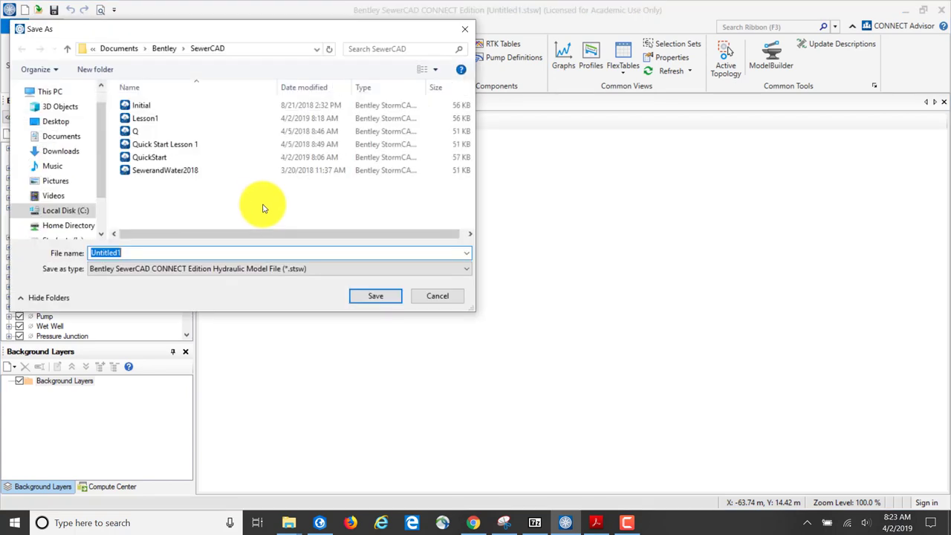
# Step: Abandon the first Save As attempt under the 'Quick Start' file name
pyautogui.write('Qu')
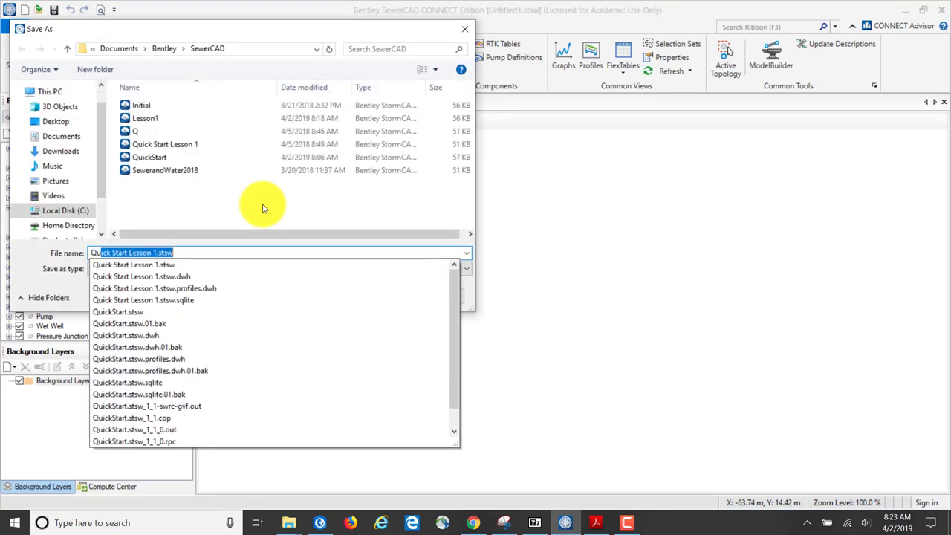
pyautogui.write('ick ')
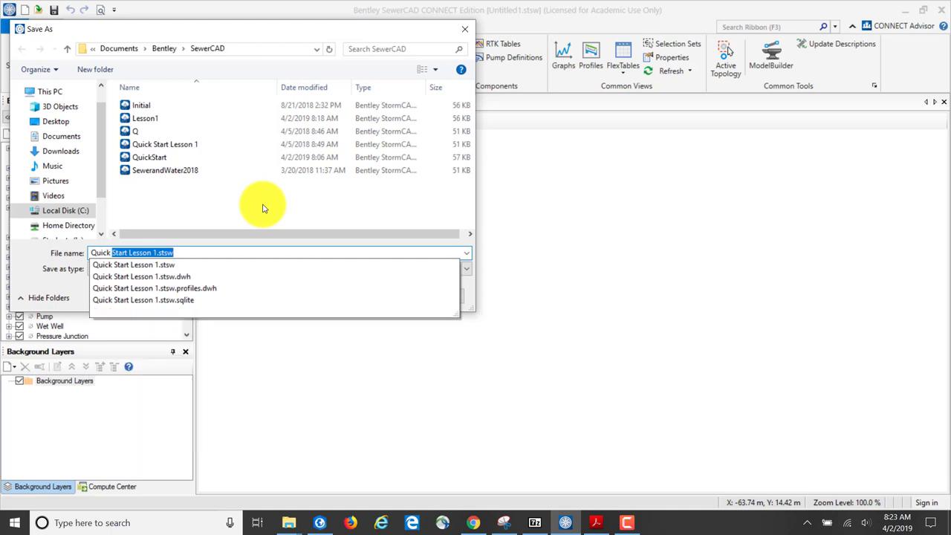
pyautogui.write('Start')
pyautogui.click(262, 208)
pyautogui.rightClick(262, 208)
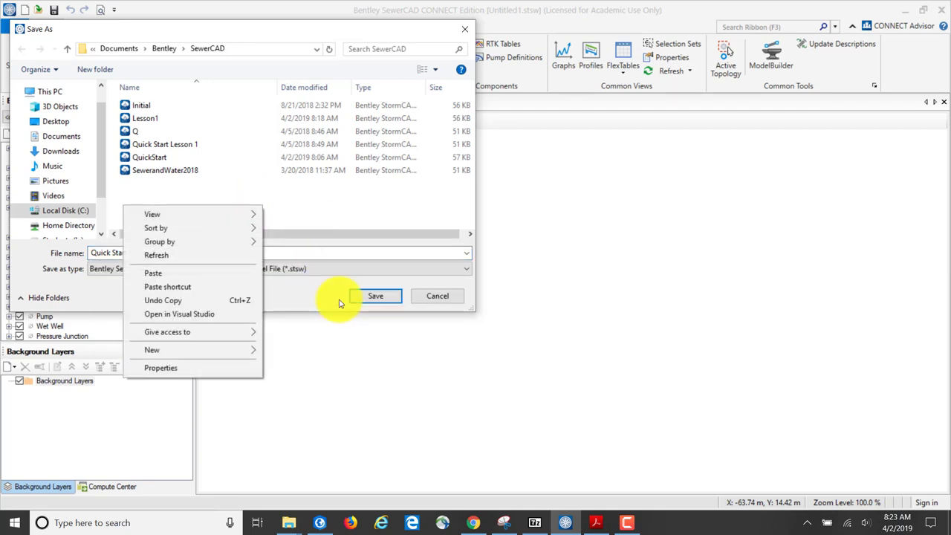
pyautogui.click(437, 296)
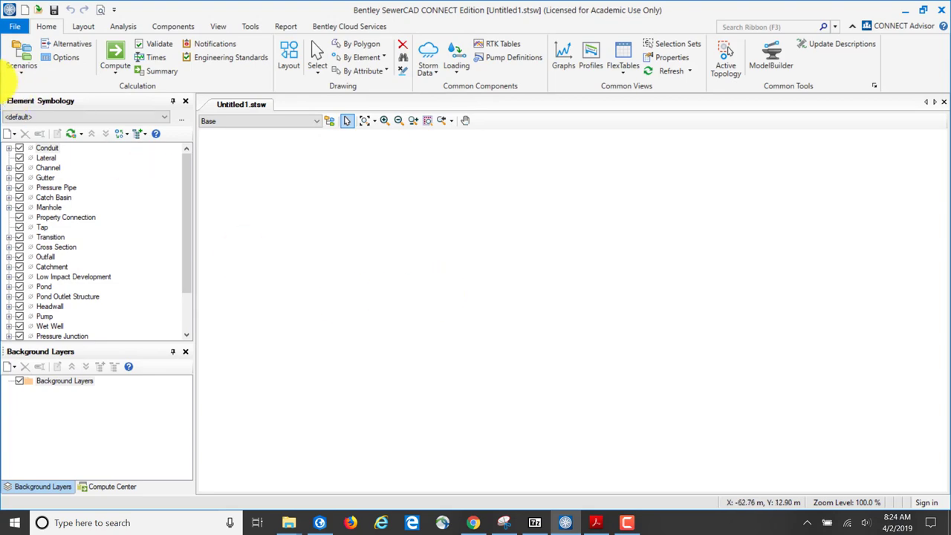
# Step: Save the model as 'Lesson #1' in the SewerCAD documents folder
pyautogui.click(10, 10)
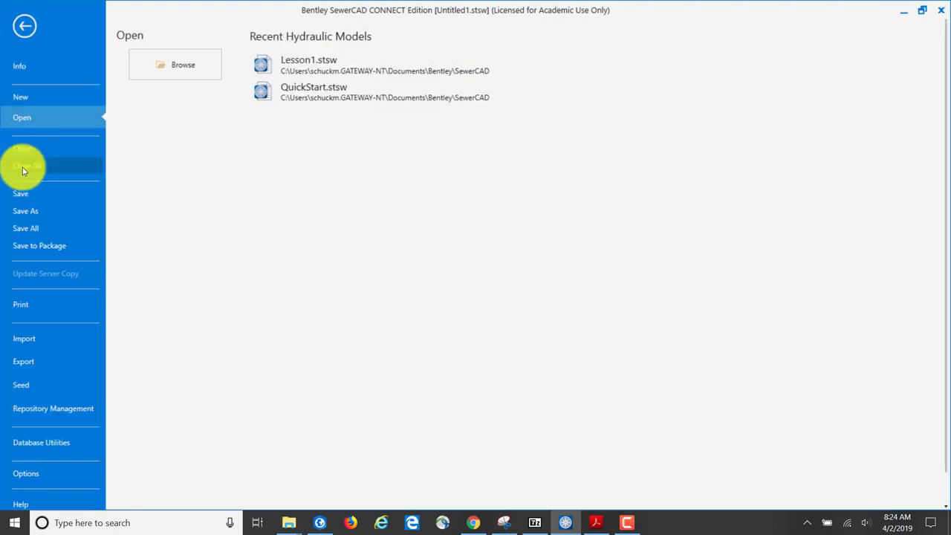
pyautogui.click(25, 210)
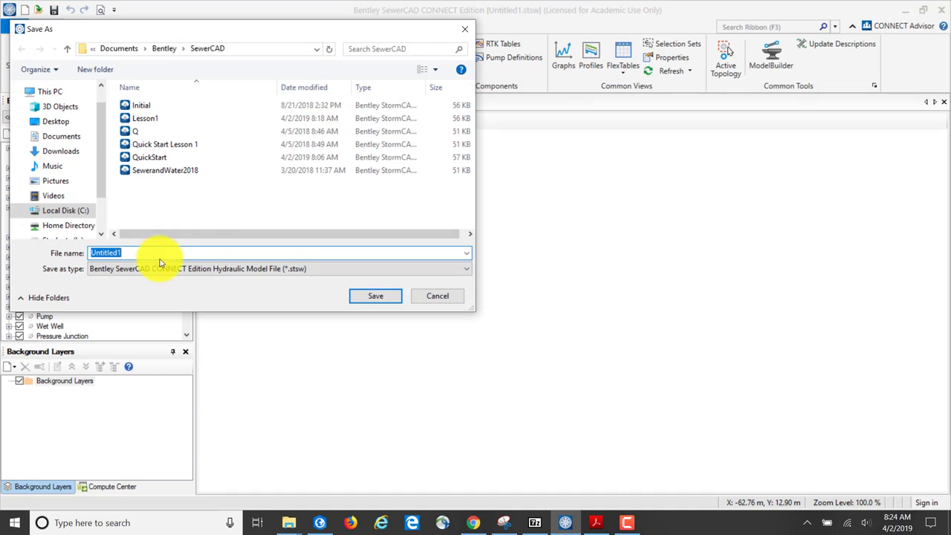
pyautogui.write('L')
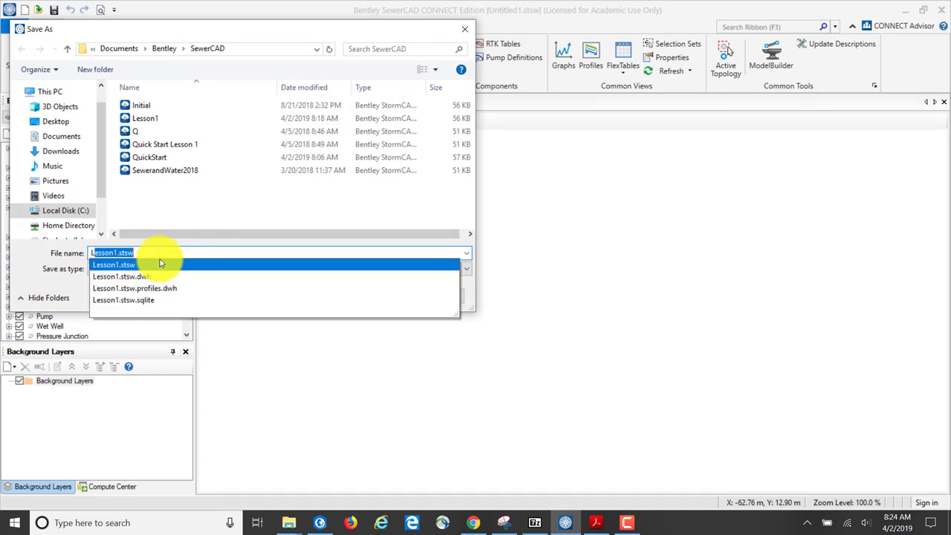
pyautogui.write('esson ')
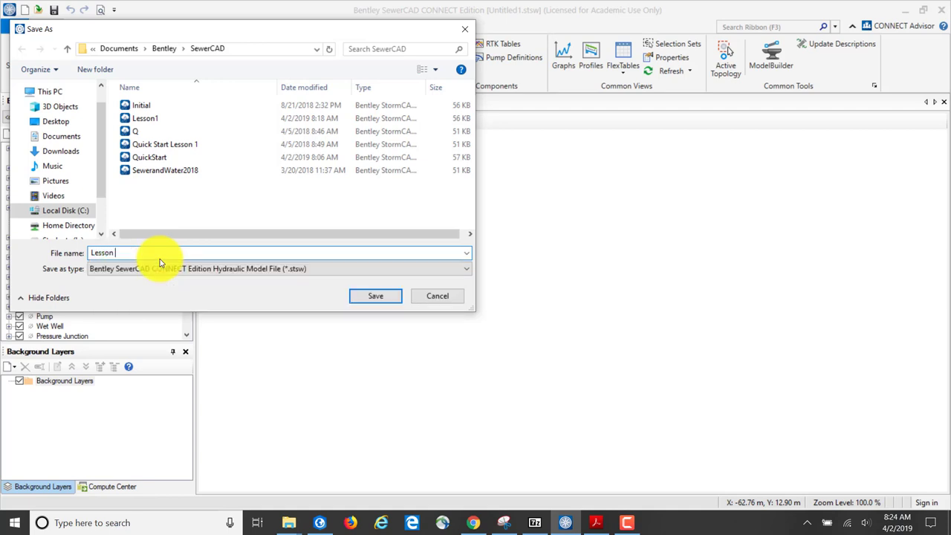
pyautogui.write('#1')
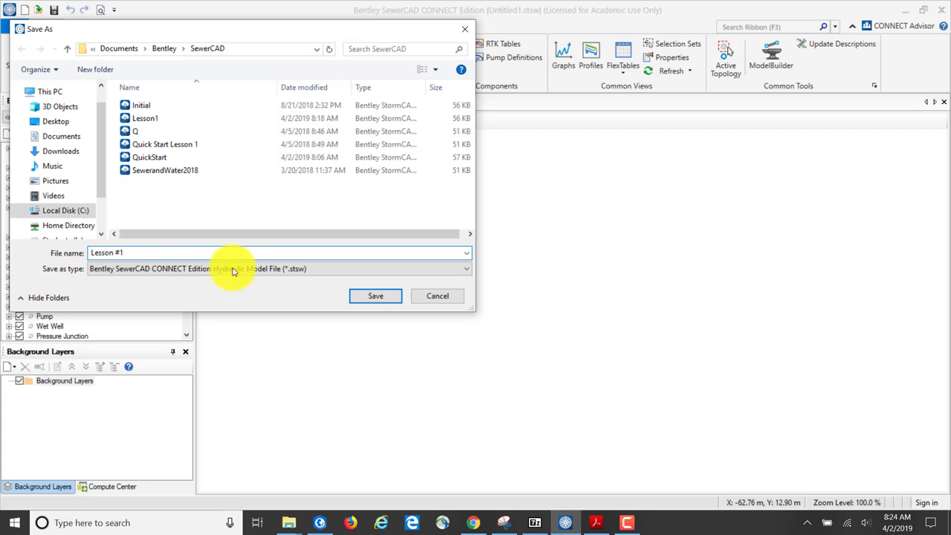
pyautogui.click(391, 301)
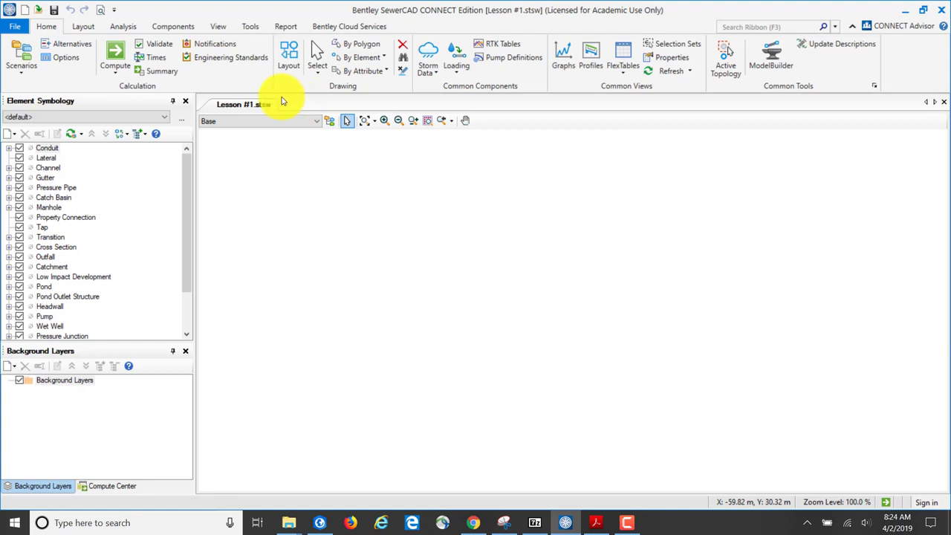
# Step: In File Info, enter title 'Lesson #1', the engineer's name and company 'Gateway Technical College'
pyautogui.click(18, 30)
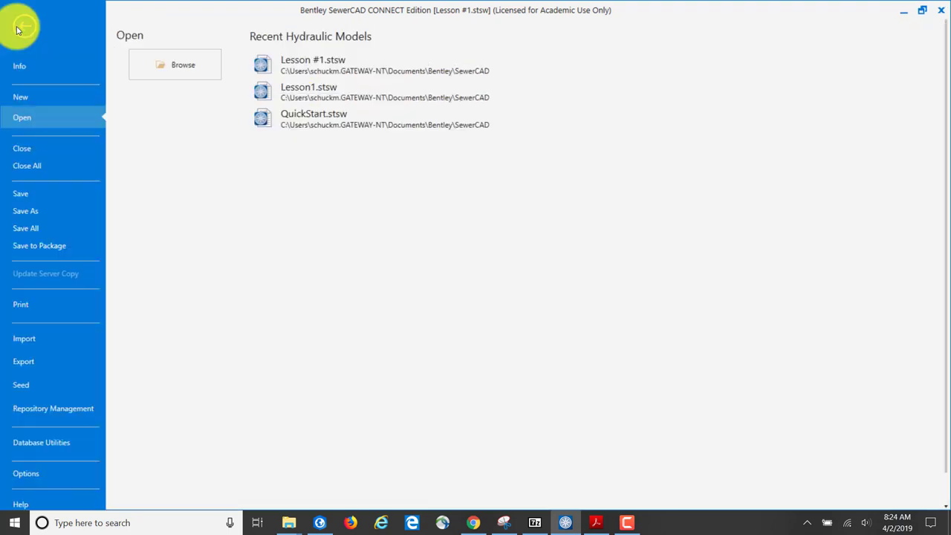
pyautogui.click(21, 64)
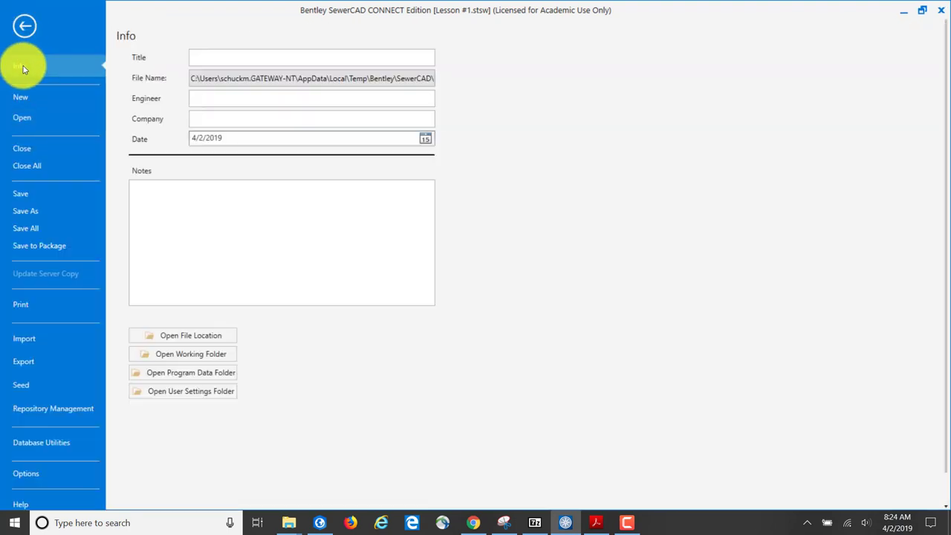
pyautogui.click(230, 60)
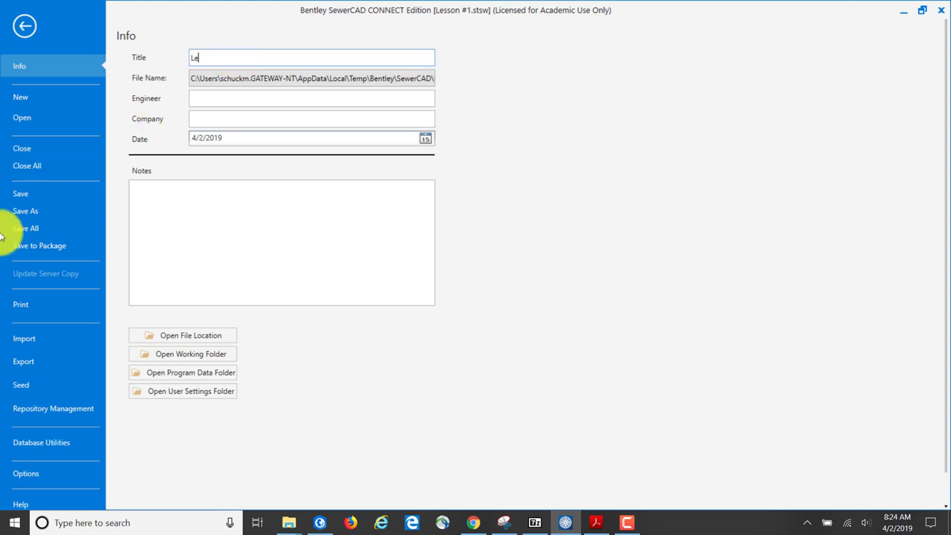
pyautogui.write('Lesson #1')
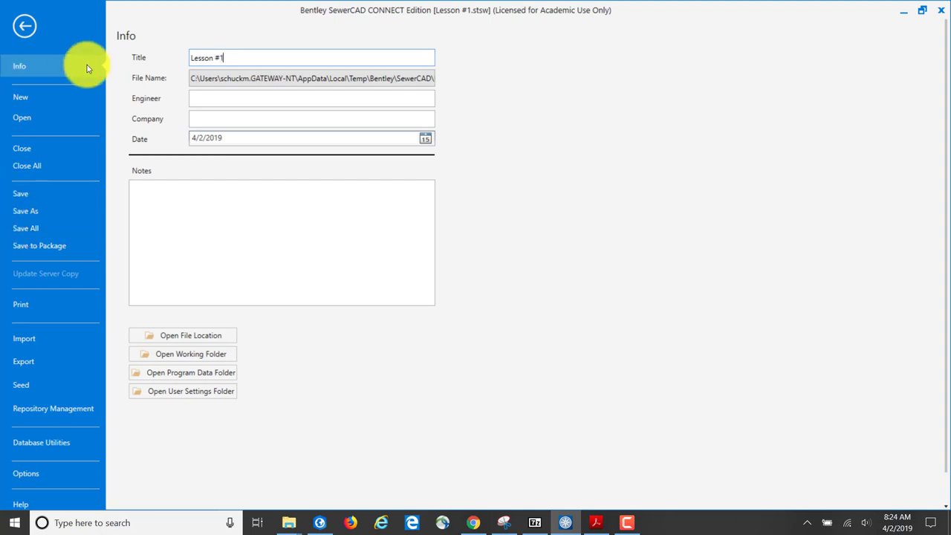
pyautogui.click(221, 98)
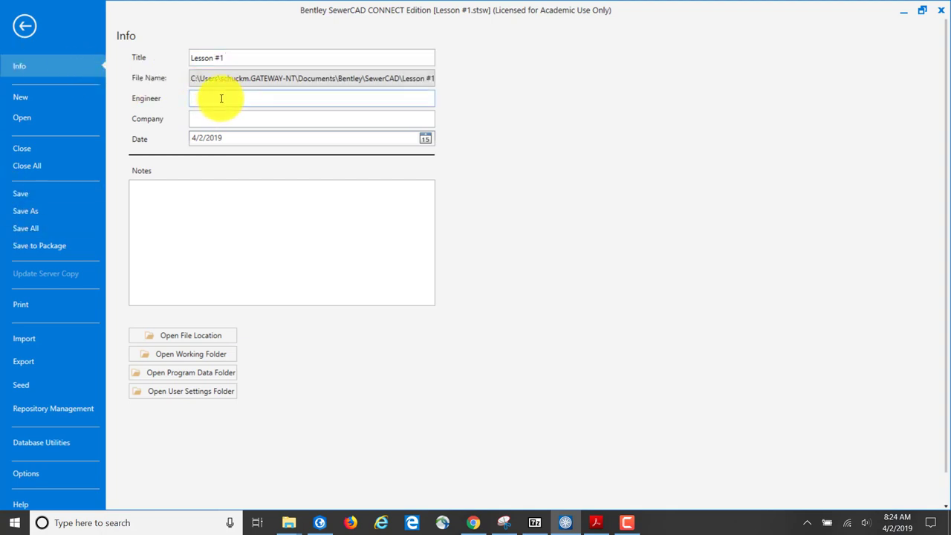
pyautogui.write('Mike Schuck')
pyautogui.click(242, 120)
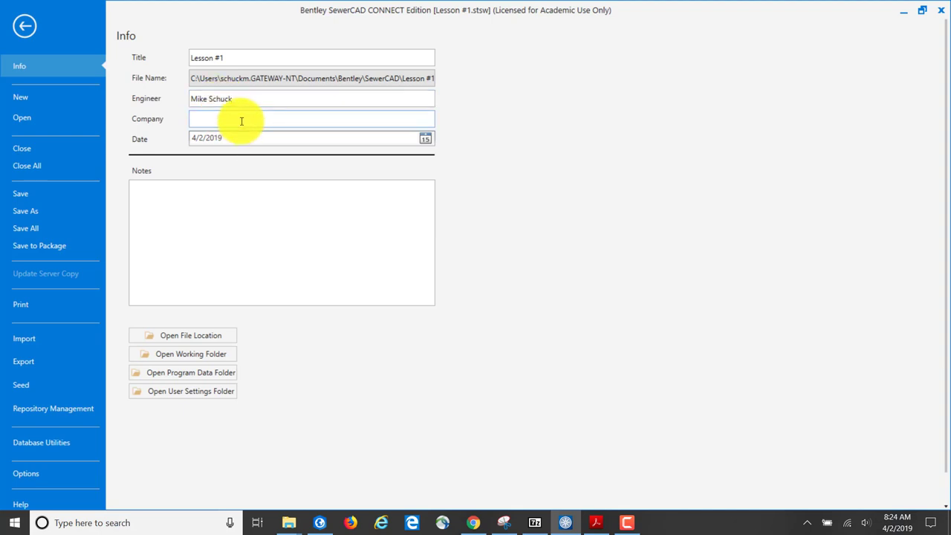
pyautogui.write('Gateway Technical College')
pyautogui.click(35, 68)
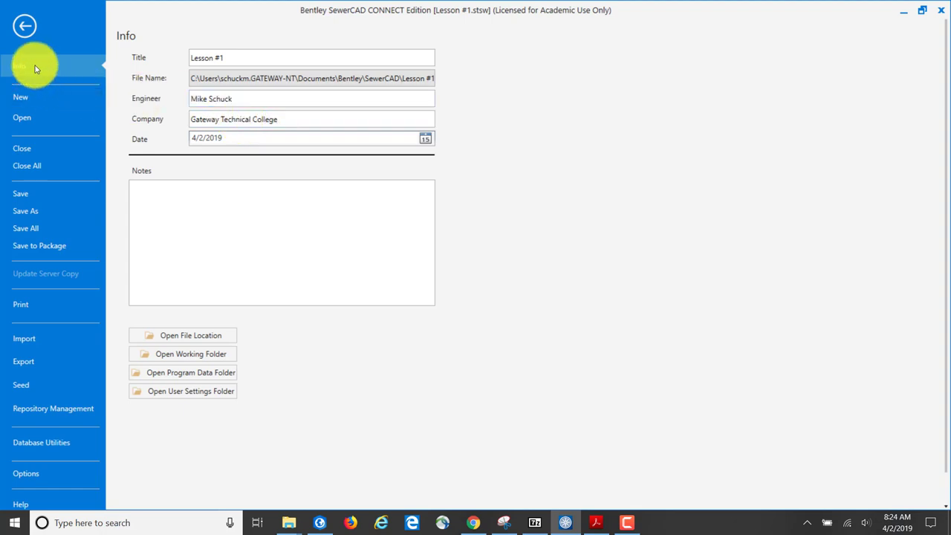
pyautogui.click(27, 30)
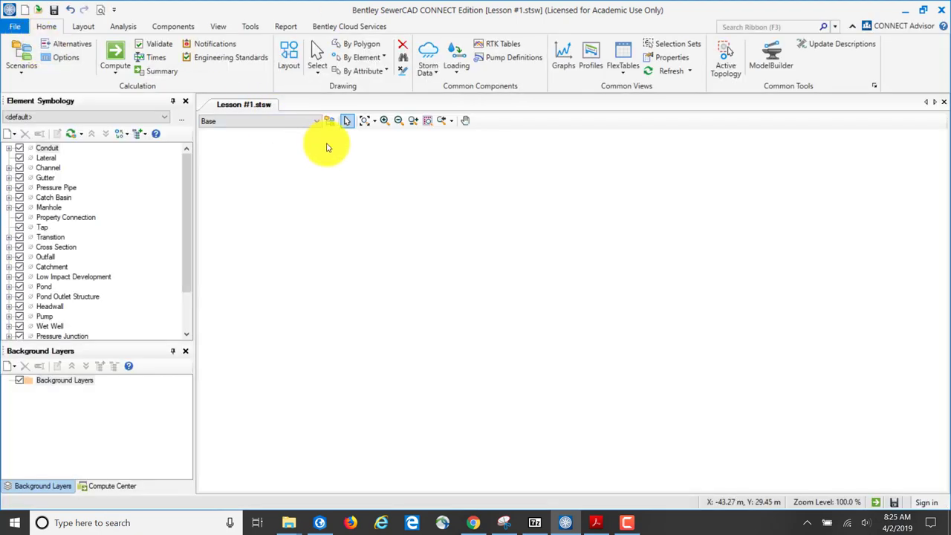
pyautogui.click(598, 523)
pyautogui.scroll(-3, 414, 306)
pyautogui.scroll(-15, 413, 305)
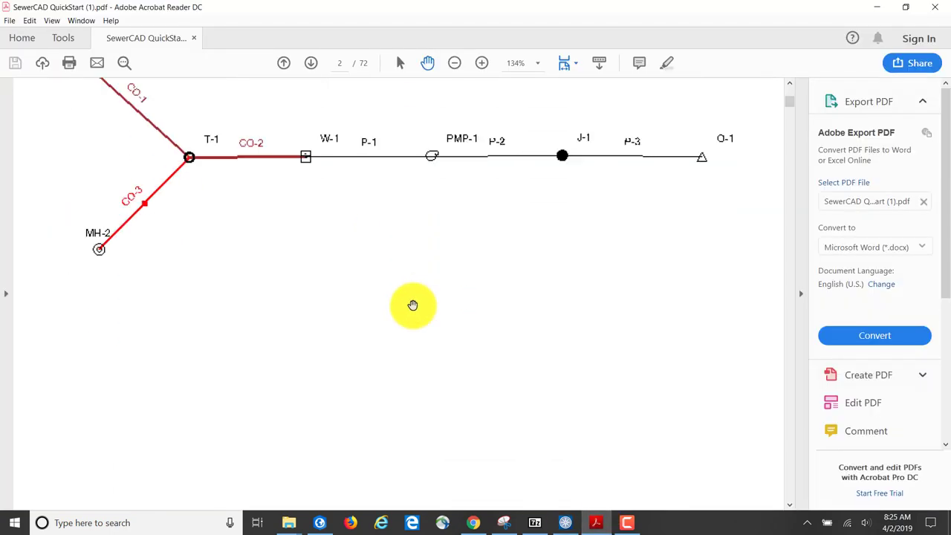
pyautogui.scroll(-7, 412, 306)
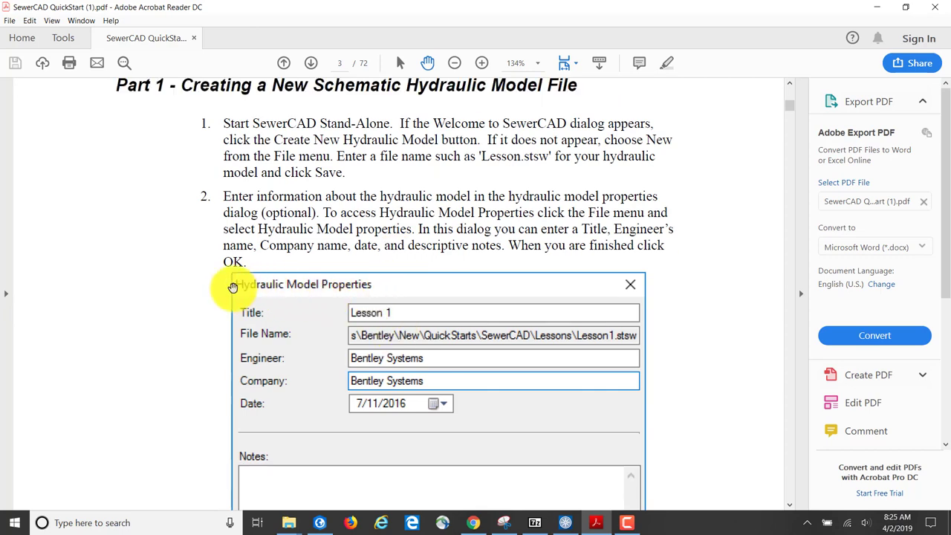
pyautogui.scroll(-5, 233, 288)
pyautogui.scroll(-10, 233, 288)
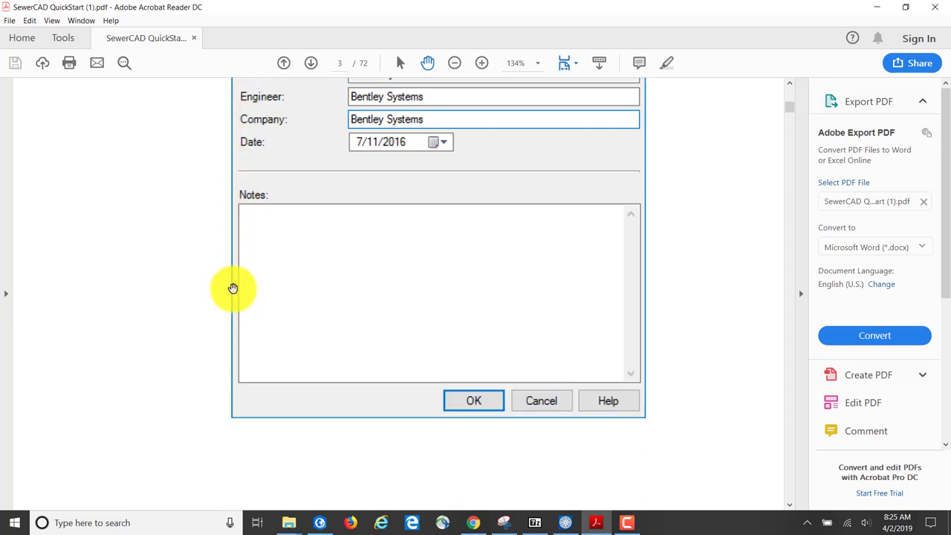
pyautogui.scroll(-7, 233, 287)
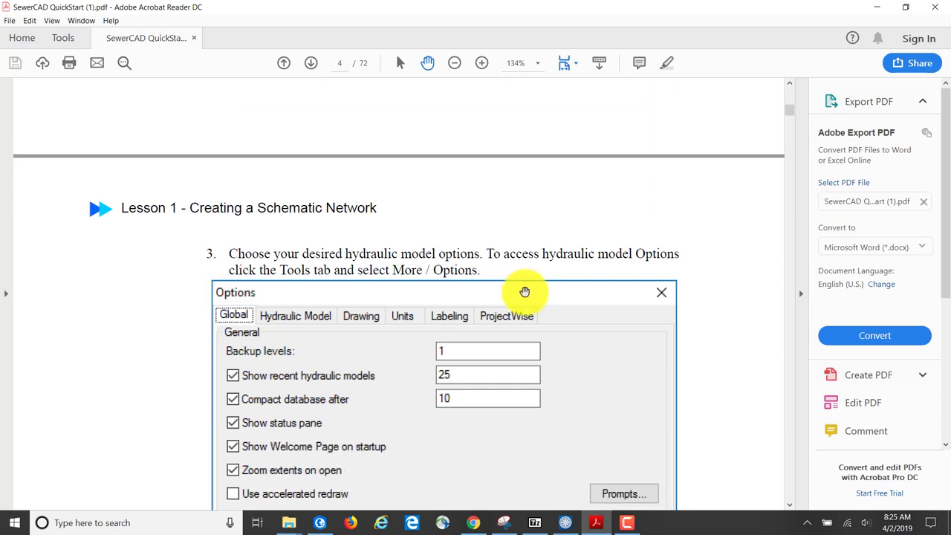
pyautogui.scroll(-1, 525, 291)
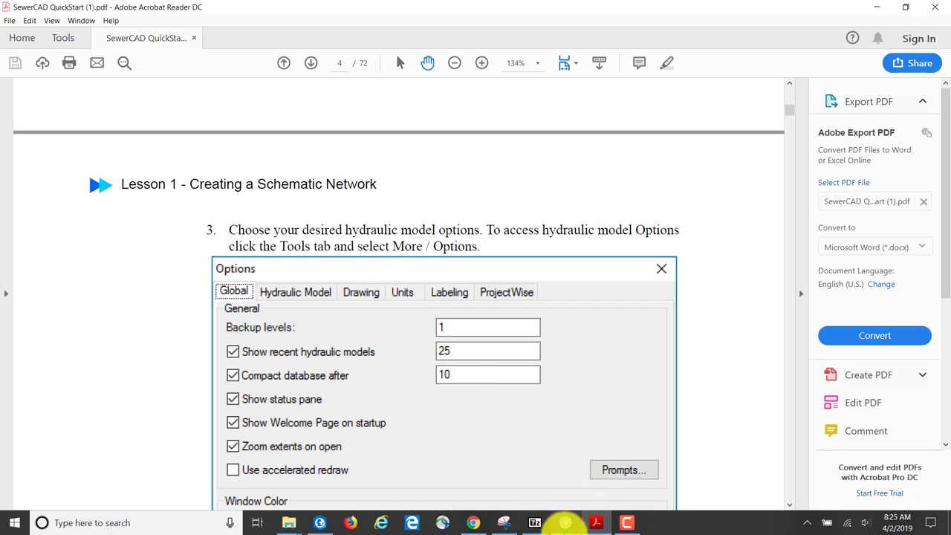
pyautogui.click(565, 523)
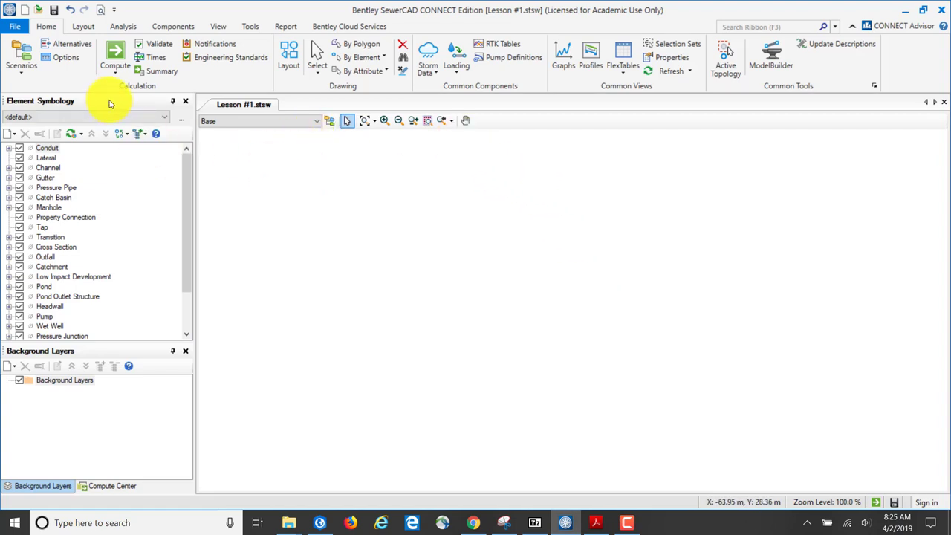
# Step: Compute the model with F9, then dismiss the validation message and notifications panel
pyautogui.press('F9')
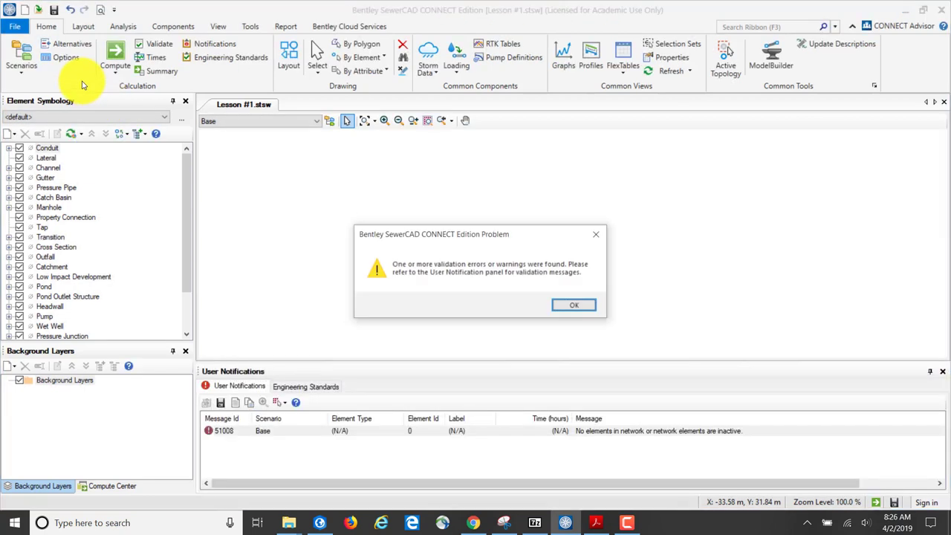
pyautogui.click(573, 304)
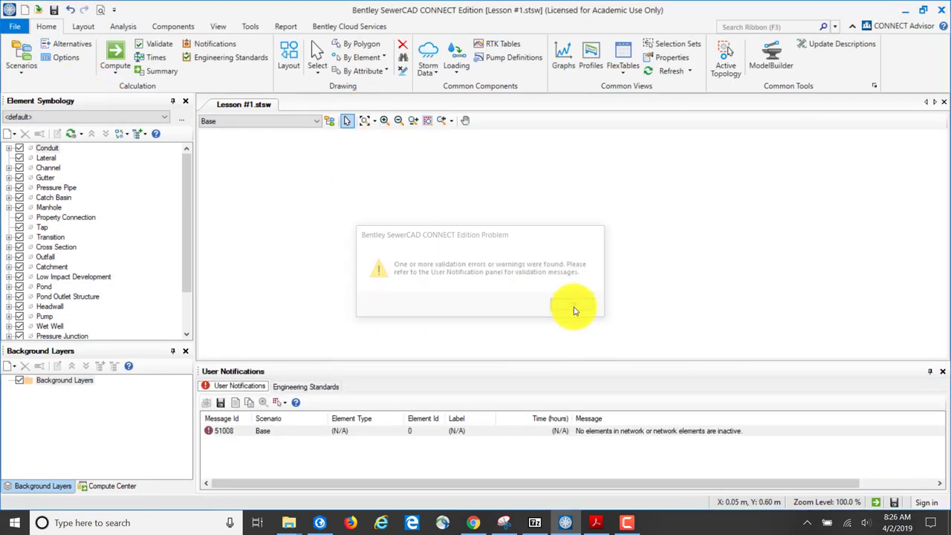
pyautogui.click(941, 371)
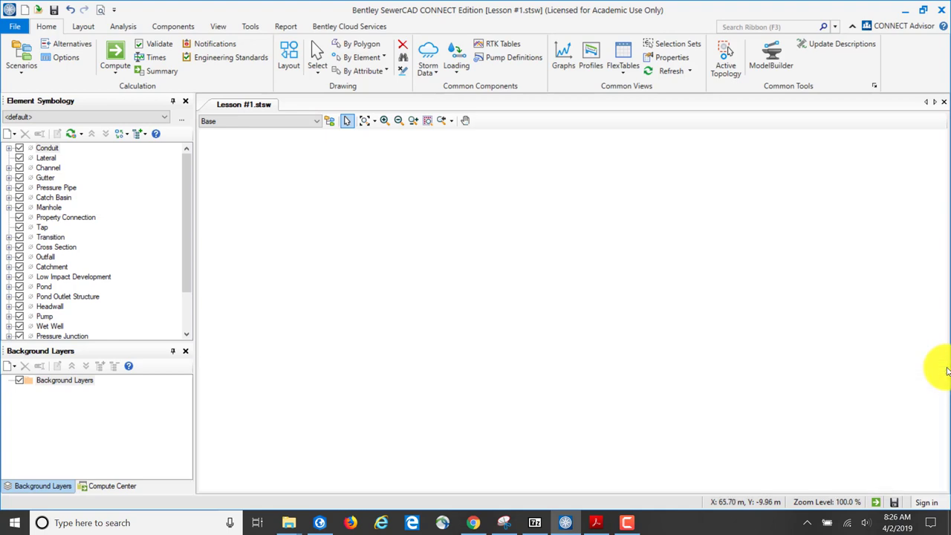
# Step: Open the program Options from the File backstage
pyautogui.click(12, 26)
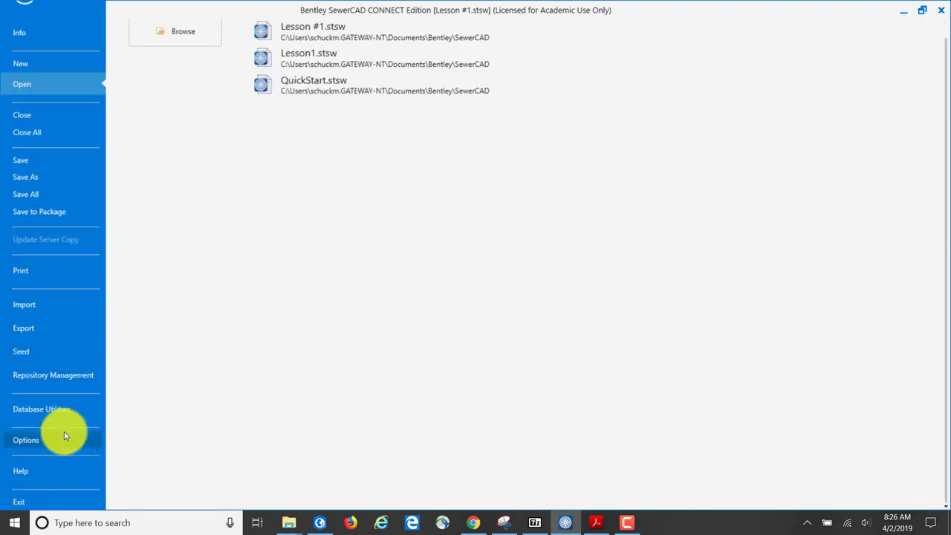
pyautogui.scroll(1, 53, 418)
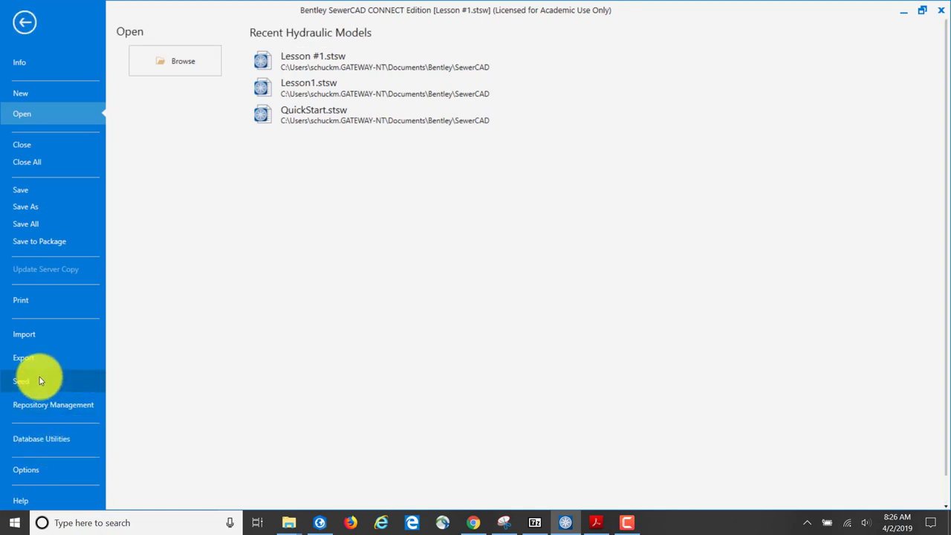
pyautogui.scroll(-1, 41, 380)
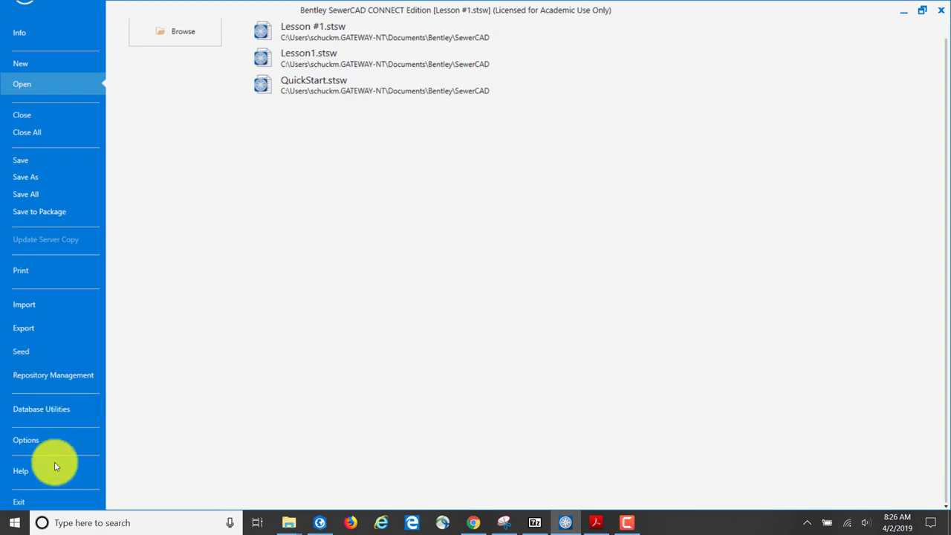
pyautogui.click(32, 440)
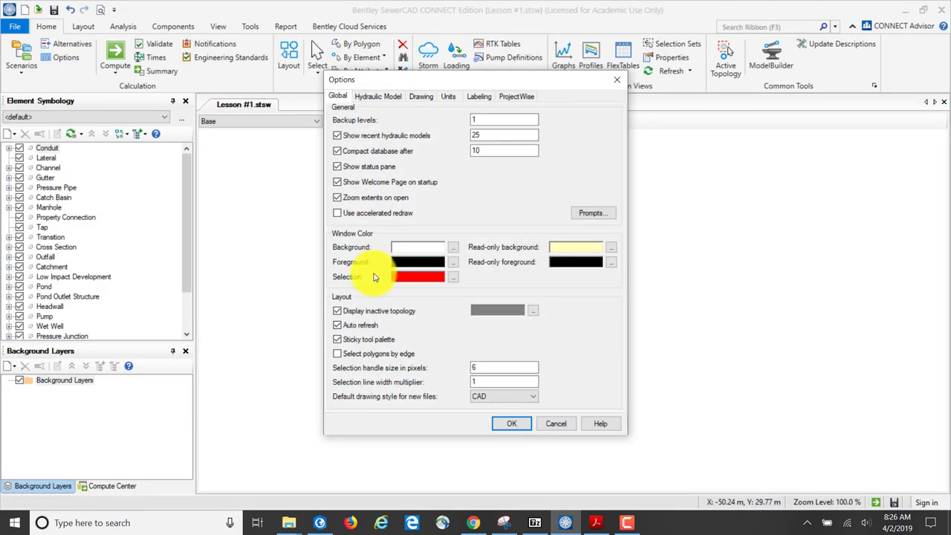
# Step: Set the drawing mode to Schematic on the Drawing tab of Options
pyautogui.click(373, 97)
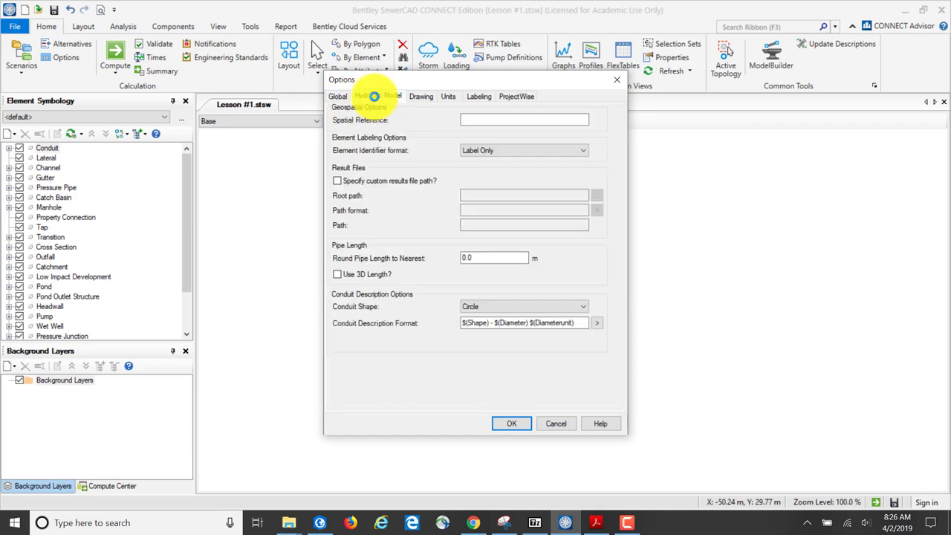
pyautogui.click(424, 97)
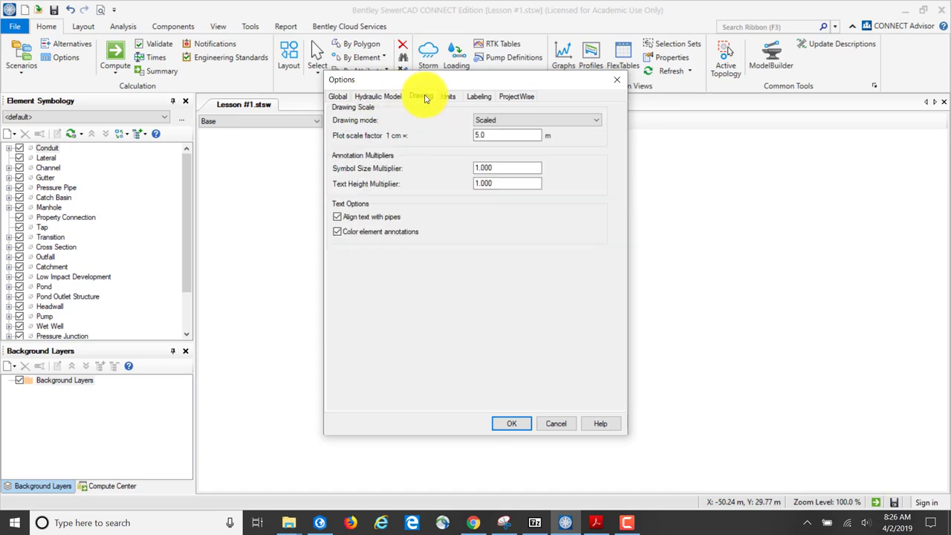
pyautogui.click(596, 121)
pyautogui.click(500, 139)
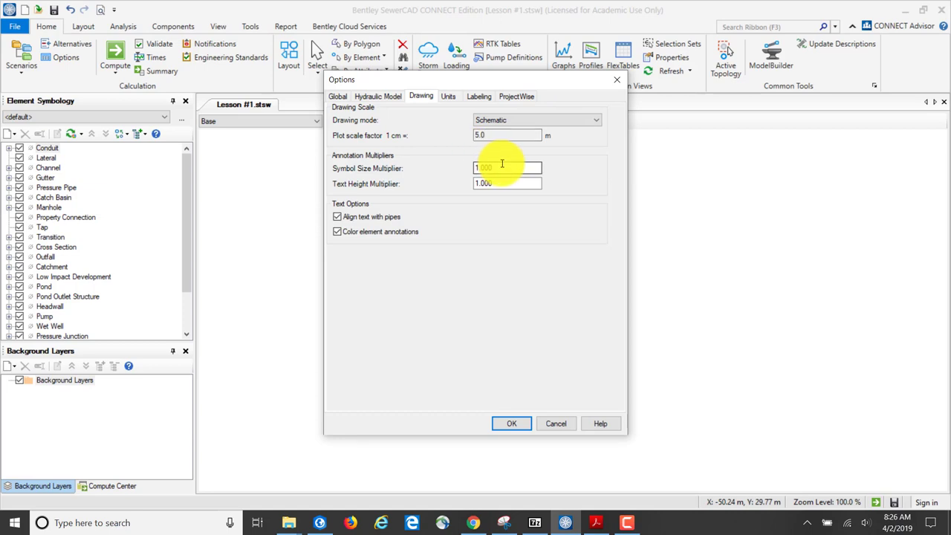
# Step: Keep SI as the default unit system, reset units to SI defaults, and apply
pyautogui.click(448, 97)
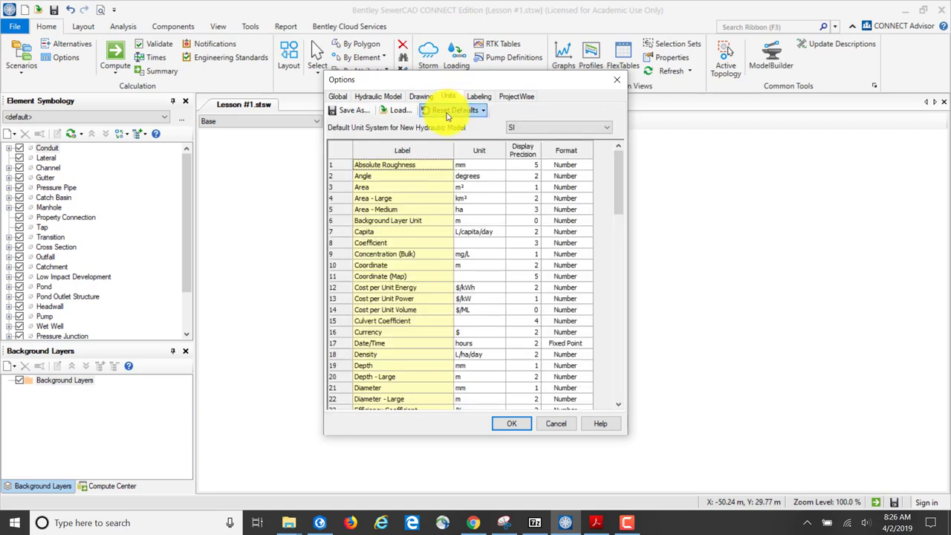
pyautogui.click(607, 129)
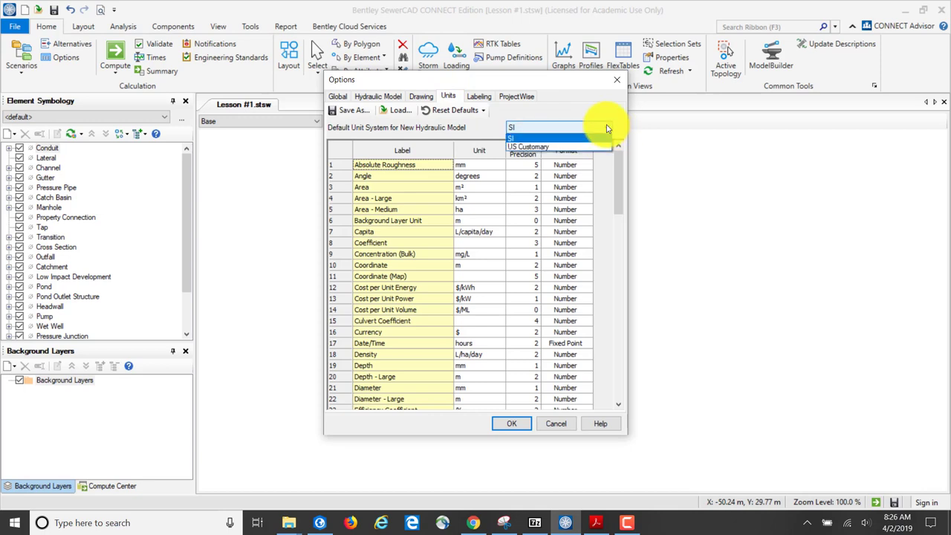
pyautogui.click(520, 138)
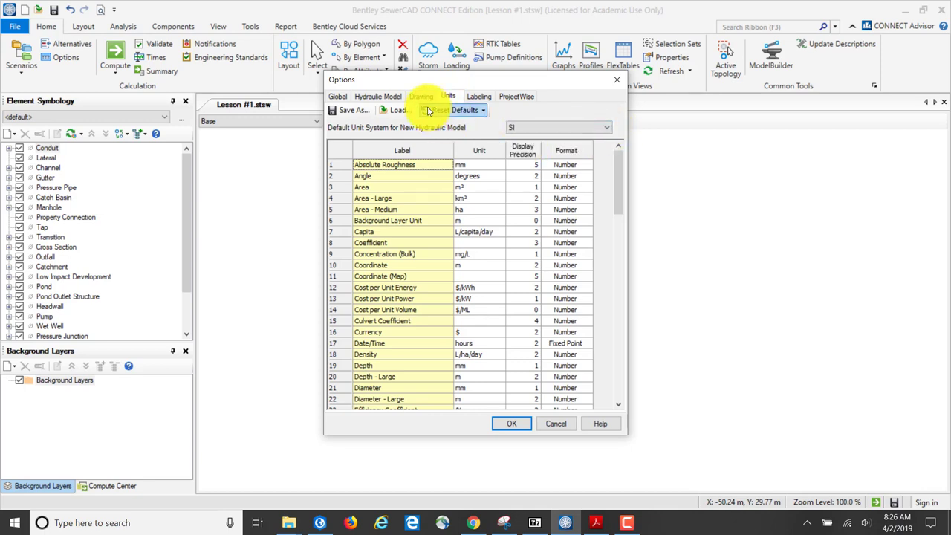
pyautogui.click(443, 111)
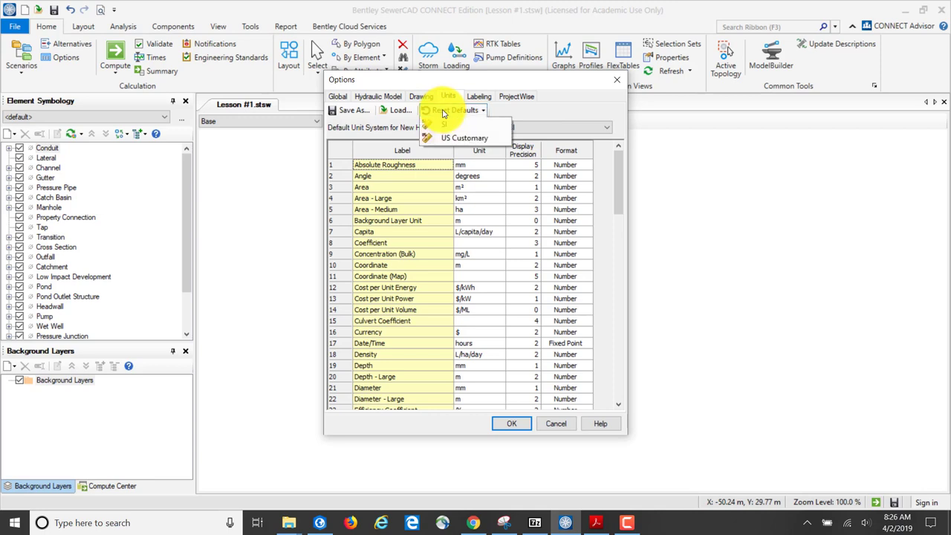
pyautogui.click(444, 112)
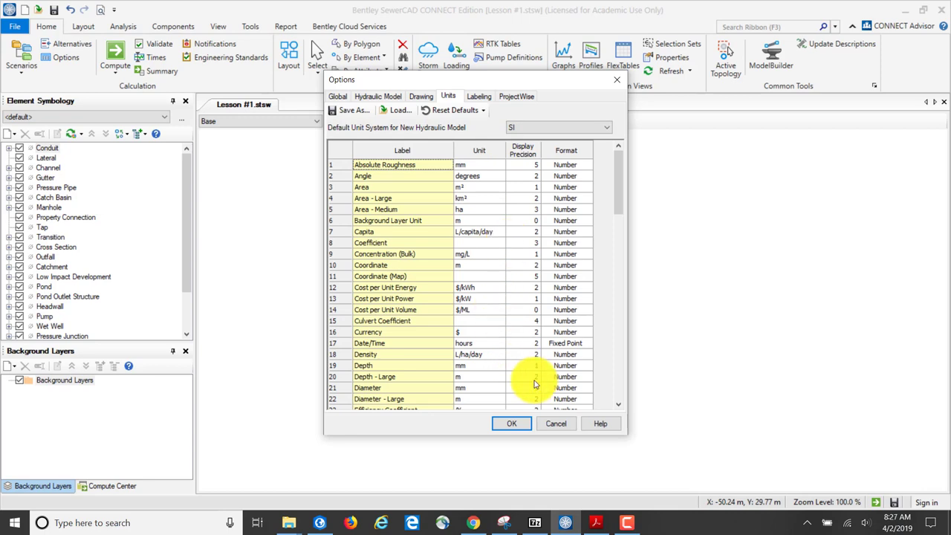
pyautogui.click(519, 424)
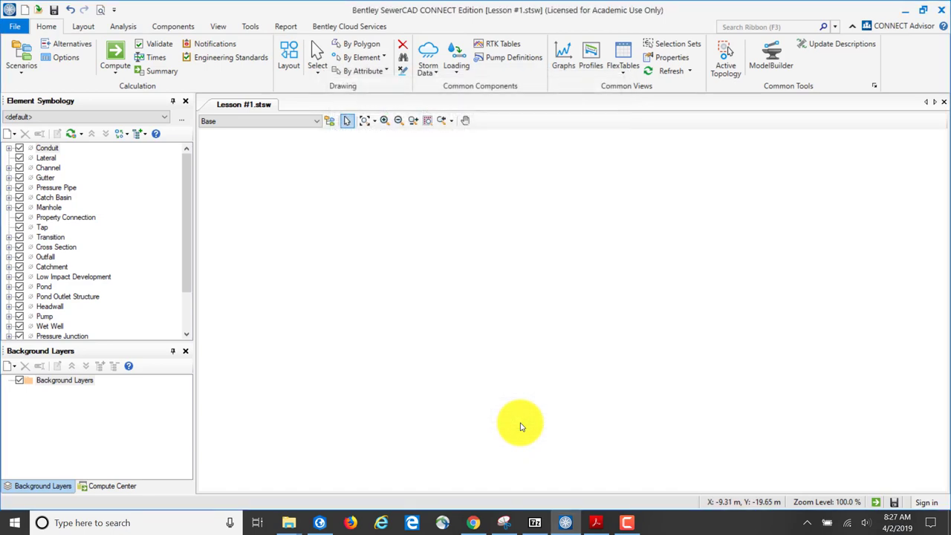
# Step: Scroll the QuickStart PDF to page 6, steps 6–7 on placing manhole MH-1 with Layout
pyautogui.click(597, 522)
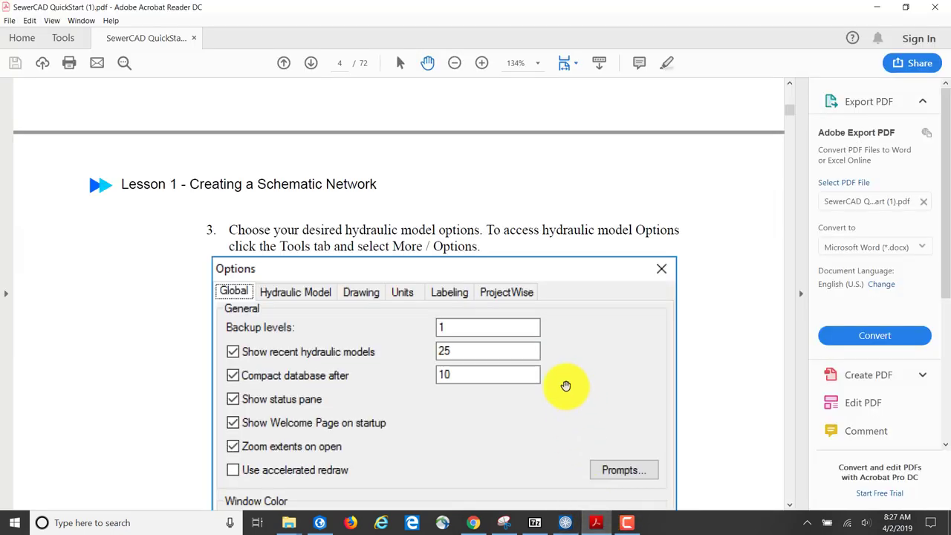
pyautogui.scroll(-3, 565, 382)
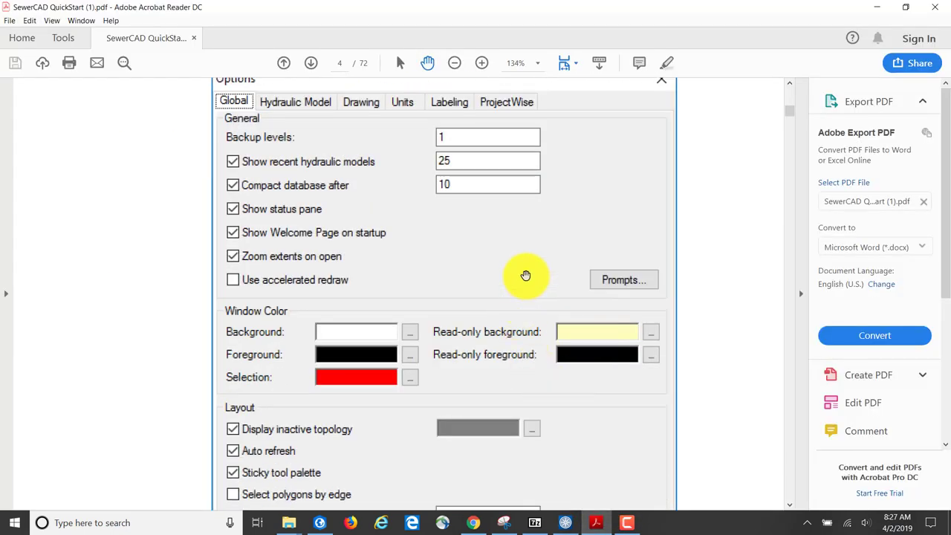
pyautogui.scroll(-5, 525, 274)
pyautogui.scroll(-15, 523, 281)
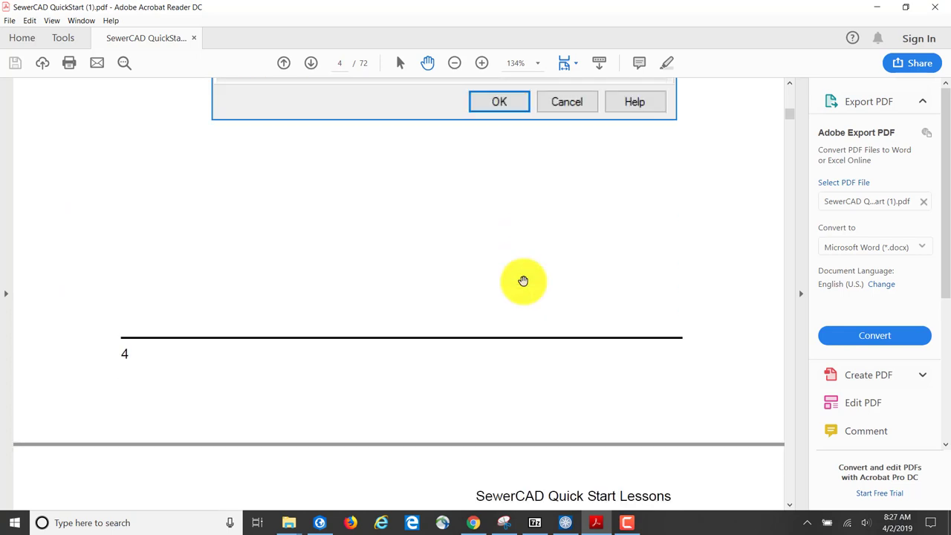
pyautogui.scroll(-3, 522, 279)
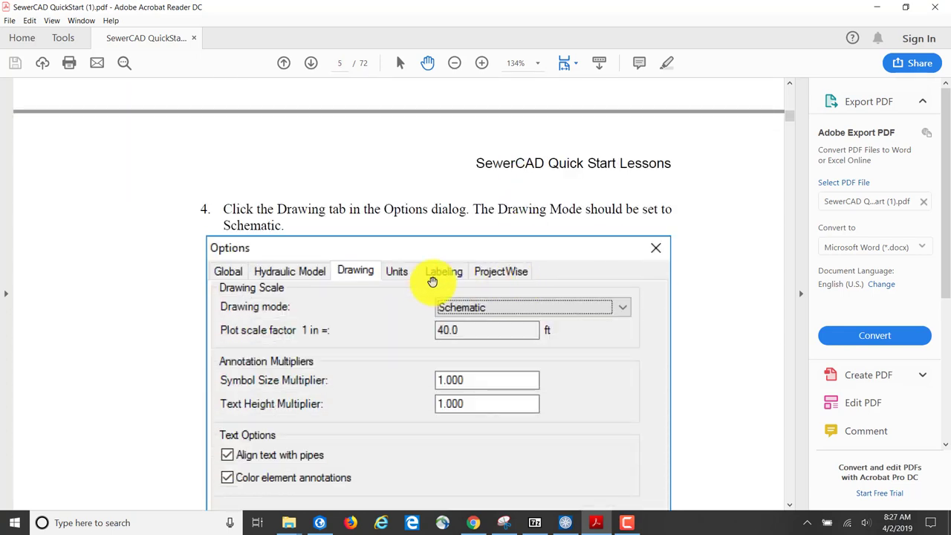
pyautogui.scroll(-3, 427, 280)
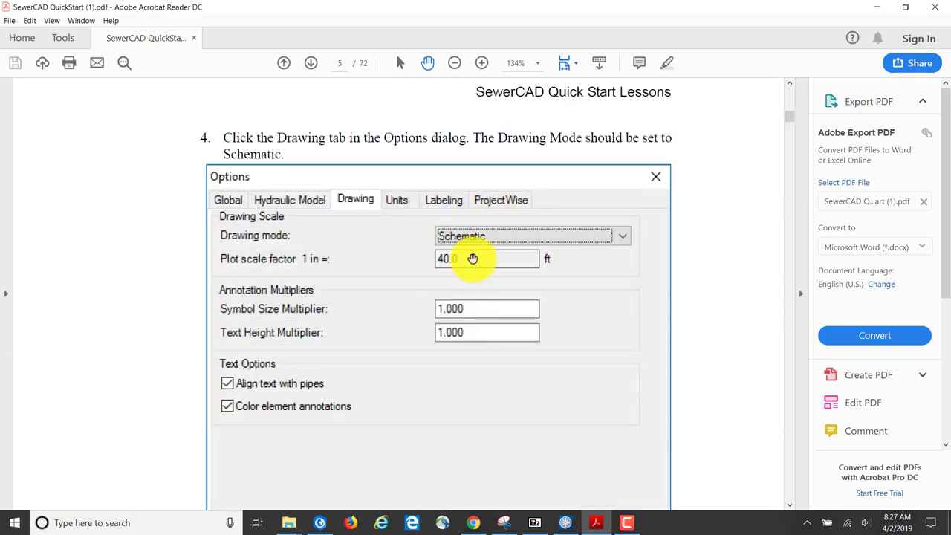
pyautogui.scroll(-14, 473, 258)
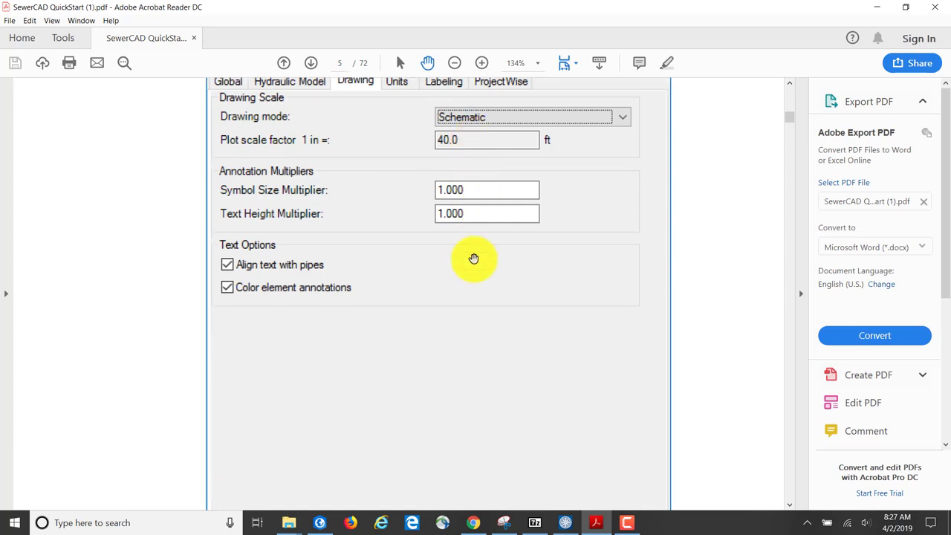
pyautogui.scroll(-18, 474, 258)
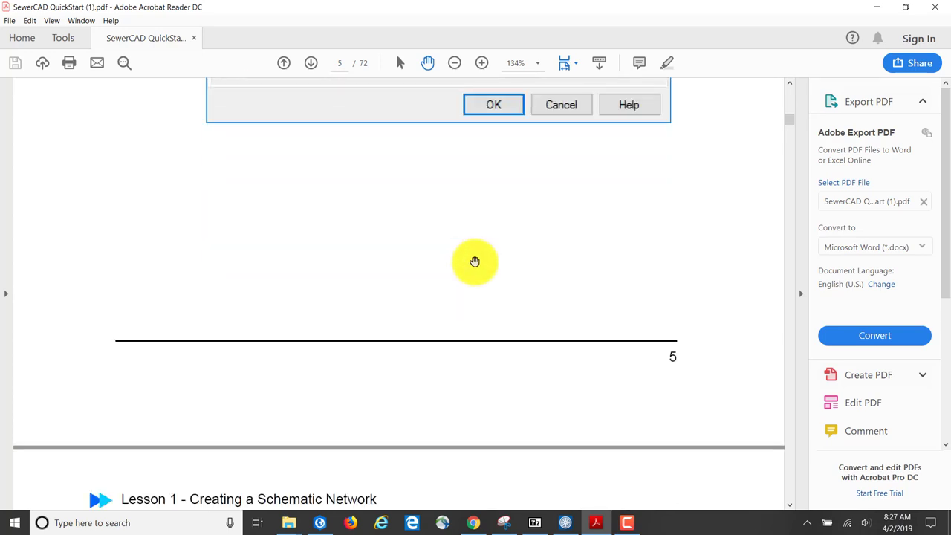
pyautogui.scroll(-16, 475, 262)
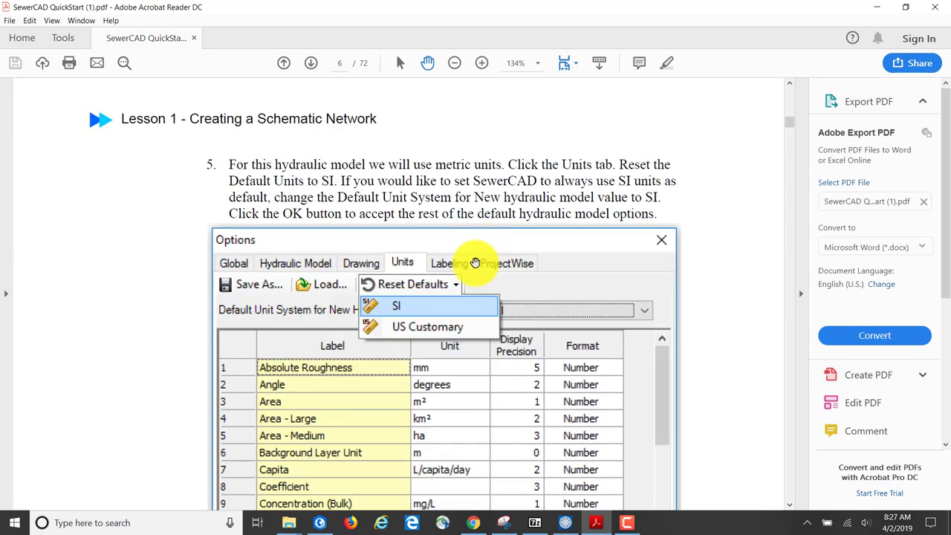
pyautogui.scroll(-12, 475, 263)
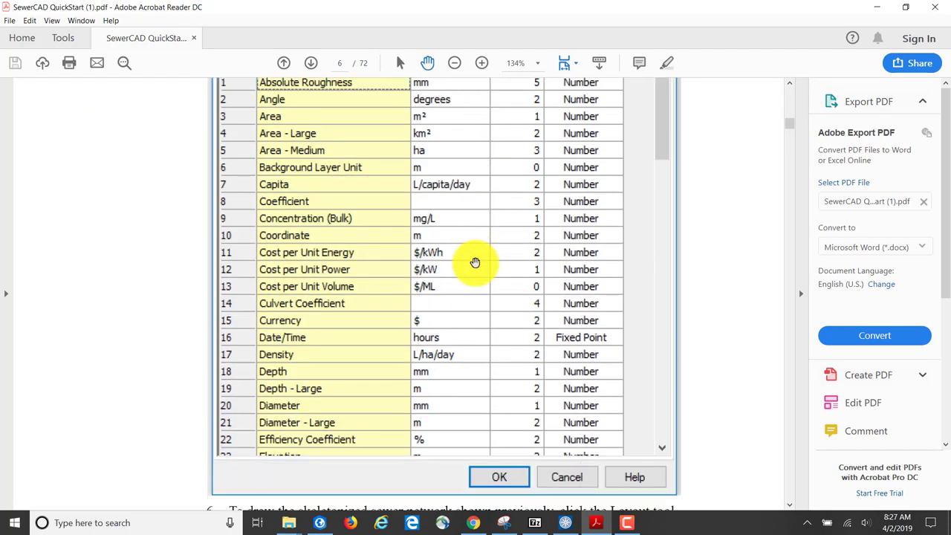
pyautogui.scroll(-4, 475, 263)
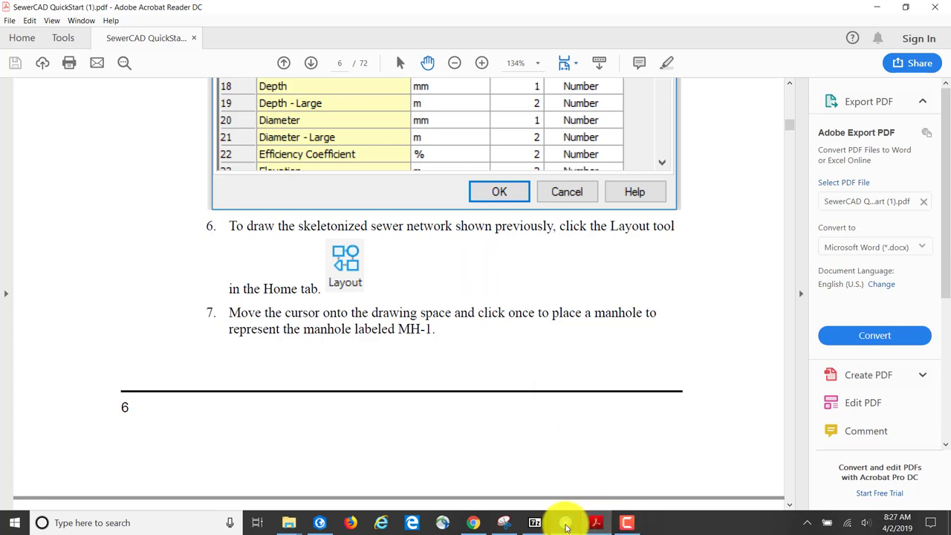
# Step: Place manhole MH-1 and wet well W-1 joined by conduit CO-1, continuing with a pressure pipe
pyautogui.click(565, 523)
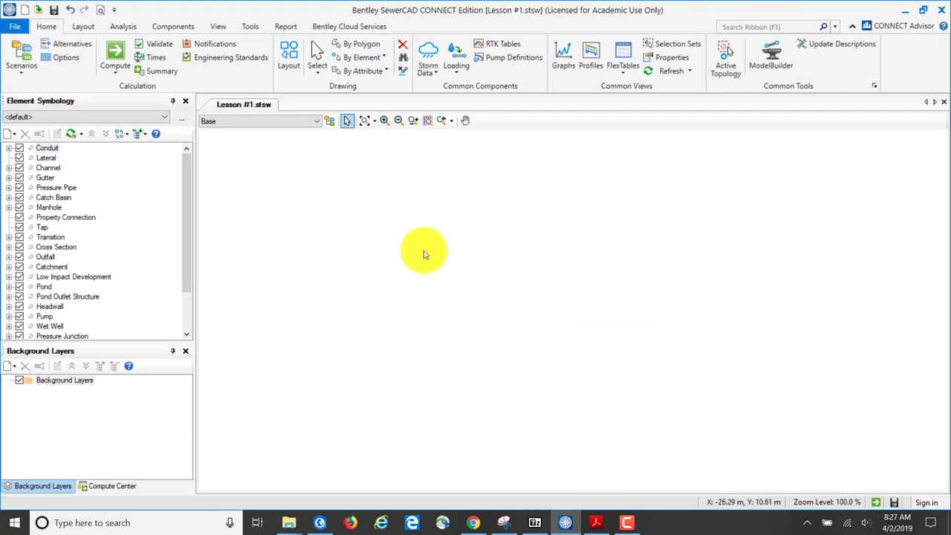
pyautogui.click(288, 56)
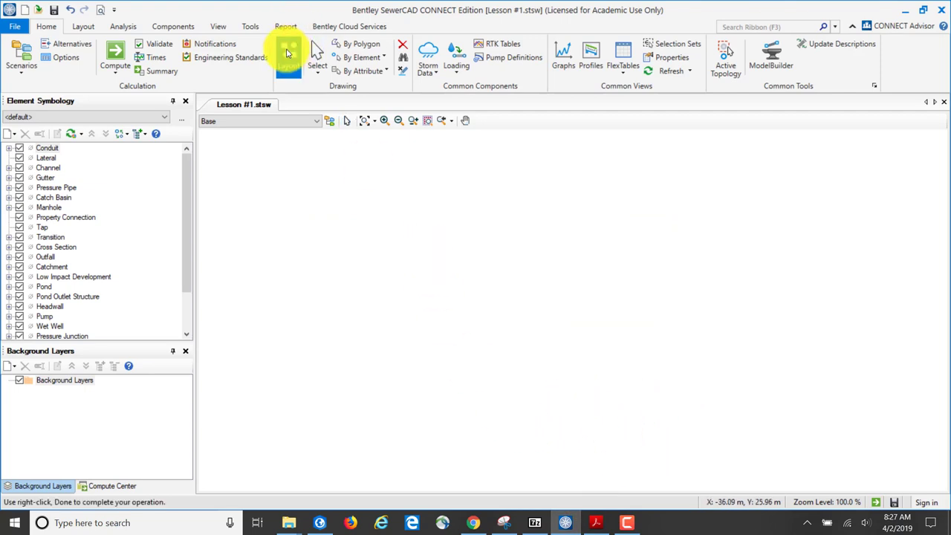
pyautogui.click(304, 189)
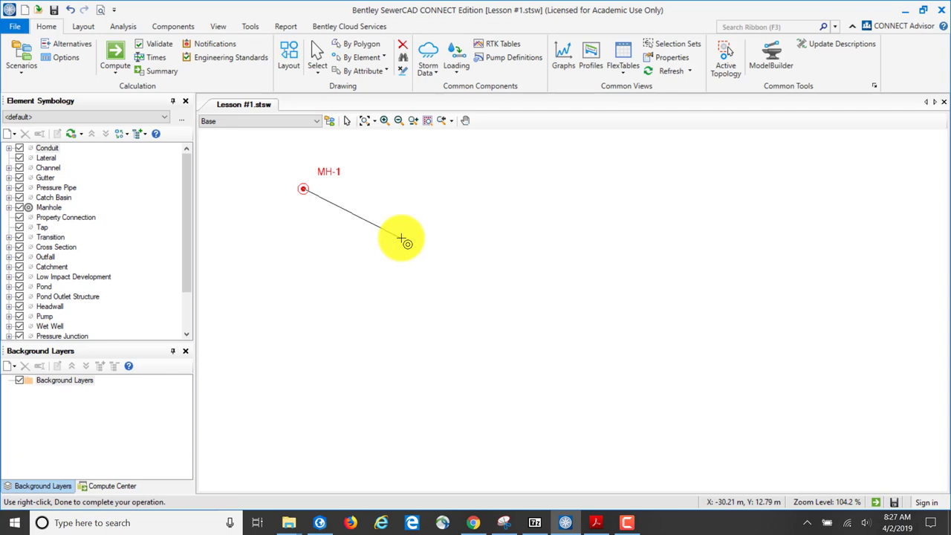
pyautogui.rightClick(401, 239)
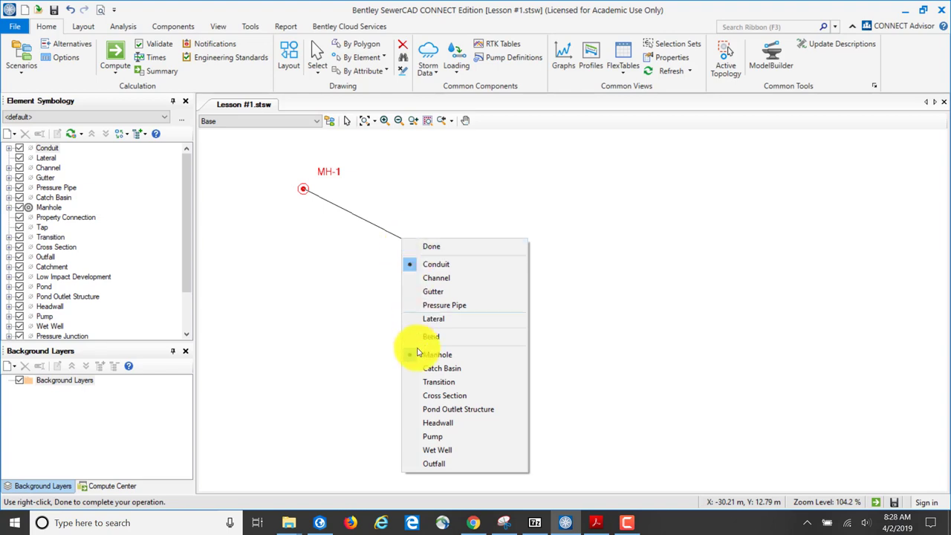
pyautogui.click(440, 455)
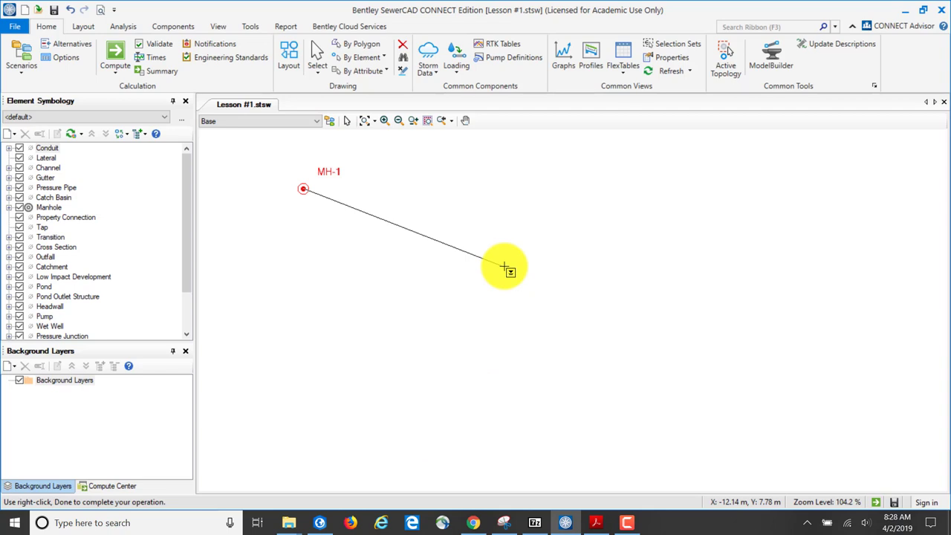
pyautogui.click(398, 230)
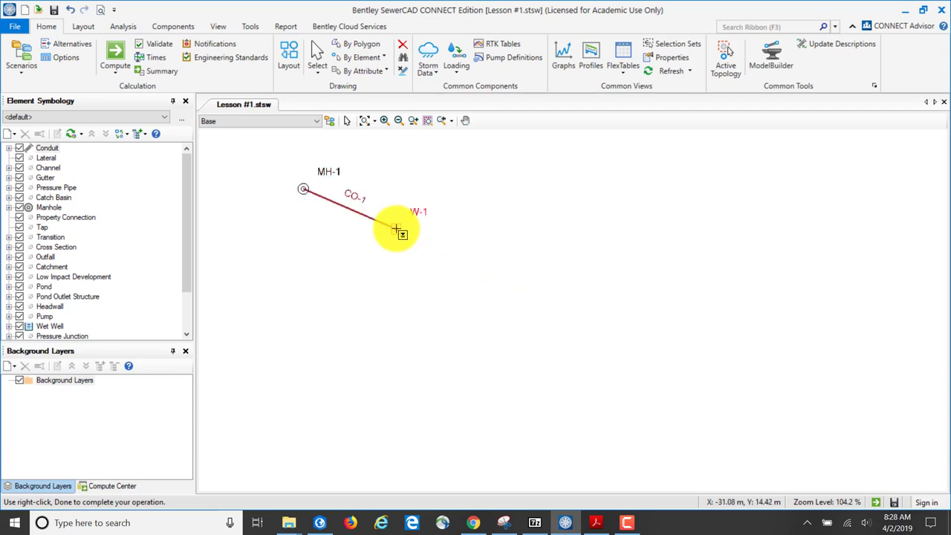
pyautogui.rightClick(398, 230)
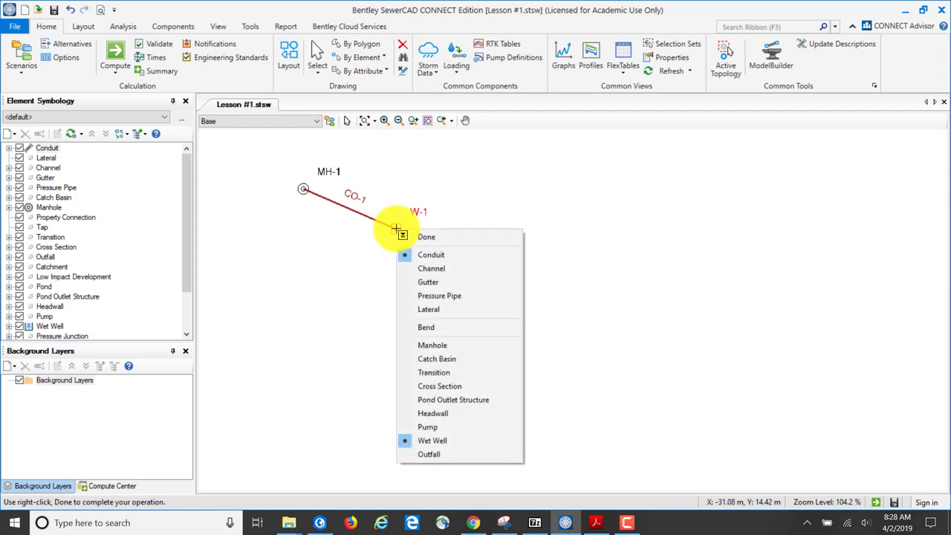
pyautogui.click(439, 300)
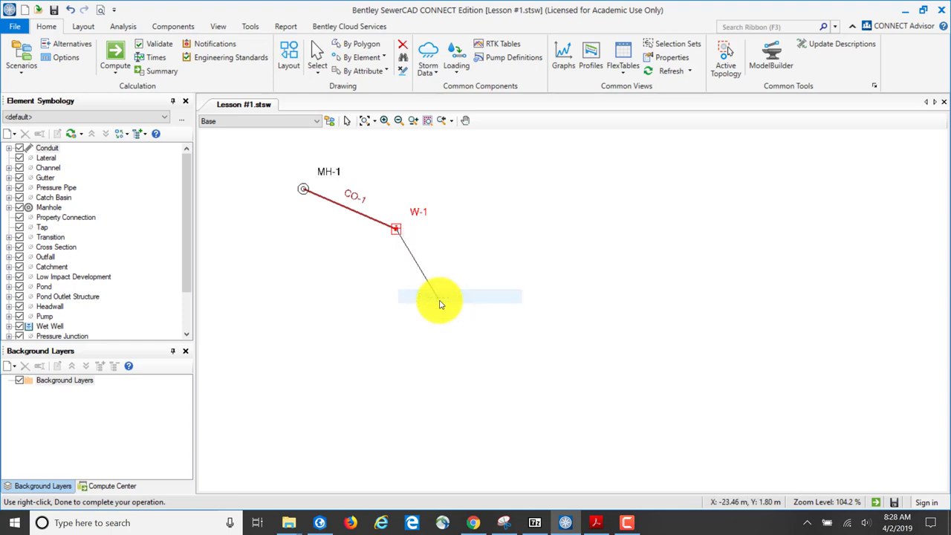
# Step: Extend the pressure line from W-1 through pump PMP-1 to pressure junction J-1
pyautogui.rightClick(455, 265)
pyautogui.click(490, 382)
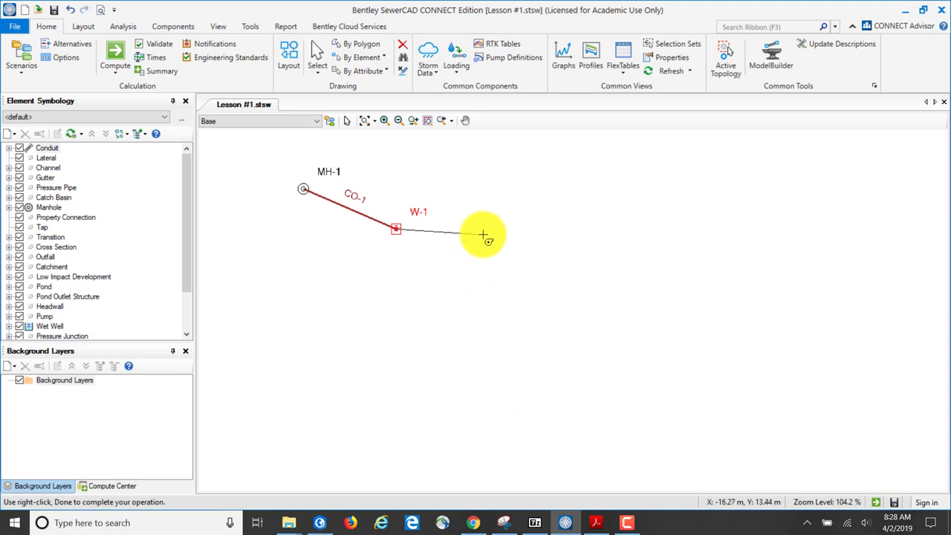
pyautogui.click(487, 232)
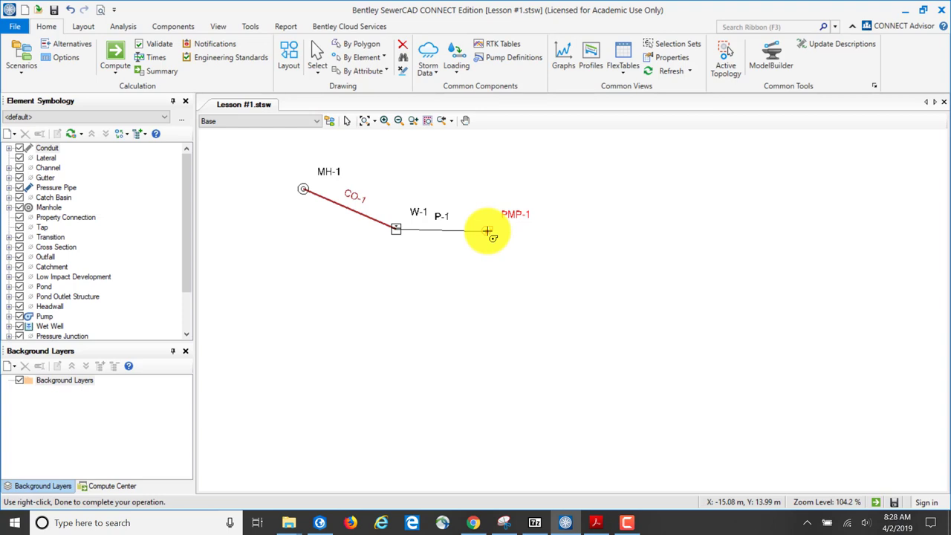
pyautogui.rightClick(487, 231)
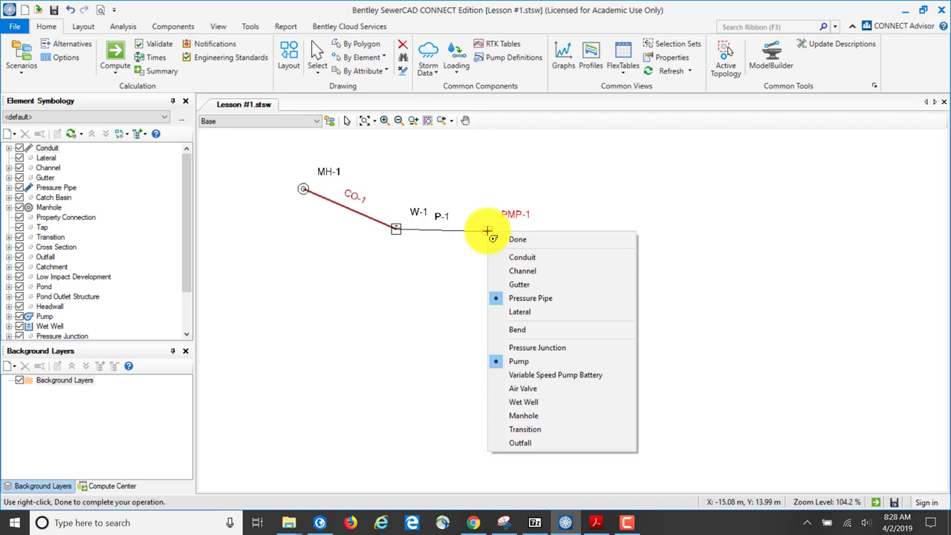
pyautogui.click(545, 347)
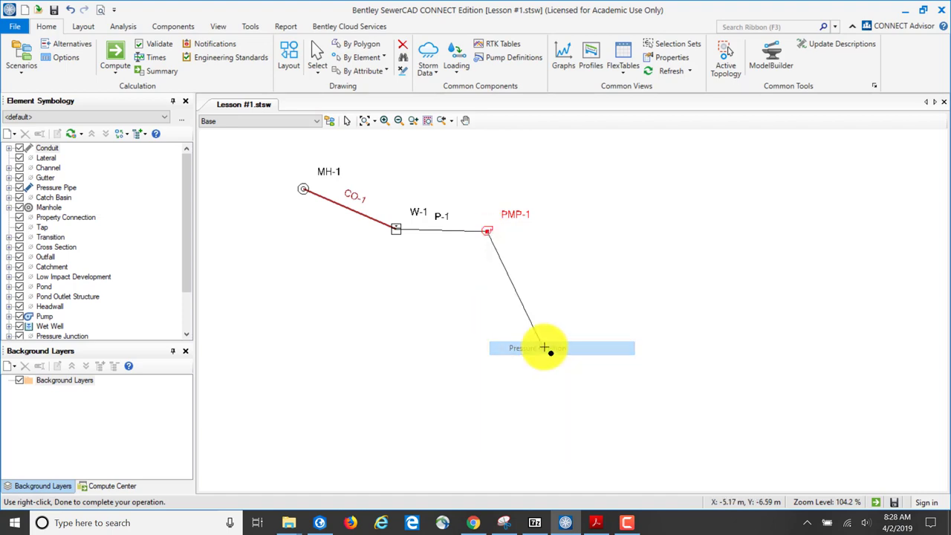
pyautogui.click(570, 232)
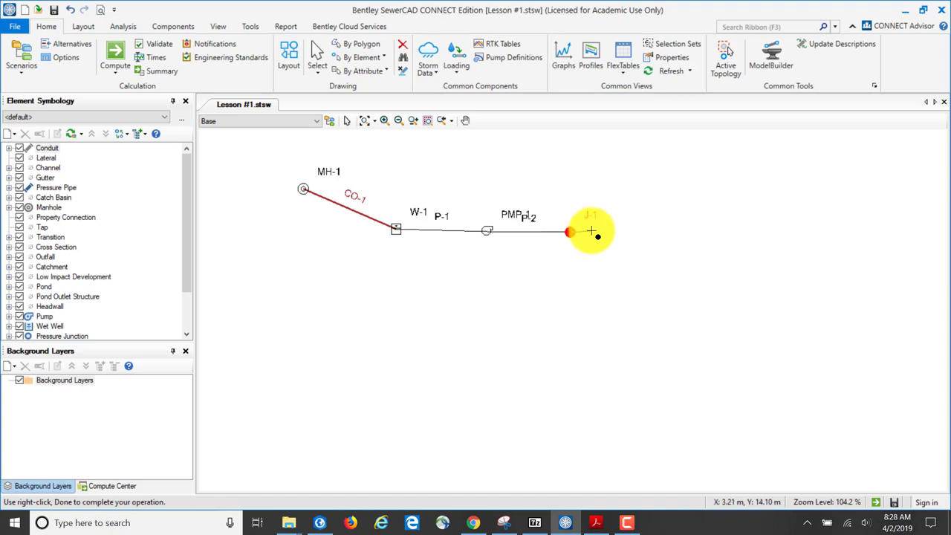
# Step: Place outfall O-1 at the right end and finish the layout
pyautogui.rightClick(669, 233)
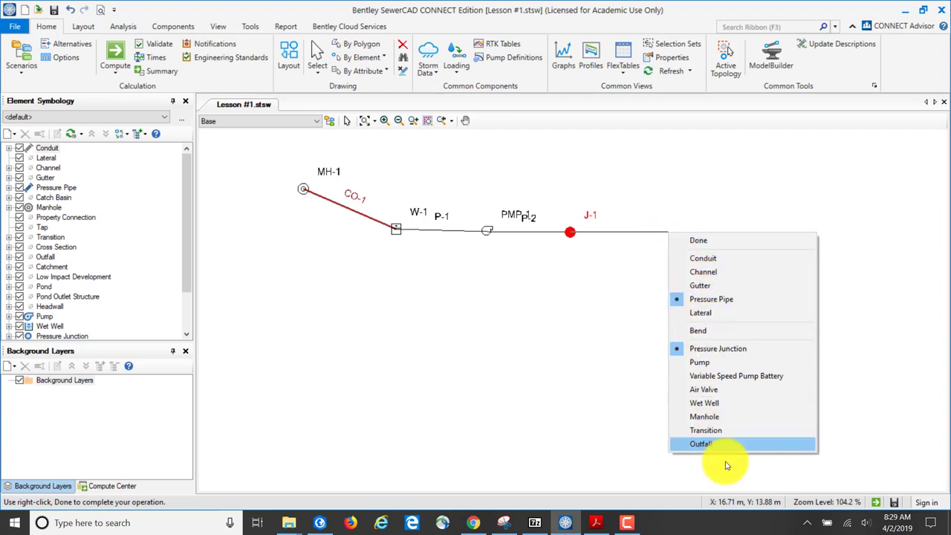
pyautogui.click(704, 443)
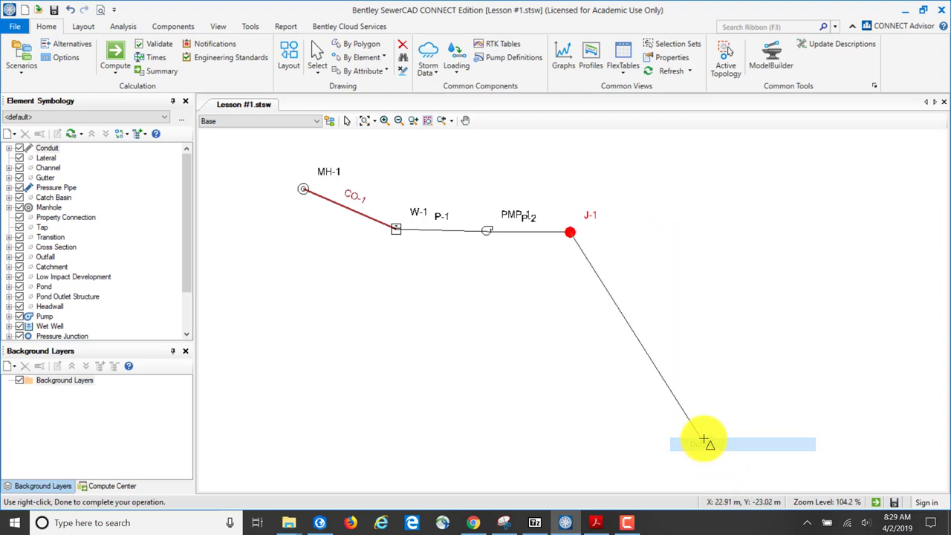
pyautogui.click(698, 232)
pyautogui.rightClick(698, 232)
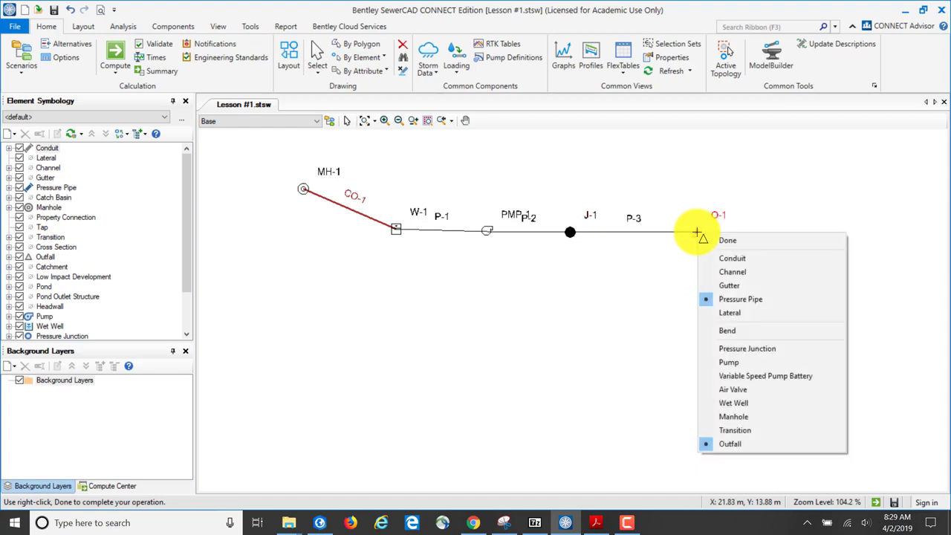
pyautogui.click(734, 245)
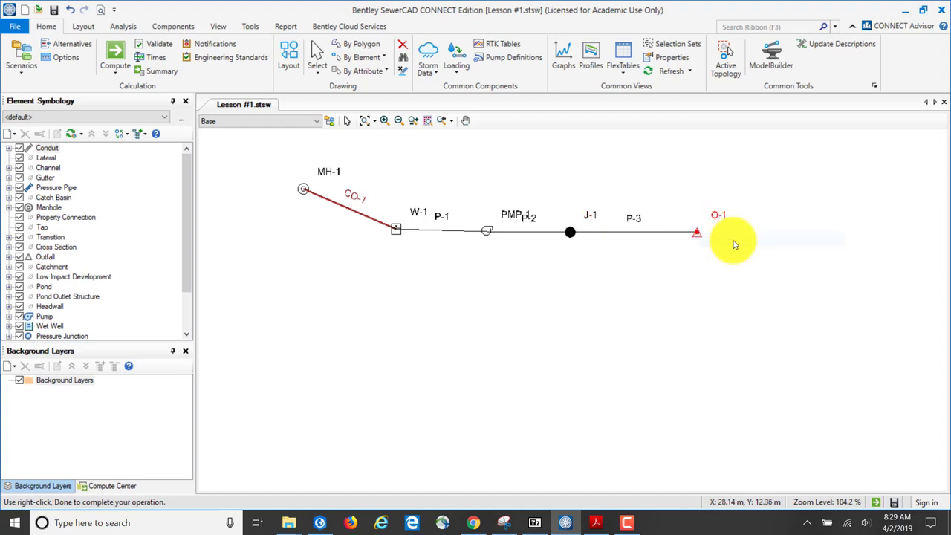
# Step: Return to select mode, then lay out new manhole MH-2 below MH-1
pyautogui.click(316, 71)
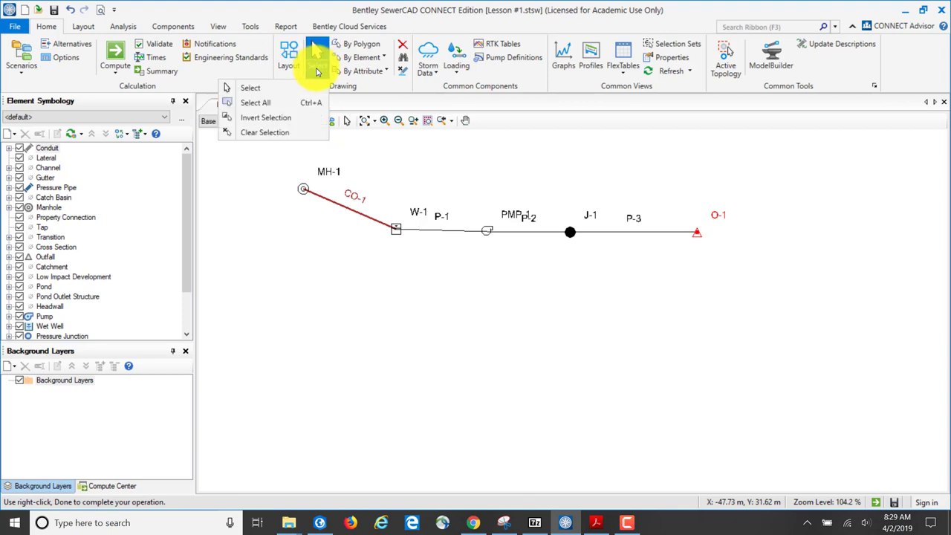
pyautogui.click(249, 84)
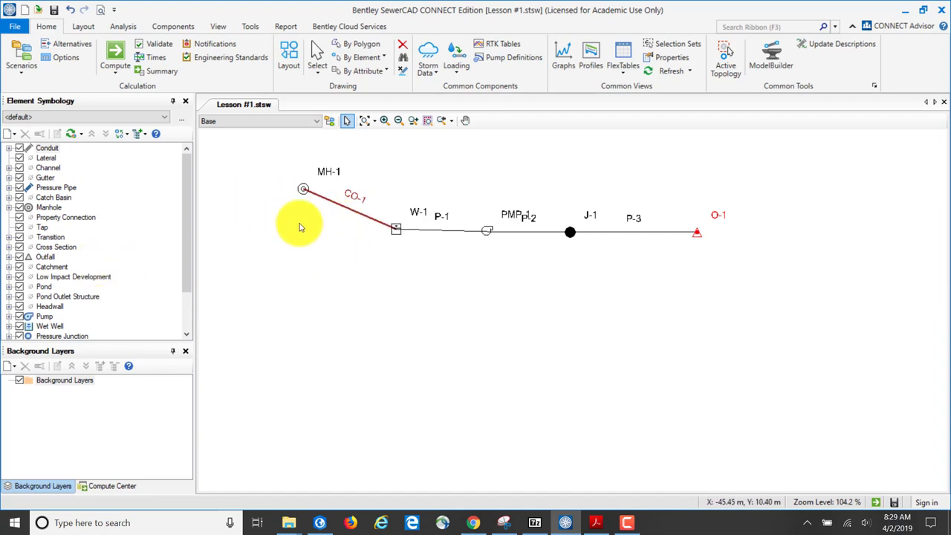
pyautogui.click(290, 55)
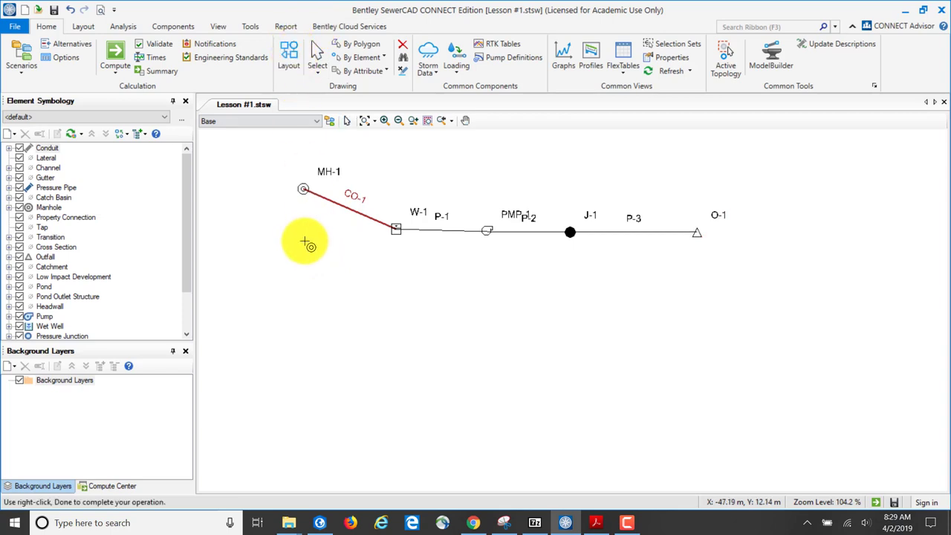
pyautogui.click(295, 294)
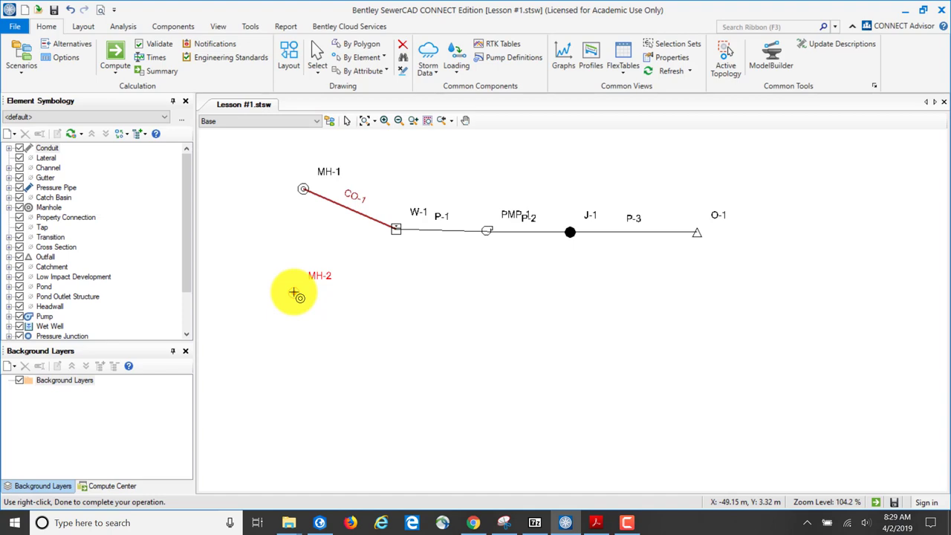
# Step: Connect MH-2 to a new transition T-1 dropped on conduit CO-1, splitting it
pyautogui.rightClick(295, 294)
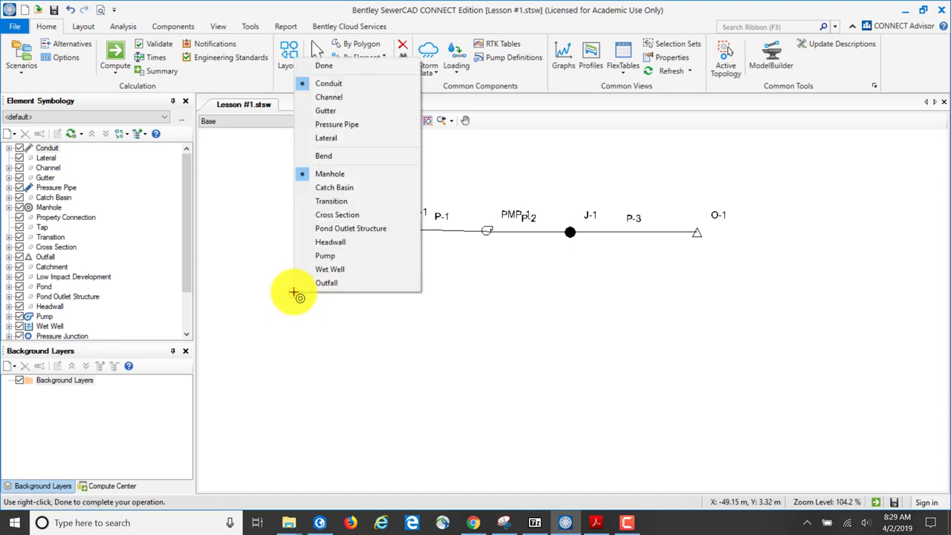
pyautogui.click(331, 202)
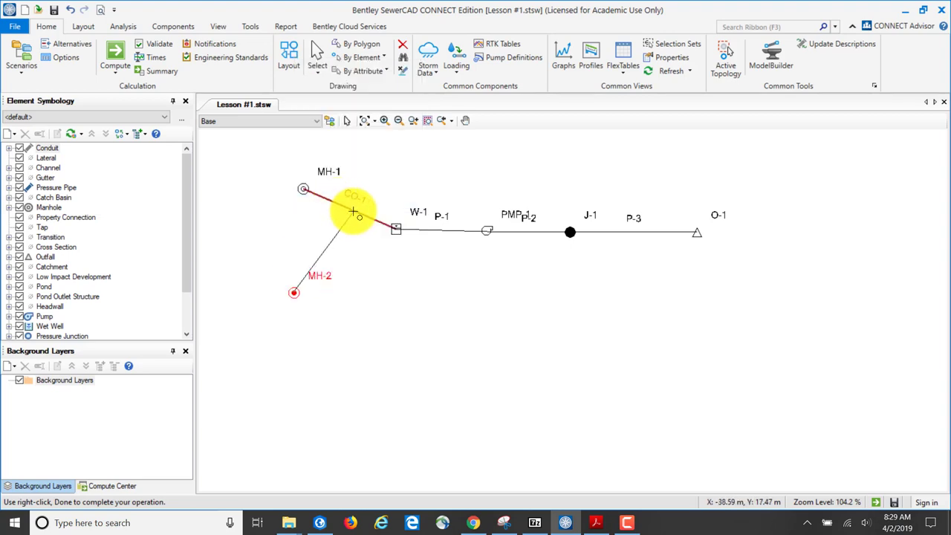
pyautogui.click(354, 214)
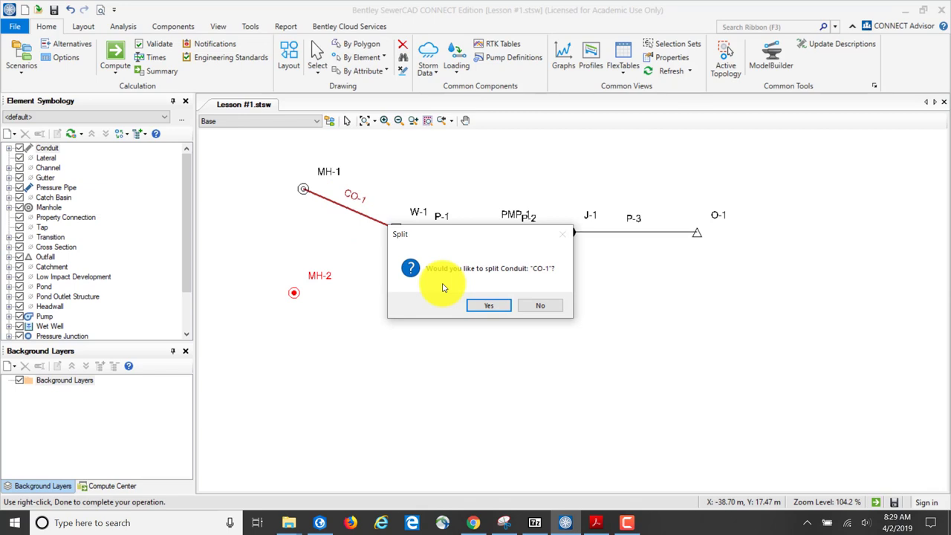
pyautogui.click(491, 308)
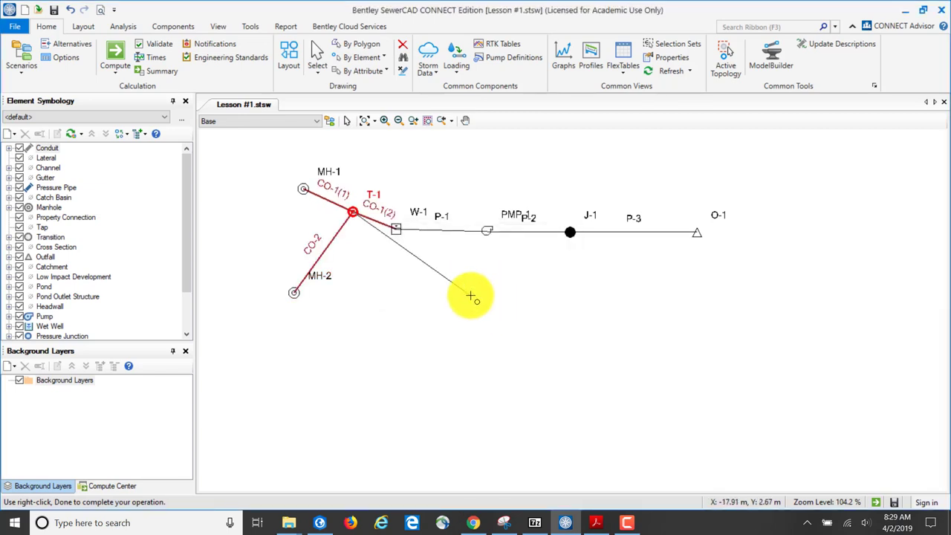
pyautogui.rightClick(471, 297)
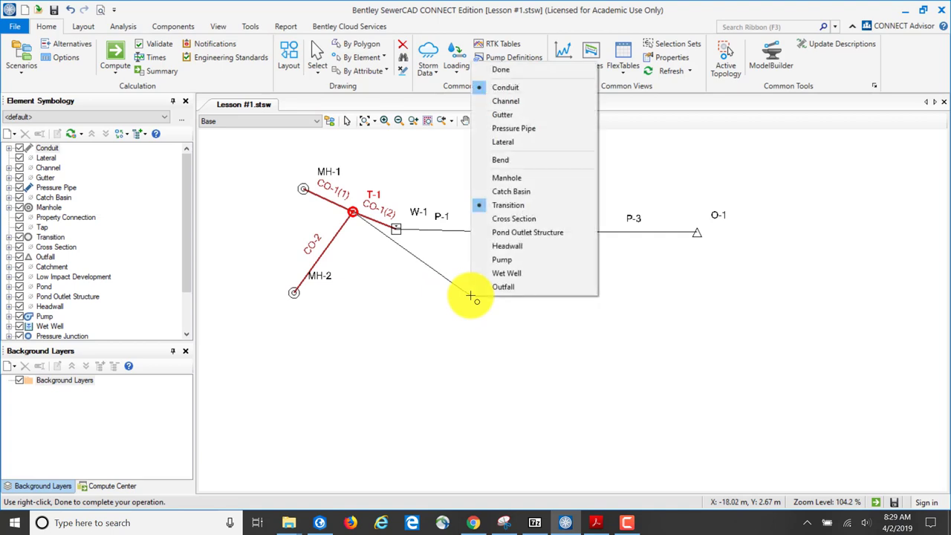
pyautogui.click(502, 69)
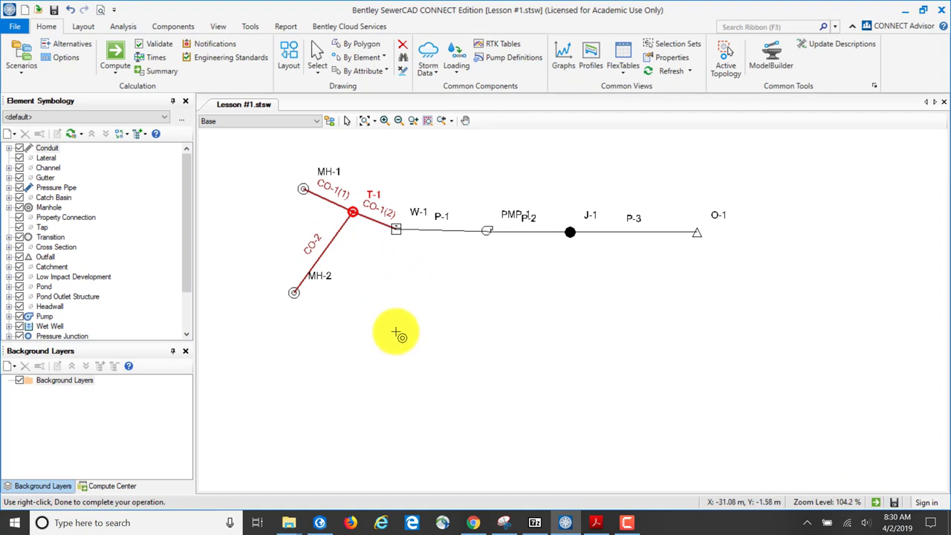
# Step: Check the schematic in the QuickStart PDF, then scroll to page 10 'Part 2 - Entering Data'
pyautogui.click(602, 524)
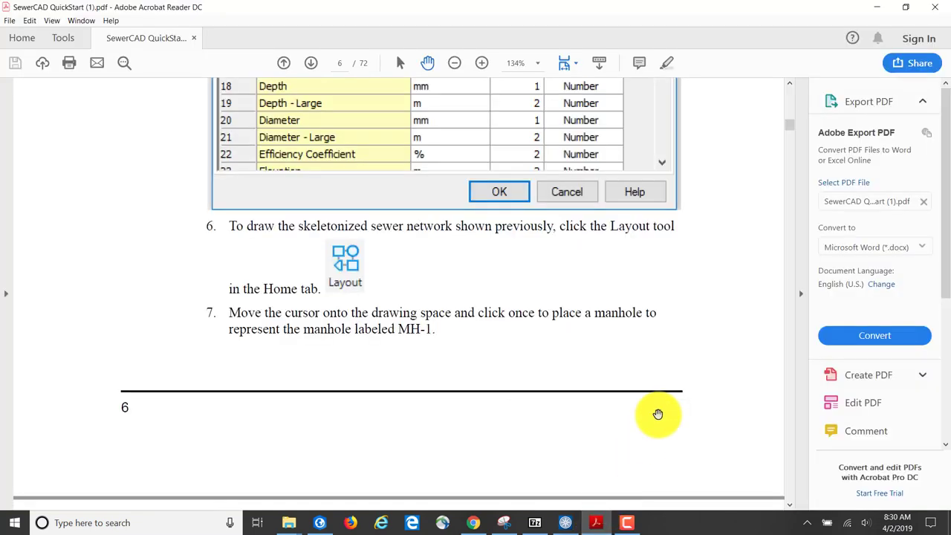
pyautogui.scroll(-3, 657, 415)
pyautogui.scroll(3, 655, 417)
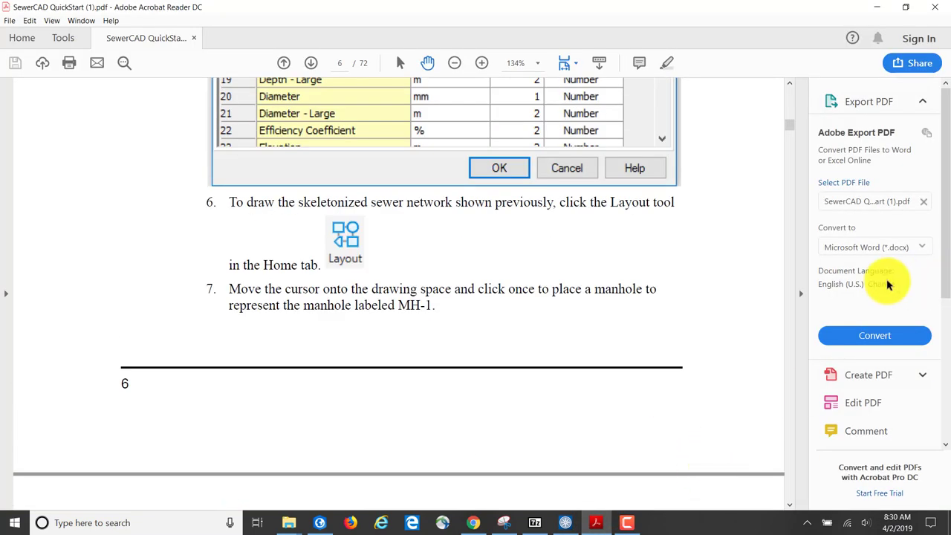
pyautogui.moveTo(790, 123); pyautogui.dragTo(788, 107)
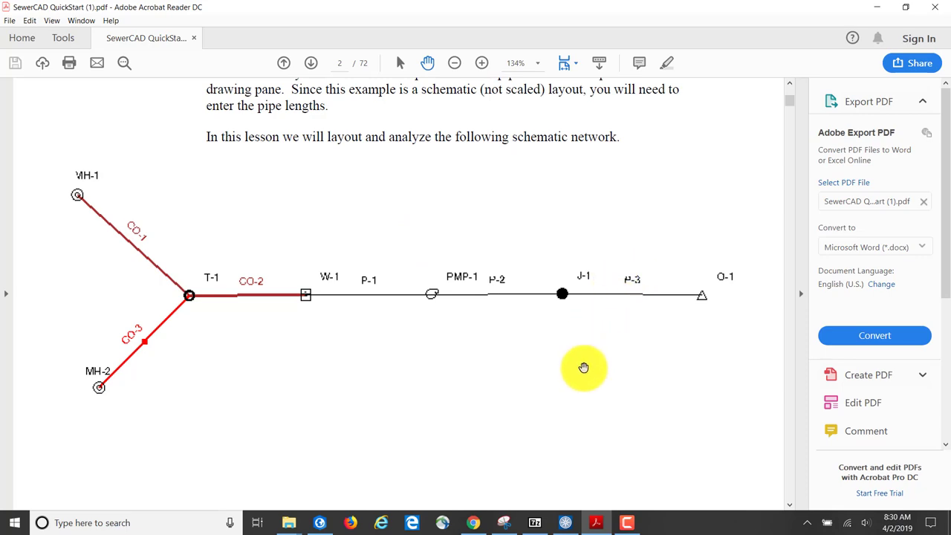
pyautogui.scroll(-3, 758, 312)
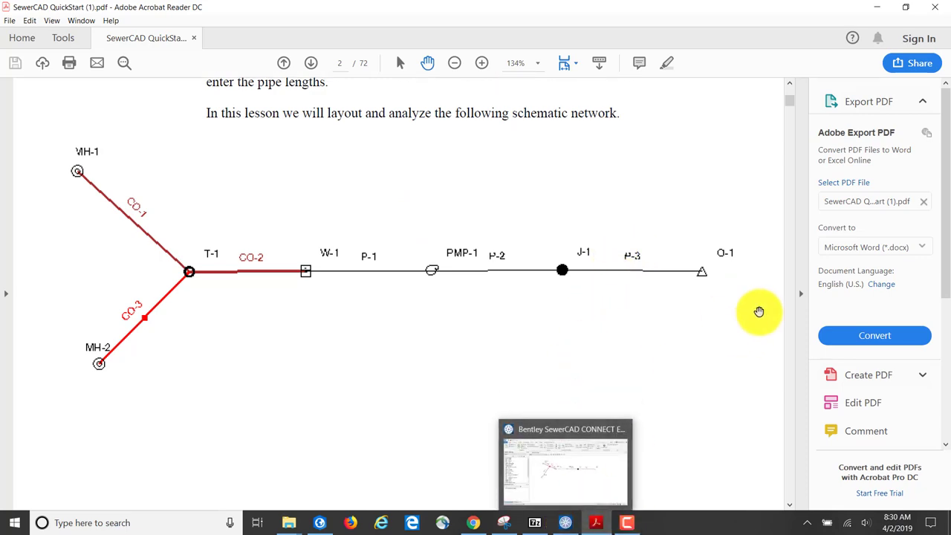
pyautogui.moveTo(789, 99); pyautogui.dragTo(775, 143)
pyautogui.scroll(-10, 647, 189)
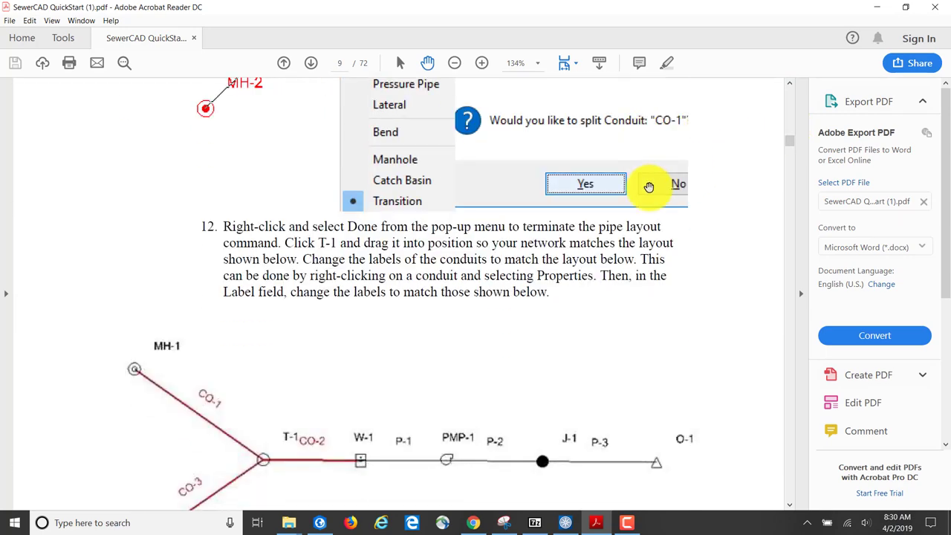
pyautogui.scroll(-12, 645, 203)
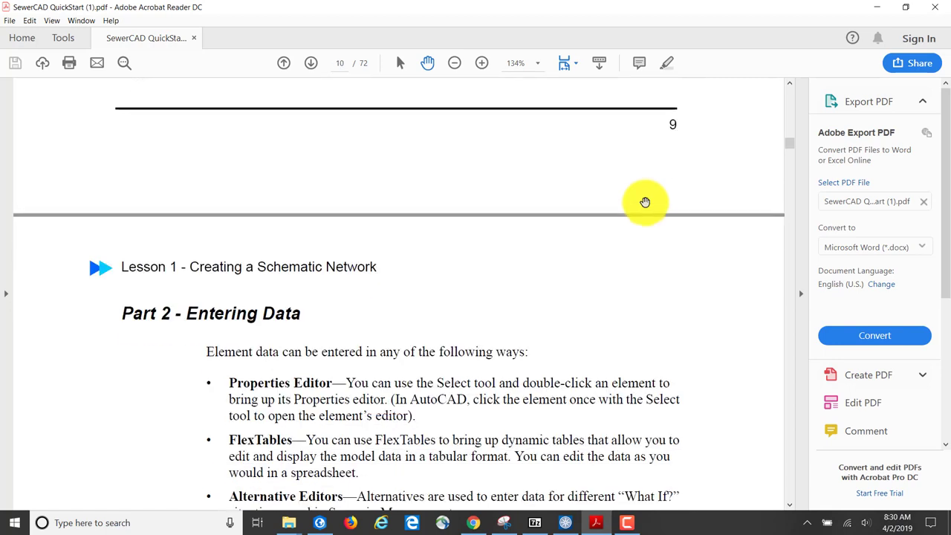
# Step: Review page 11's Table 2-1 outfall and Table 2-2 manhole data, then return to SewerCAD
pyautogui.scroll(-1, 587, 195)
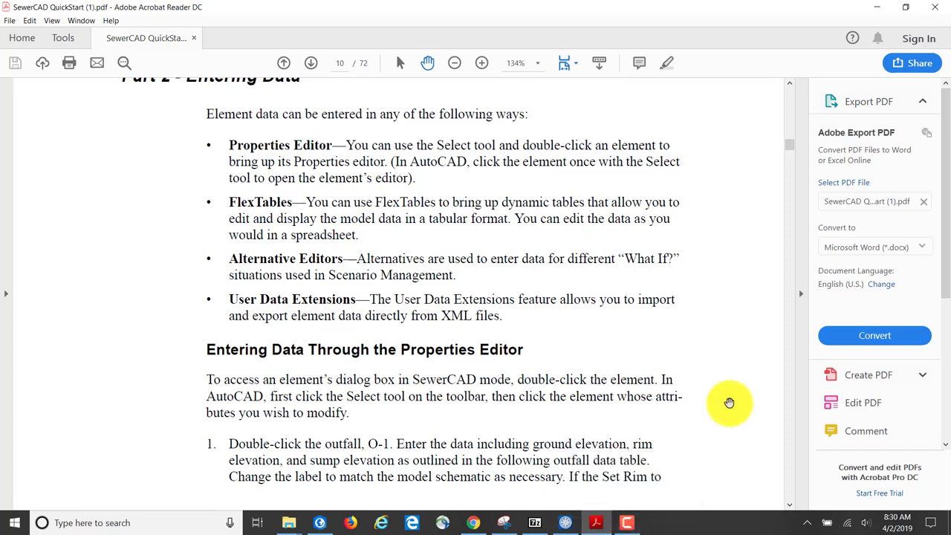
pyautogui.scroll(-6, 714, 390)
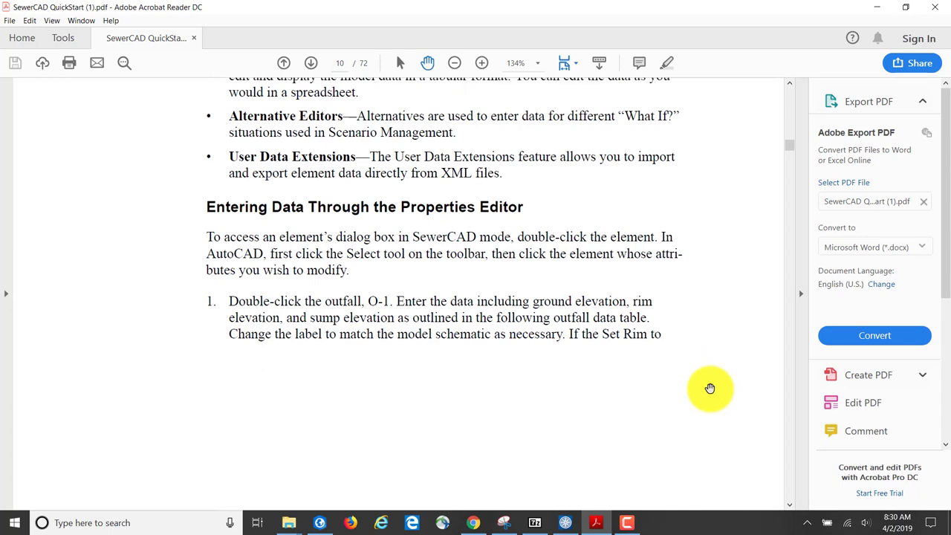
pyautogui.scroll(-6, 678, 372)
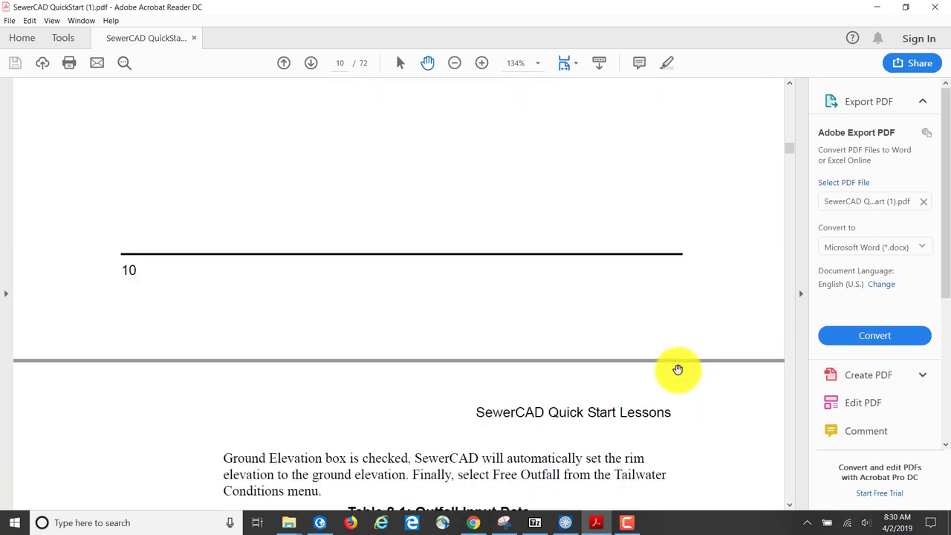
pyautogui.scroll(-1, 666, 369)
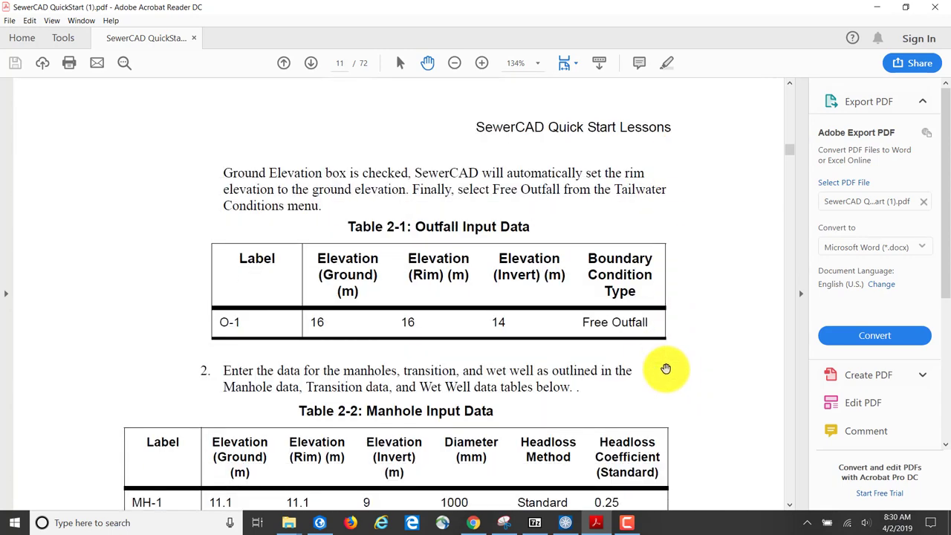
pyautogui.scroll(-1, 378, 342)
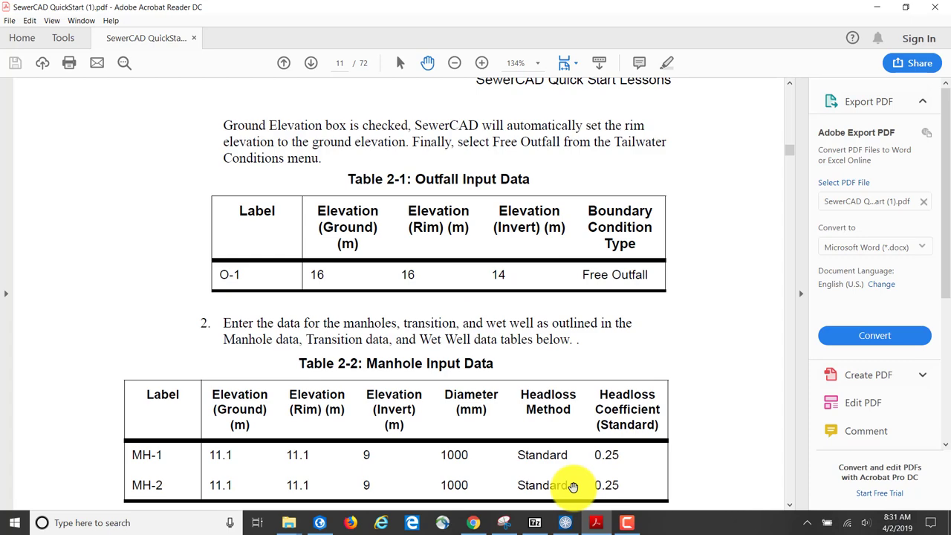
pyautogui.click(565, 522)
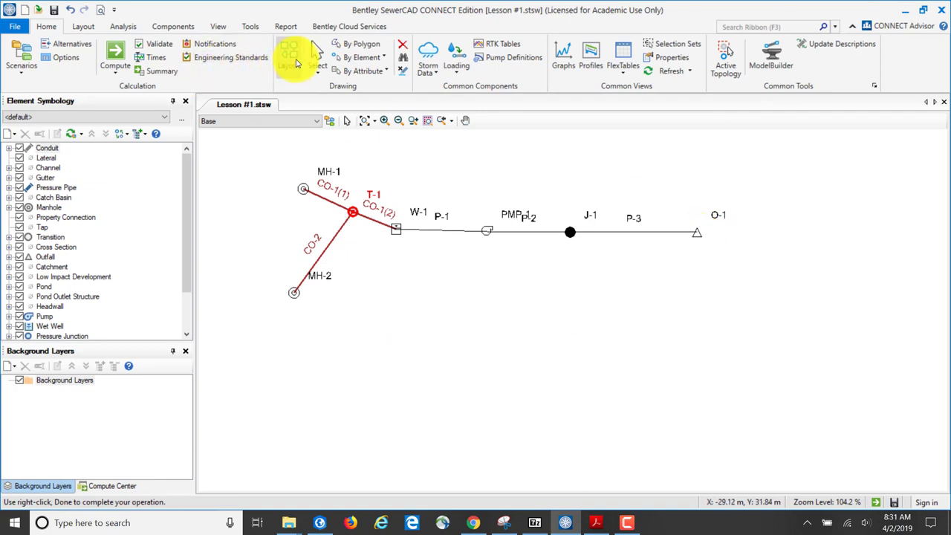
# Step: Switch to element selection mode and open outfall O-1's properties
pyautogui.click(318, 69)
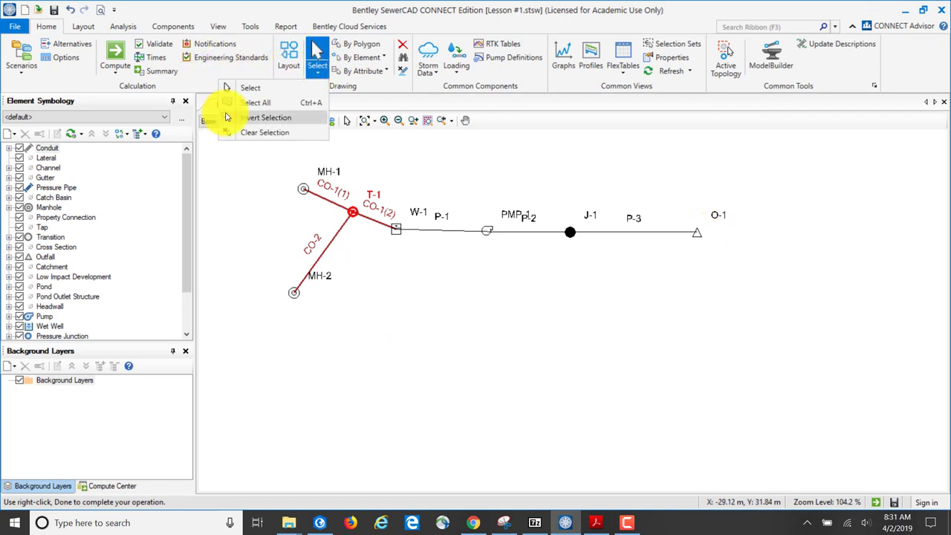
pyautogui.click(253, 89)
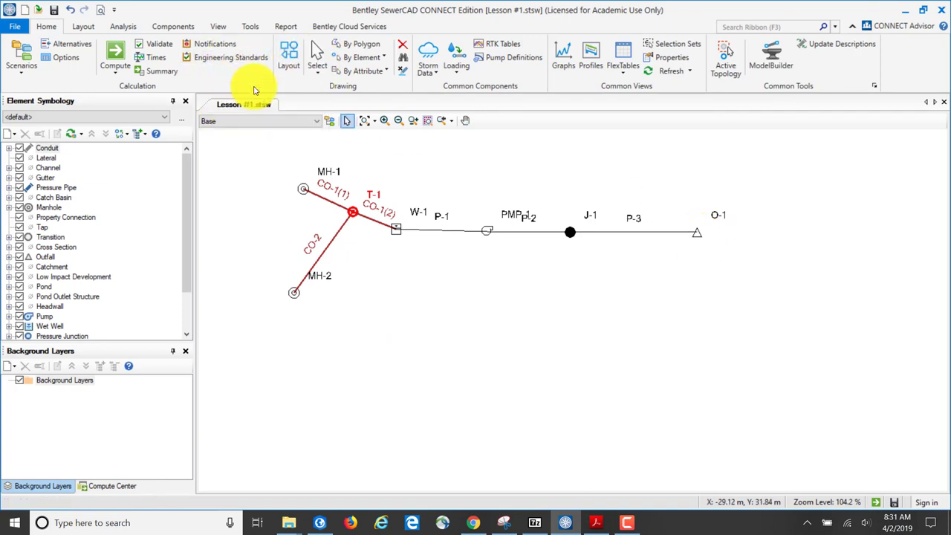
pyautogui.doubleClick(698, 235)
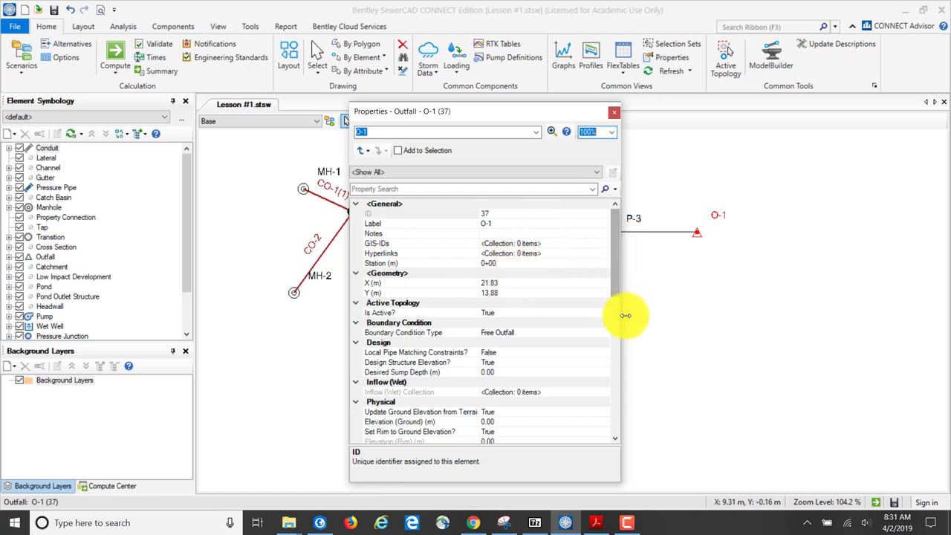
# Step: Widen the Properties panel and scroll through O-1's property values
pyautogui.moveTo(621, 318); pyautogui.dragTo(753, 316)
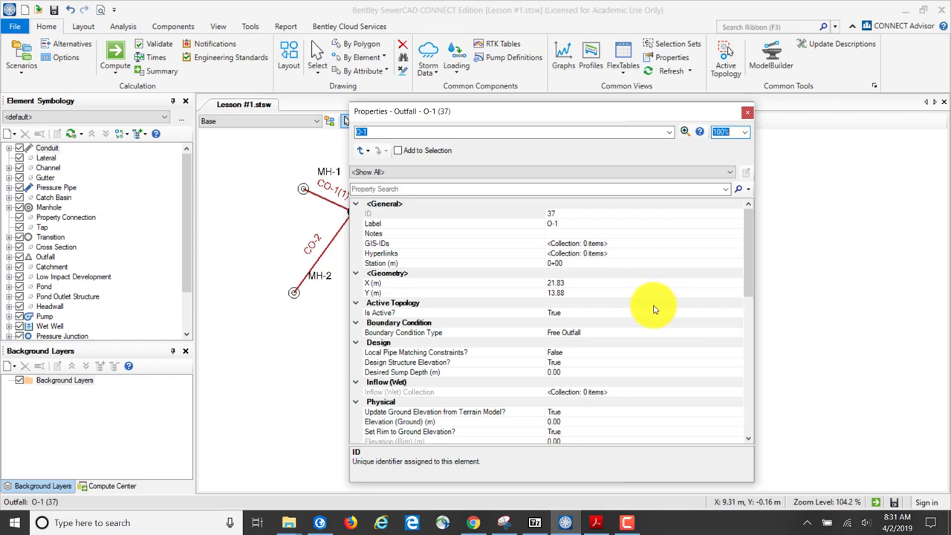
pyautogui.scroll(-1, 654, 308)
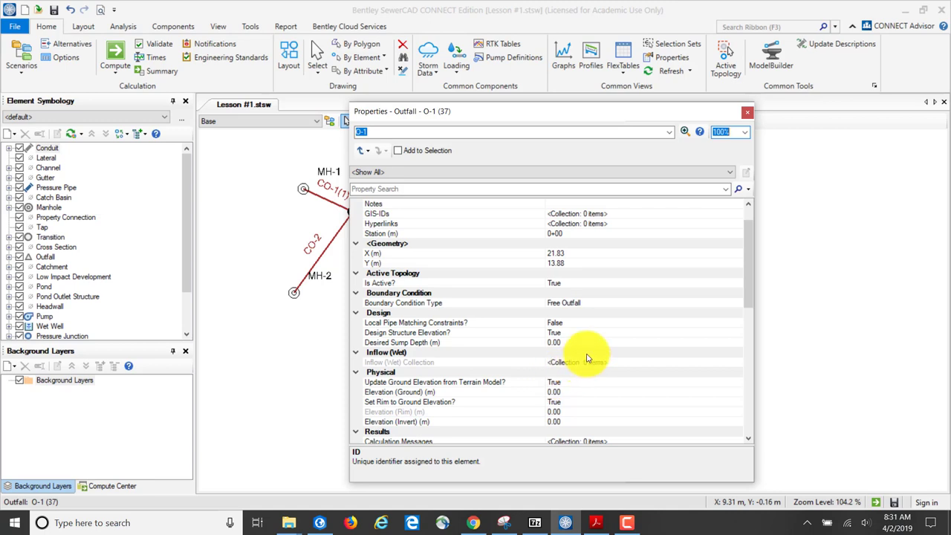
pyautogui.scroll(-1, 587, 359)
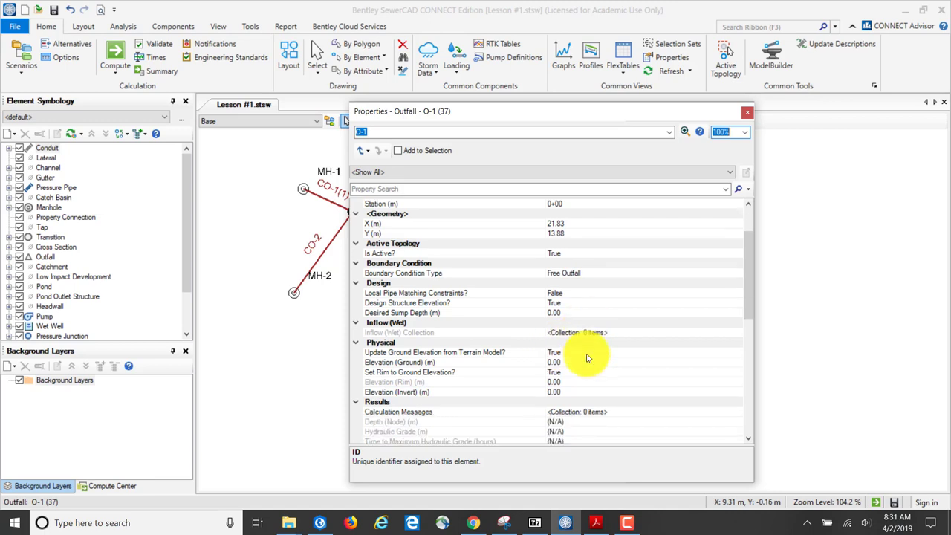
pyautogui.scroll(2, 587, 359)
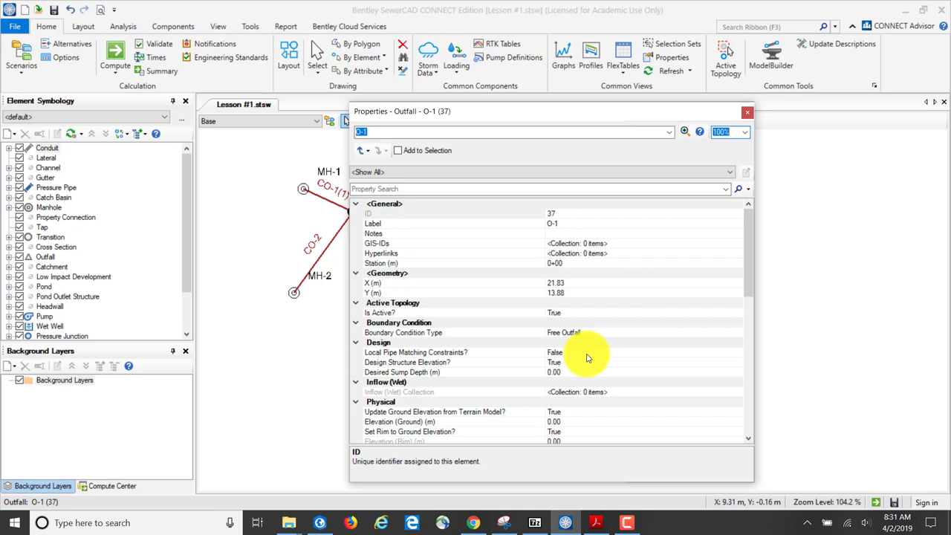
pyautogui.scroll(-4, 587, 359)
pyautogui.scroll(-3, 587, 359)
pyautogui.scroll(7, 588, 359)
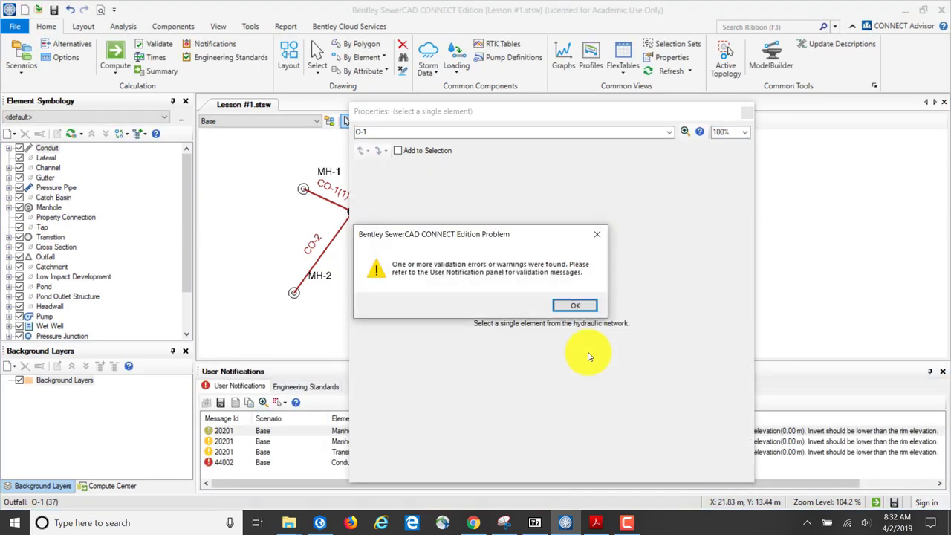
# Step: Dismiss the validation warning, close User Notifications, and reopen outfall O-1's properties
pyautogui.click(577, 307)
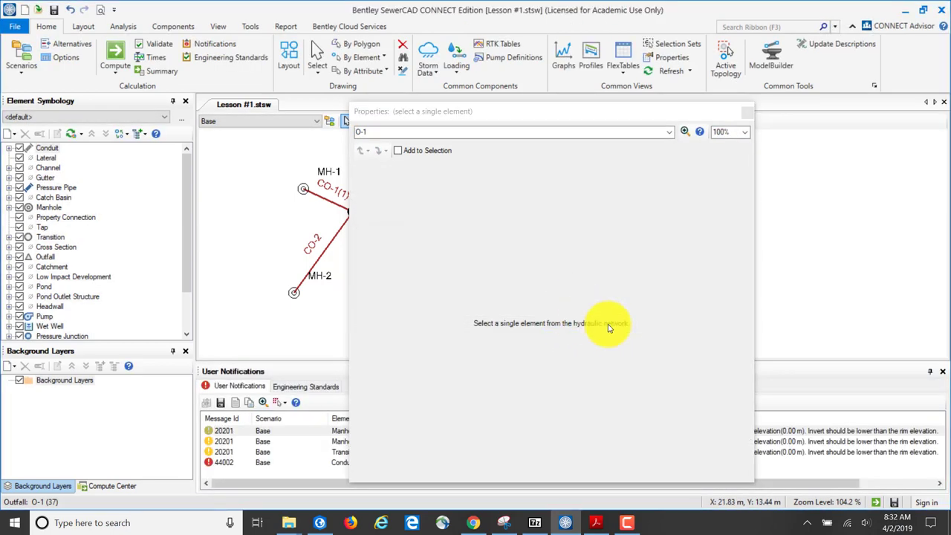
pyautogui.click(943, 371)
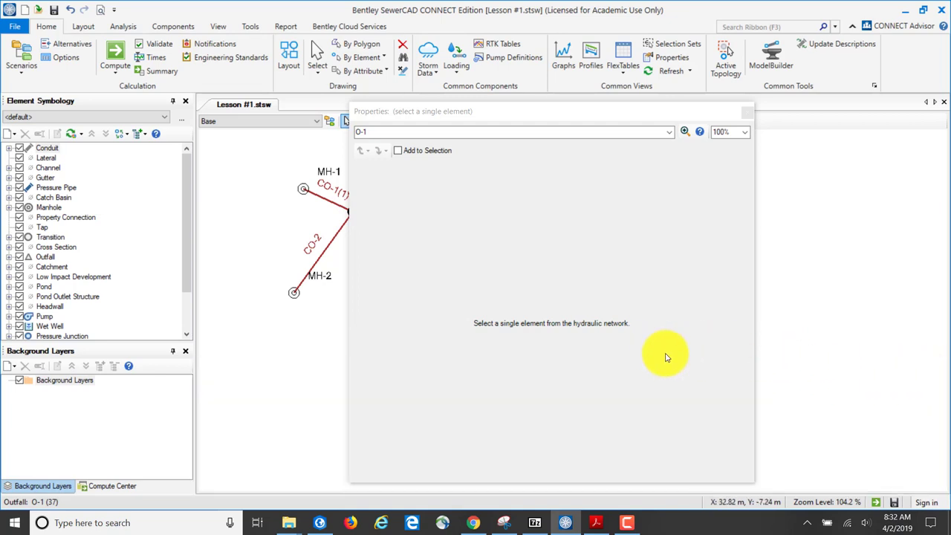
pyautogui.click(745, 113)
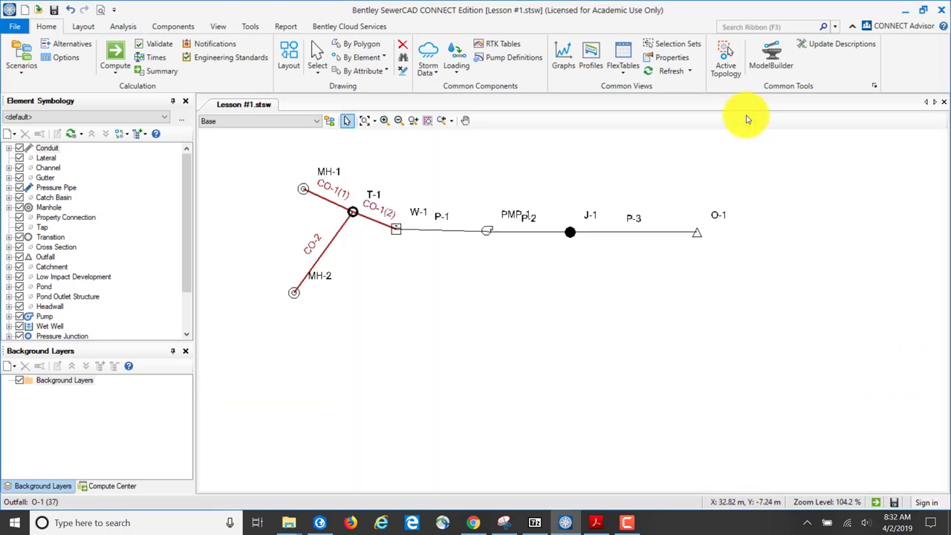
pyautogui.doubleClick(697, 238)
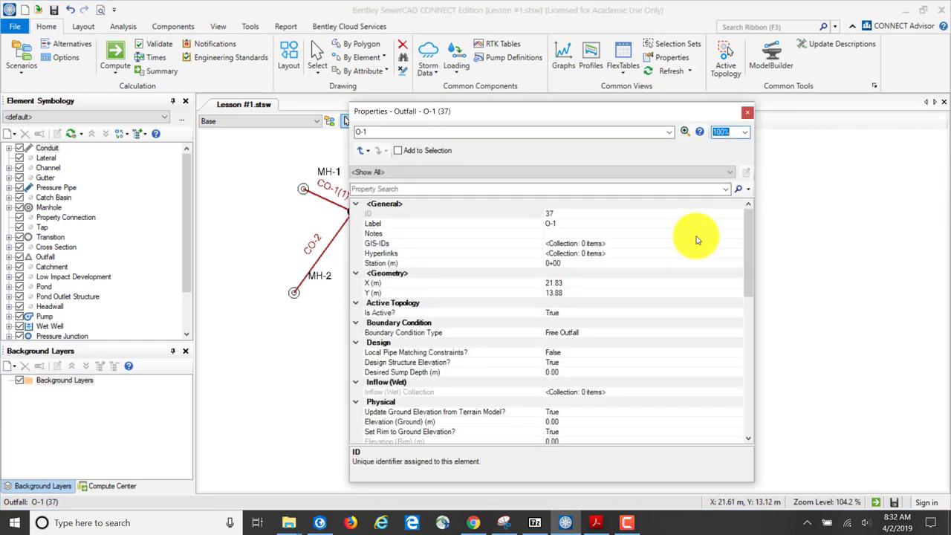
# Step: Set outfall O-1's ground elevation to 16.00 m
pyautogui.scroll(-1, 693, 298)
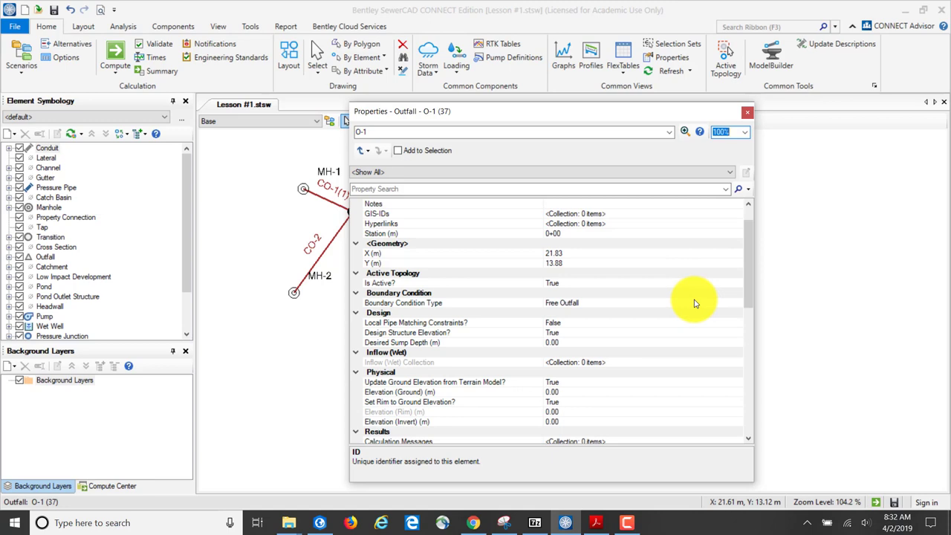
pyautogui.click(548, 391)
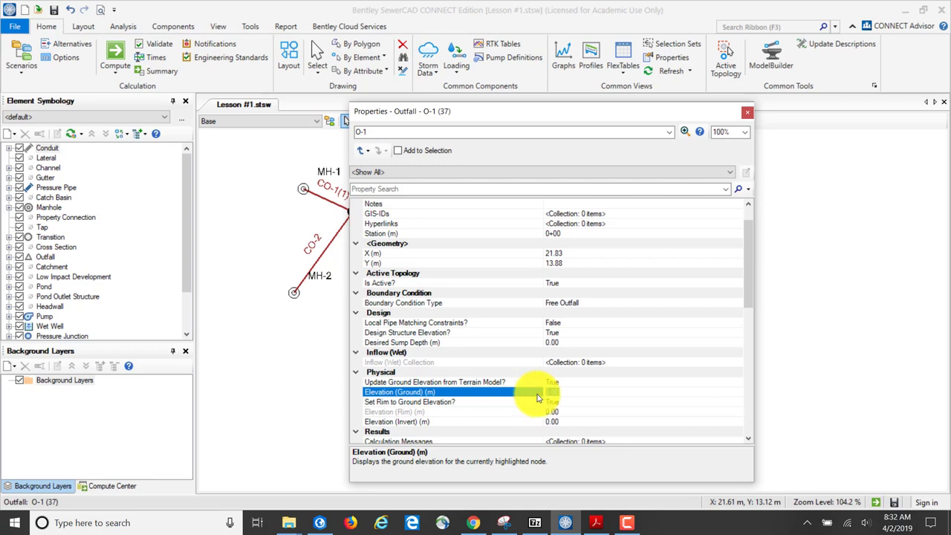
pyautogui.click(550, 393)
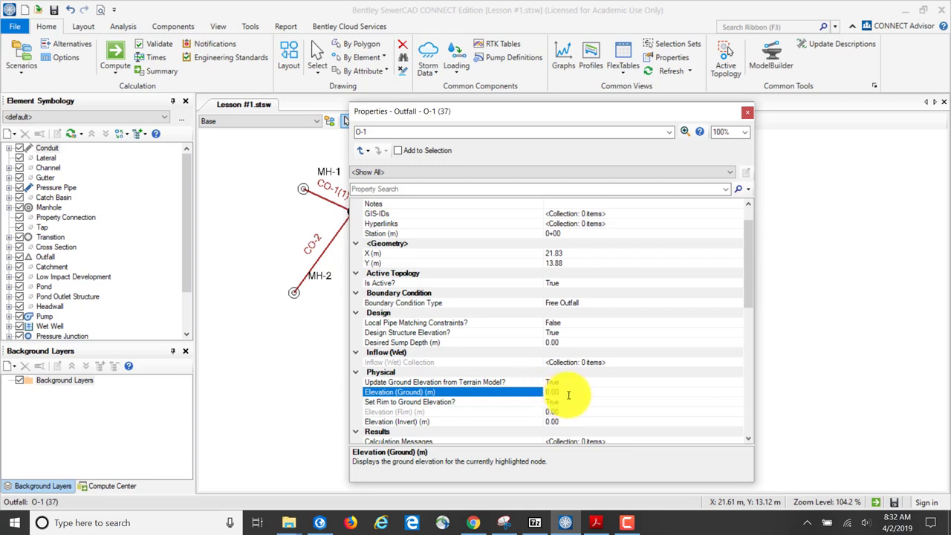
pyautogui.click(554, 392)
pyautogui.moveTo(554, 392); pyautogui.dragTo(570, 393)
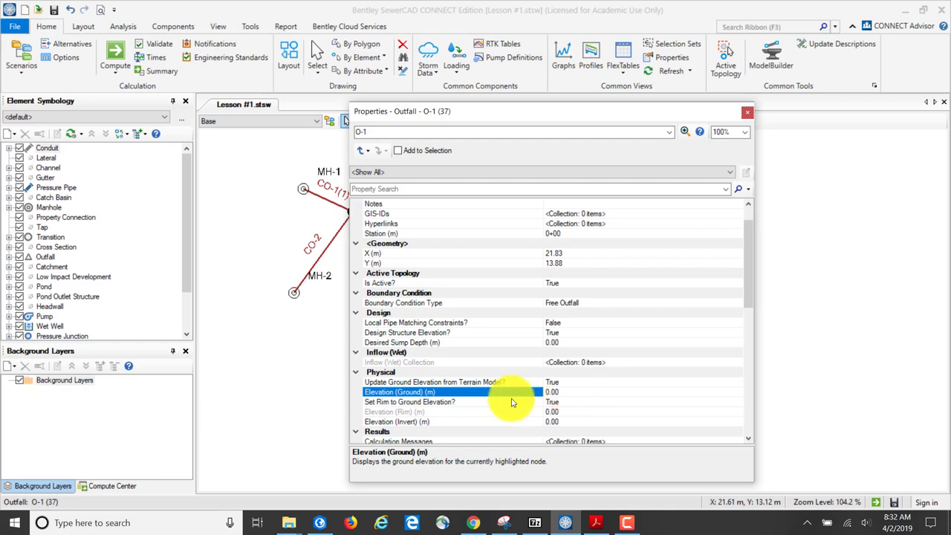
pyautogui.click(632, 384)
pyautogui.click(587, 394)
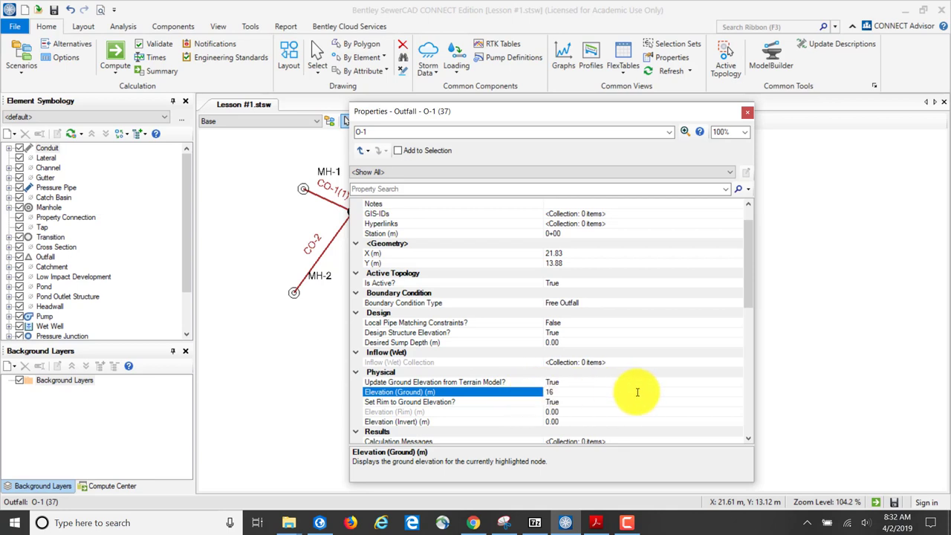
pyautogui.click(557, 412)
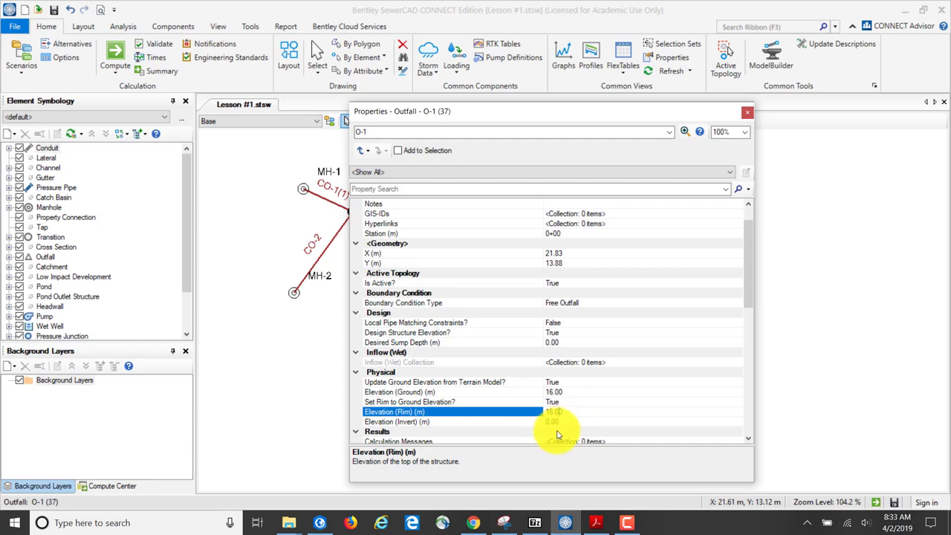
# Step: Set outfall O-1's invert elevation to 14.00 m
pyautogui.click(562, 422)
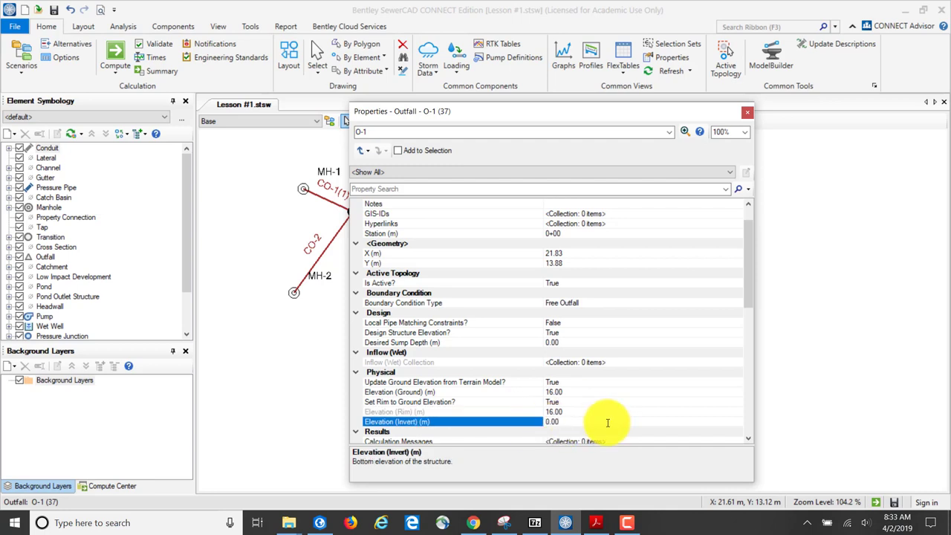
pyautogui.press('BackSpace')
pyautogui.press('BackSpace')
pyautogui.press('BackSpace')
pyautogui.press('BackSpace')
pyautogui.write('14.00')
pyautogui.scroll(-3, 608, 419)
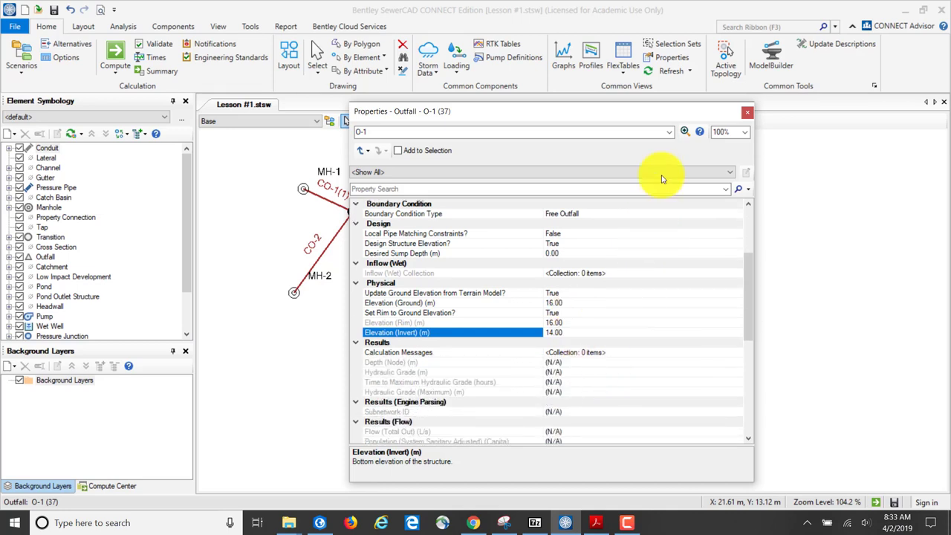
pyautogui.click(670, 133)
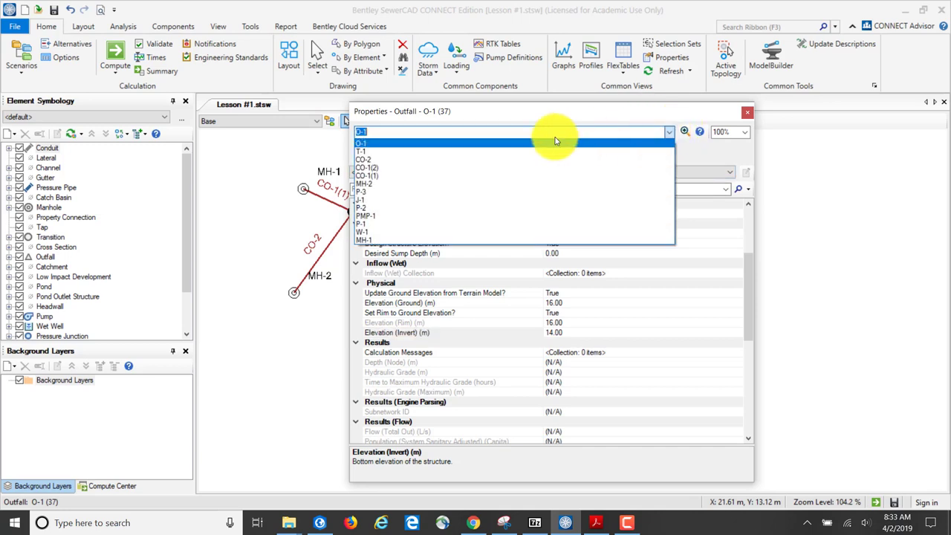
# Step: Give manhole MH-1 ground elevation 11.10 m, invert 9.00 m and diameter 1000 mm
pyautogui.click(372, 239)
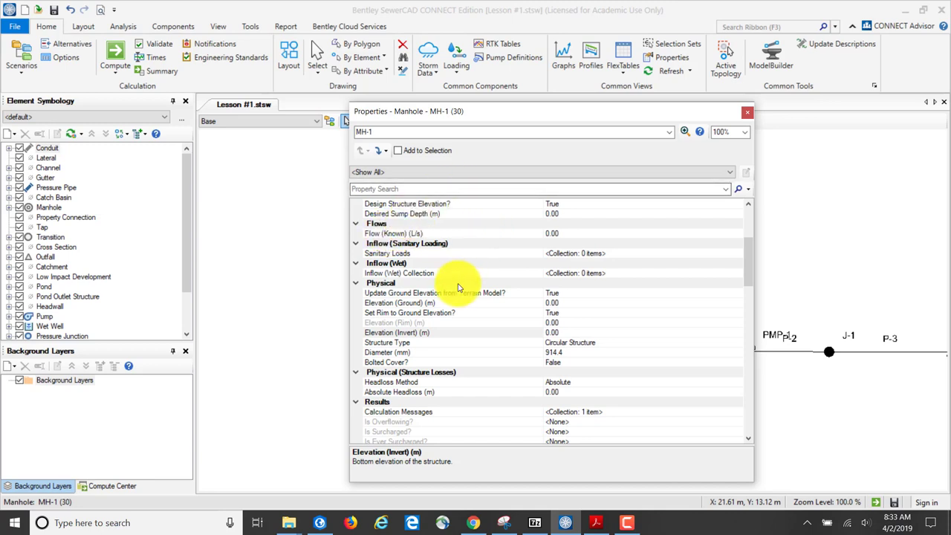
pyautogui.click(559, 304)
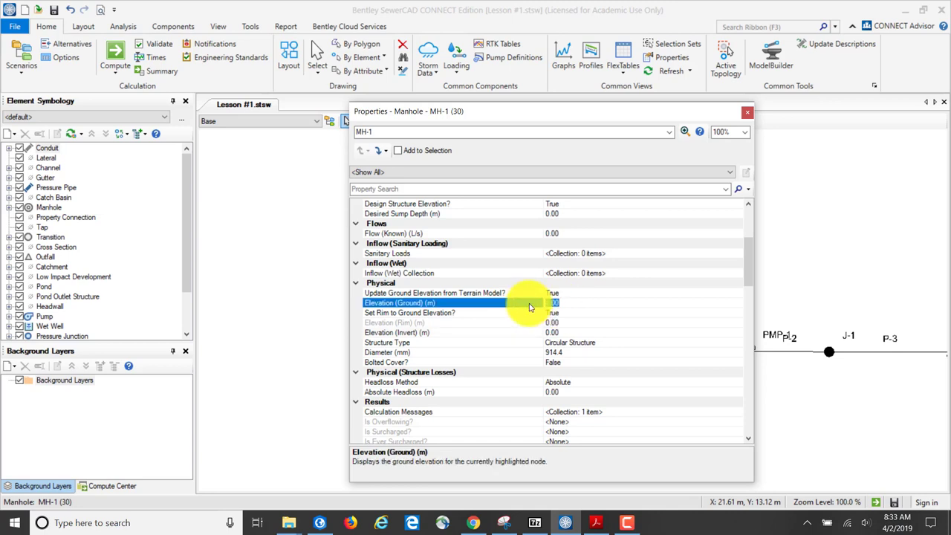
pyautogui.write('11.1')
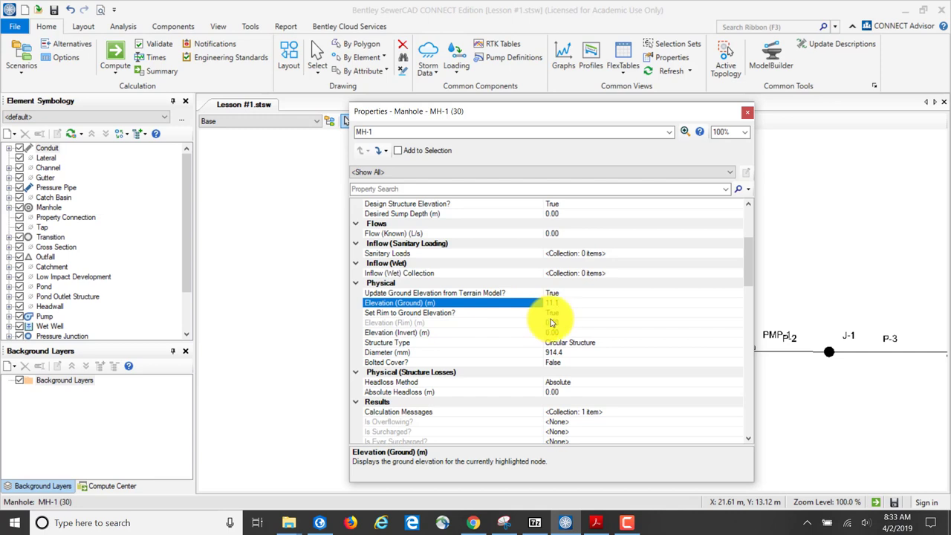
pyautogui.click(551, 322)
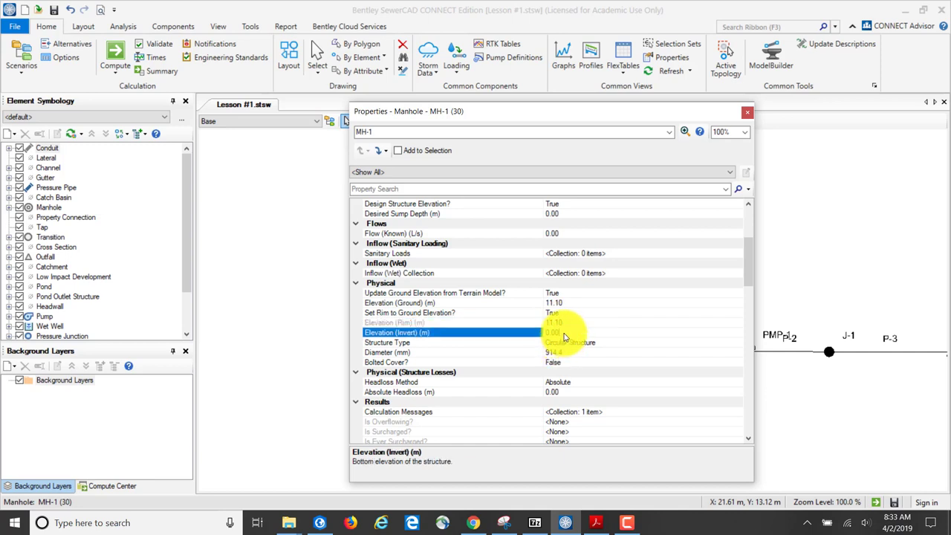
pyautogui.click(562, 333)
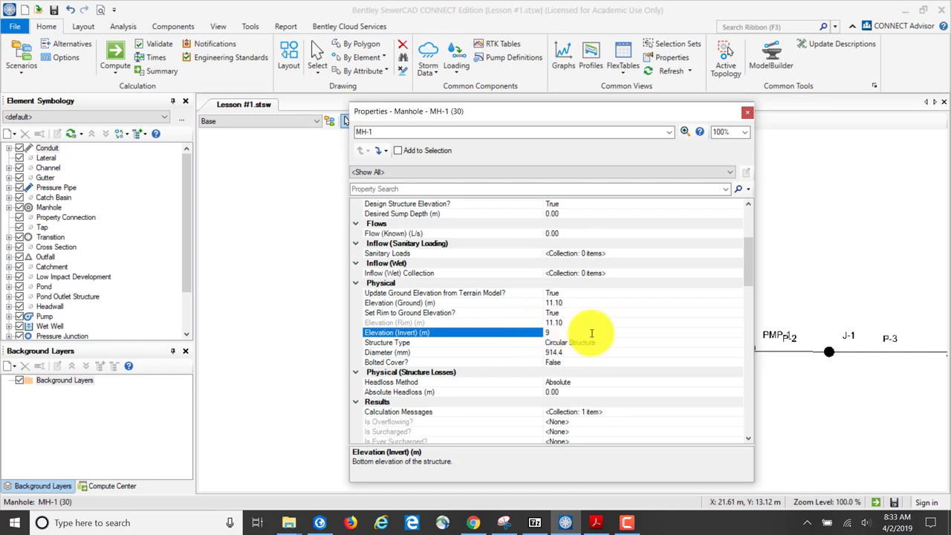
pyautogui.click(538, 354)
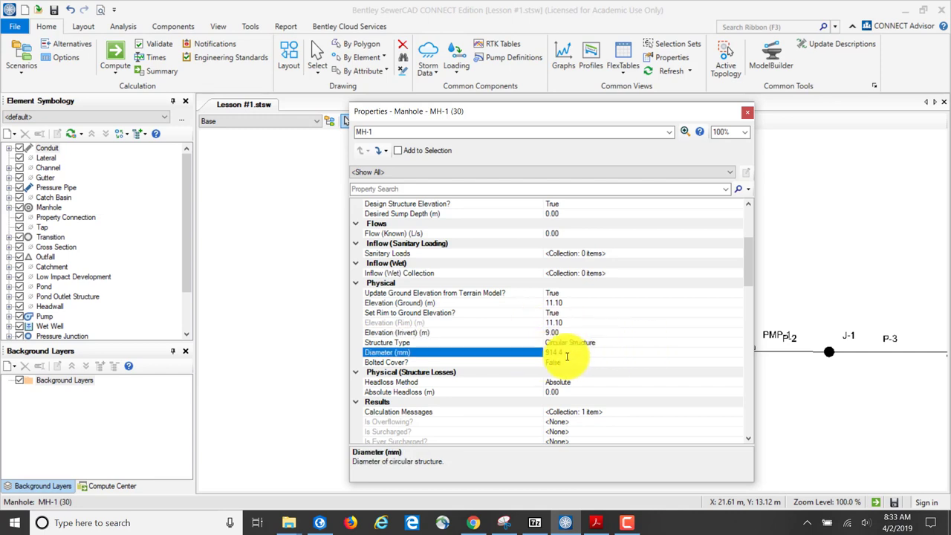
pyautogui.moveTo(569, 353); pyautogui.dragTo(533, 355)
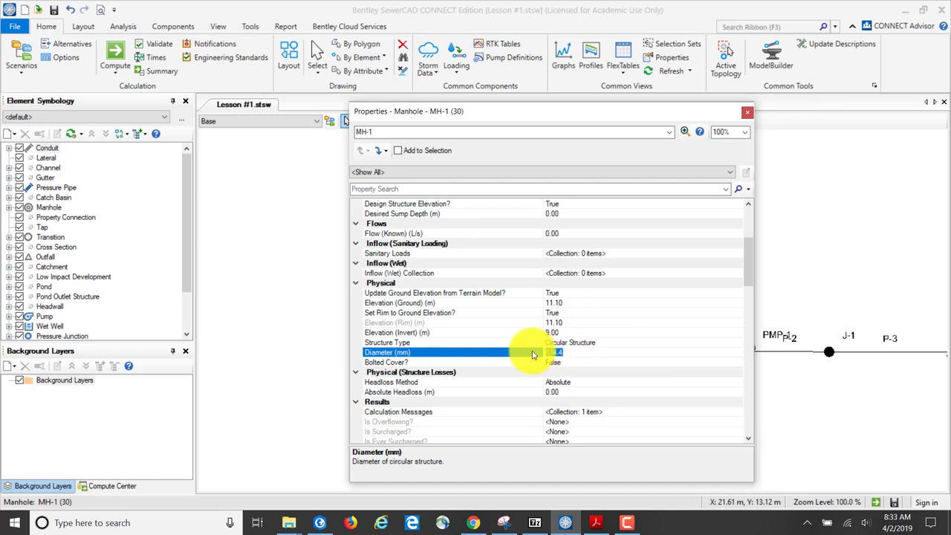
pyautogui.write('1000')
pyautogui.press('Return')
# Step: Set MH-1's headloss method to Standard with a coefficient of 0.25
pyautogui.scroll(-1, 602, 355)
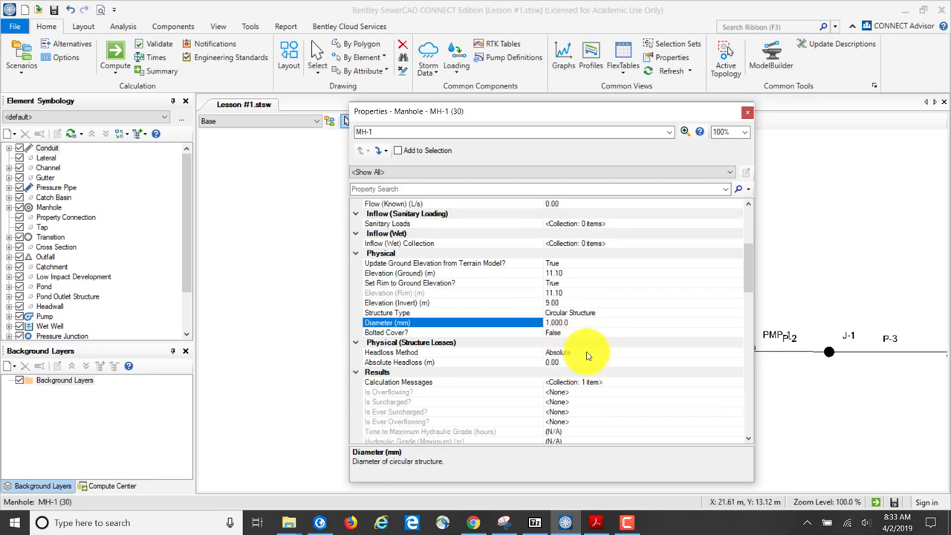
pyautogui.click(586, 354)
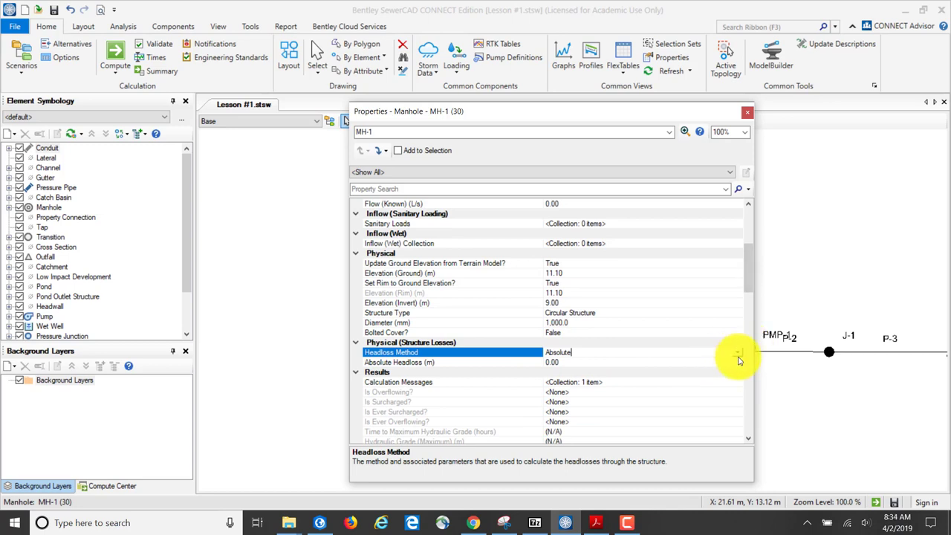
pyautogui.press('Down')
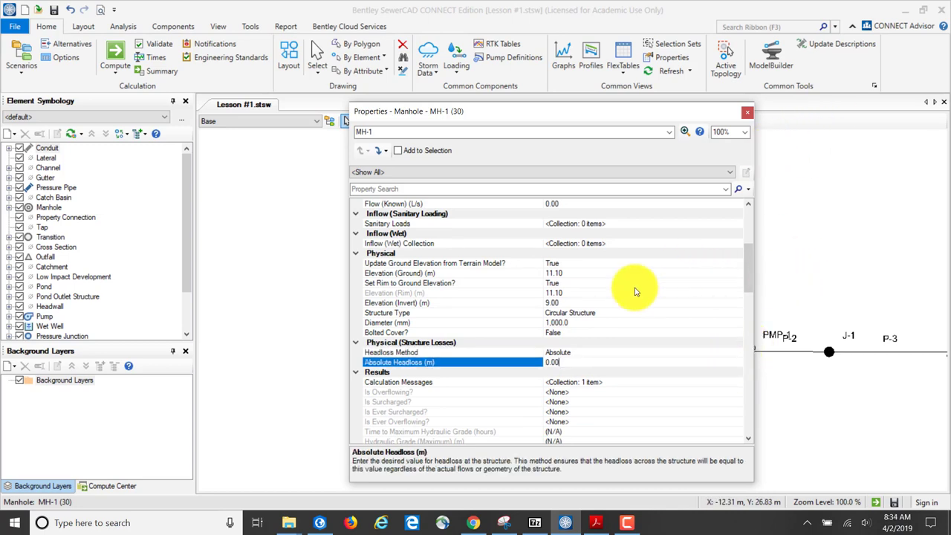
pyautogui.click(602, 354)
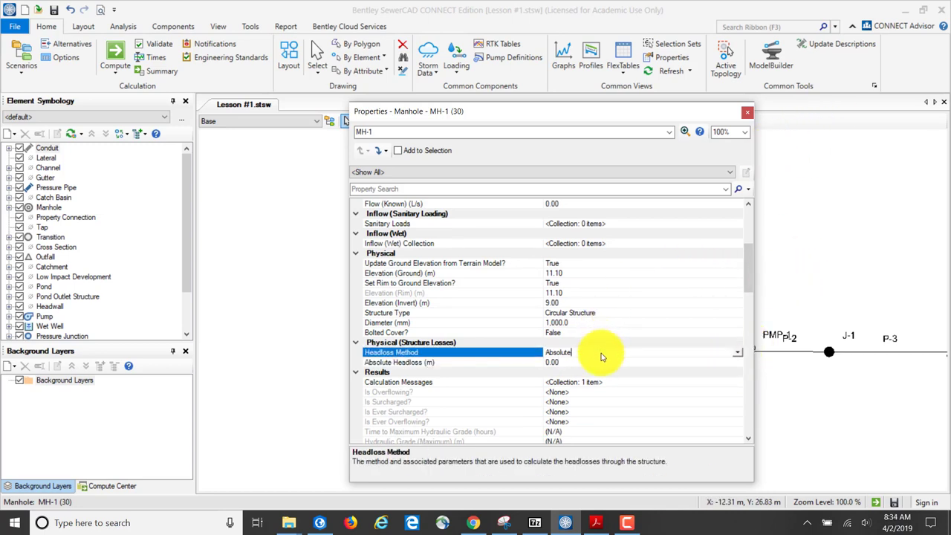
pyautogui.click(738, 353)
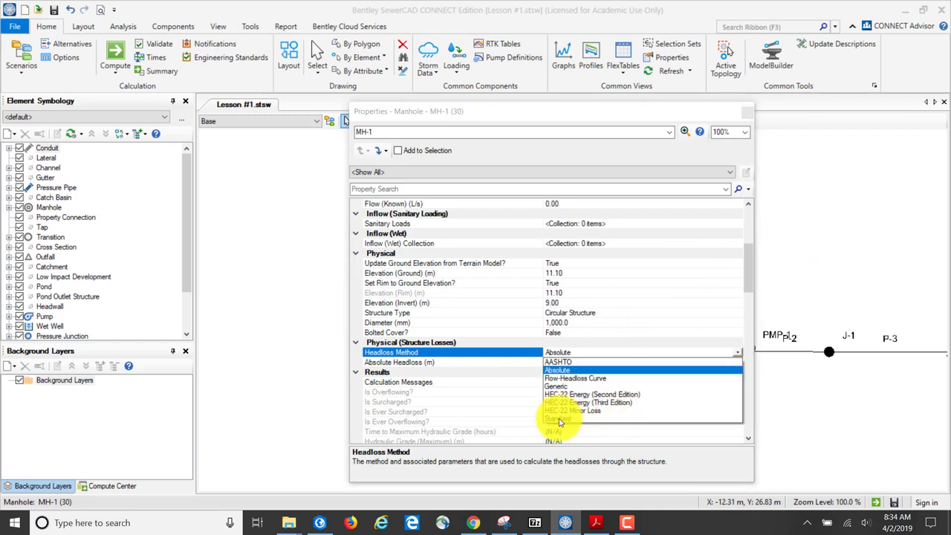
pyautogui.click(561, 418)
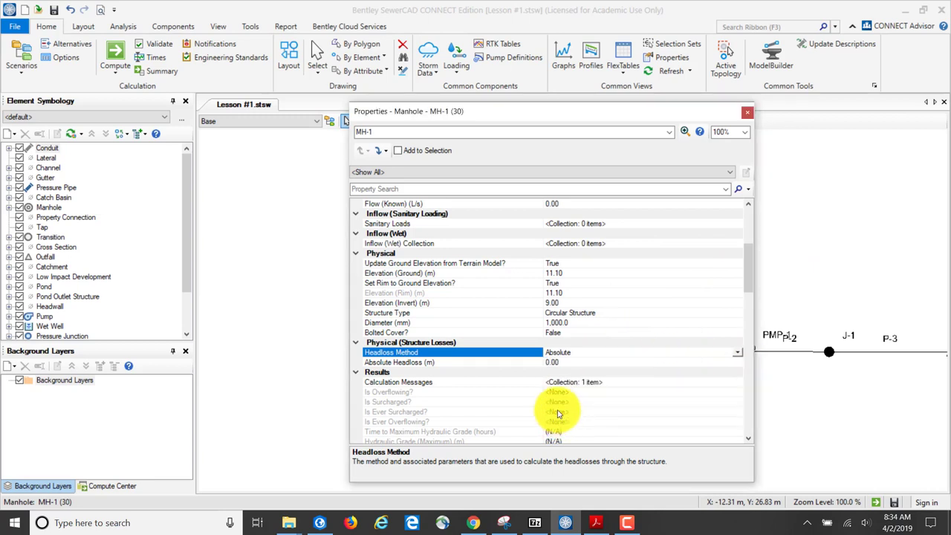
pyautogui.click(561, 363)
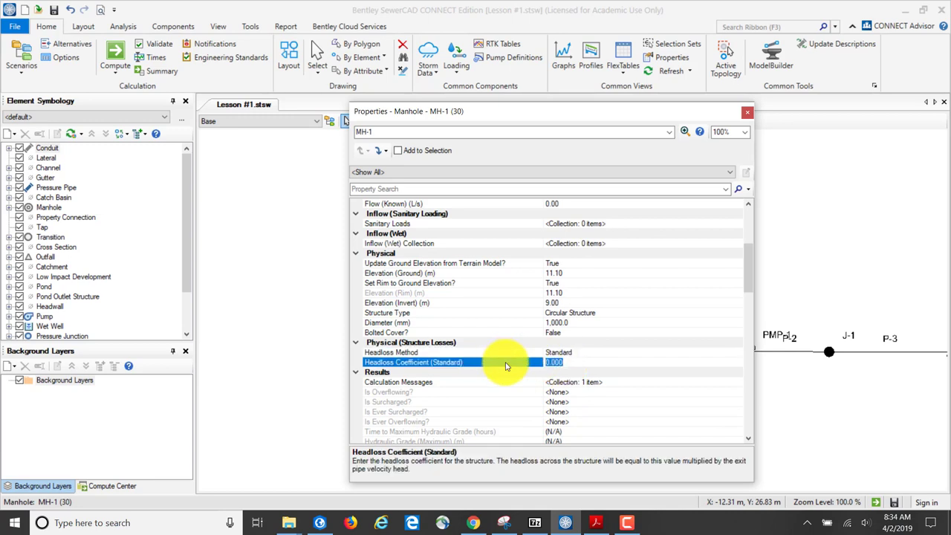
pyautogui.write('0.25')
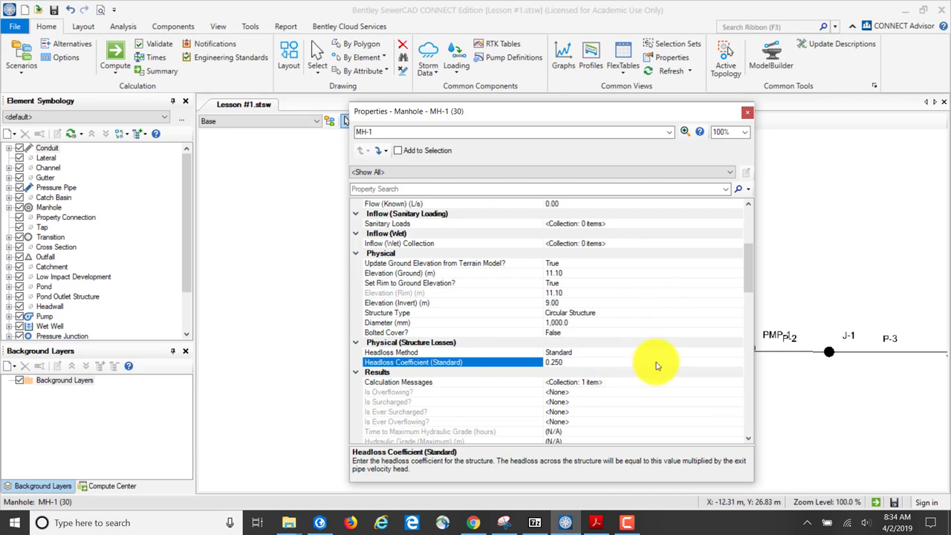
pyautogui.click(668, 133)
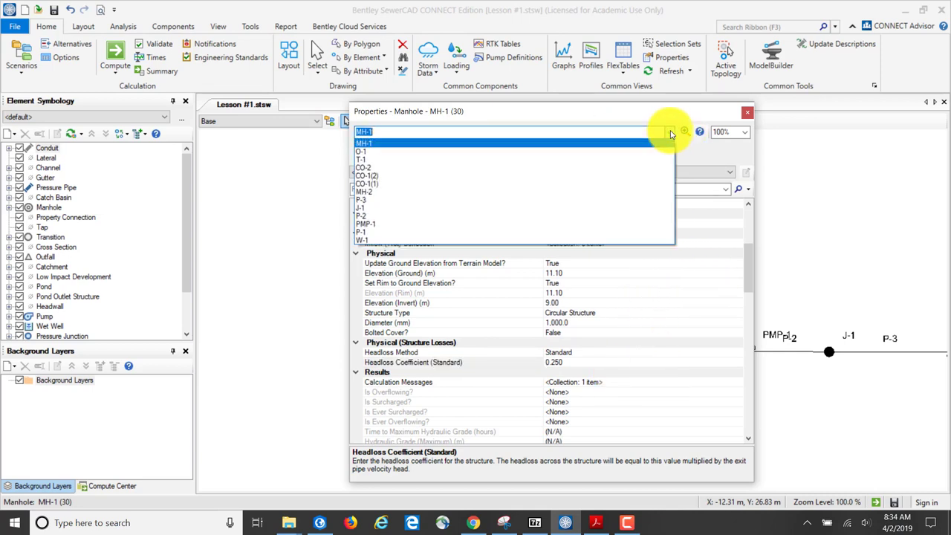
# Step: Switch to manhole MH-2 and set ground 11.10 m, invert 9.00 m, diameter 1000 mm
pyautogui.click(375, 192)
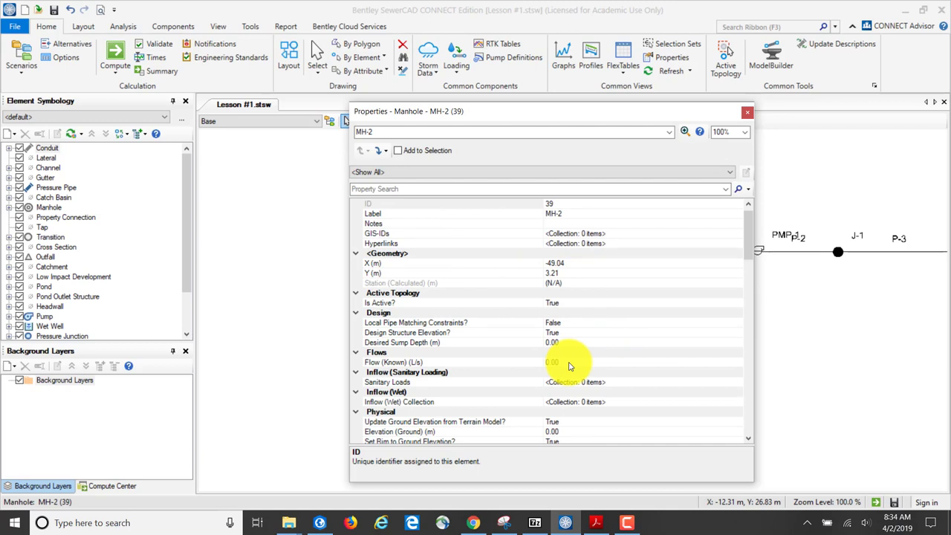
pyautogui.scroll(-3, 569, 366)
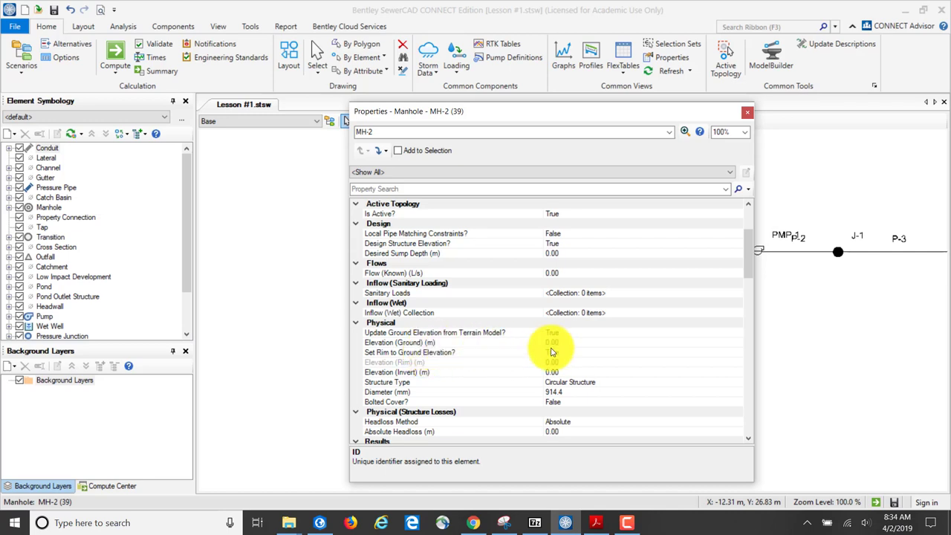
pyautogui.click(554, 342)
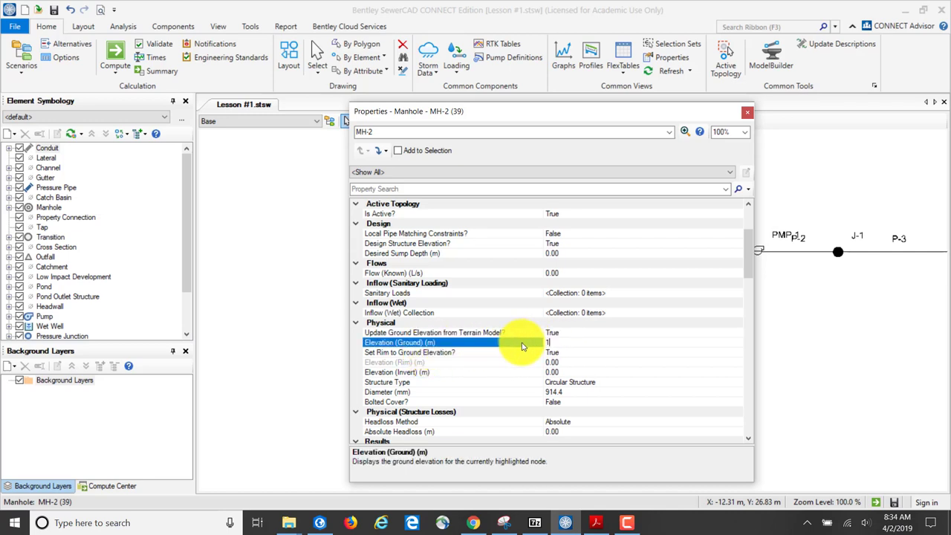
pyautogui.write('.1')
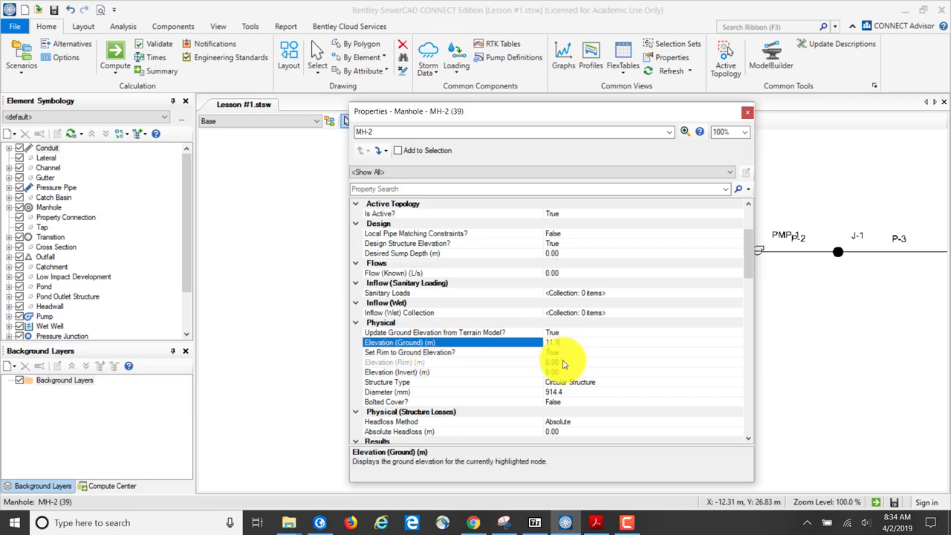
pyautogui.click(562, 361)
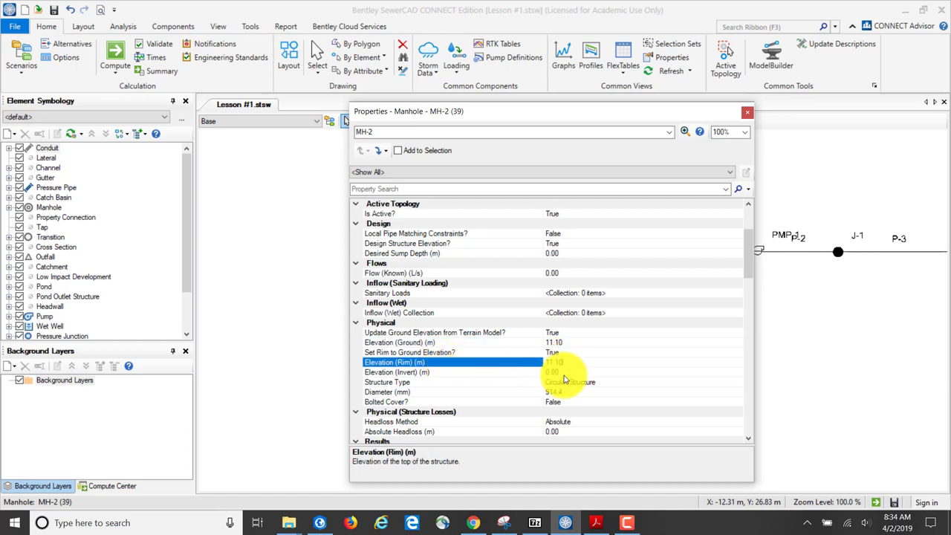
pyautogui.click(562, 372)
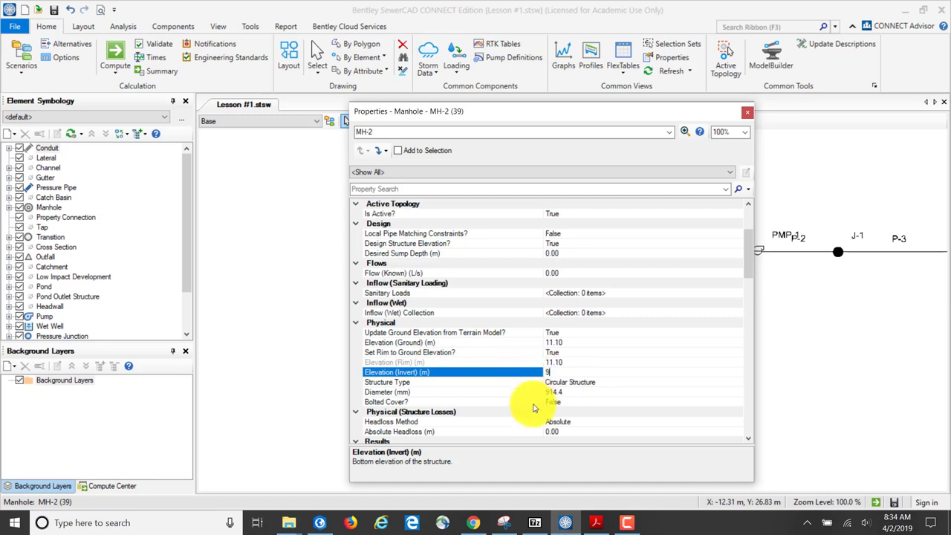
pyautogui.click(565, 391)
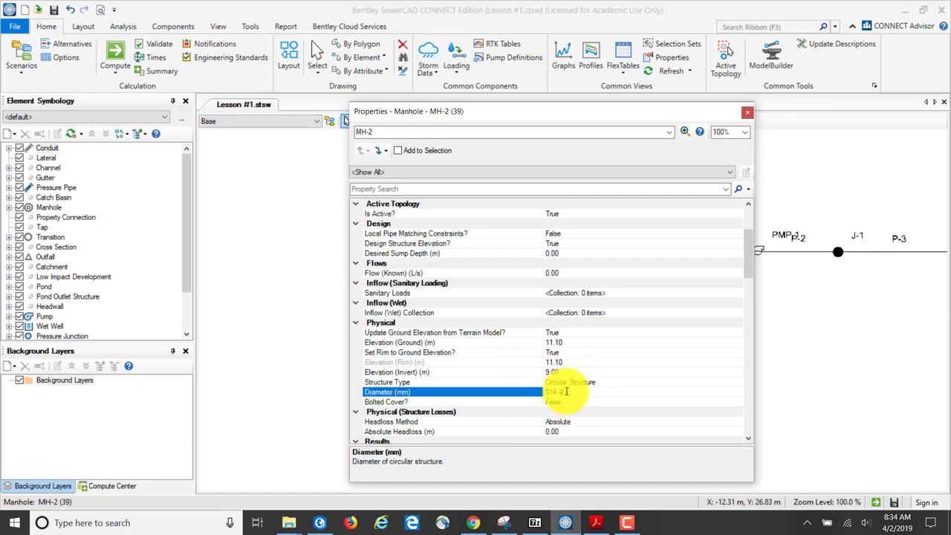
pyautogui.write('1000')
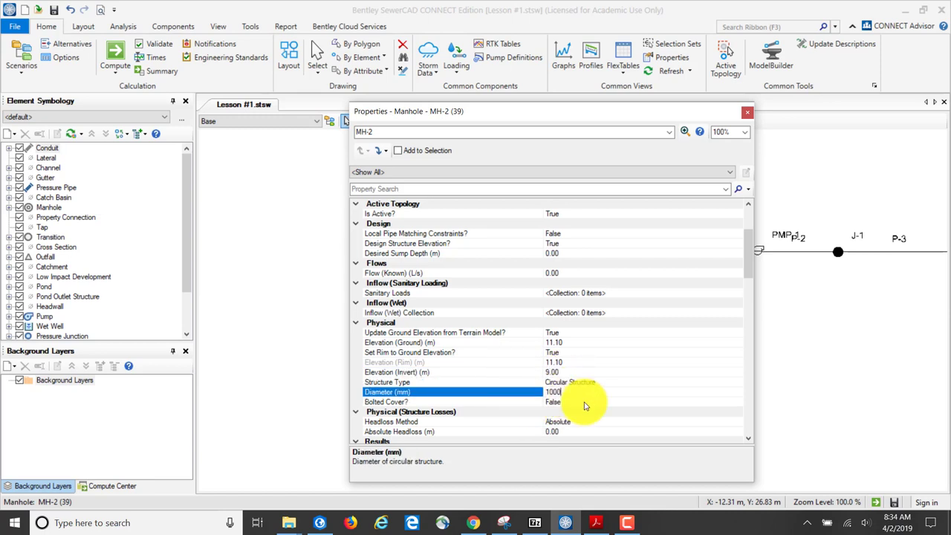
pyautogui.click(687, 431)
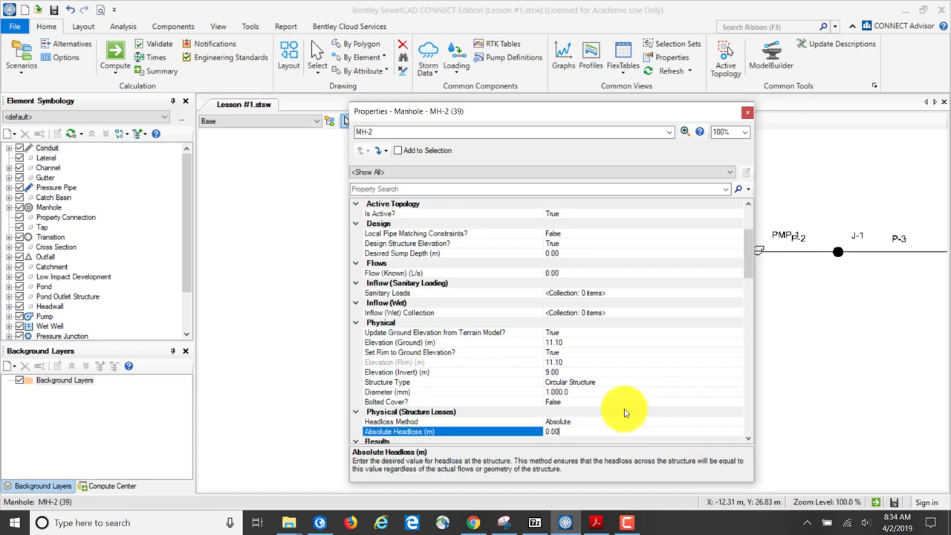
# Step: Set MH-2's headloss method to Standard with a 0.25 coefficient
pyautogui.click(601, 421)
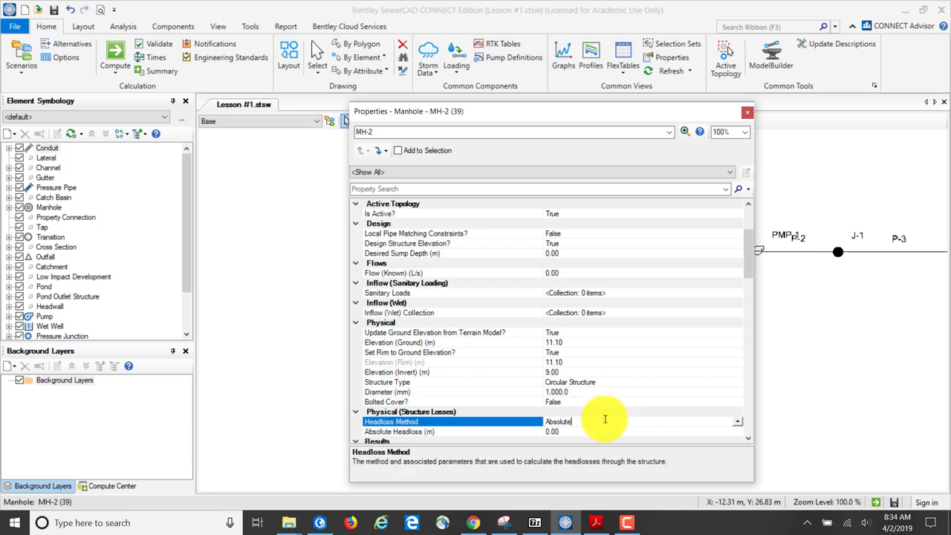
pyautogui.click(737, 421)
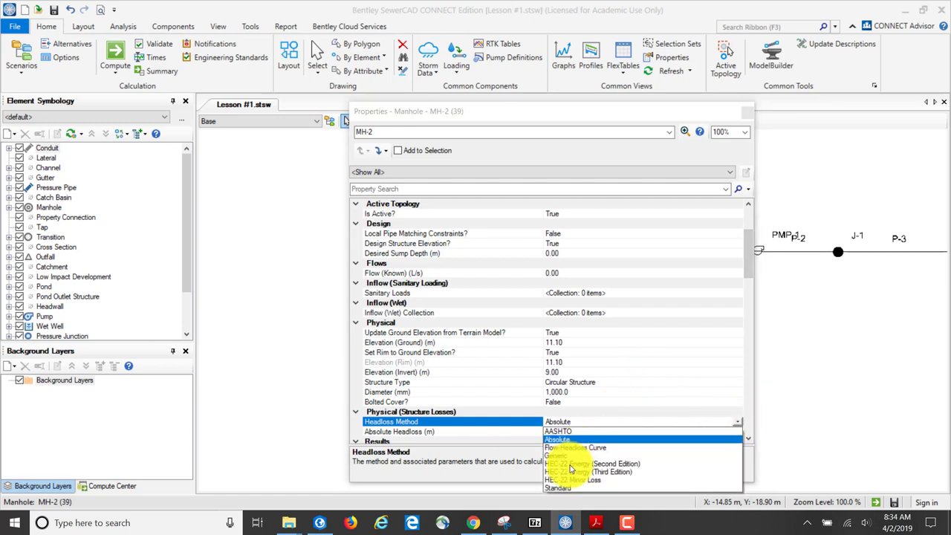
pyautogui.click(569, 488)
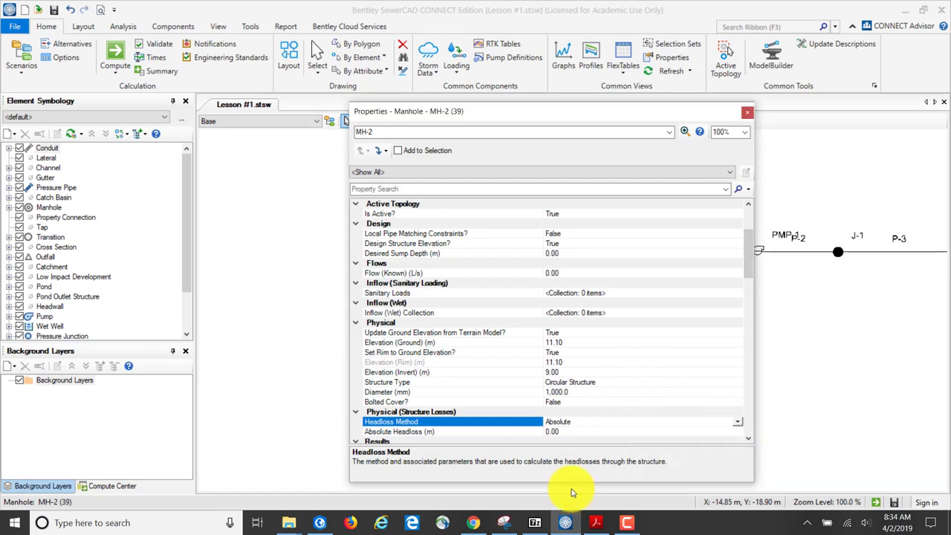
pyautogui.click(565, 431)
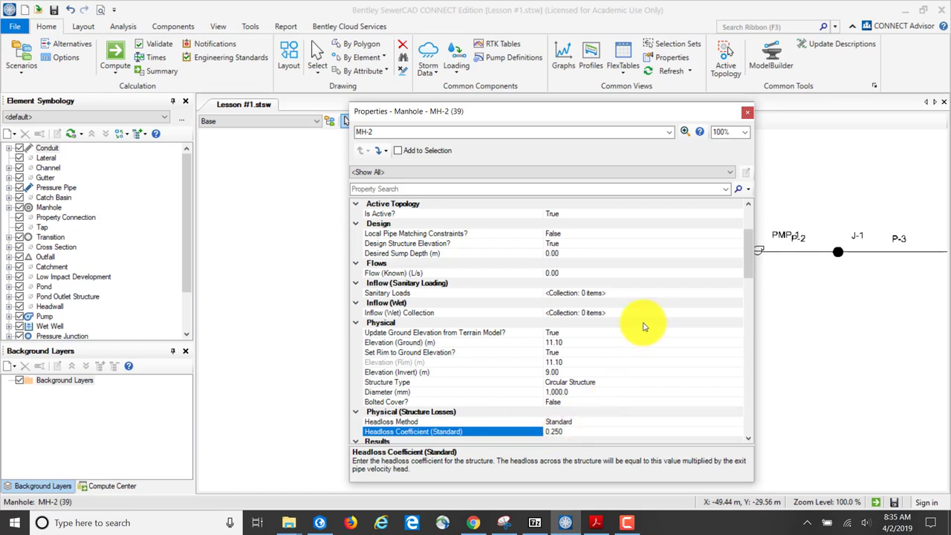
pyautogui.click(596, 522)
# Step: Scroll the QuickStart PDF to Table 2-3 Transition Input Data, then return to SewerCAD
pyautogui.scroll(-3, 701, 335)
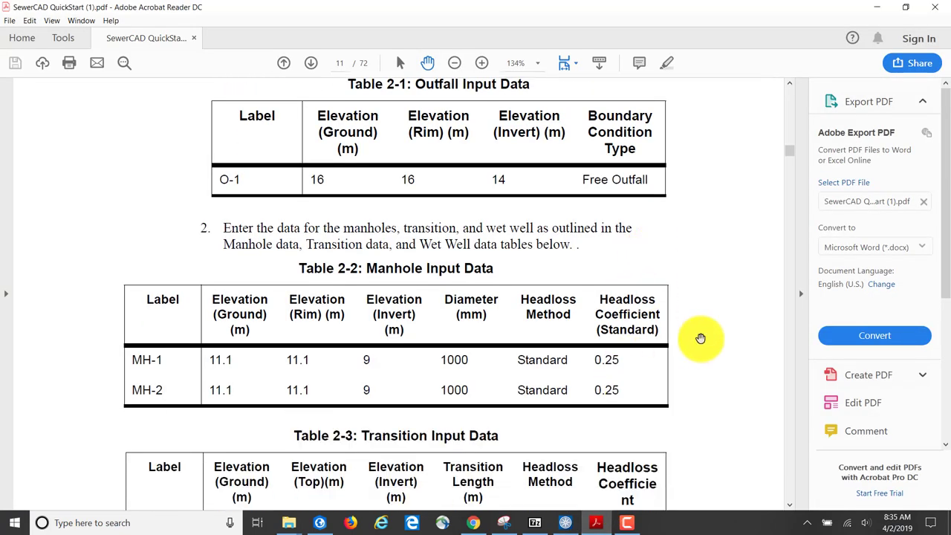
pyautogui.scroll(-3, 560, 366)
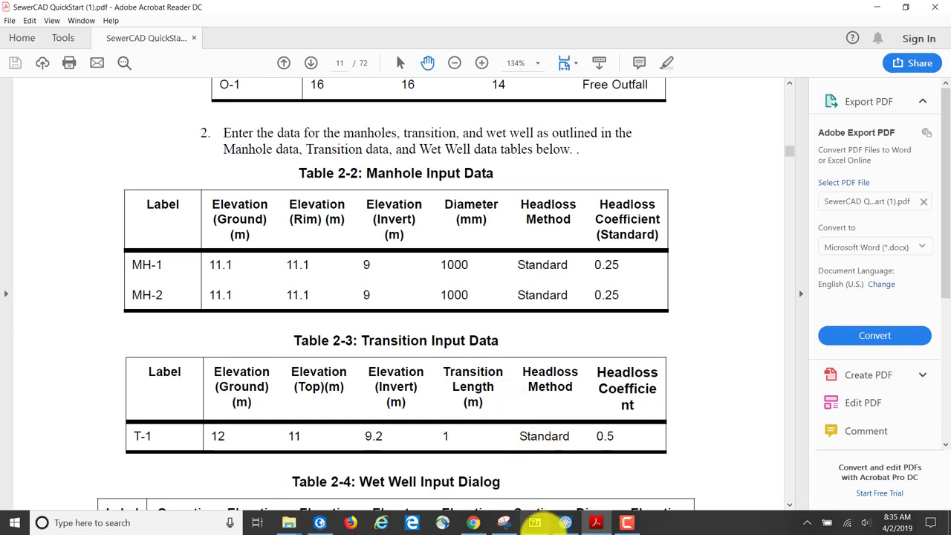
pyautogui.click(565, 523)
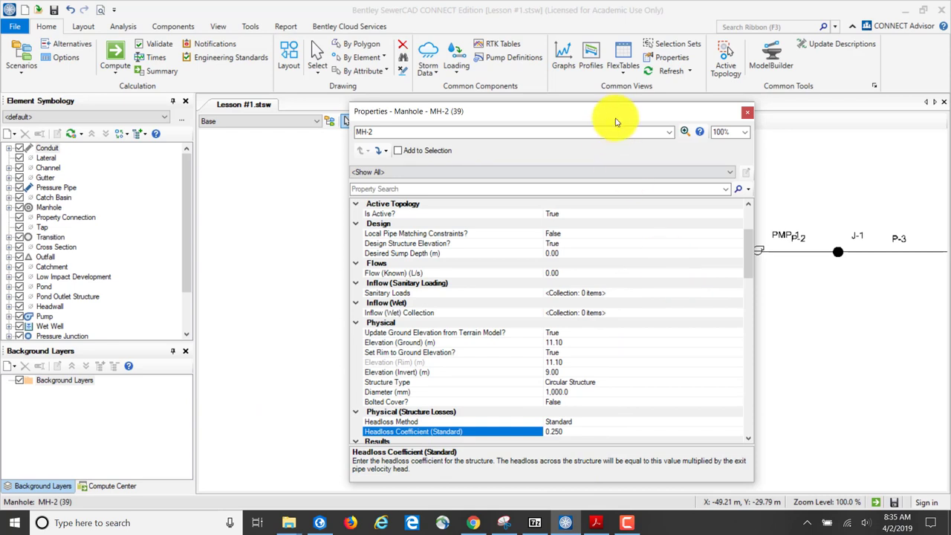
# Step: Switch the Properties to transition T-1 and set ground elevation 12.00 and top elevation 11.00
pyautogui.click(670, 132)
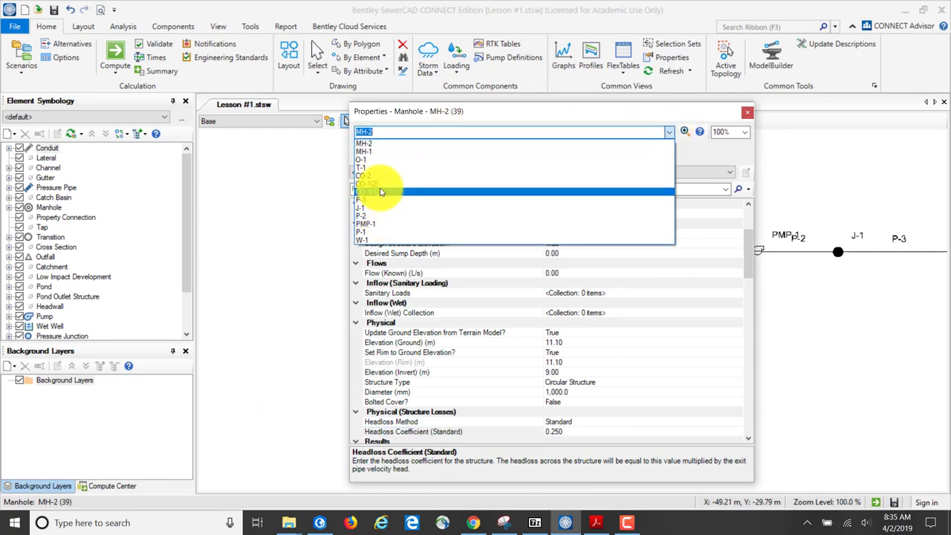
pyautogui.click(372, 168)
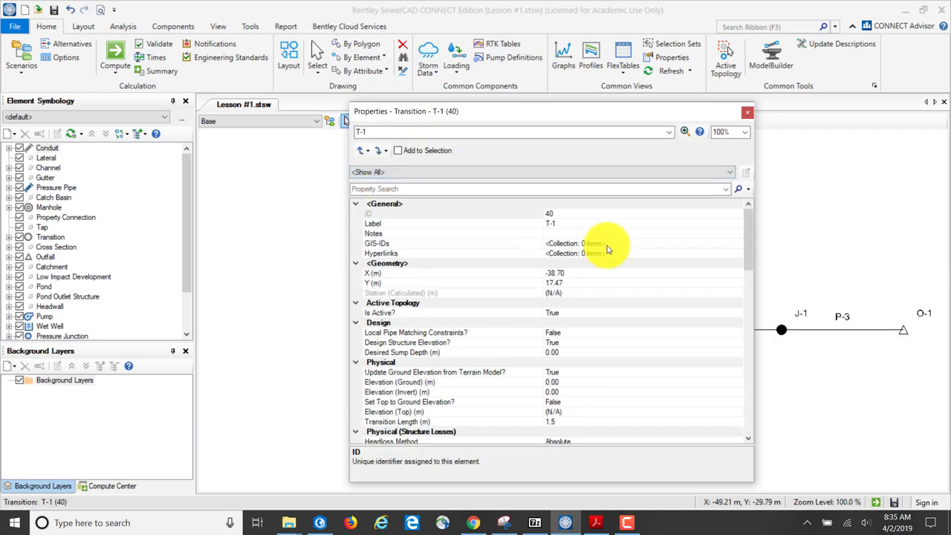
pyautogui.click(553, 382)
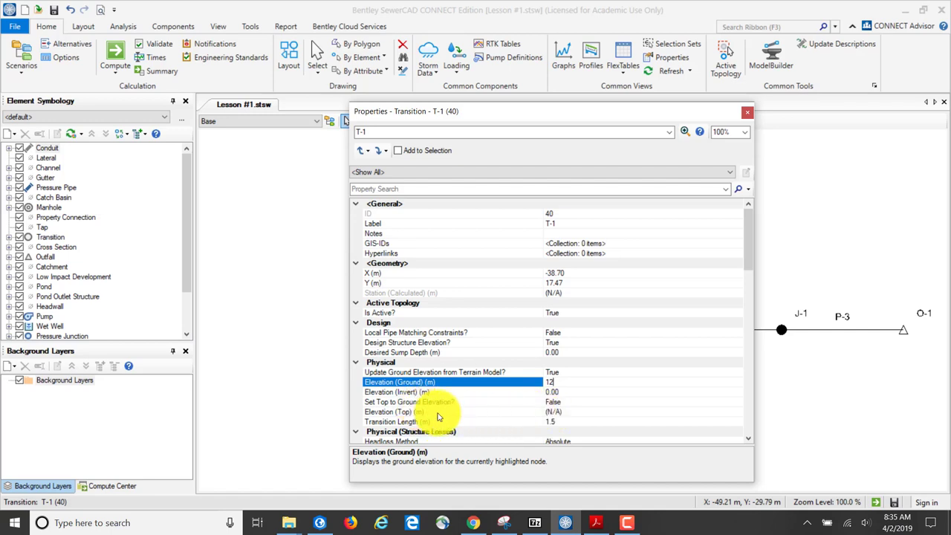
pyautogui.click(556, 413)
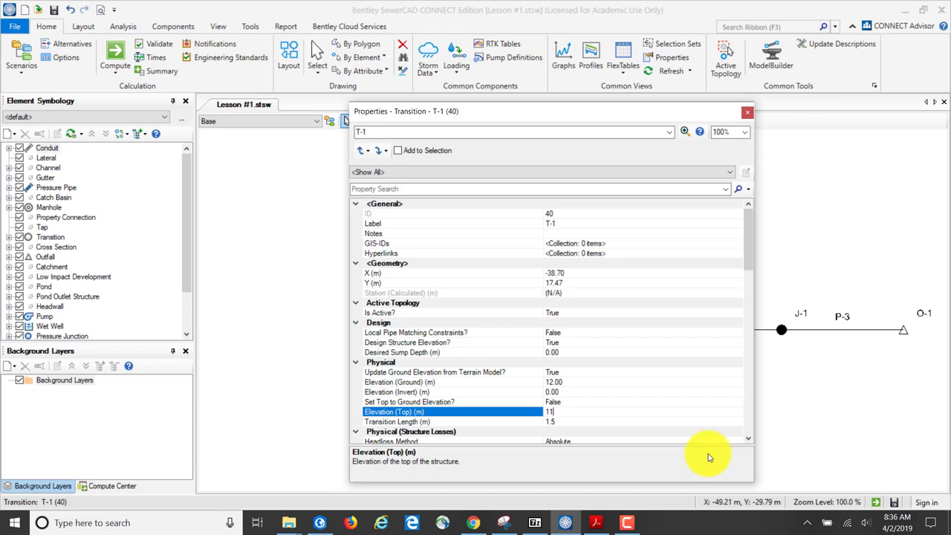
pyautogui.click(686, 403)
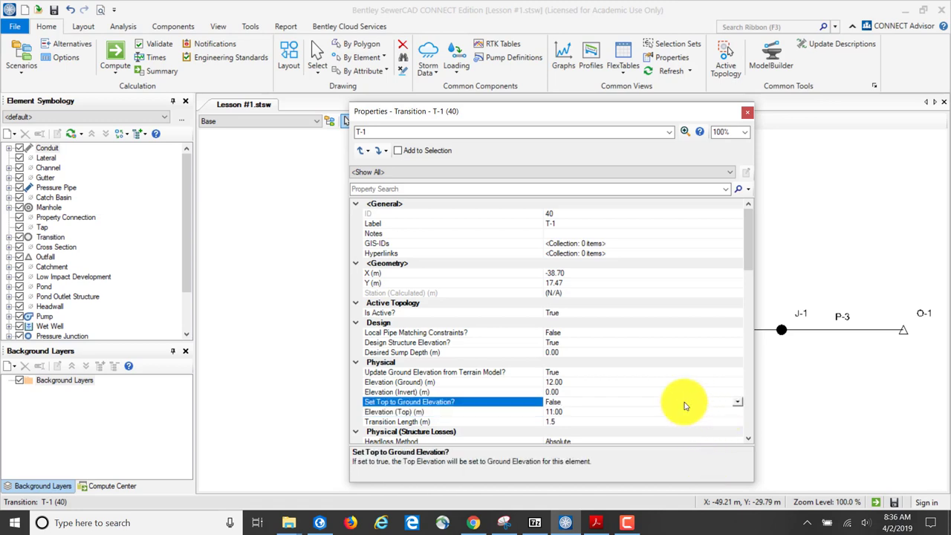
# Step: Set T-1's invert elevation to 9.20 and transition length to 1.0 m
pyautogui.click(565, 391)
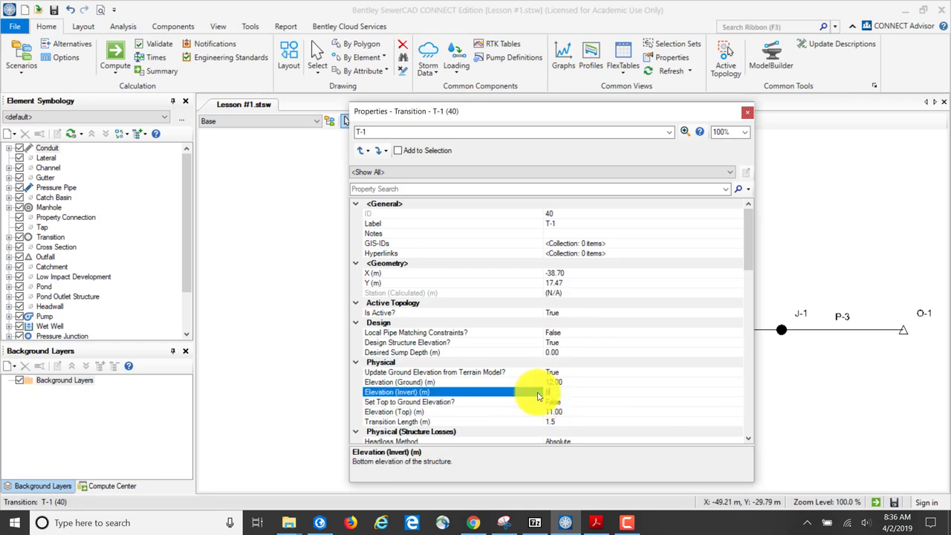
pyautogui.click(617, 401)
pyautogui.click(570, 422)
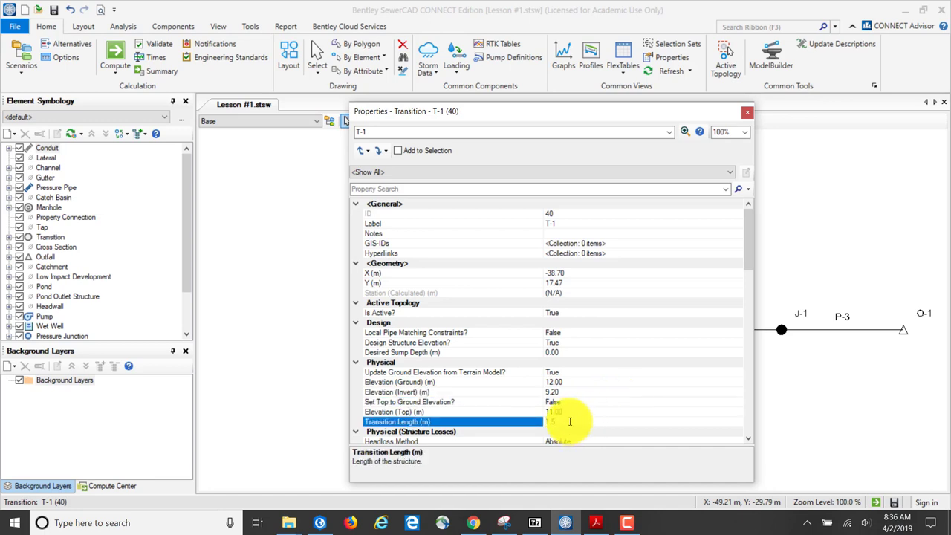
pyautogui.moveTo(570, 421); pyautogui.dragTo(521, 425)
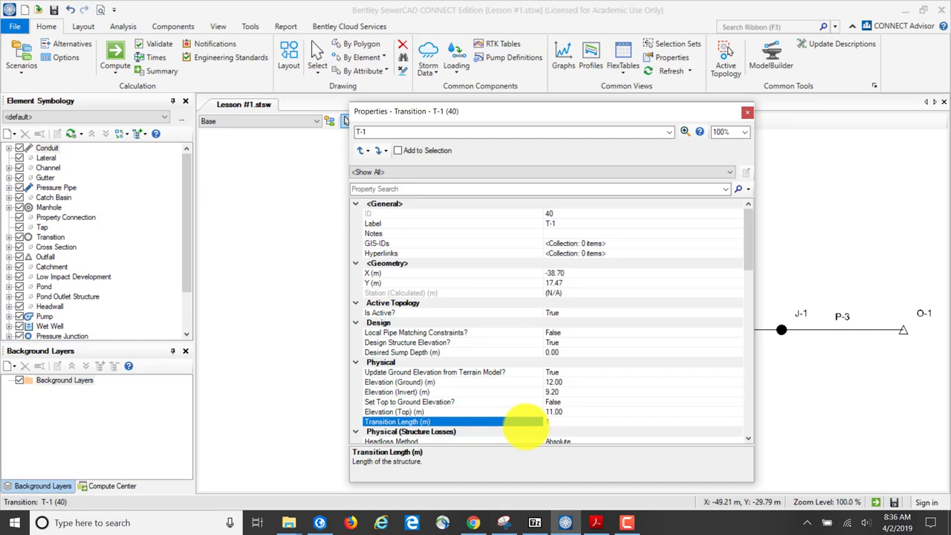
pyautogui.write('1')
pyautogui.press('Return')
pyautogui.scroll(-3, 584, 374)
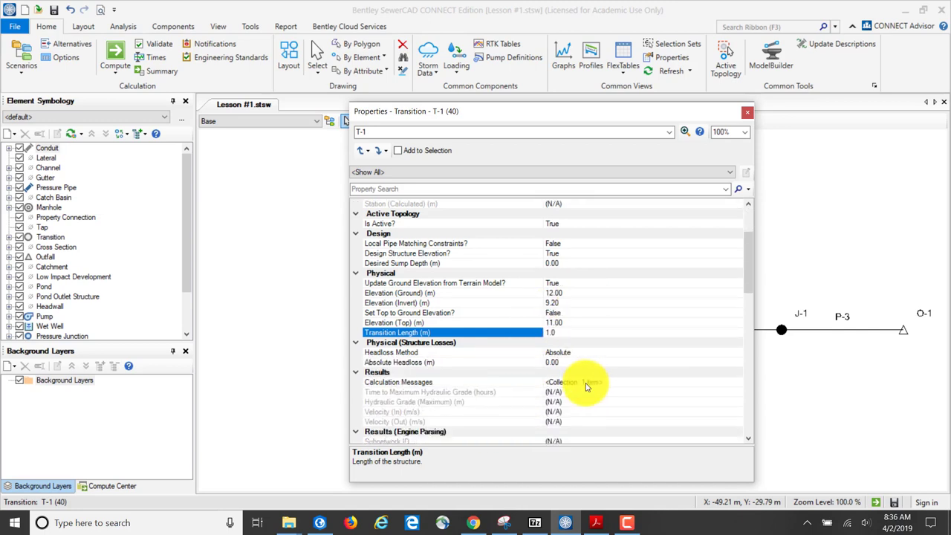
# Step: Choose Standard as T-1's headloss method and enter a 0.500 headloss coefficient
pyautogui.click(694, 351)
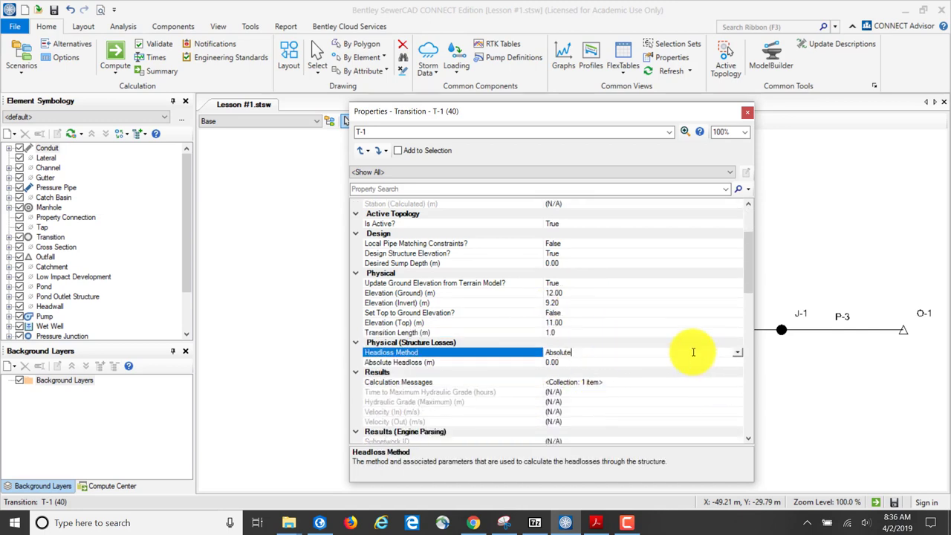
pyautogui.click(734, 354)
pyautogui.click(738, 353)
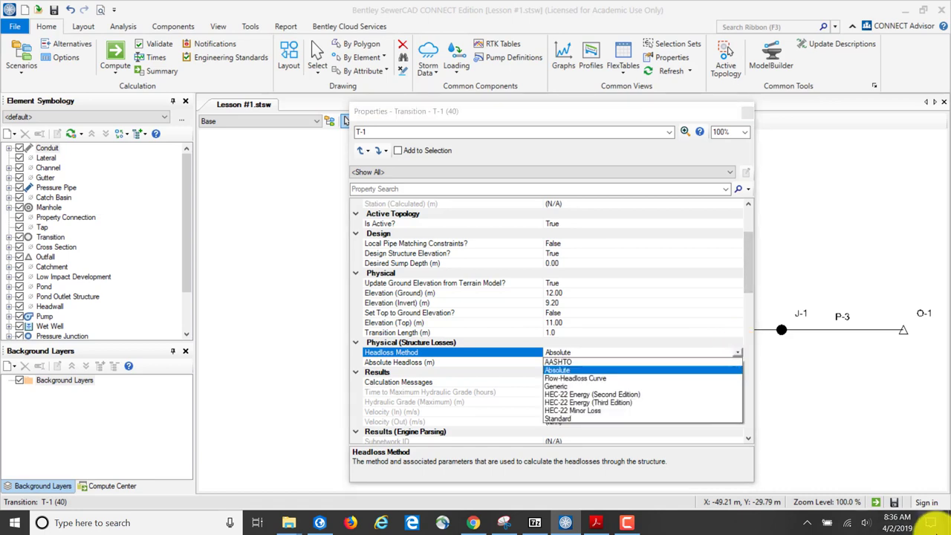
pyautogui.click(557, 419)
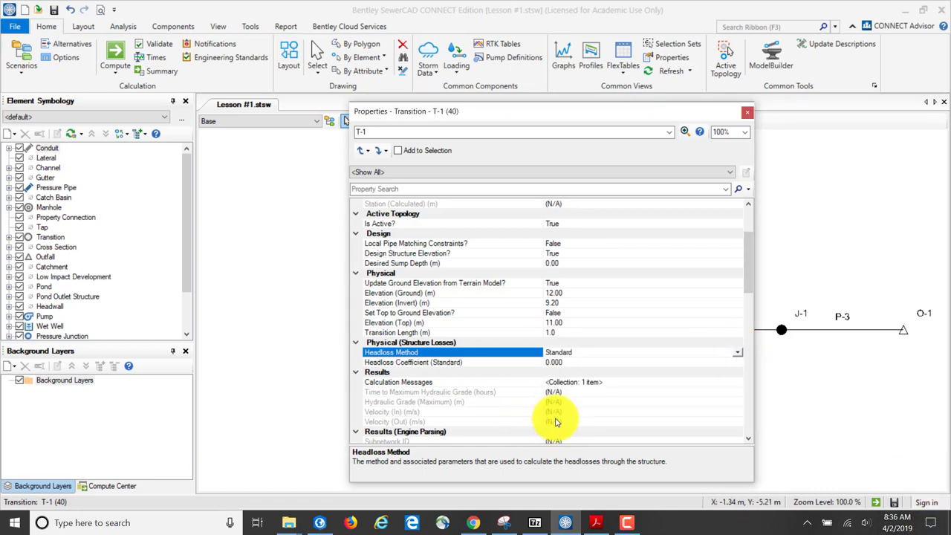
pyautogui.click(587, 362)
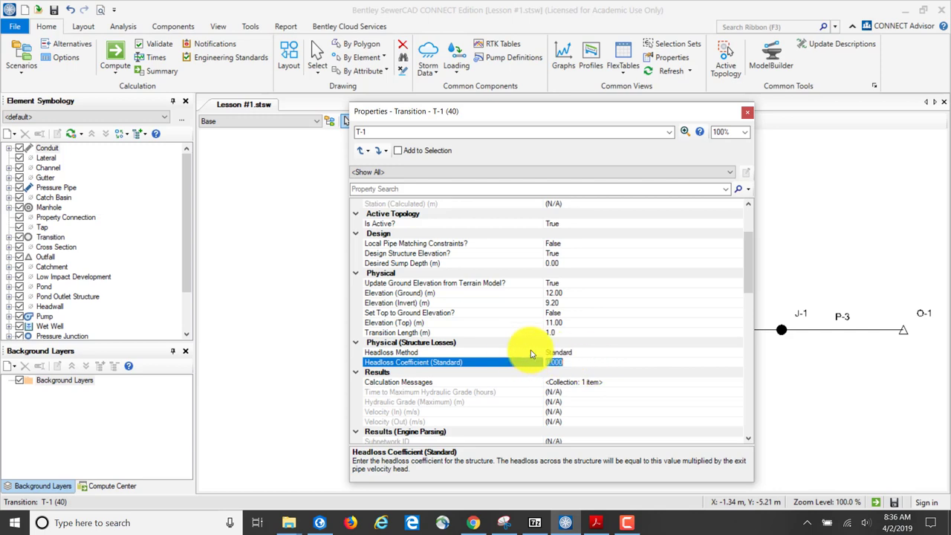
pyautogui.write('1')
pyautogui.click(617, 411)
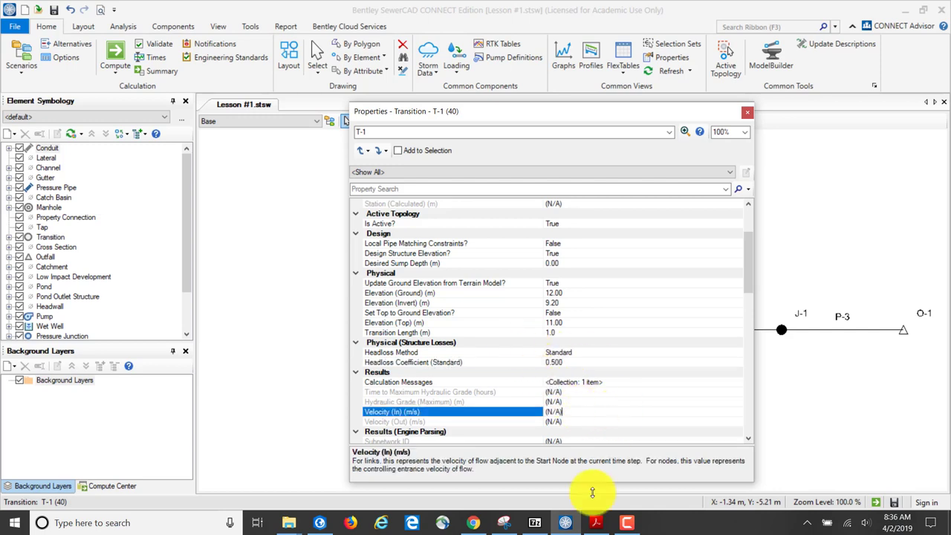
pyautogui.moveTo(627, 522)
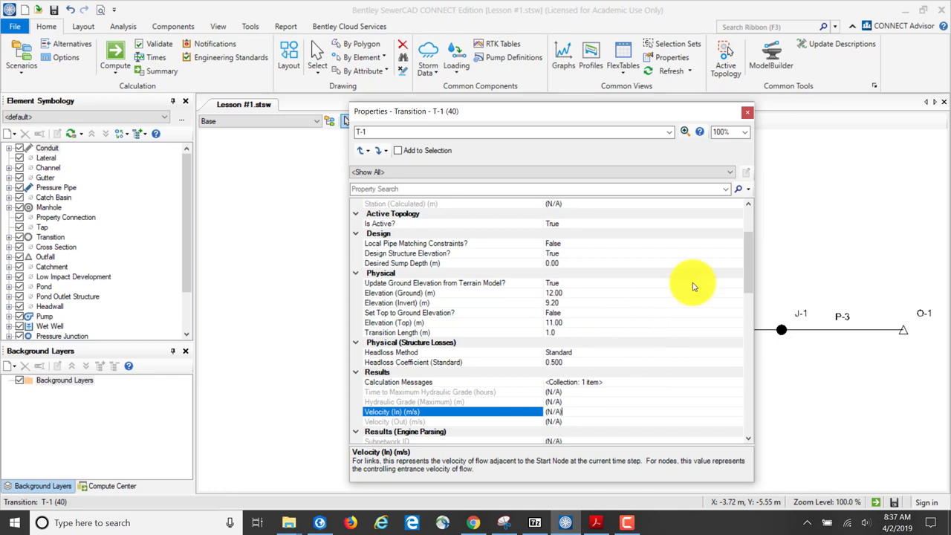
# Step: Switch the Properties window from T-1 to wet well W-1
pyautogui.click(671, 132)
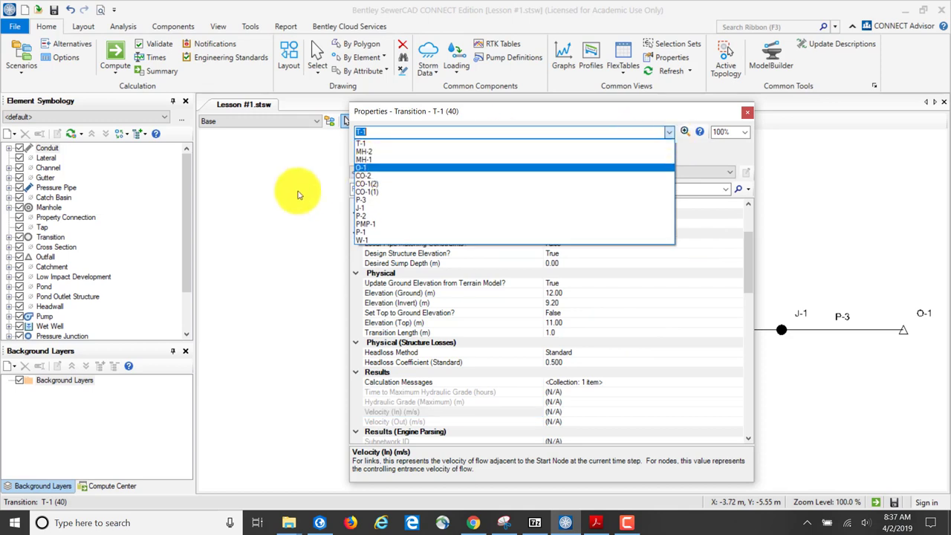
pyautogui.click(371, 240)
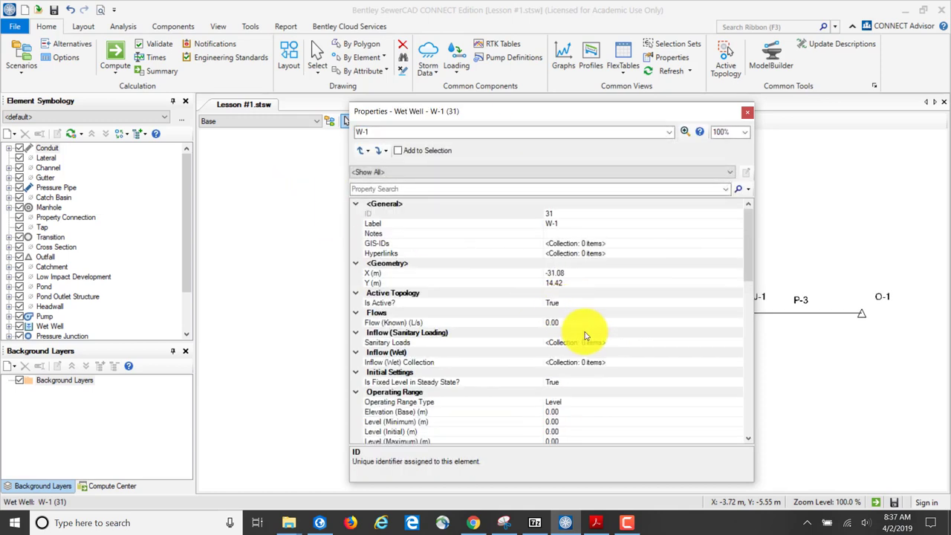
pyautogui.scroll(-2, 580, 327)
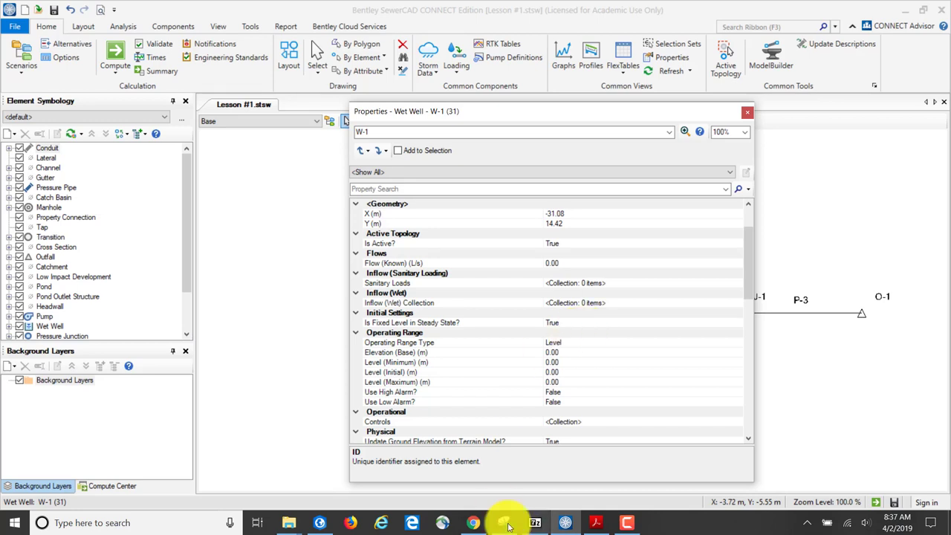
pyautogui.click(595, 523)
# Step: Scroll the QuickStart PDF to Table 2-4 Wet Well Input, then return to SewerCAD
pyautogui.scroll(-2, 569, 455)
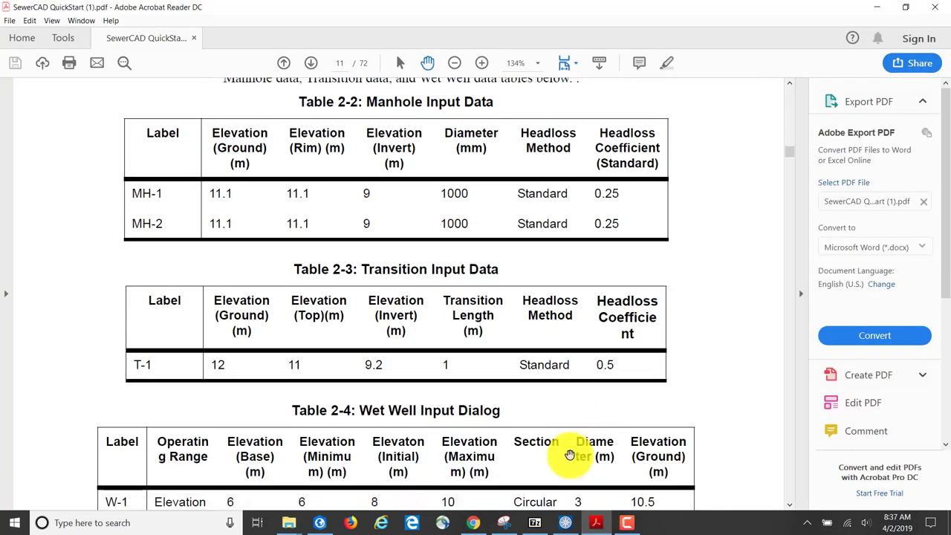
pyautogui.scroll(-2, 569, 455)
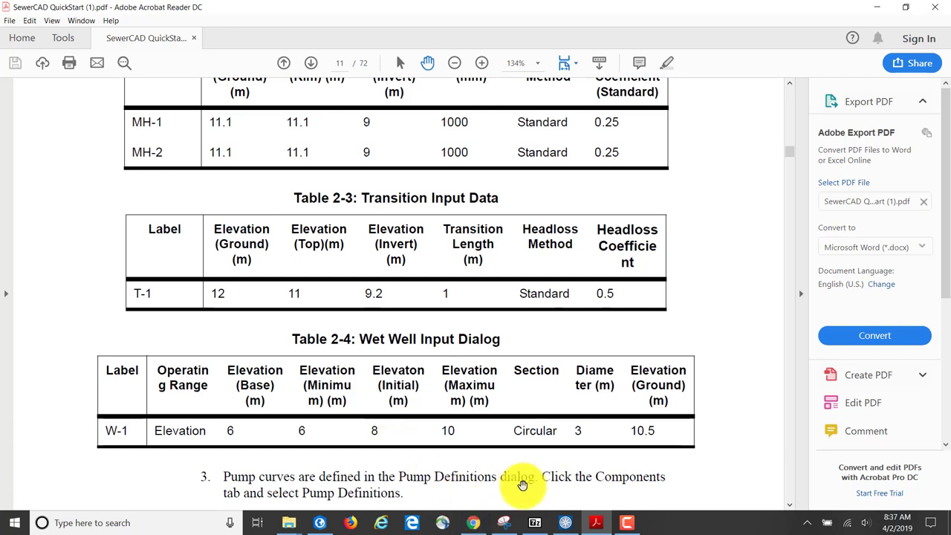
pyautogui.click(566, 523)
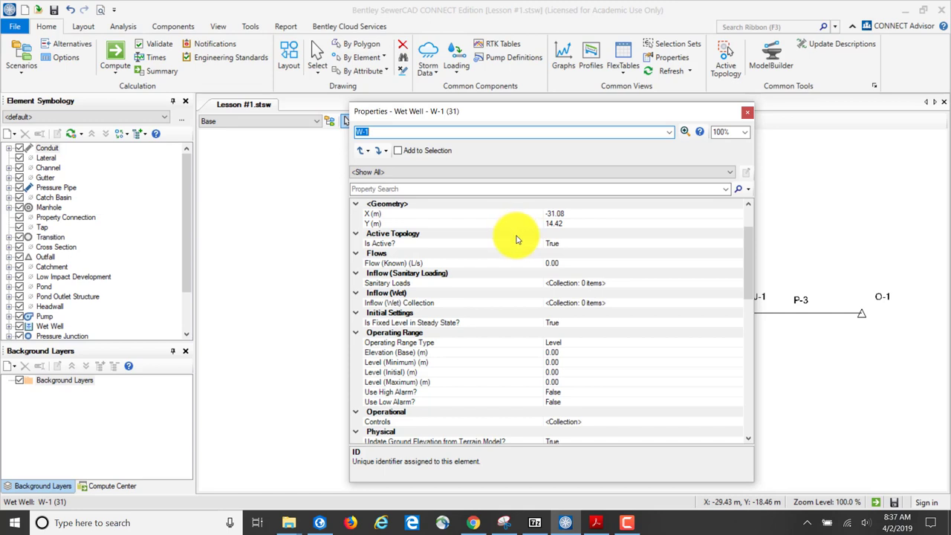
# Step: Set W-1's operating range to Elevation: base and minimum 6.00, initial 8.00, maximum 10.00
pyautogui.scroll(-1, 517, 240)
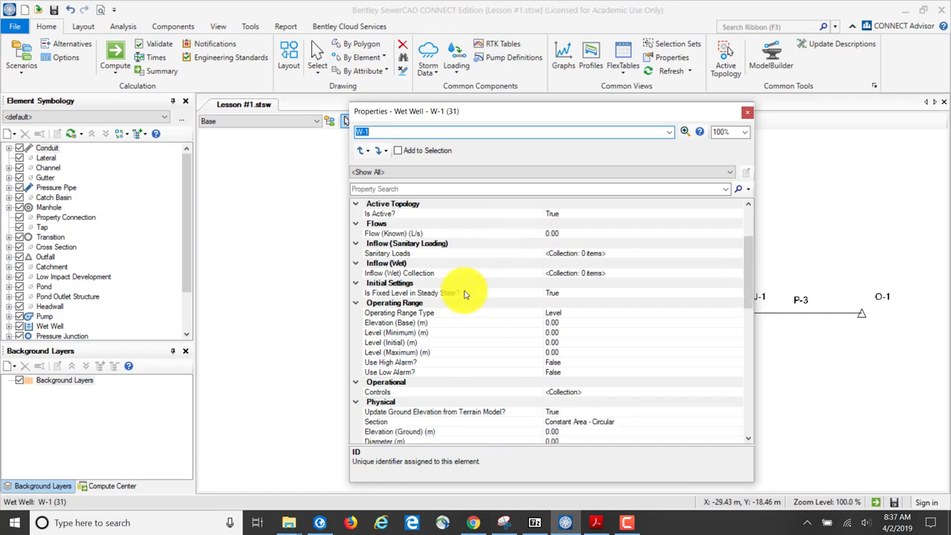
pyautogui.click(568, 315)
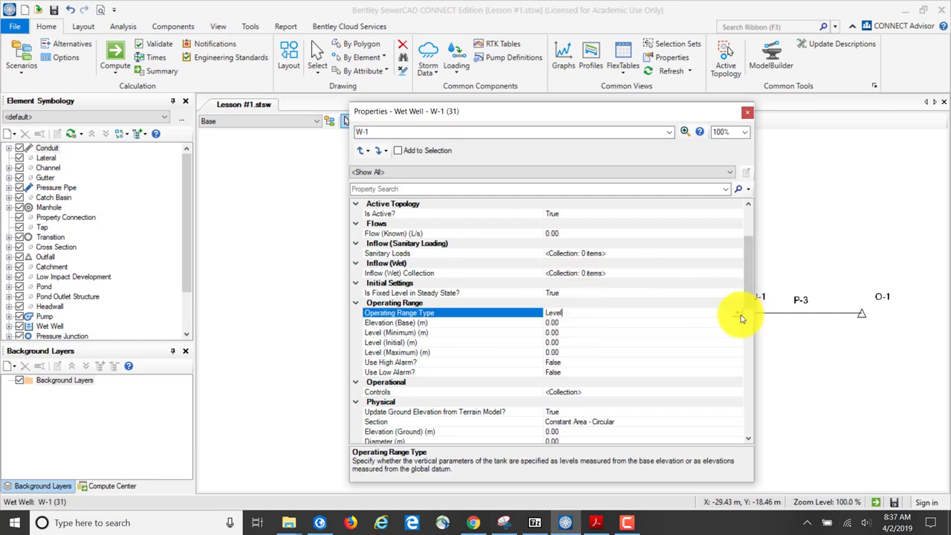
pyautogui.click(738, 316)
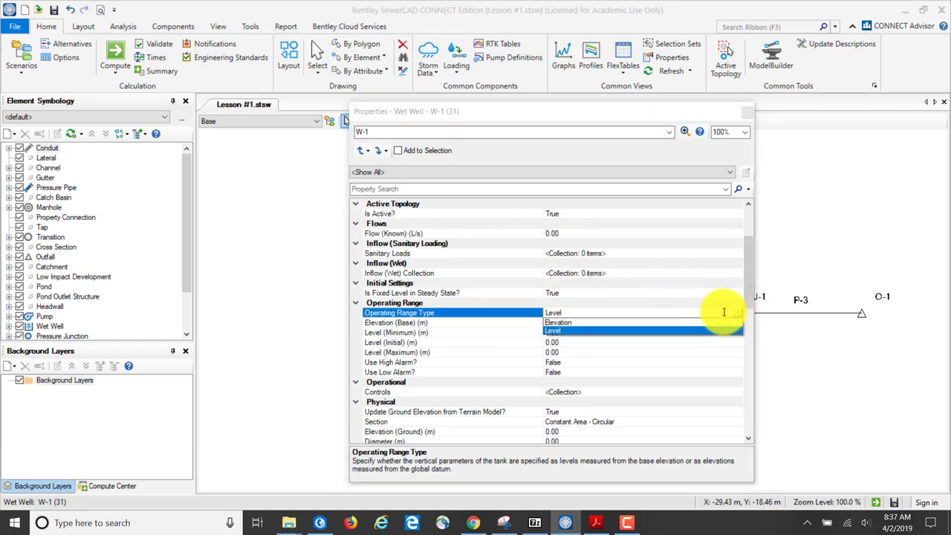
pyautogui.click(563, 324)
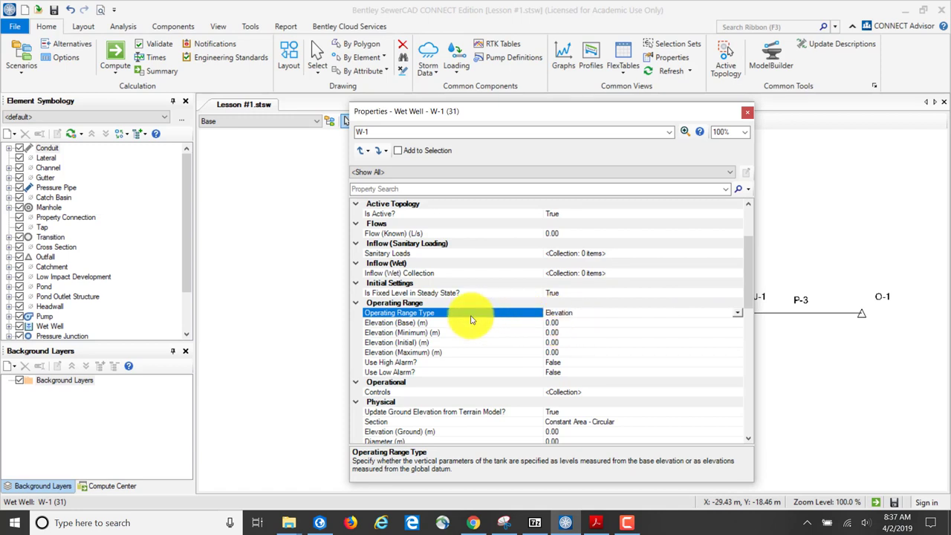
pyautogui.click(558, 322)
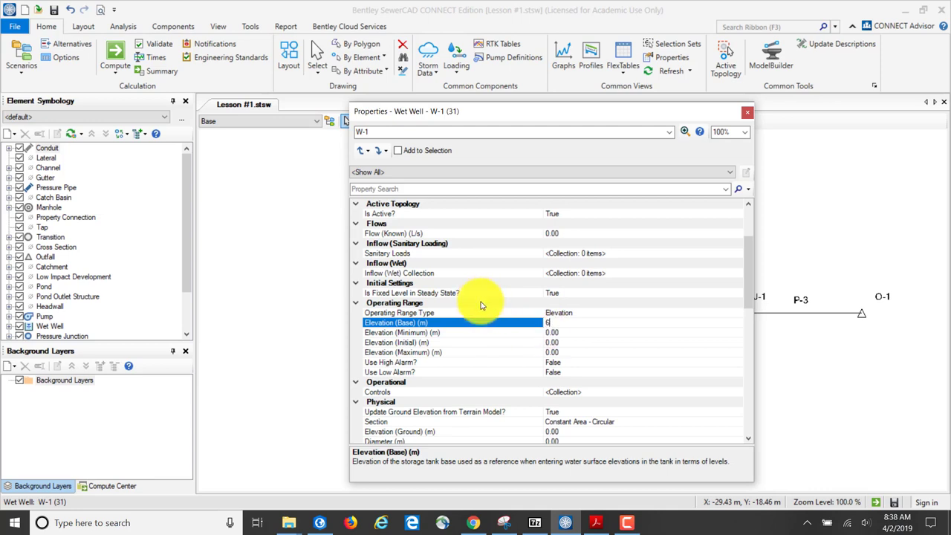
pyautogui.click(562, 338)
pyautogui.click(552, 334)
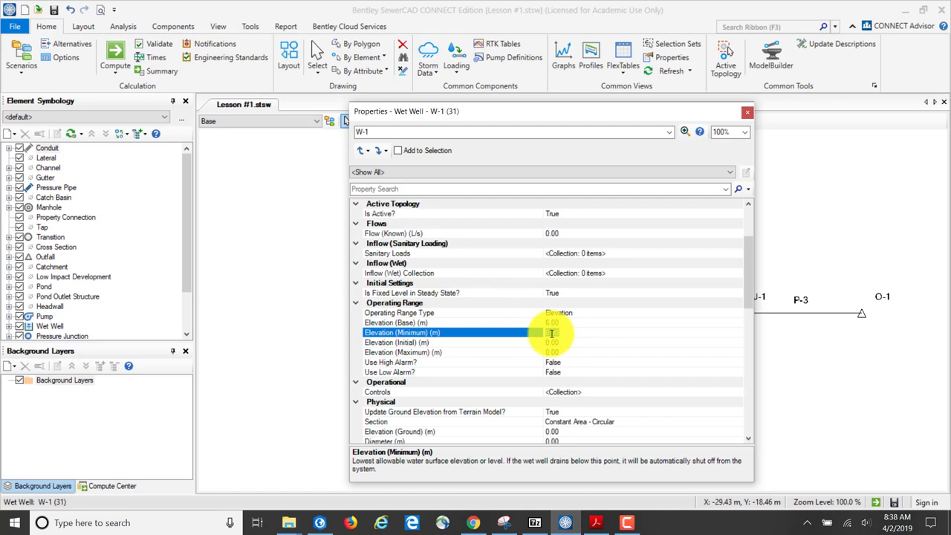
pyautogui.write('6.')
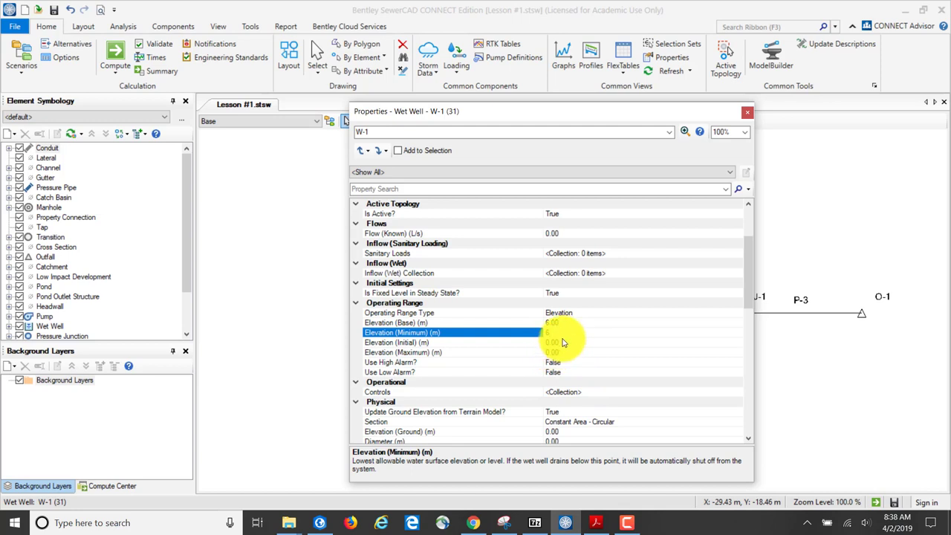
pyautogui.click(563, 342)
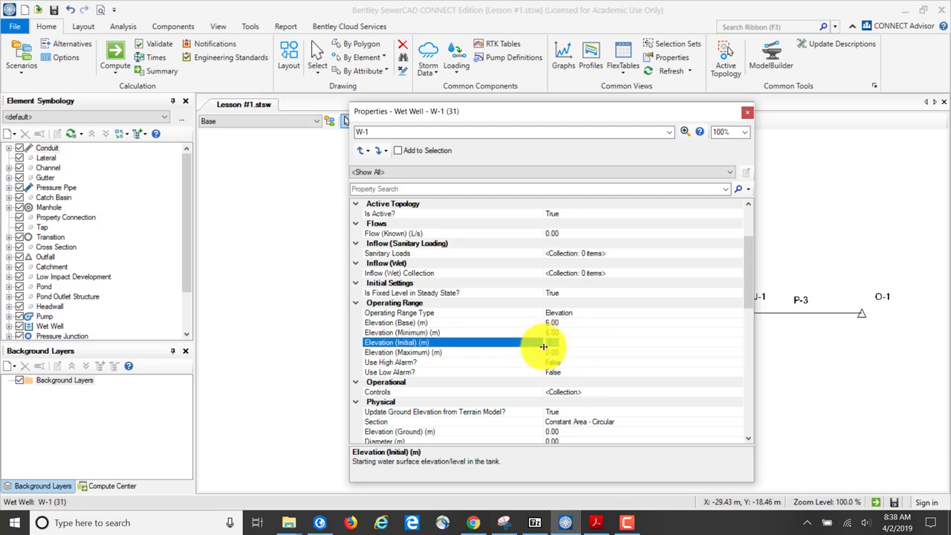
pyautogui.write('9')
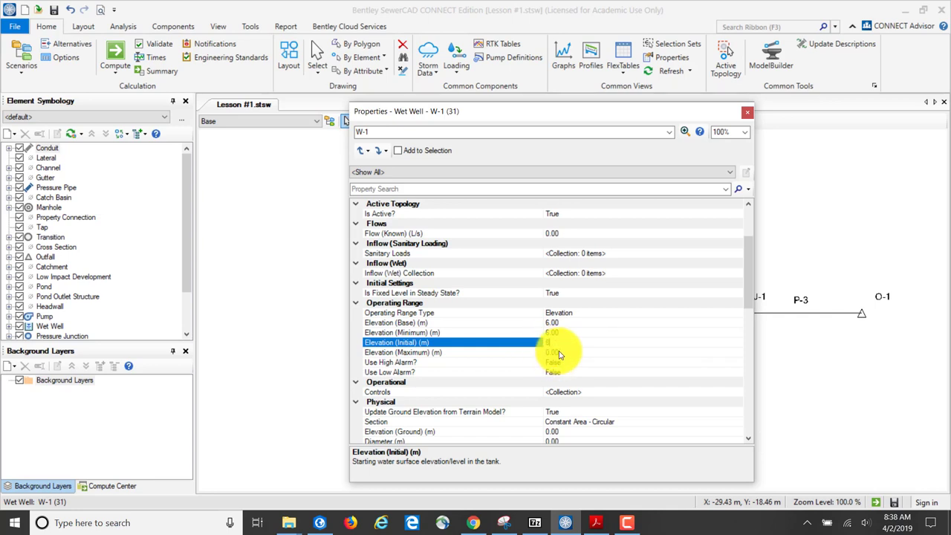
pyautogui.click(561, 353)
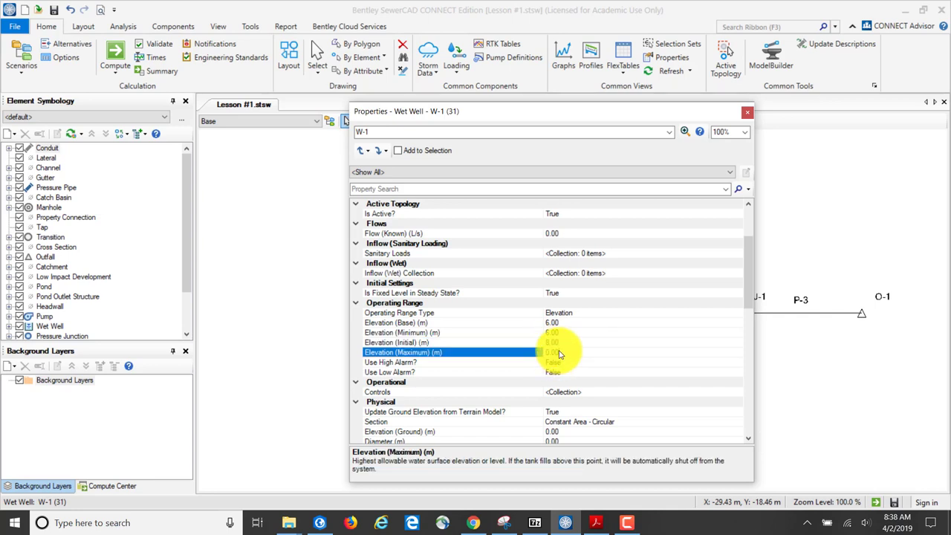
pyautogui.write('1')
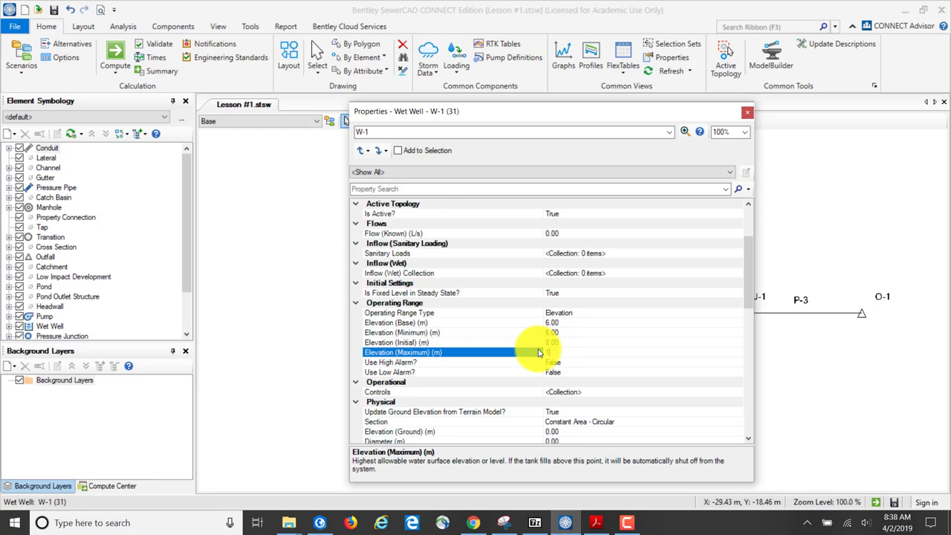
pyautogui.write('0')
# Step: Set wet well W-1's diameter to 3.00
pyautogui.scroll(-1, 628, 378)
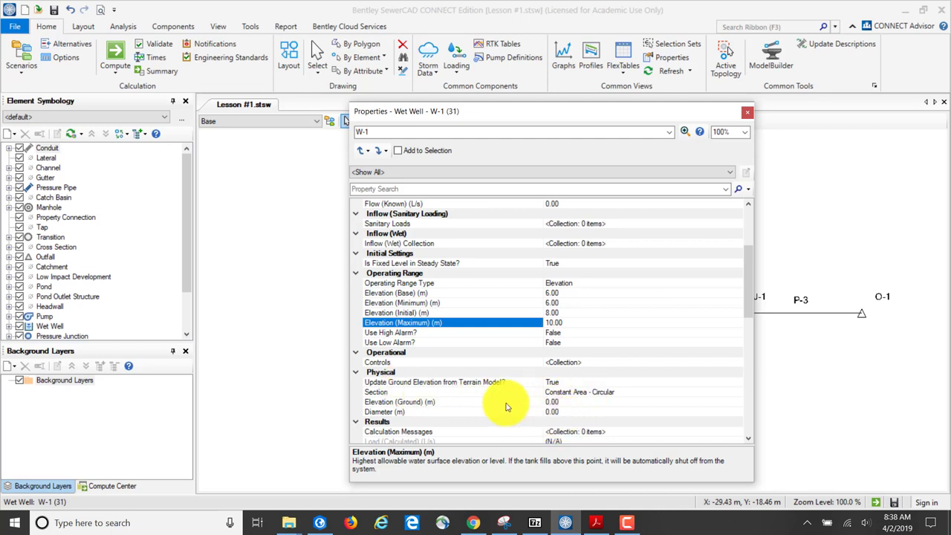
pyautogui.click(561, 411)
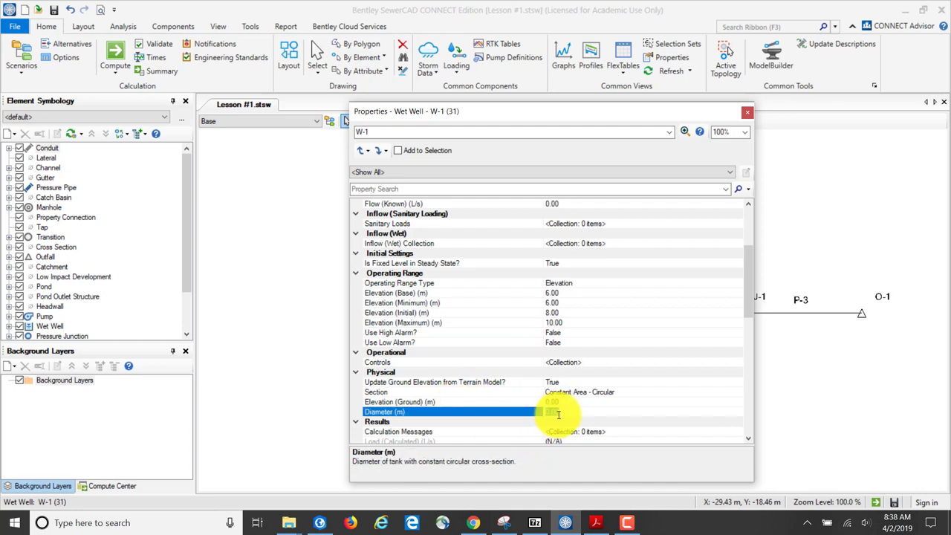
pyautogui.write('3')
pyautogui.click(659, 400)
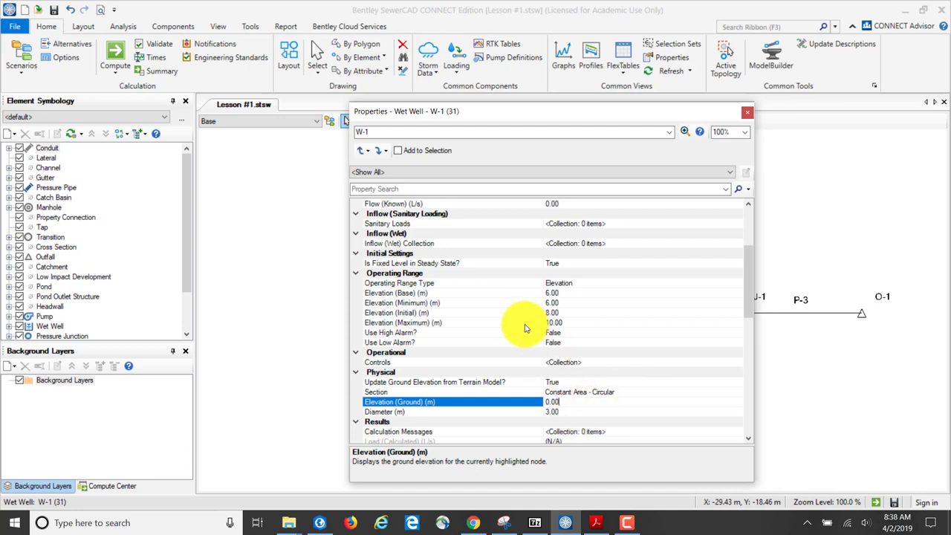
# Step: Turn off W-1's Update Ground Elevation from Terrain Model setting
pyautogui.scroll(-1, 525, 328)
pyautogui.scroll(1, 525, 328)
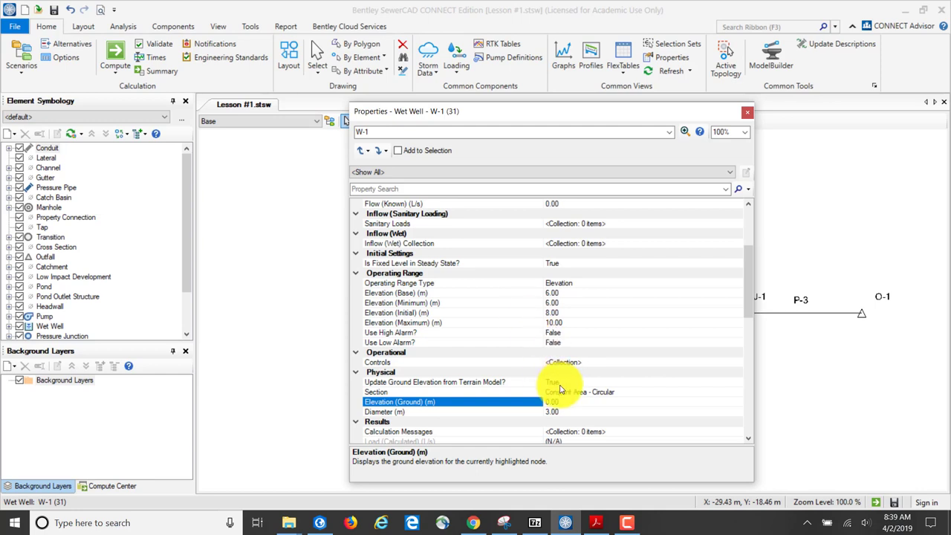
pyautogui.scroll(-2, 559, 387)
pyautogui.scroll(5, 557, 384)
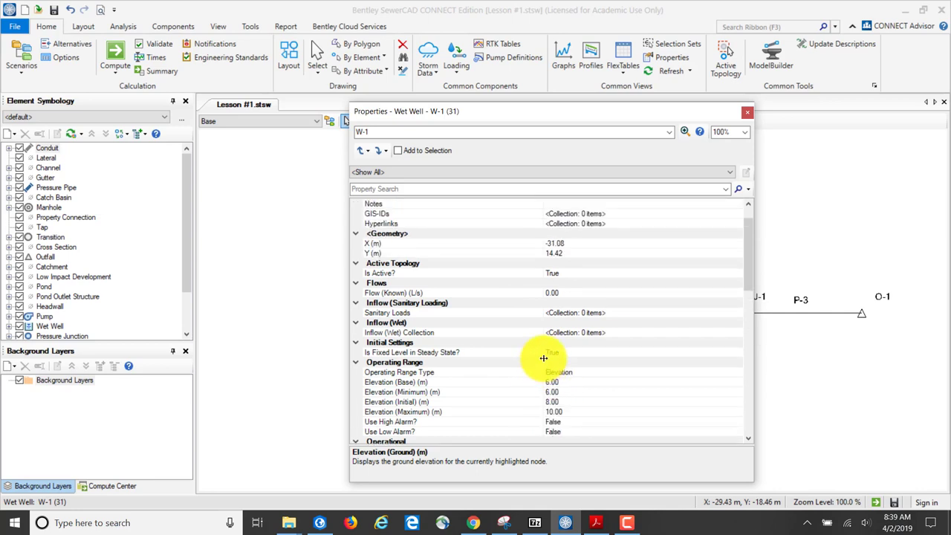
pyautogui.scroll(-1, 545, 359)
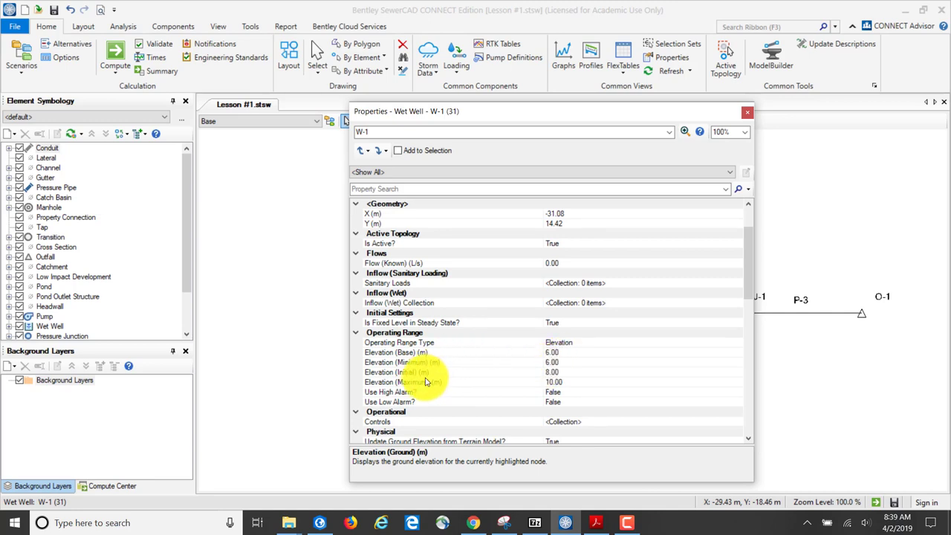
pyautogui.scroll(-1, 423, 386)
pyautogui.scroll(-1, 423, 387)
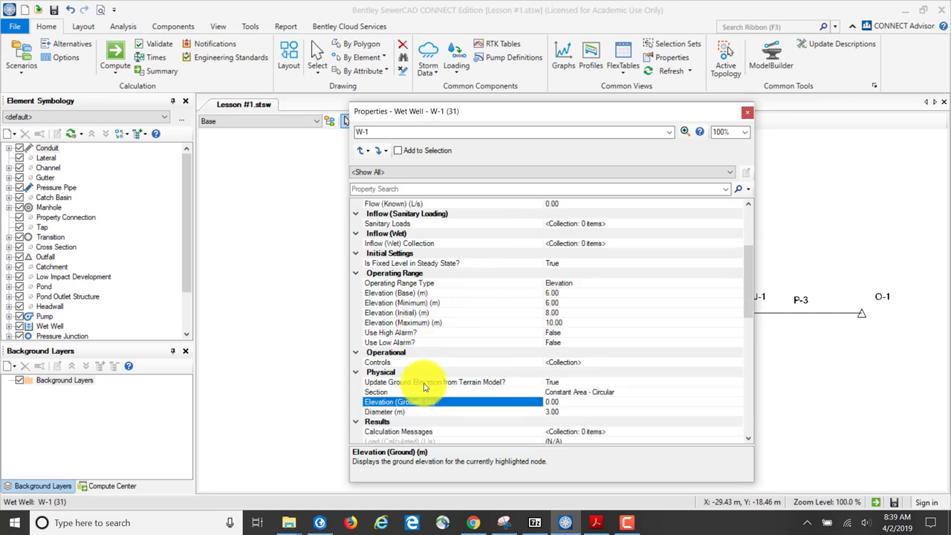
pyautogui.click(542, 383)
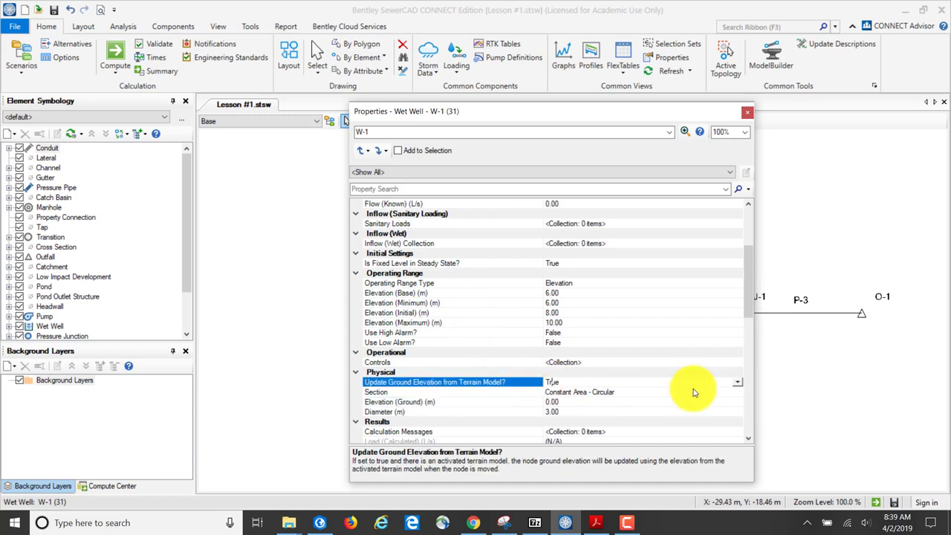
pyautogui.click(738, 382)
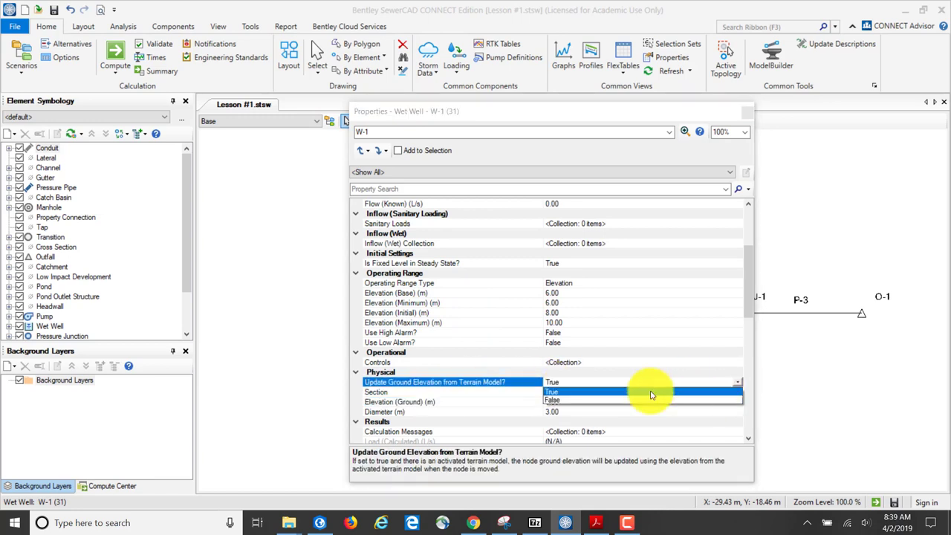
pyautogui.click(562, 402)
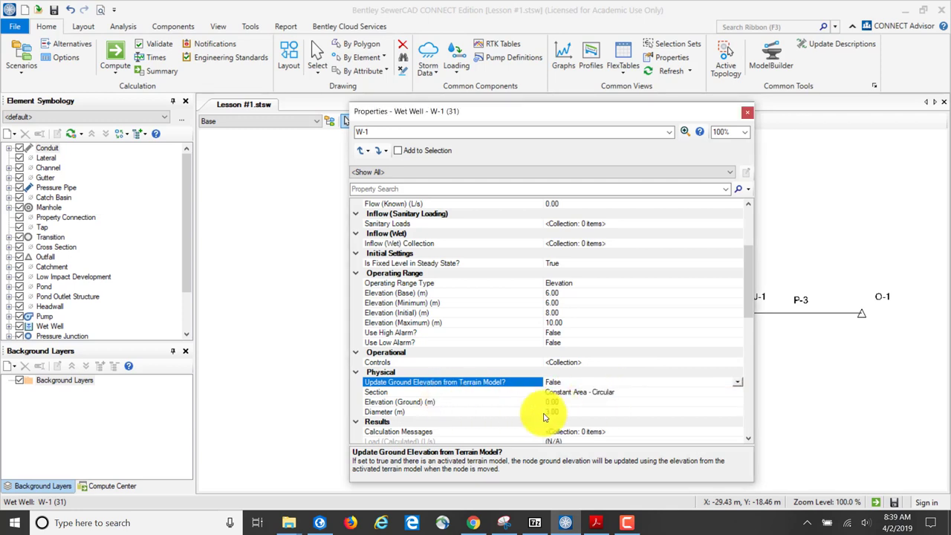
# Step: Enter W-1's ground elevation as 10.50 m and set terrain update back to True
pyautogui.click(554, 402)
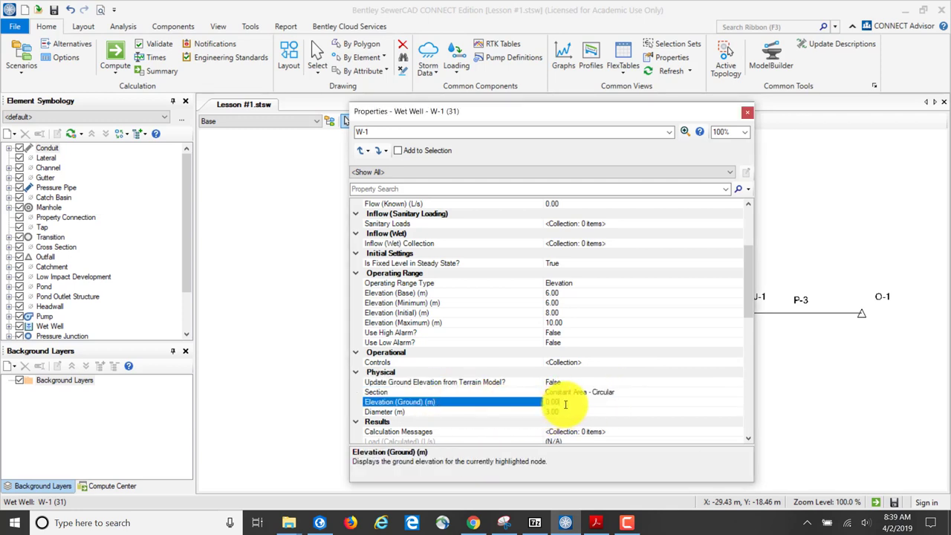
pyautogui.write('1')
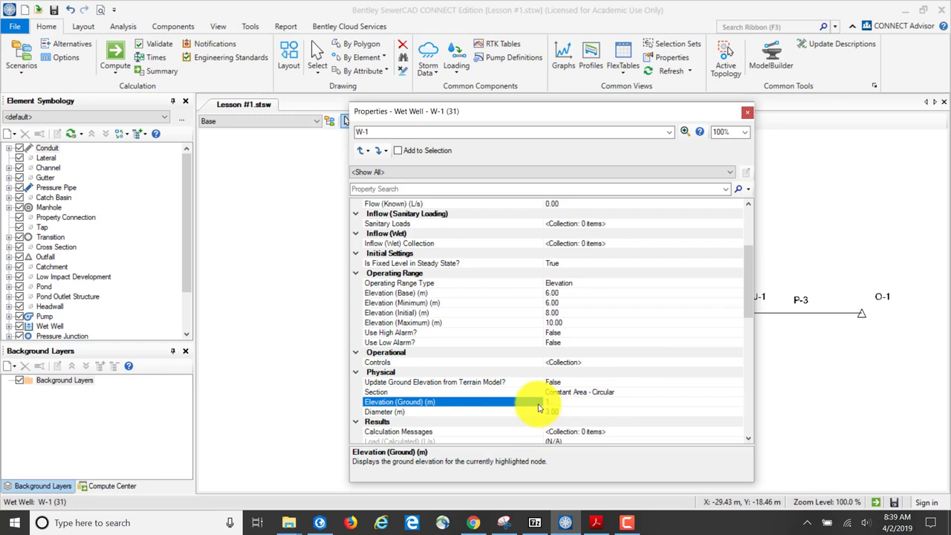
pyautogui.write('0.5')
pyautogui.click(553, 384)
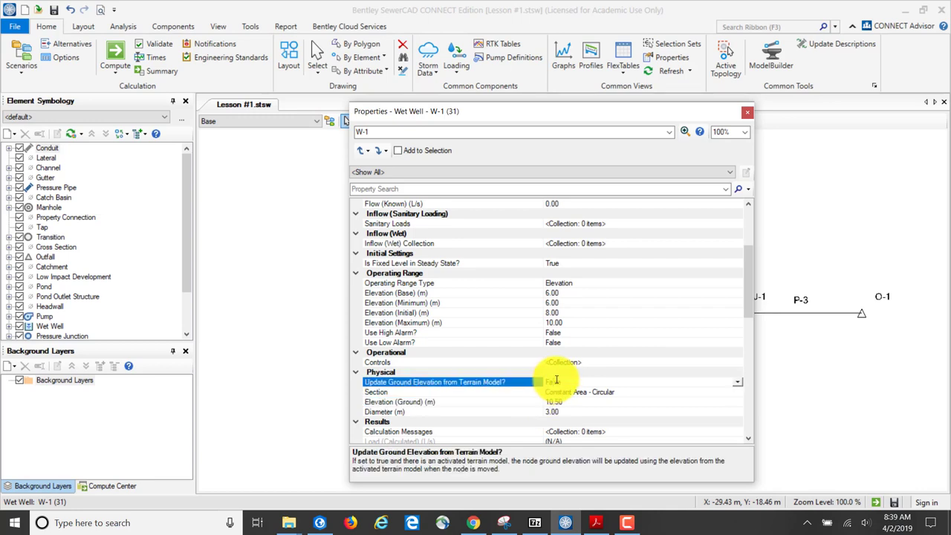
pyautogui.click(740, 385)
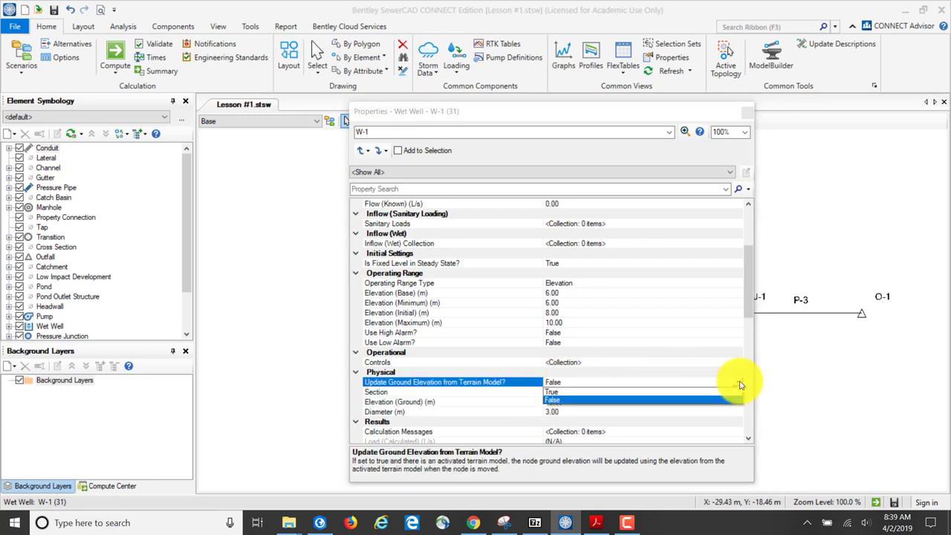
pyautogui.click(559, 396)
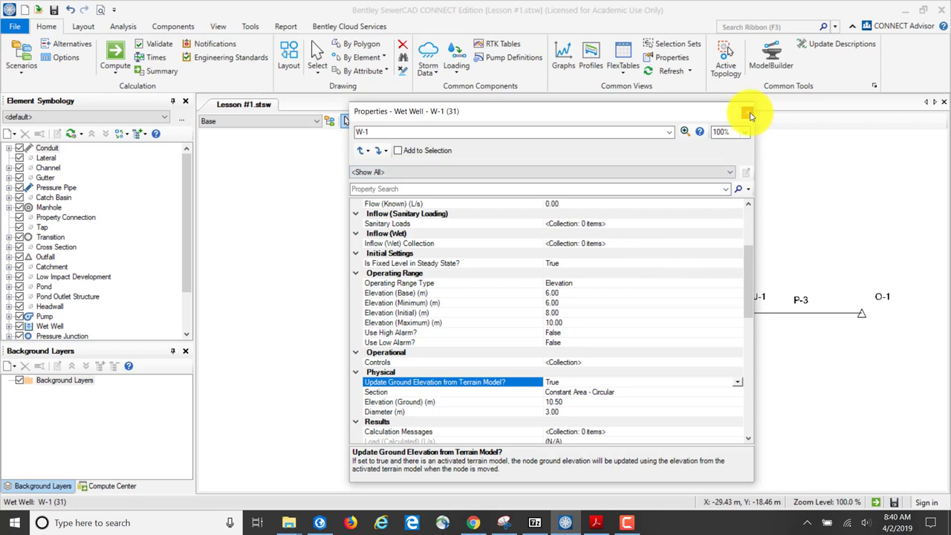
# Step: Close the wet well's Properties and open Pump Definitions from the Components tab
pyautogui.click(748, 112)
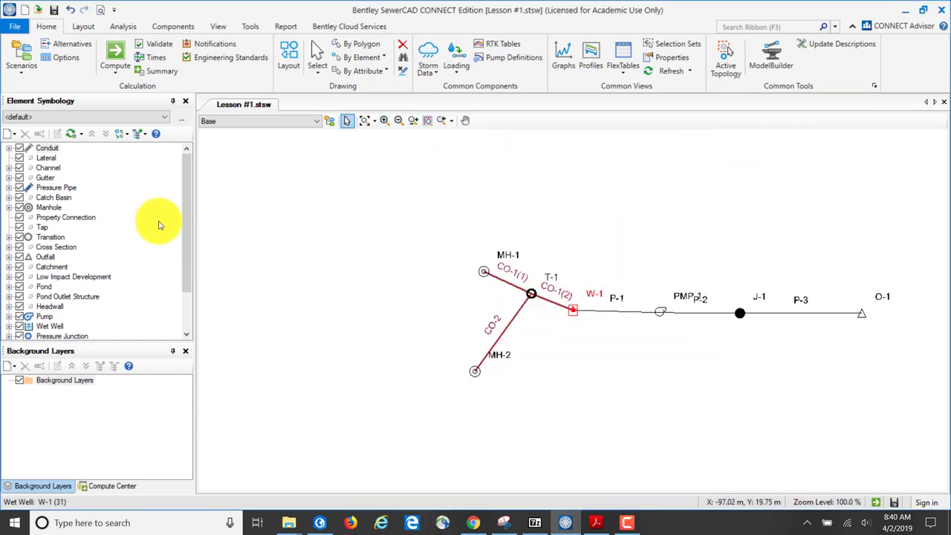
pyautogui.click(173, 26)
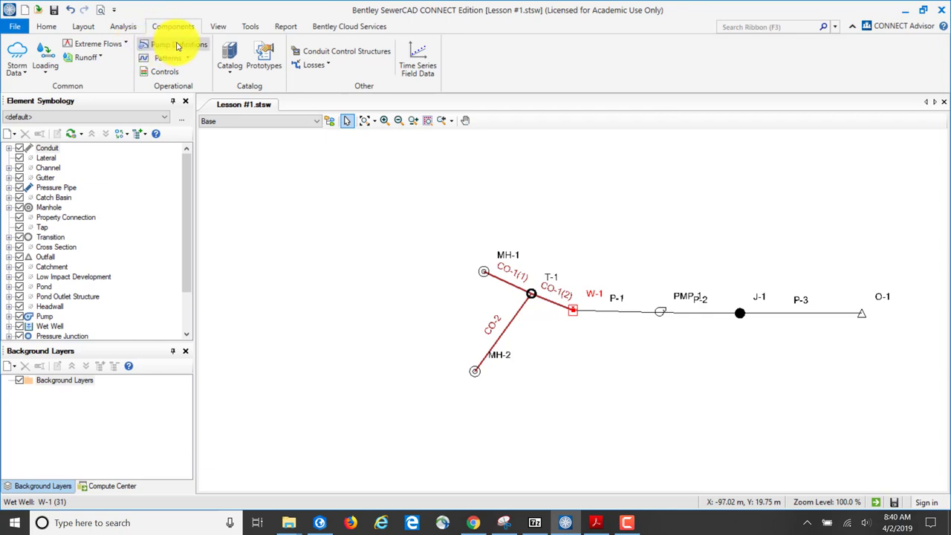
pyautogui.click(176, 45)
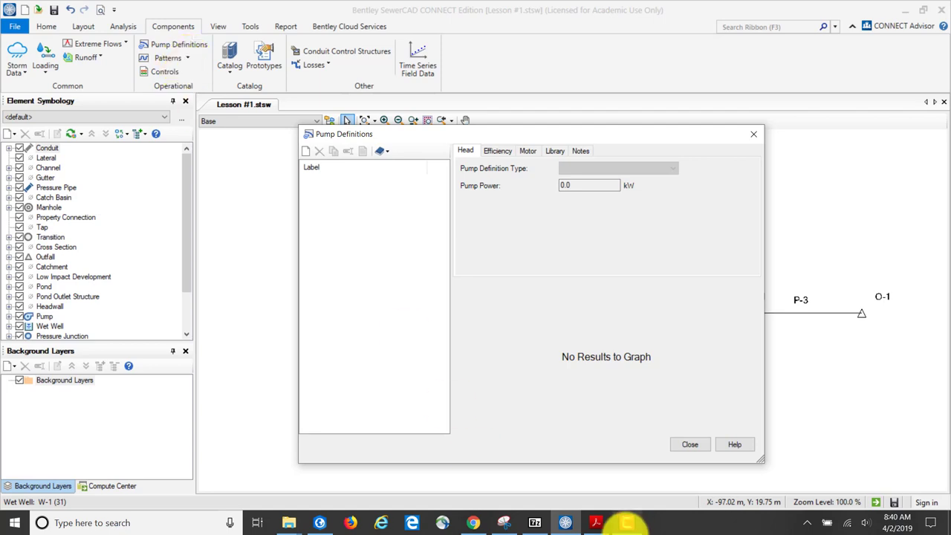
pyautogui.moveTo(597, 523)
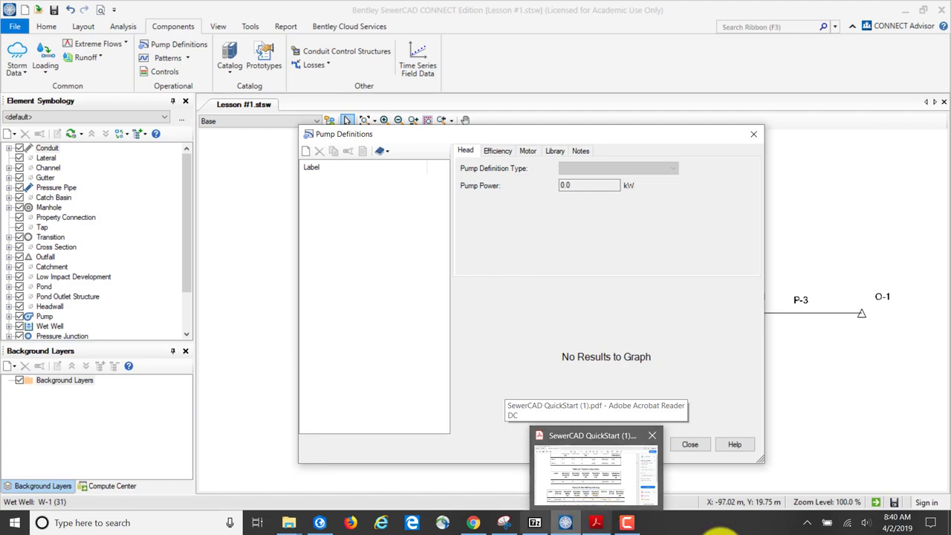
# Step: Look up Table 2-5 Pump Definition in the QuickStart PDF, then return to SewerCAD
pyautogui.click(597, 522)
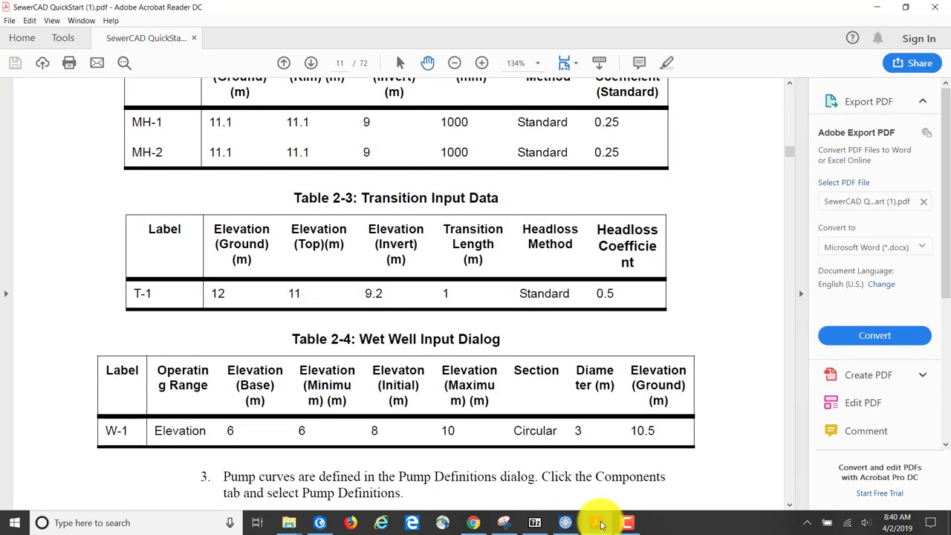
pyautogui.scroll(-5, 554, 256)
pyautogui.scroll(-7, 535, 255)
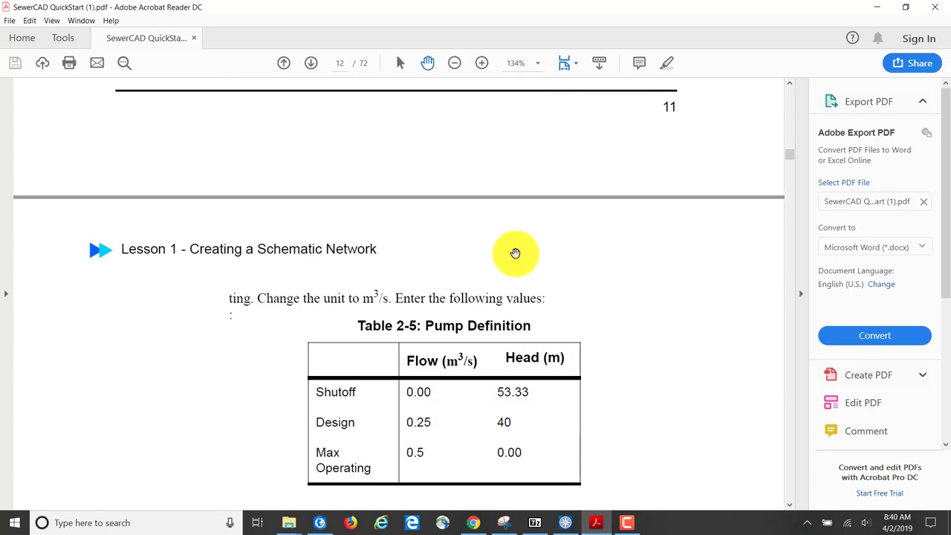
pyautogui.scroll(4, 491, 260)
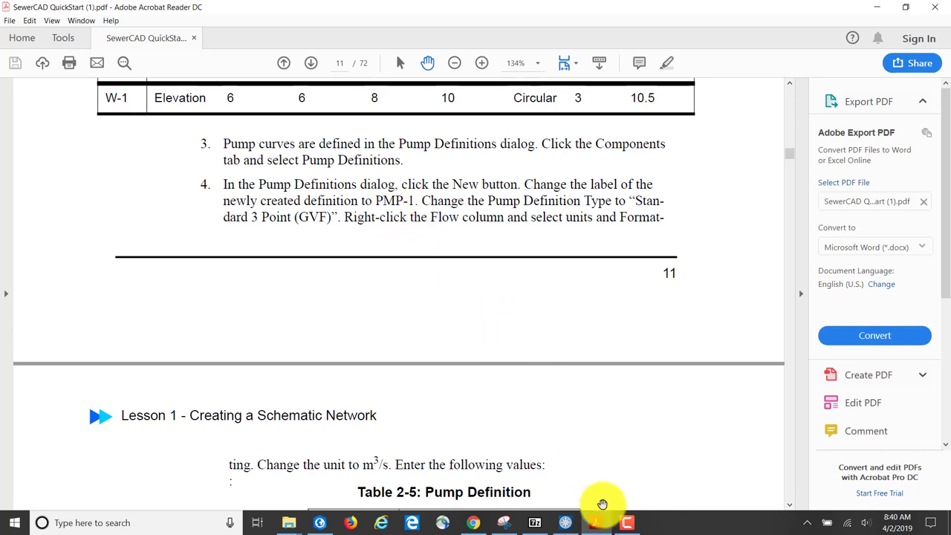
pyautogui.click(567, 523)
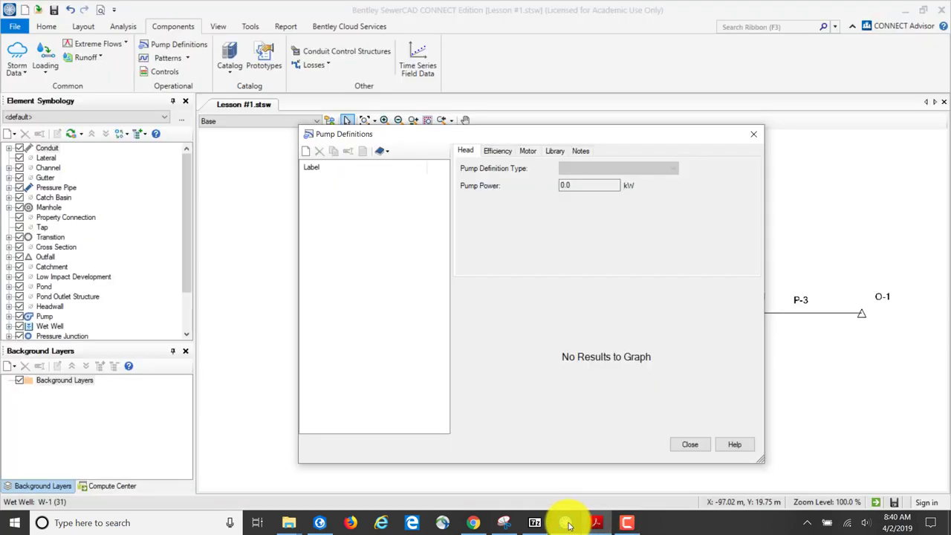
# Step: Add a new pump definition named PMP-1 with a shutoff head of 53.33
pyautogui.click(304, 151)
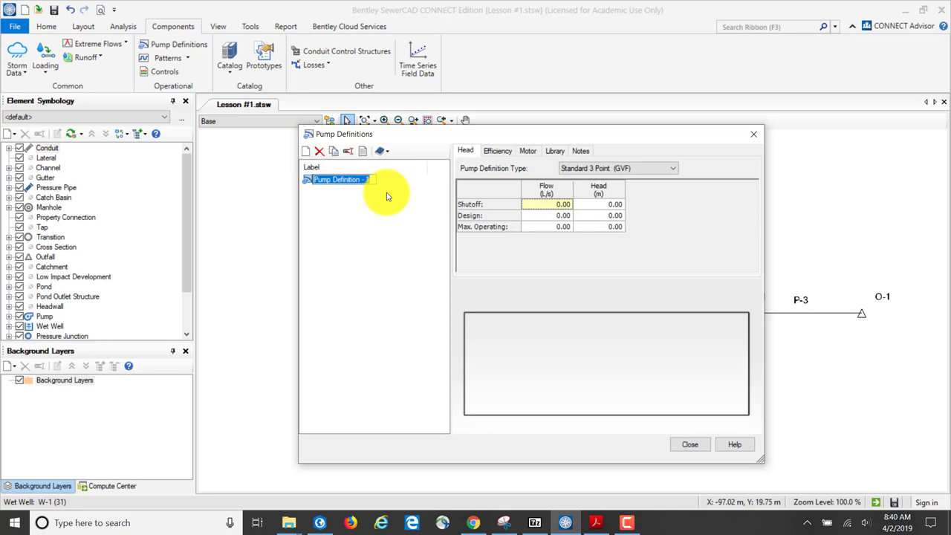
pyautogui.write('PMP')
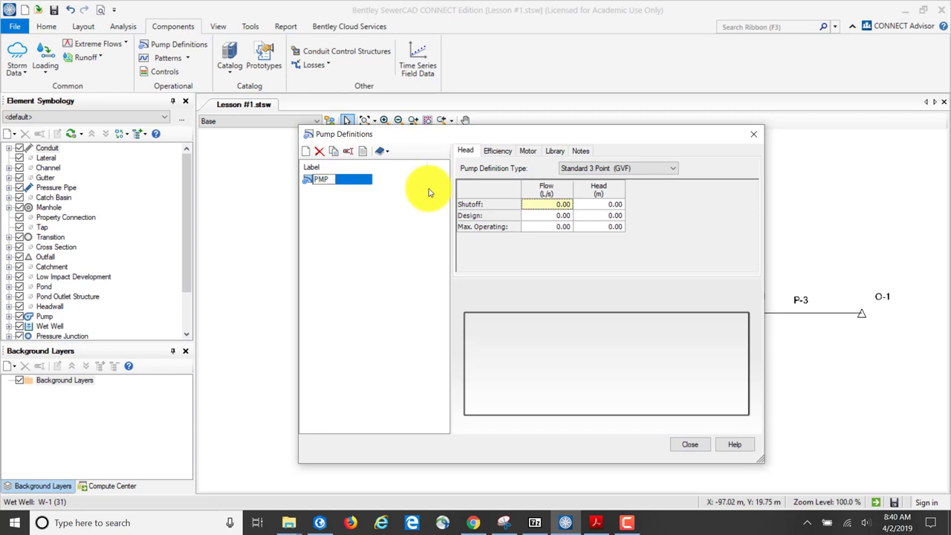
pyautogui.write('-1')
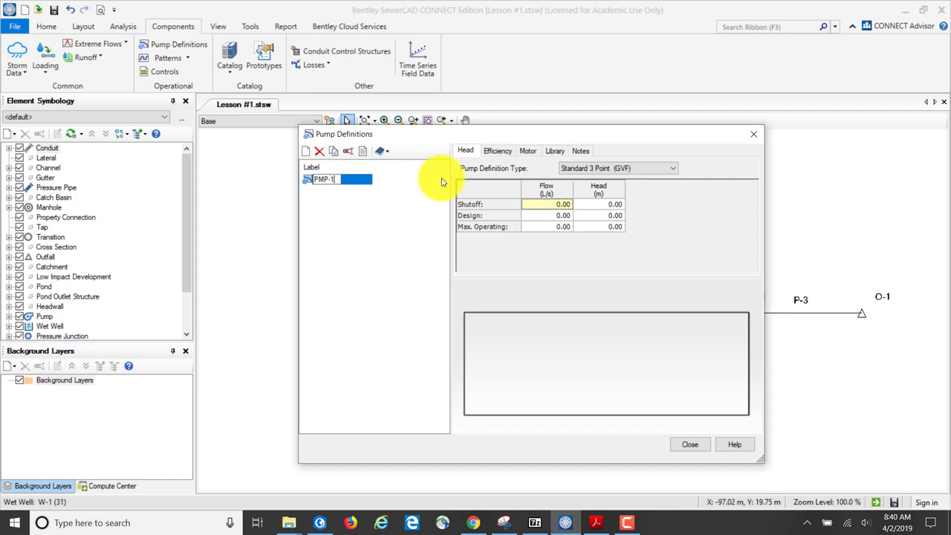
pyautogui.click(654, 248)
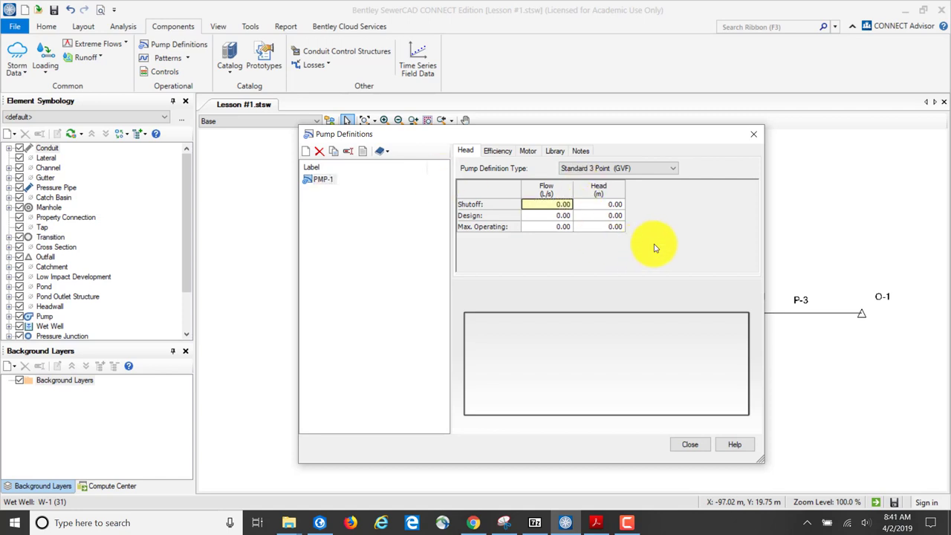
pyautogui.click(546, 208)
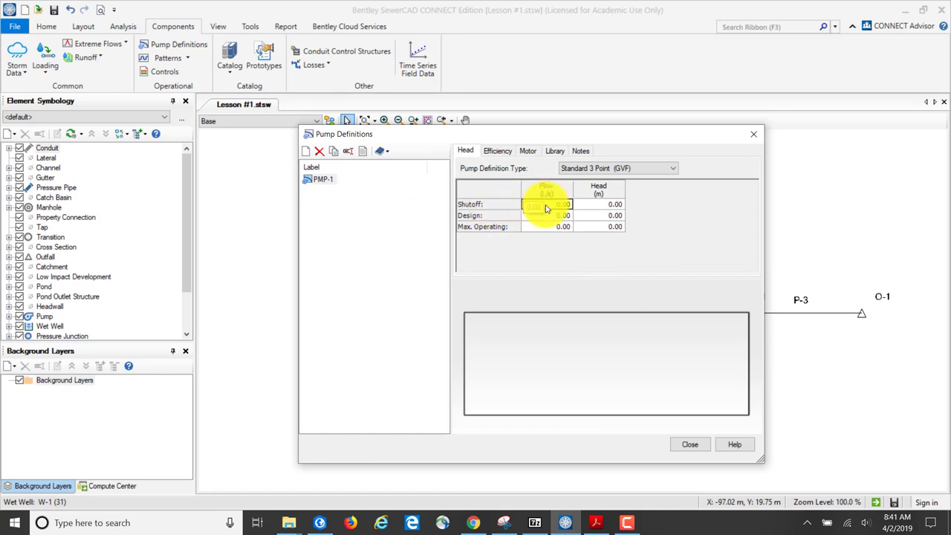
pyautogui.click(601, 205)
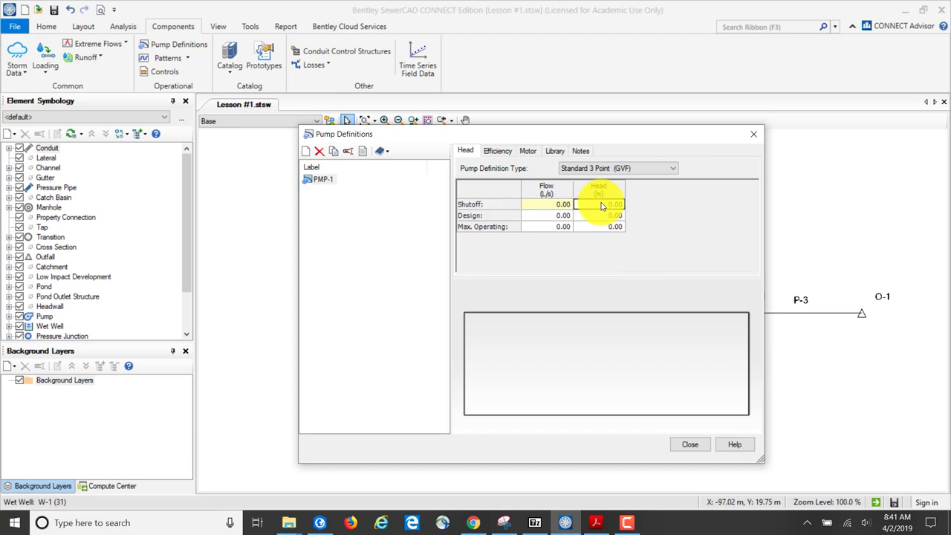
pyautogui.press('Down')
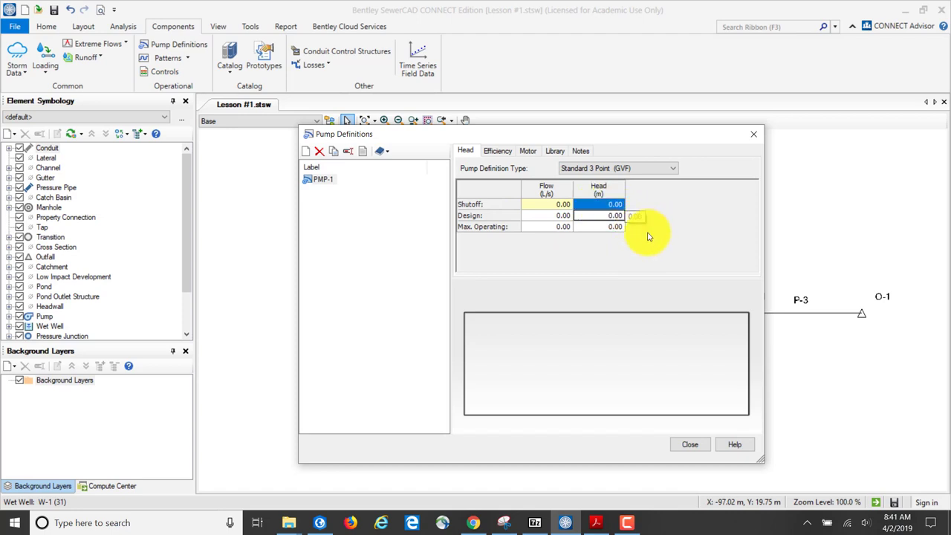
pyautogui.write('53.3')
pyautogui.click(611, 205)
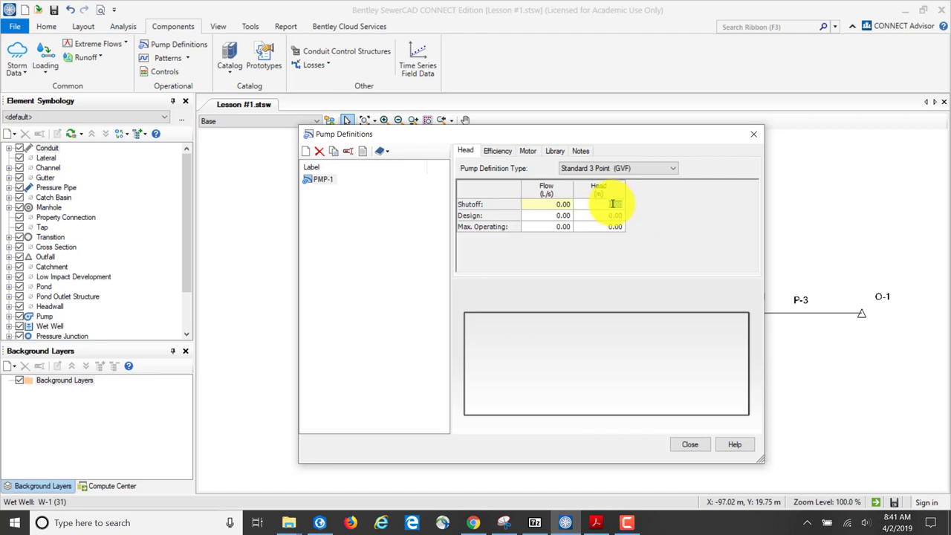
pyautogui.click(612, 203)
pyautogui.write('53.33')
# Step: Enter design point 0.25 flow at 40 head and max operating flow 0.50
pyautogui.click(559, 216)
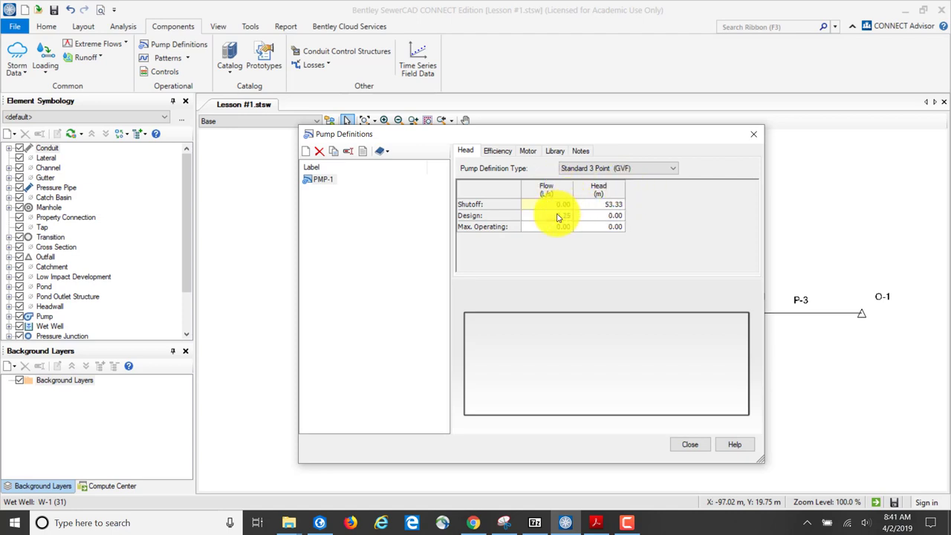
pyautogui.write('0.25')
pyautogui.click(596, 216)
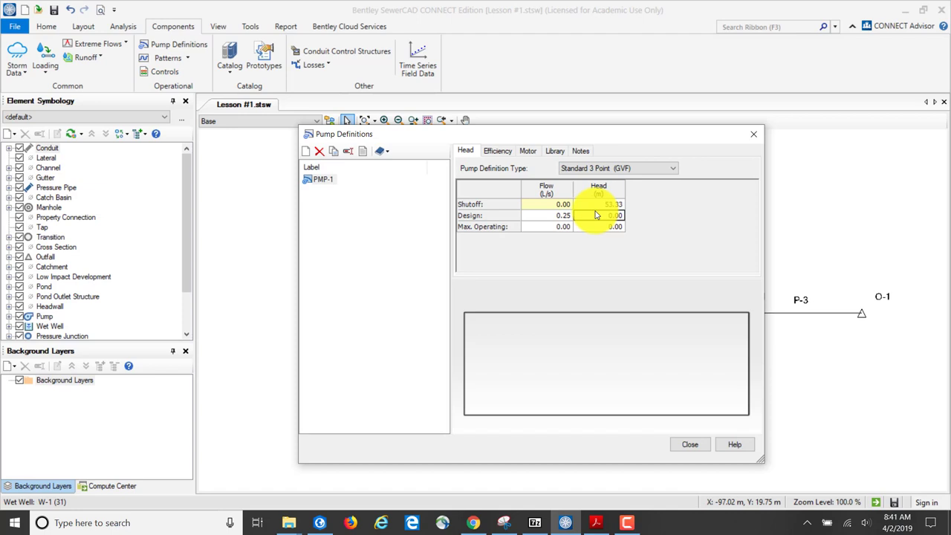
pyautogui.write('40')
pyautogui.click(579, 217)
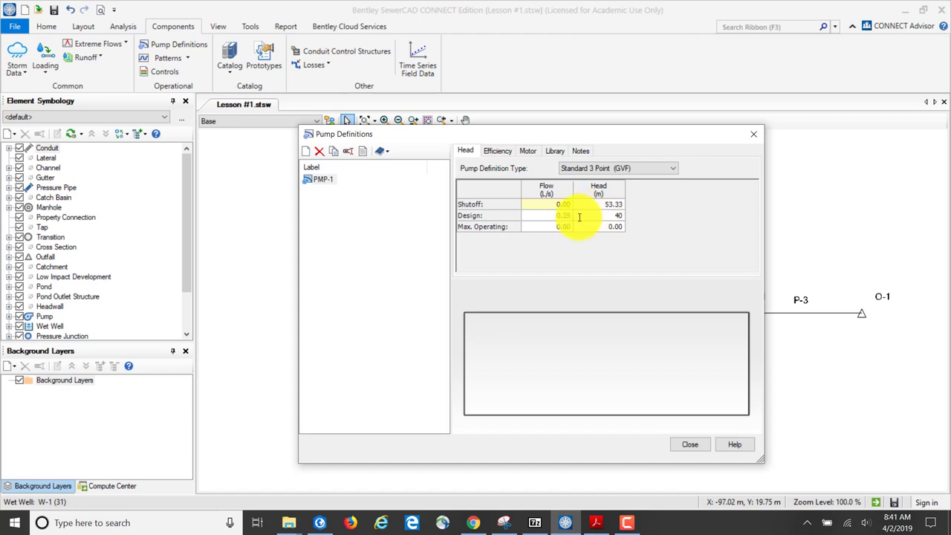
pyautogui.click(556, 232)
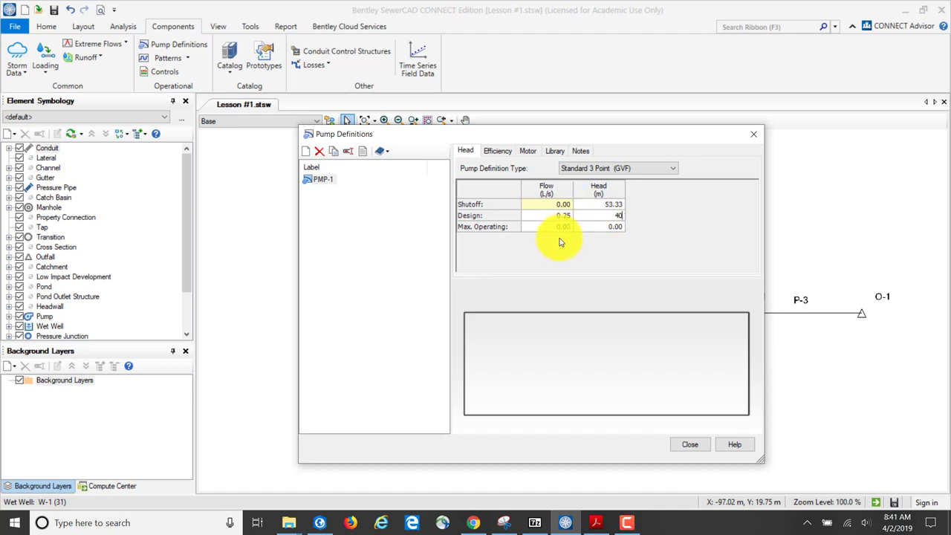
pyautogui.click(553, 233)
pyautogui.write('0')
pyautogui.write('.45')
pyautogui.press('BackSpace')
pyautogui.press('BackSpace')
pyautogui.click(598, 227)
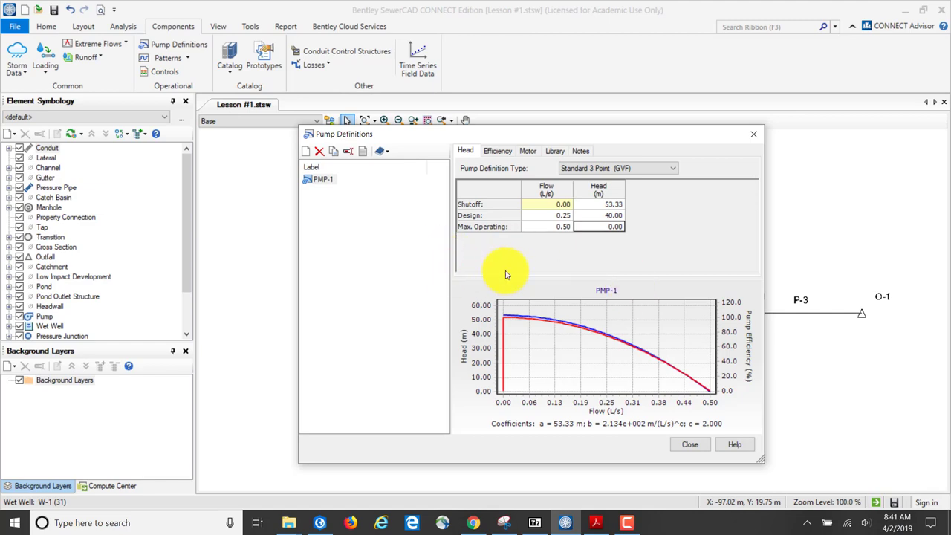
pyautogui.click(594, 525)
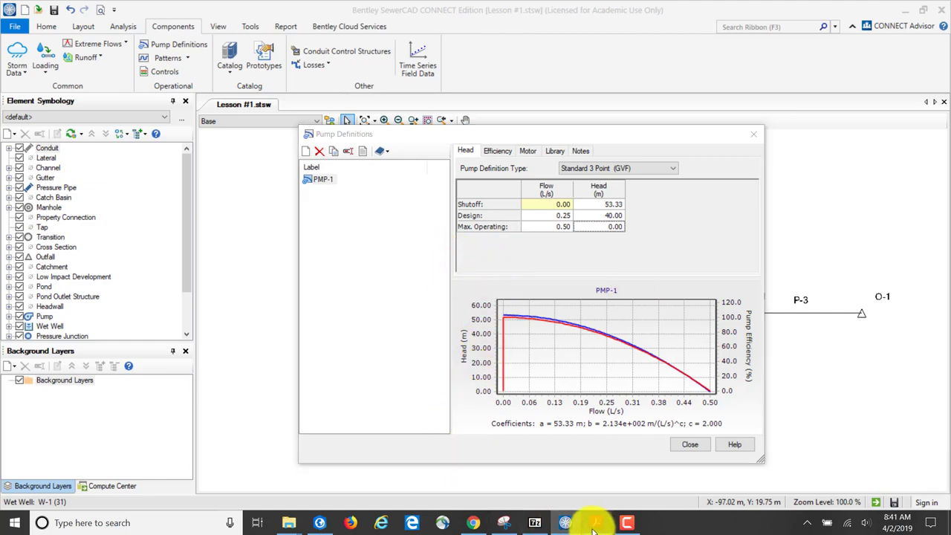
# Step: Scroll the QuickStart PDF to Table 2-6: Pump Input Data on page 13, then return to SewerCAD
pyautogui.scroll(-10, 544, 374)
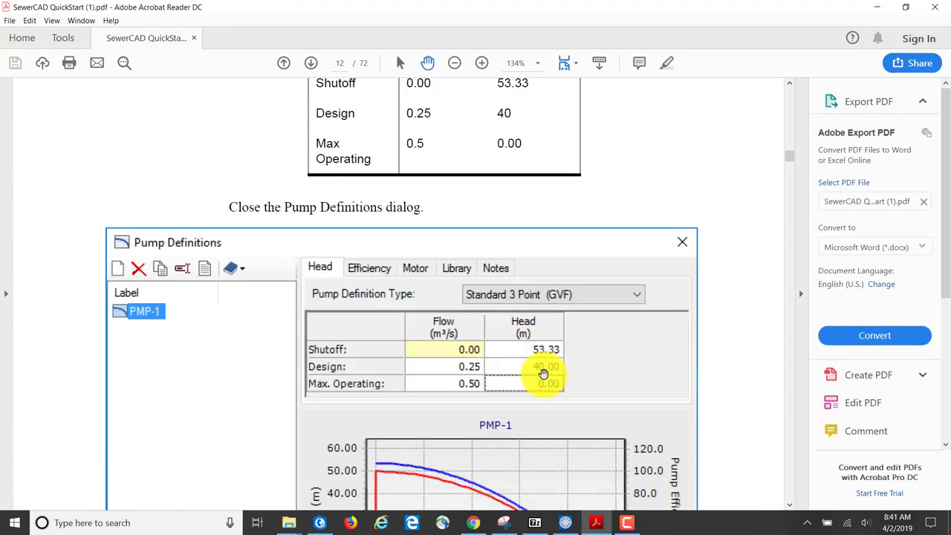
pyautogui.scroll(-3, 544, 374)
pyautogui.scroll(-6, 615, 369)
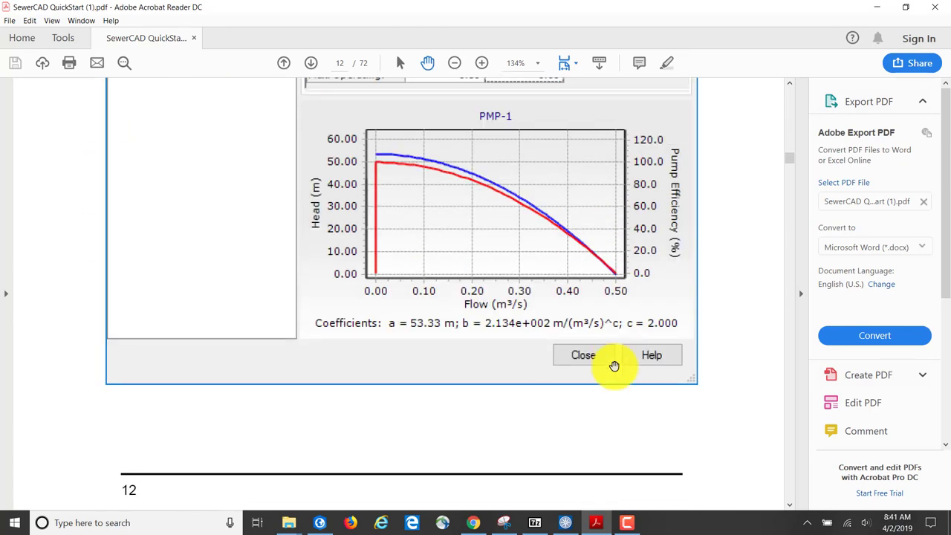
pyautogui.scroll(-10, 615, 366)
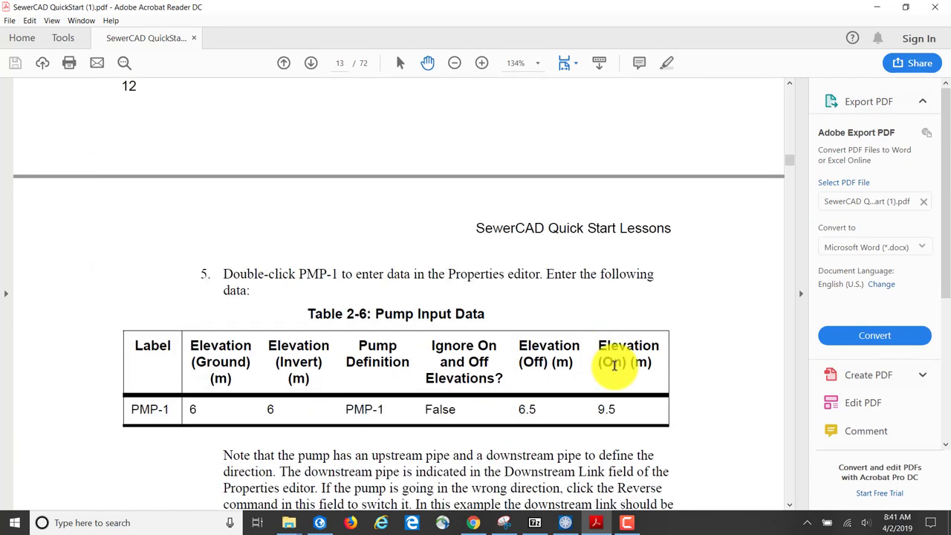
pyautogui.scroll(-2, 615, 364)
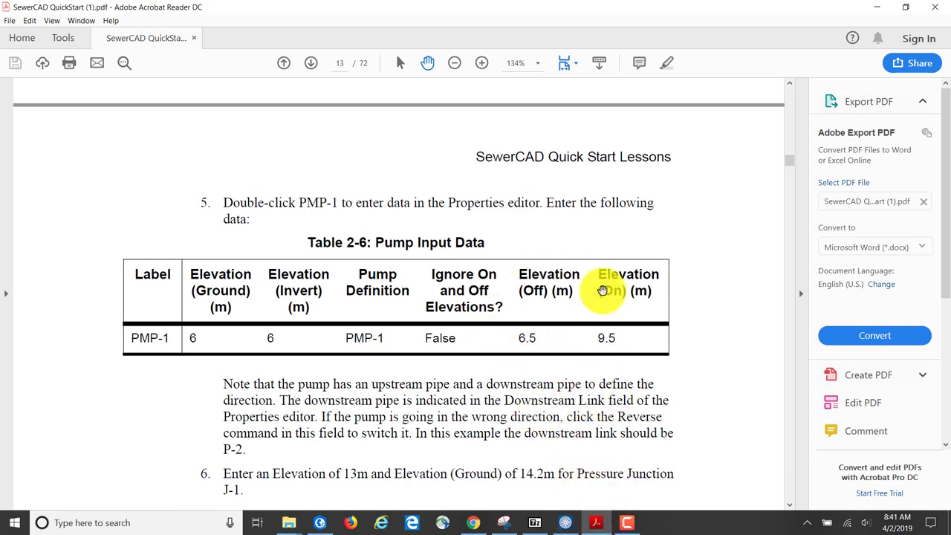
pyautogui.scroll(3, 591, 284)
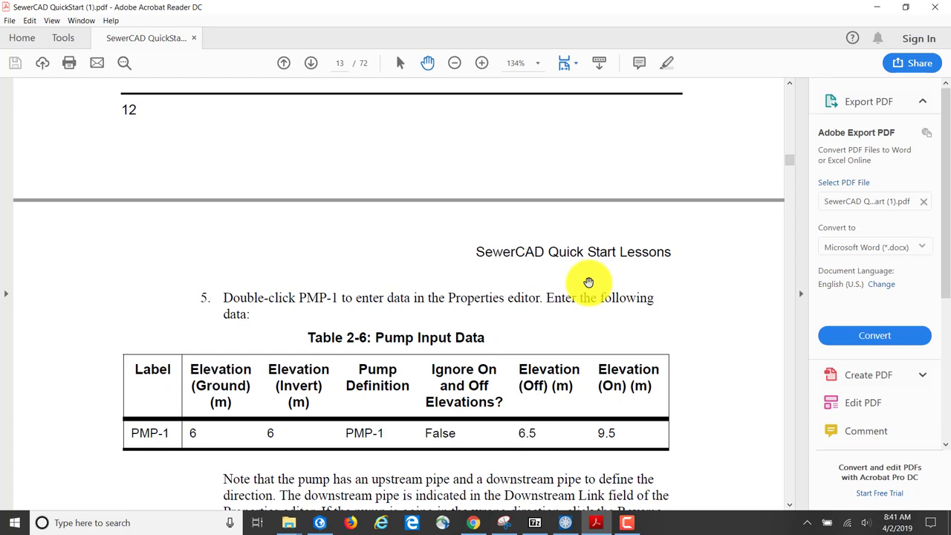
pyautogui.scroll(-1, 589, 282)
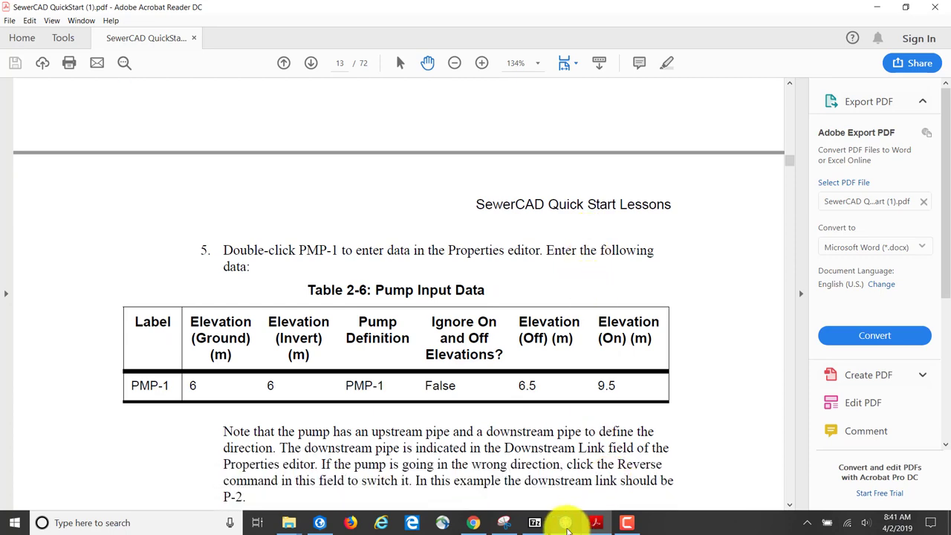
pyautogui.click(566, 524)
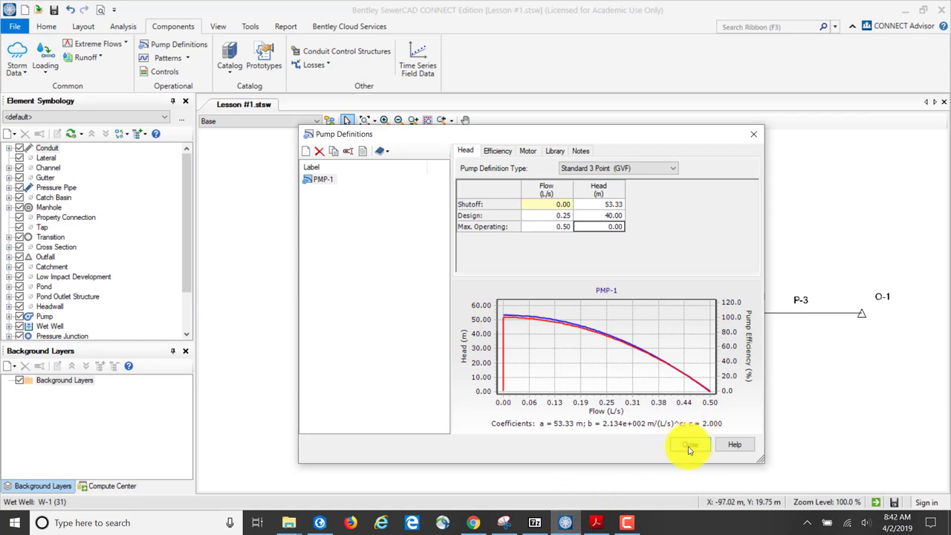
# Step: Open pump PMP-1's properties, set ground and invert elevations to 6, and assign definition PMP-1
pyautogui.click(686, 385)
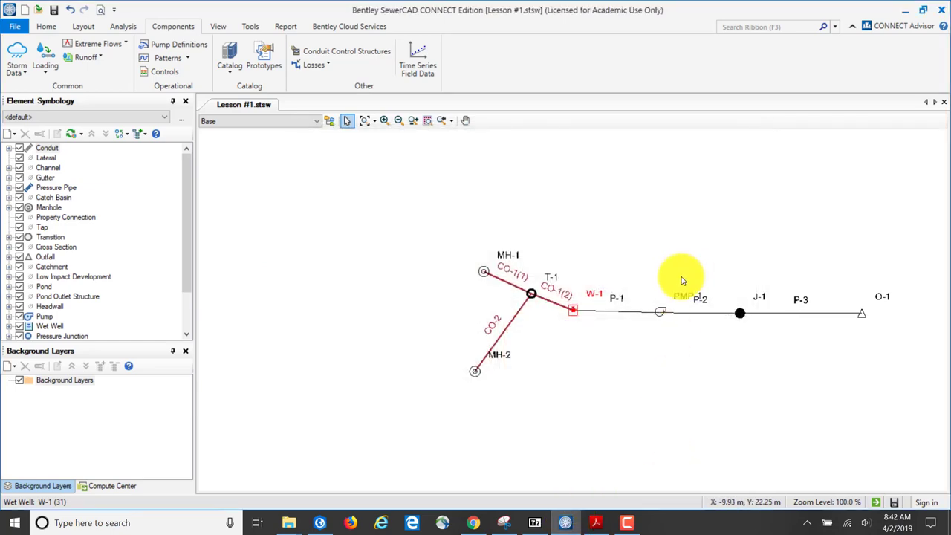
pyautogui.doubleClick(662, 315)
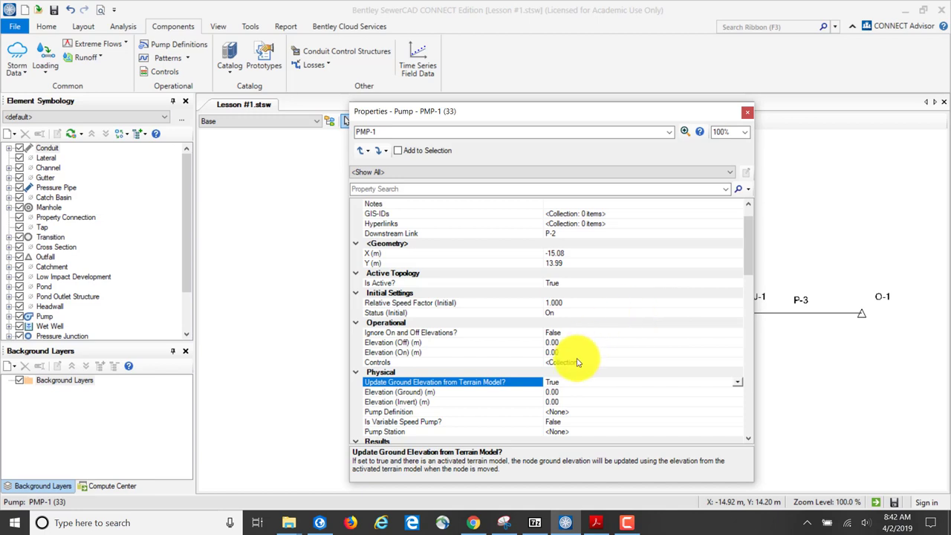
pyautogui.click(553, 394)
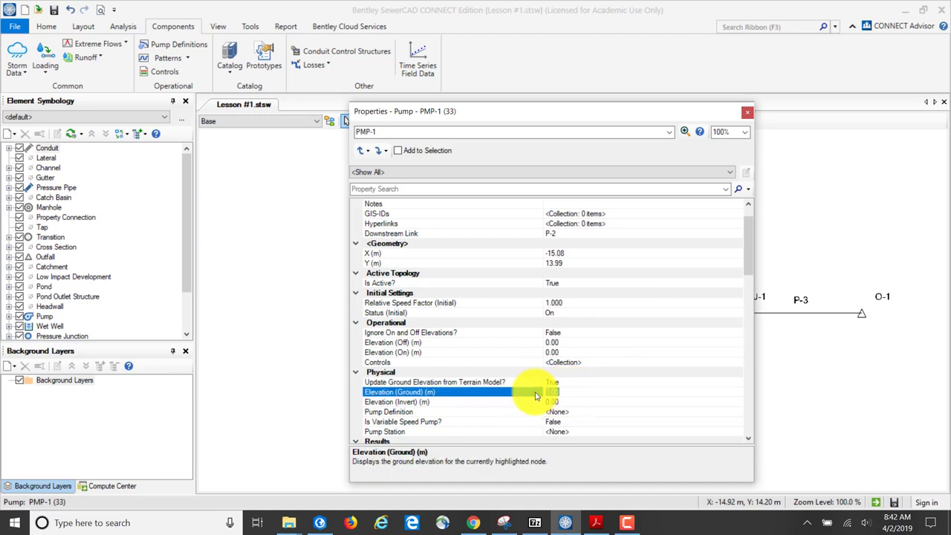
pyautogui.click(559, 403)
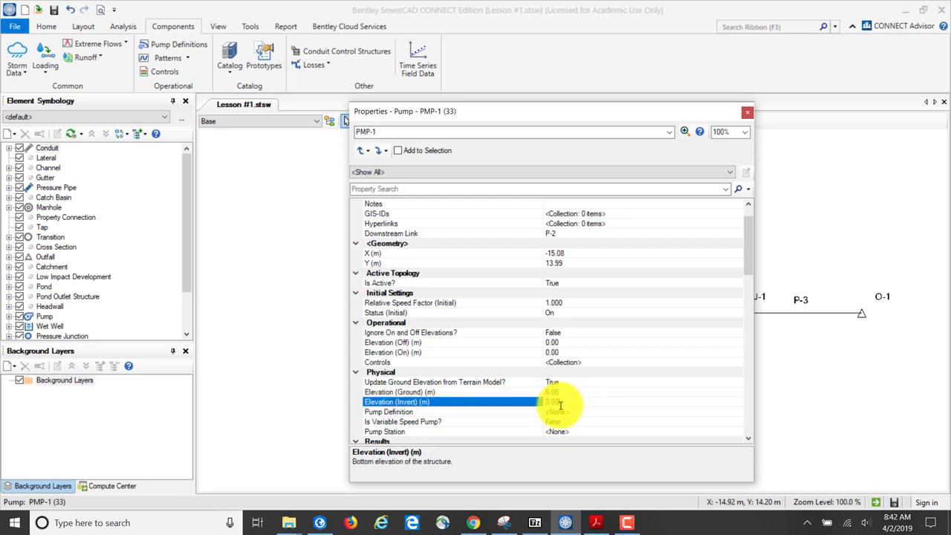
pyautogui.write('6')
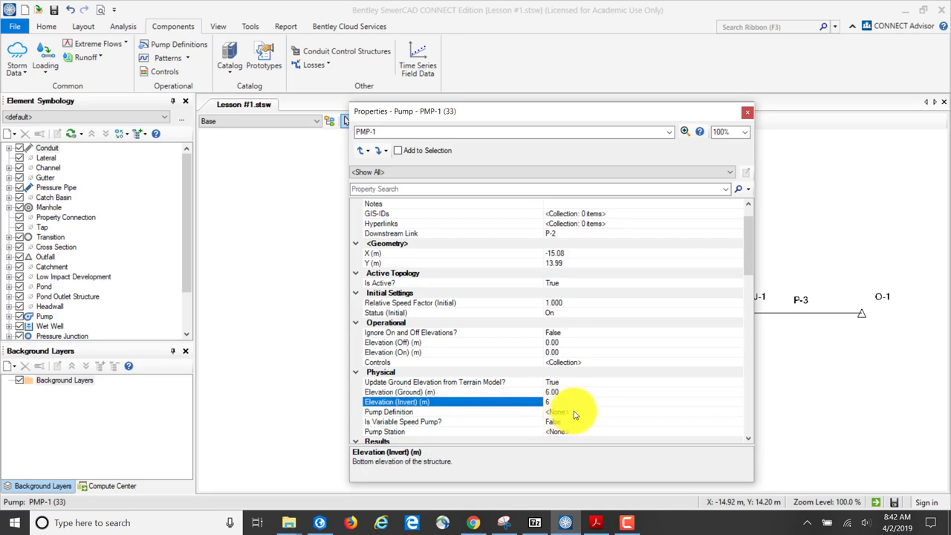
pyautogui.click(573, 412)
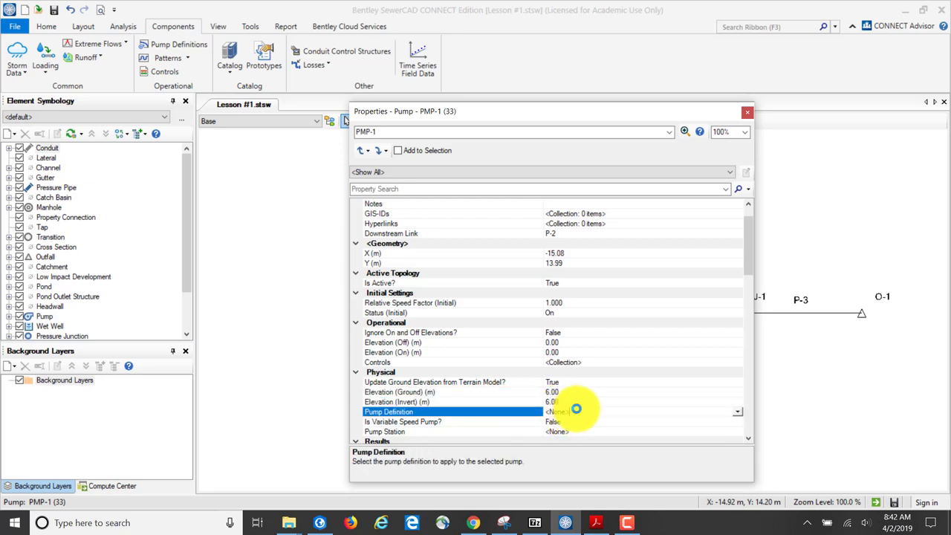
pyautogui.click(739, 414)
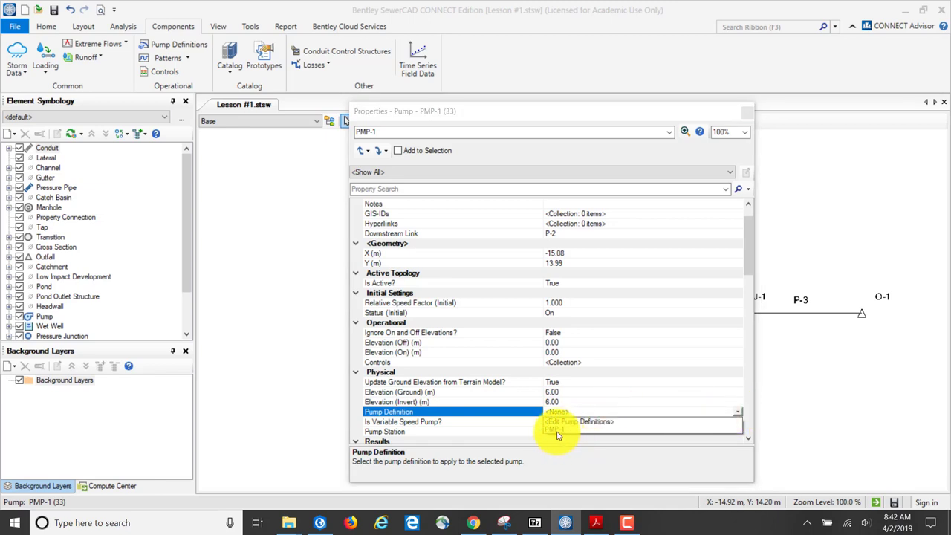
pyautogui.click(558, 432)
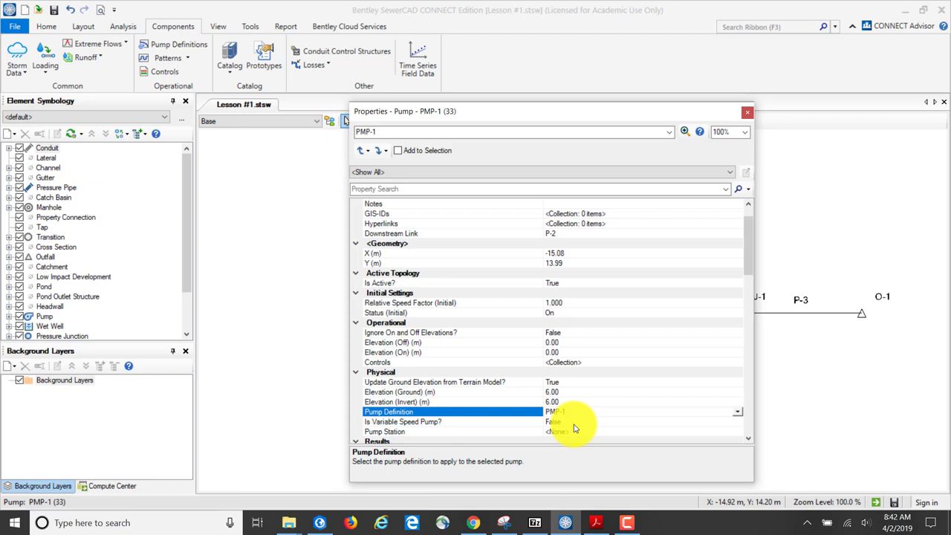
# Step: Set the pump's off elevation to 6.5 and on elevation to 9.5, then move Properties aside
pyautogui.scroll(-1, 669, 428)
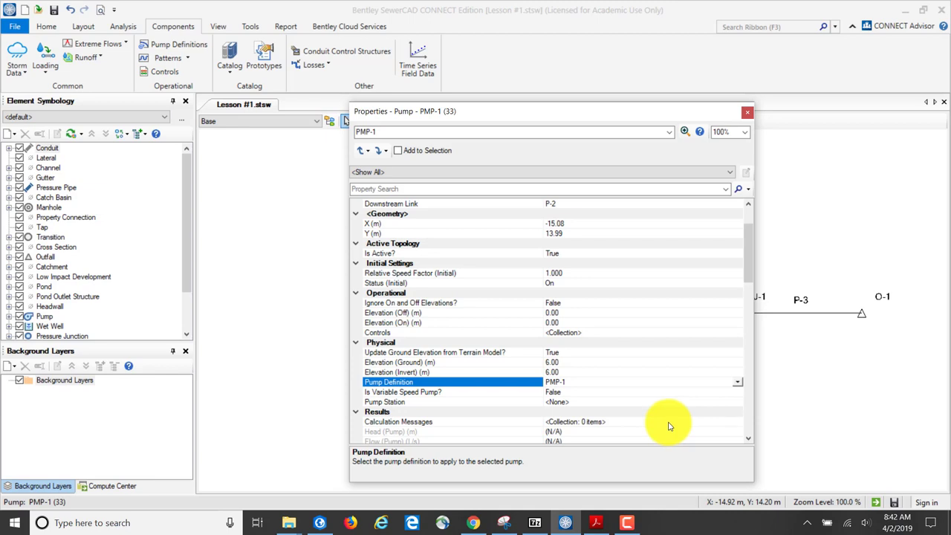
pyautogui.scroll(-2, 669, 427)
pyautogui.scroll(2, 669, 426)
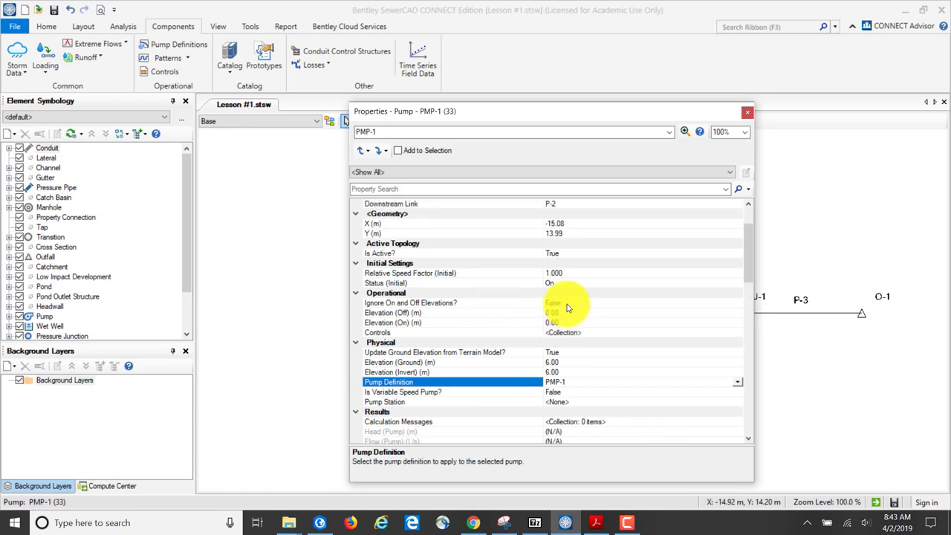
pyautogui.click(548, 312)
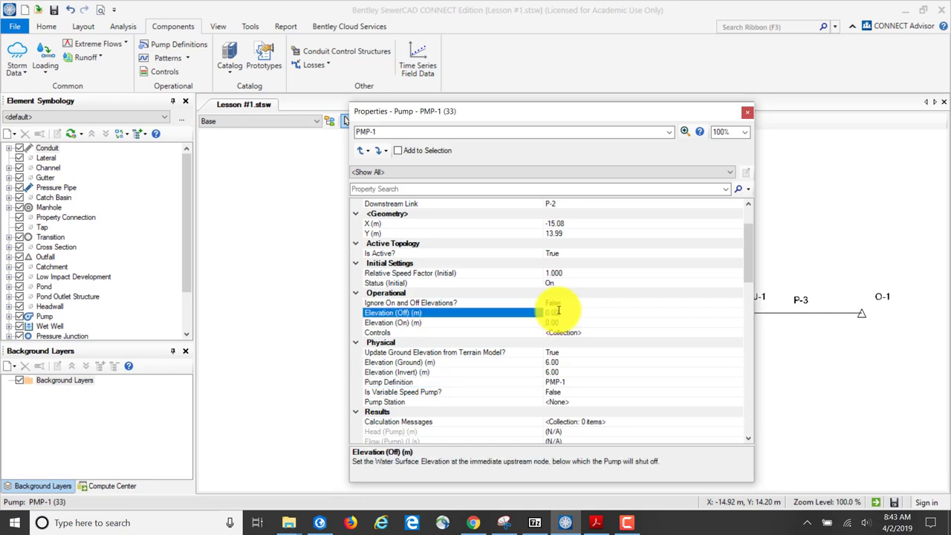
pyautogui.write('6.5')
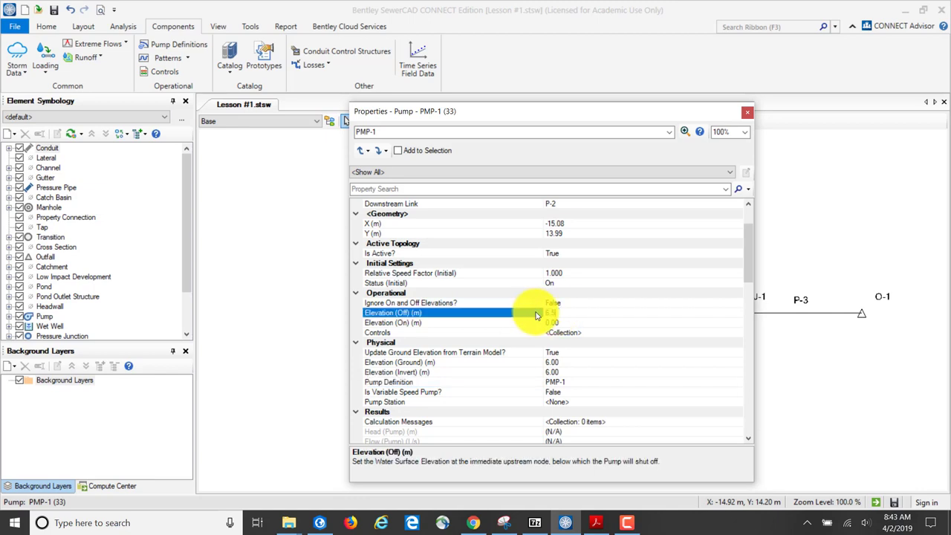
pyautogui.click(557, 320)
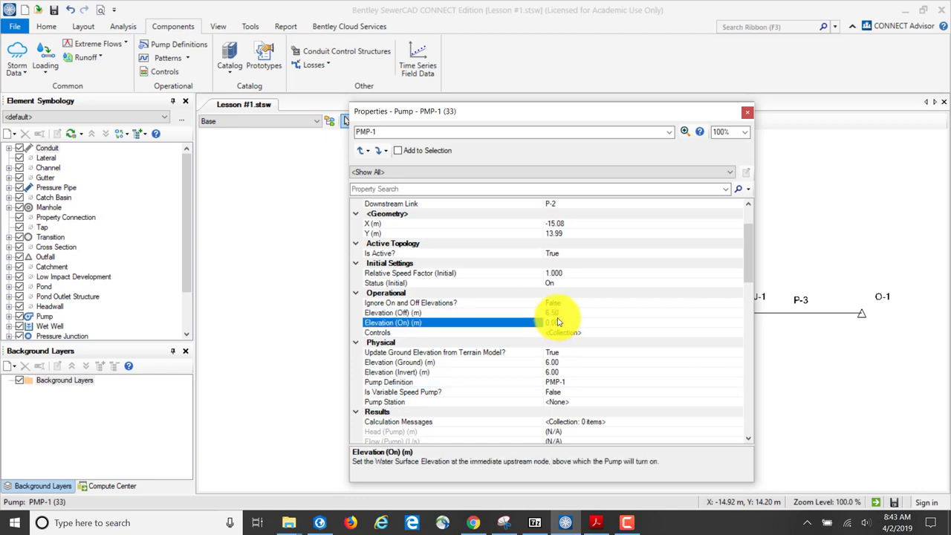
pyautogui.write('9.5')
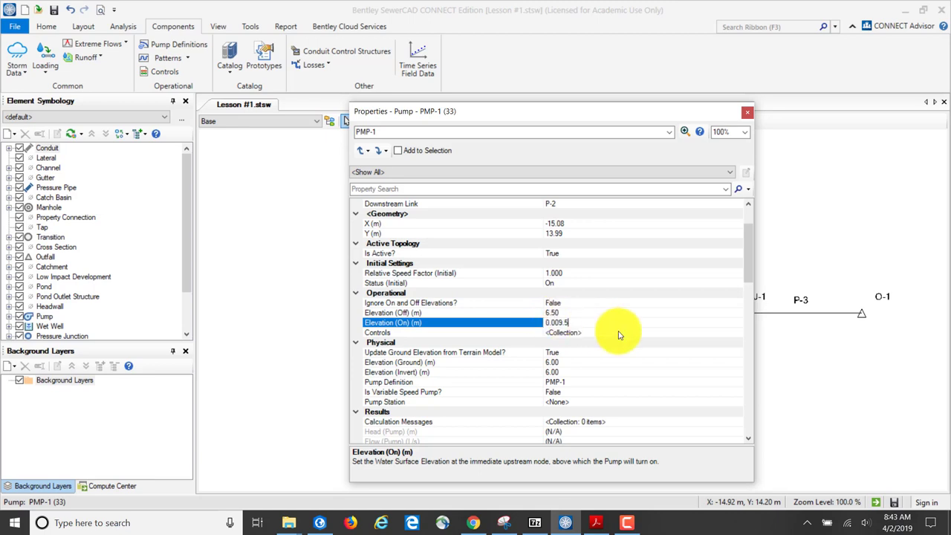
pyautogui.moveTo(563, 323); pyautogui.dragTo(541, 332)
pyautogui.write('9')
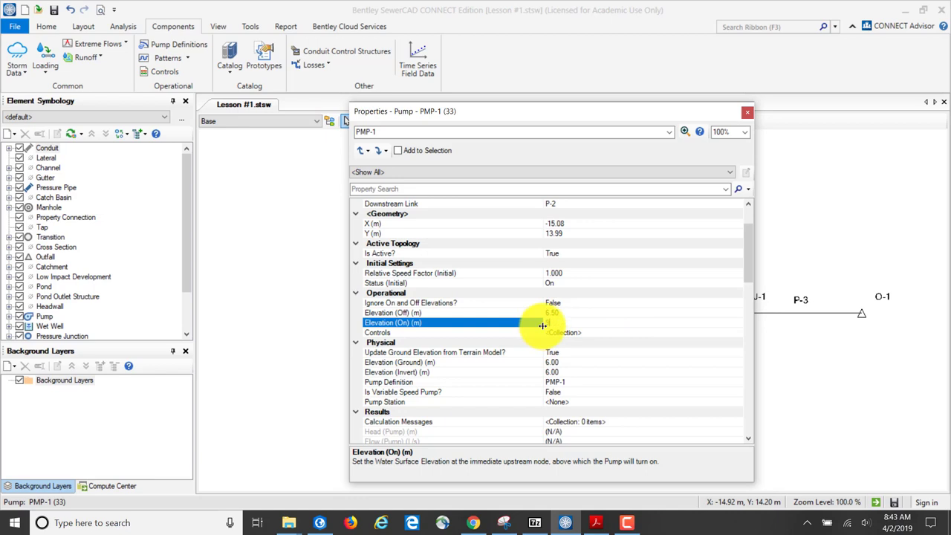
pyautogui.write('.5')
pyautogui.press('Return')
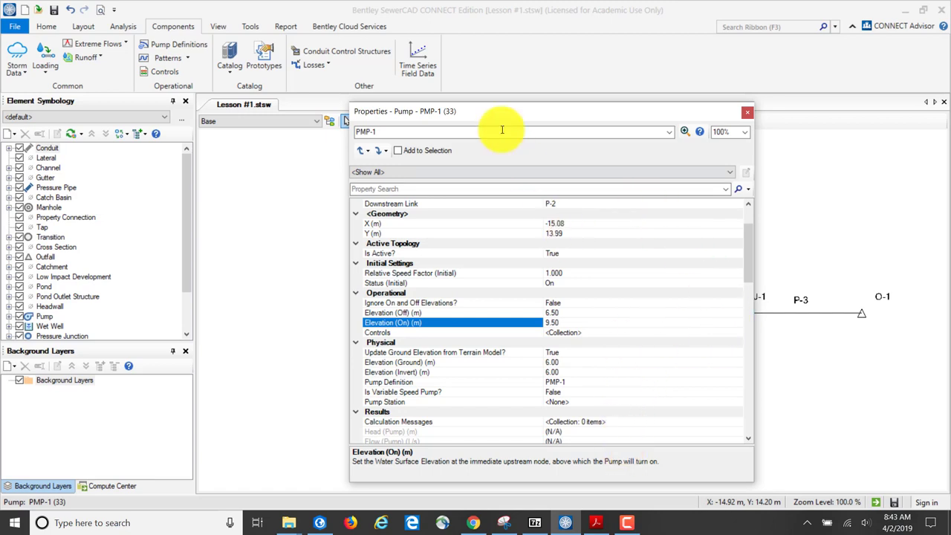
pyautogui.moveTo(505, 113); pyautogui.dragTo(160, 187)
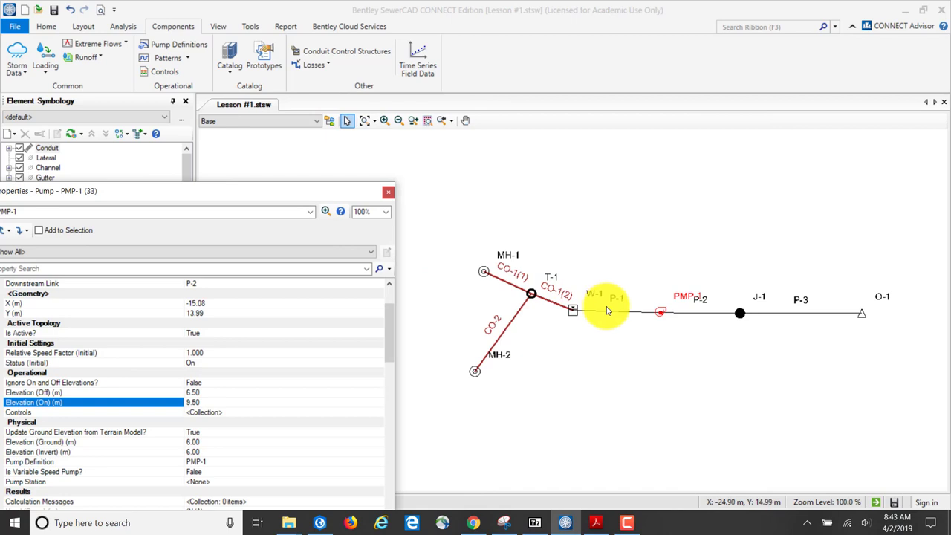
pyautogui.moveTo(204, 194); pyautogui.dragTo(394, 191)
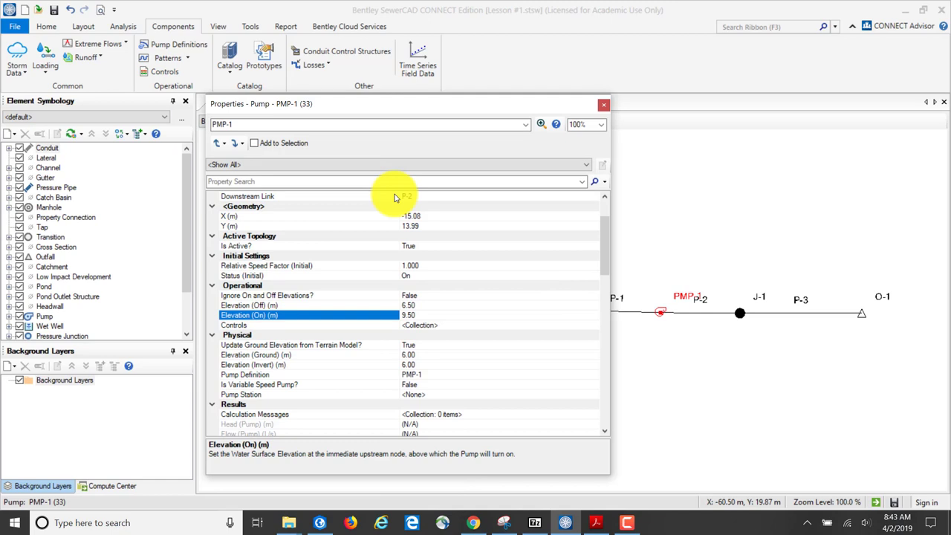
# Step: Scroll the PDF to step 6 for junction J-1 and the FlexTables section
pyautogui.click(595, 524)
pyautogui.scroll(-2, 493, 223)
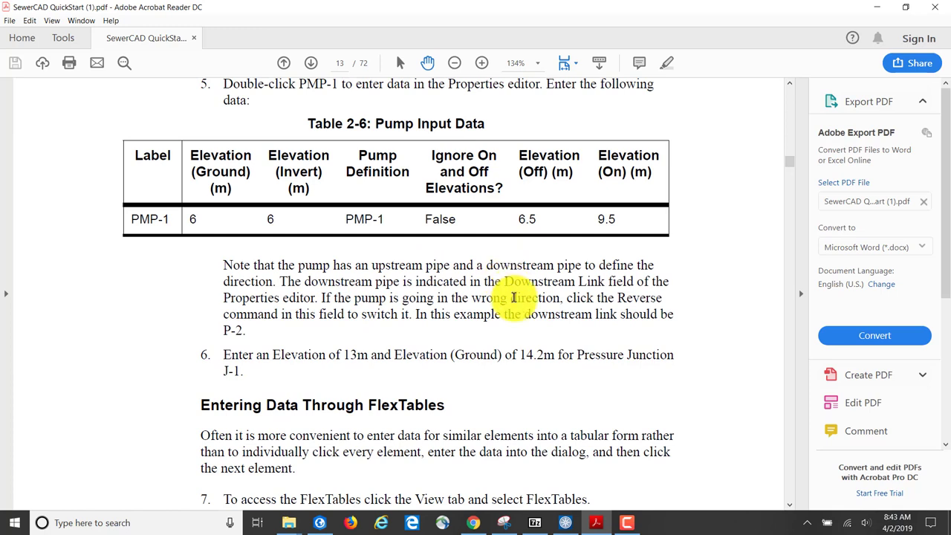
pyautogui.scroll(-1, 506, 297)
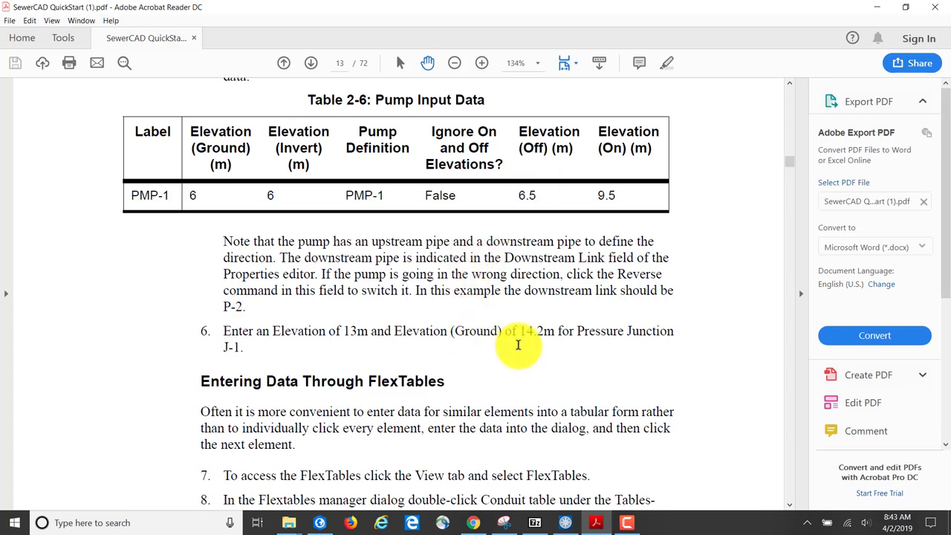
# Step: Switch Properties to junction J-1, enter elevation 13.0 and ground elevation 14.2, then close it
pyautogui.click(566, 520)
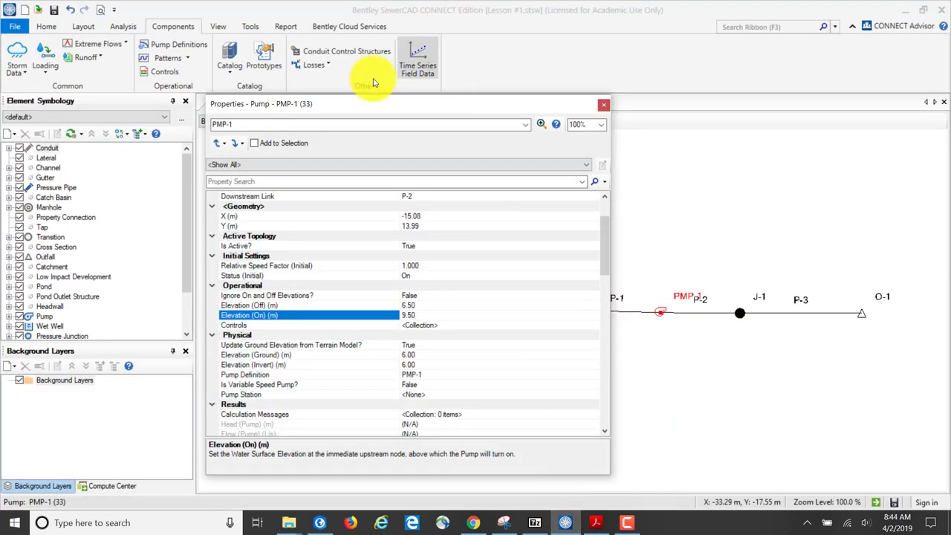
pyautogui.click(526, 125)
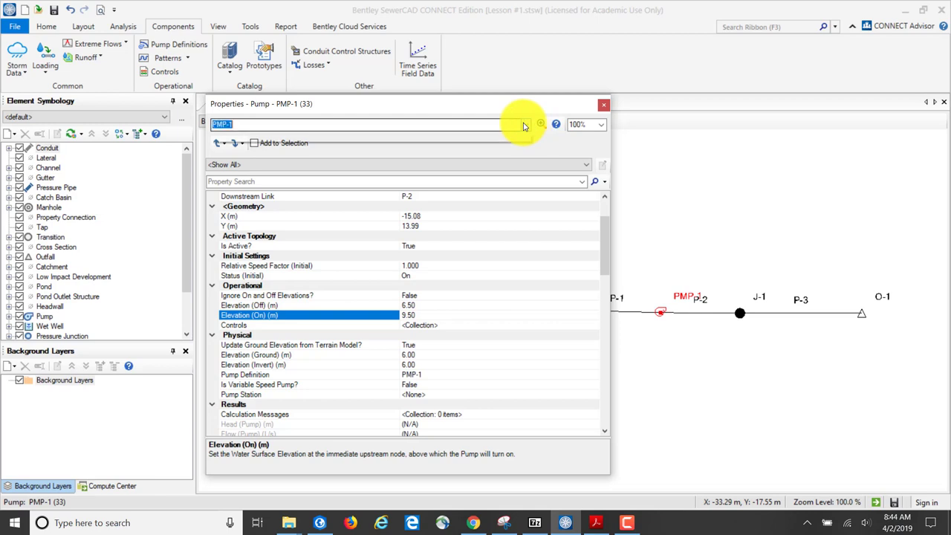
pyautogui.click(525, 125)
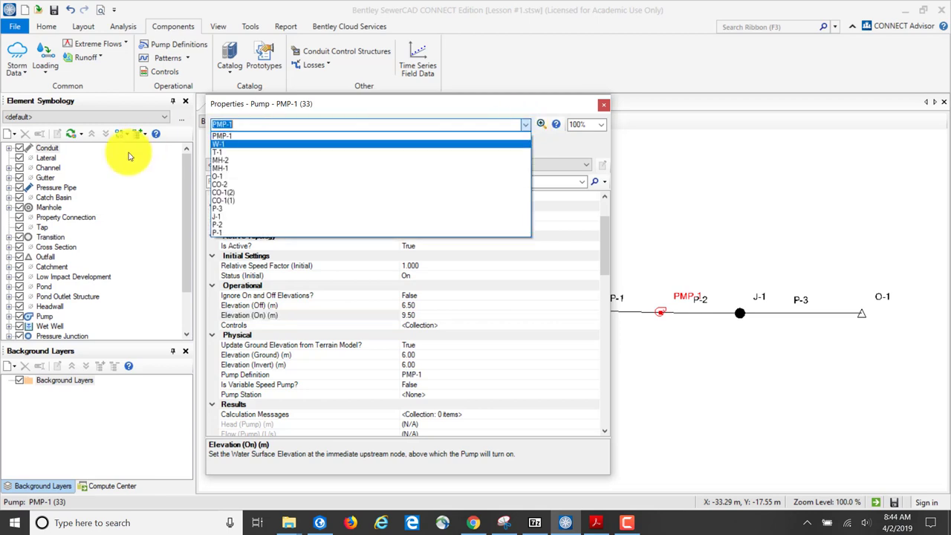
pyautogui.click(215, 218)
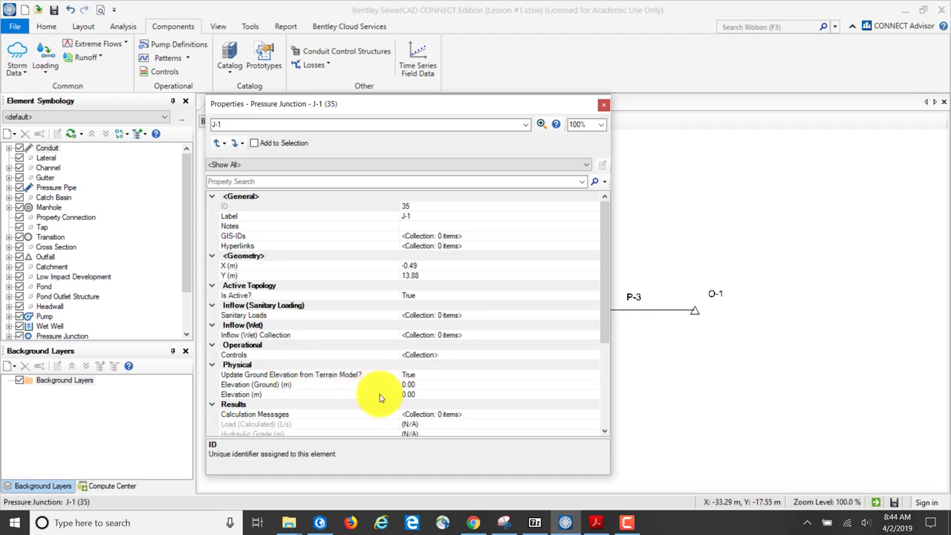
pyautogui.click(408, 395)
pyautogui.click(417, 396)
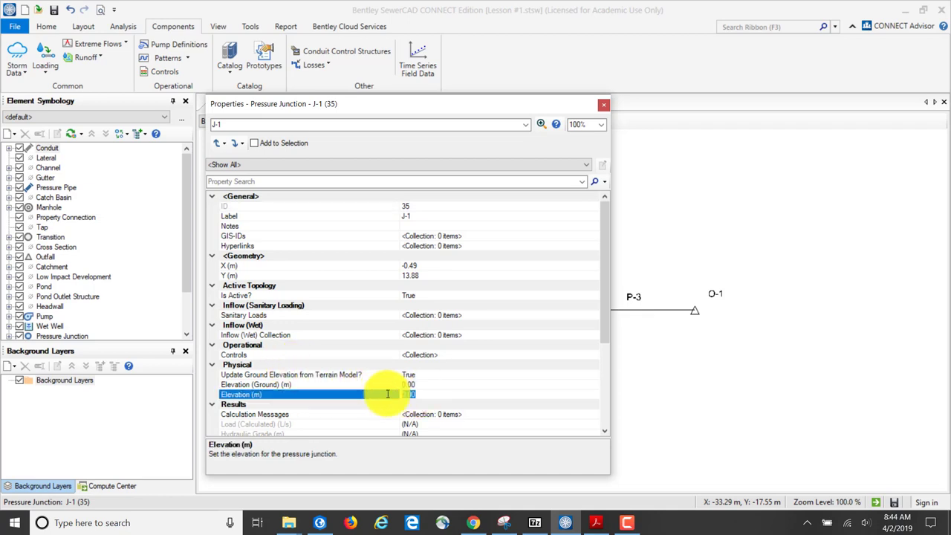
pyautogui.write('13.0')
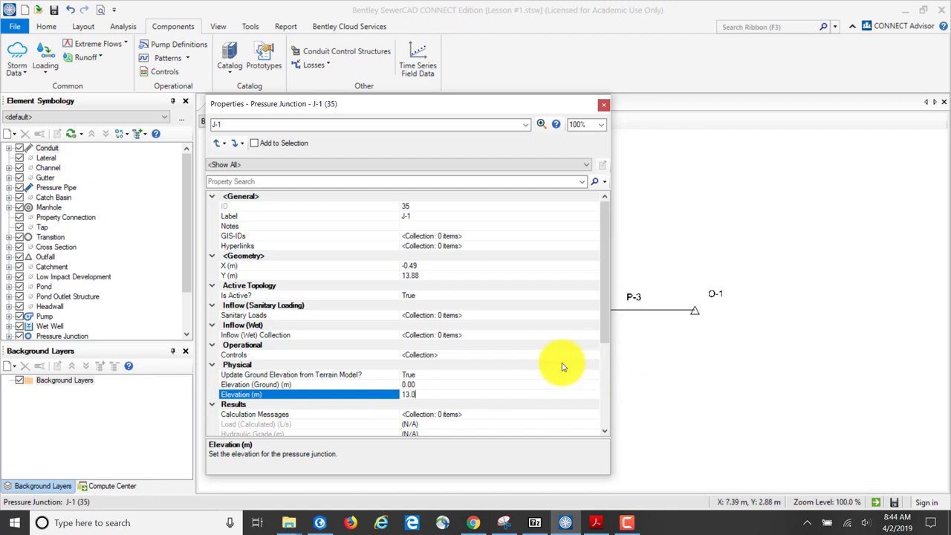
pyautogui.click(416, 384)
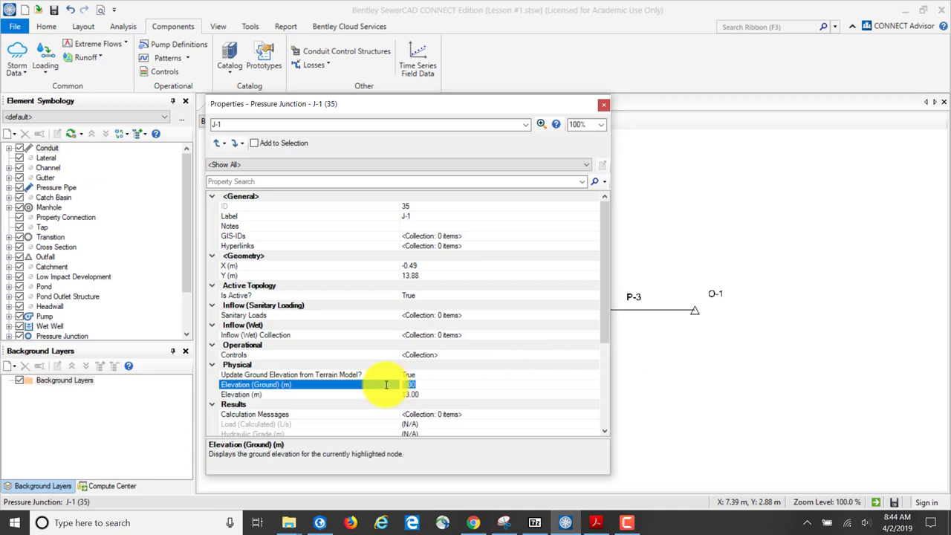
pyautogui.write('14.2')
pyautogui.click(458, 395)
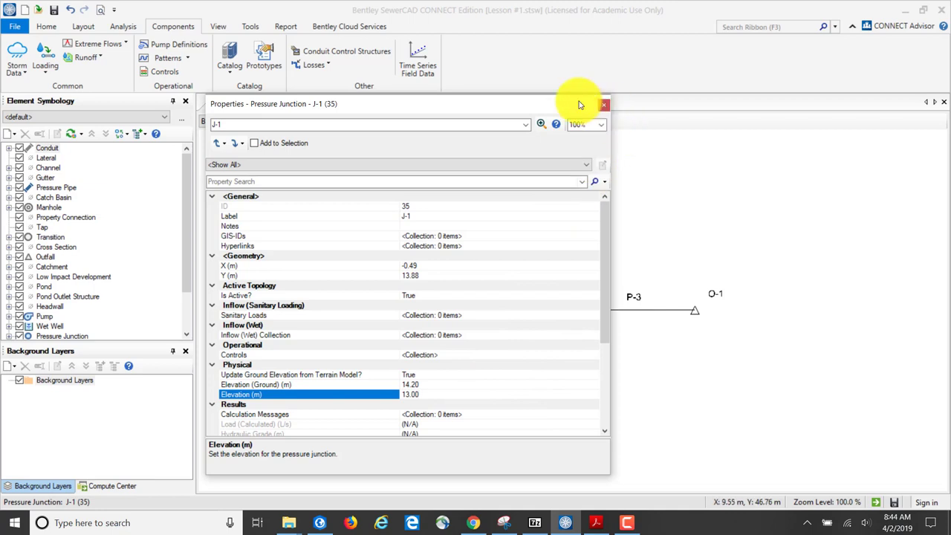
pyautogui.click(603, 104)
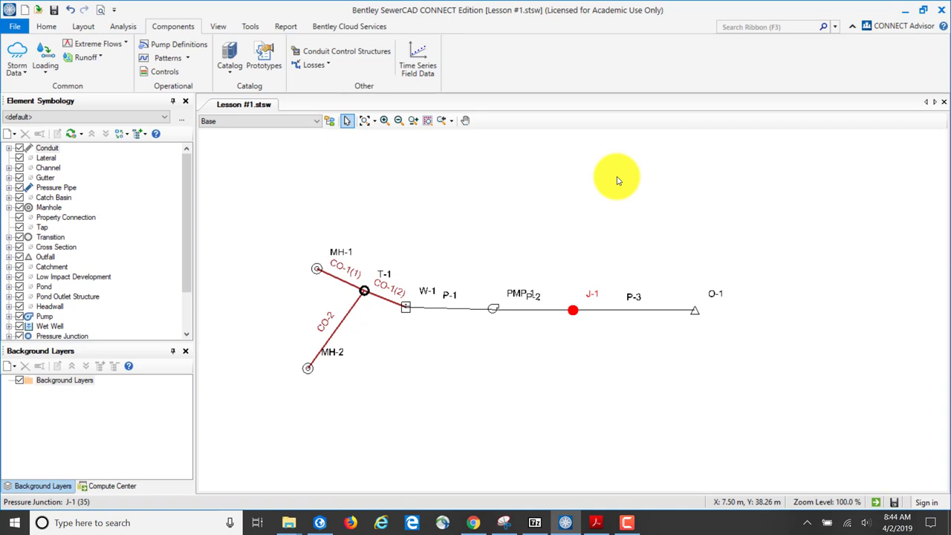
pyautogui.click(602, 524)
pyautogui.scroll(-5, 612, 280)
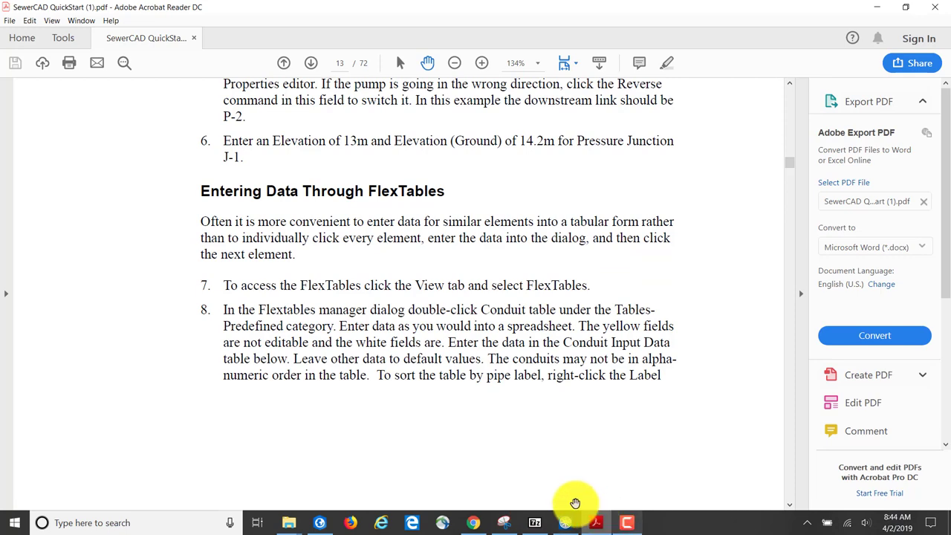
pyautogui.click(567, 524)
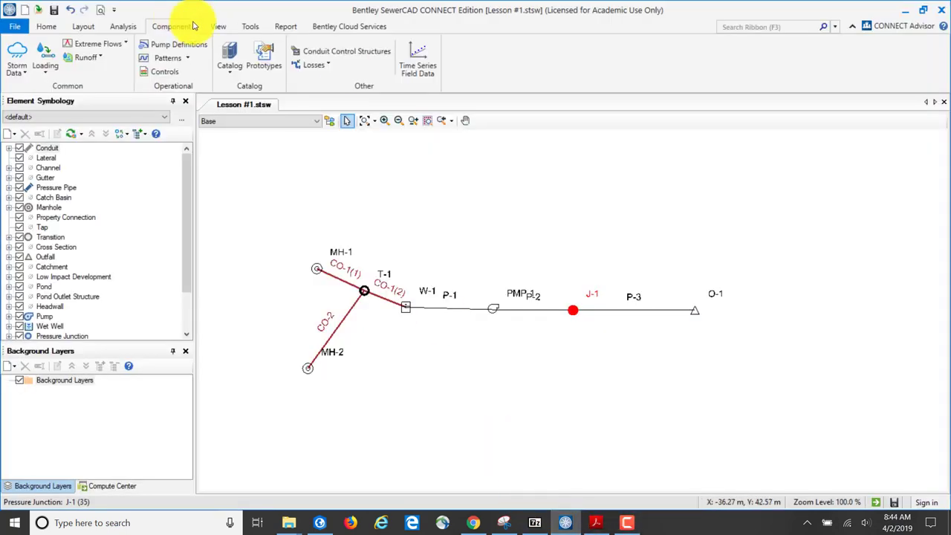
pyautogui.click(217, 26)
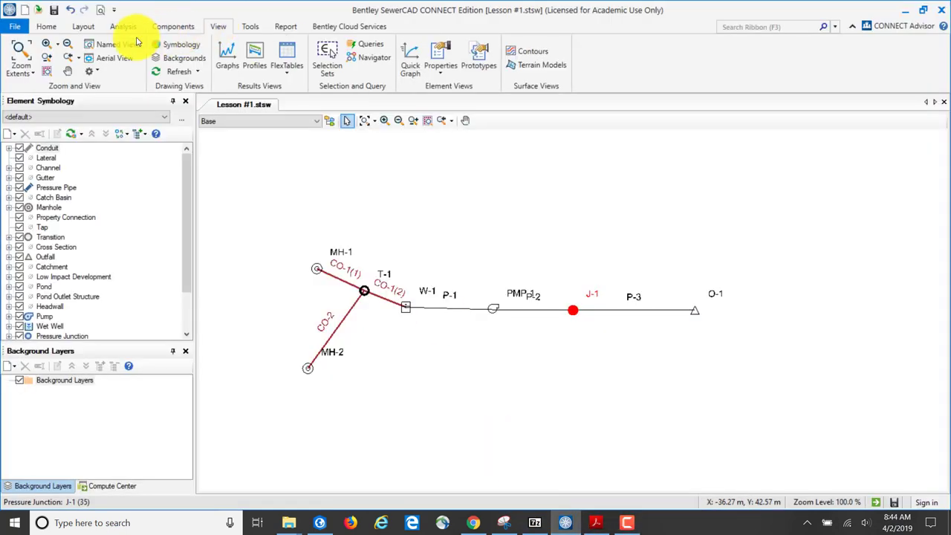
# Step: Open the predefined Conduit Table FlexTable and scroll across its columns
pyautogui.click(286, 57)
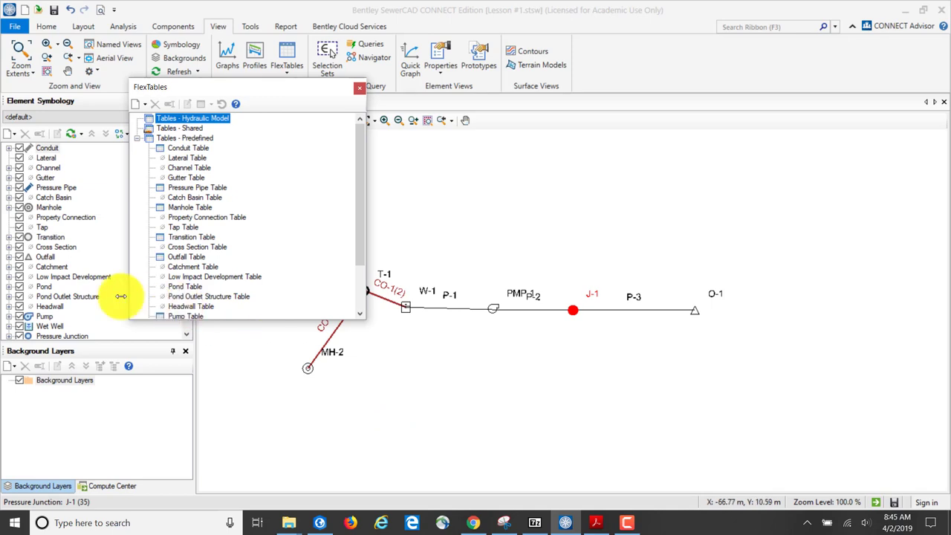
pyautogui.click(184, 149)
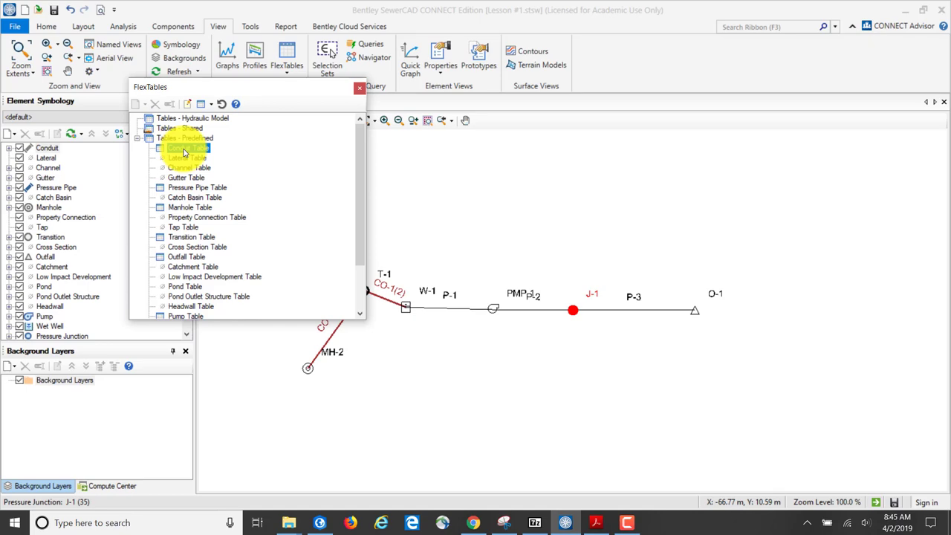
pyautogui.doubleClick(184, 148)
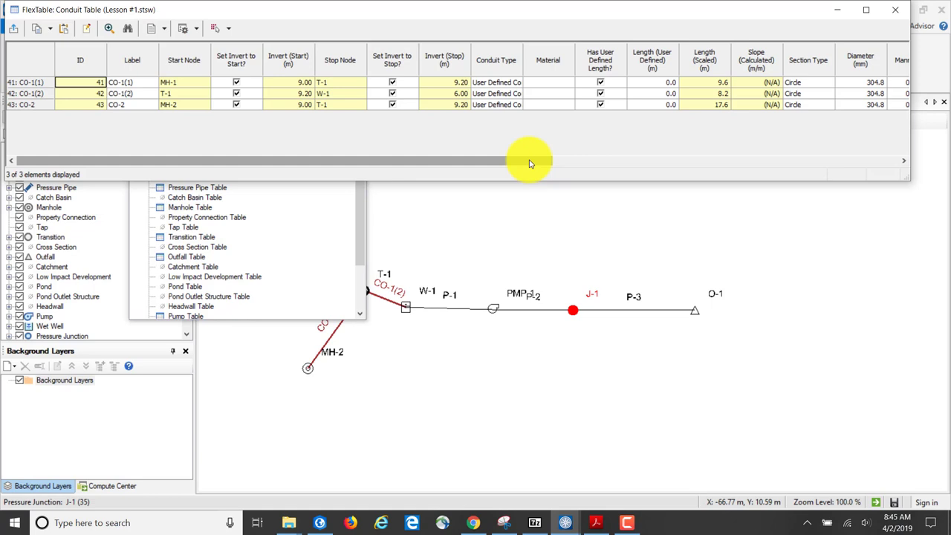
pyautogui.moveTo(530, 164); pyautogui.dragTo(335, 138)
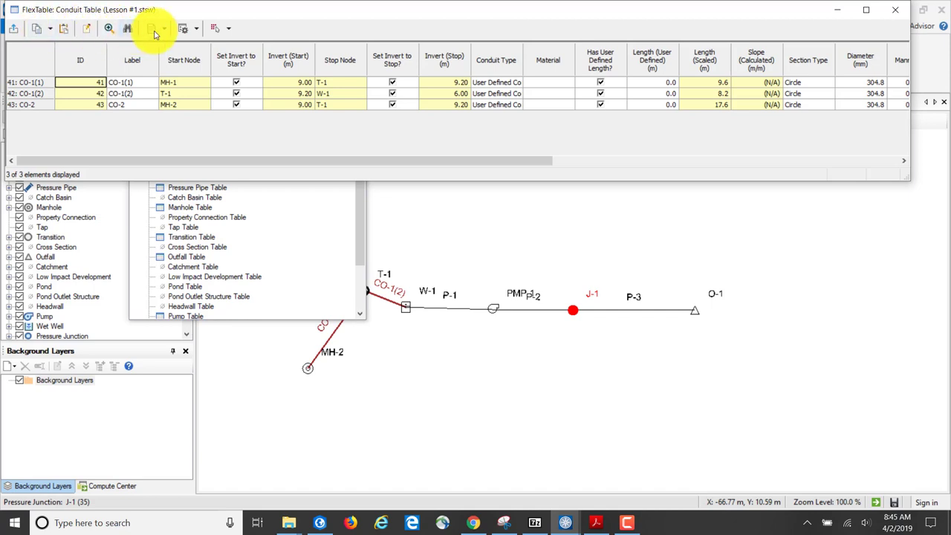
pyautogui.click(85, 28)
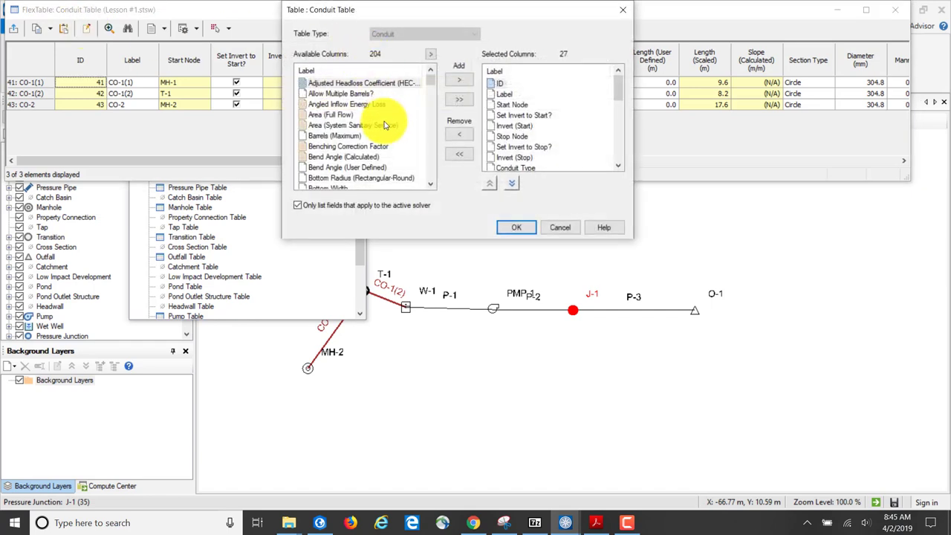
pyautogui.click(338, 94)
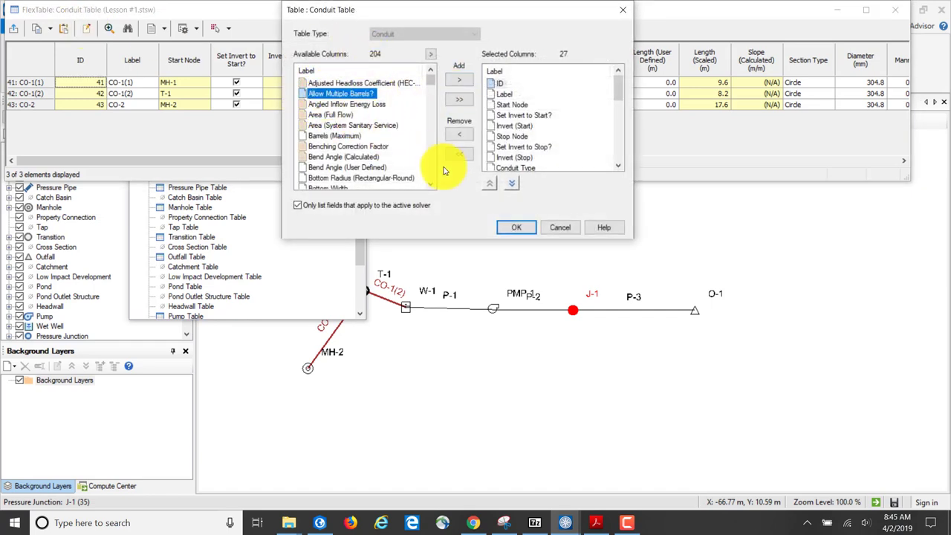
pyautogui.click(517, 229)
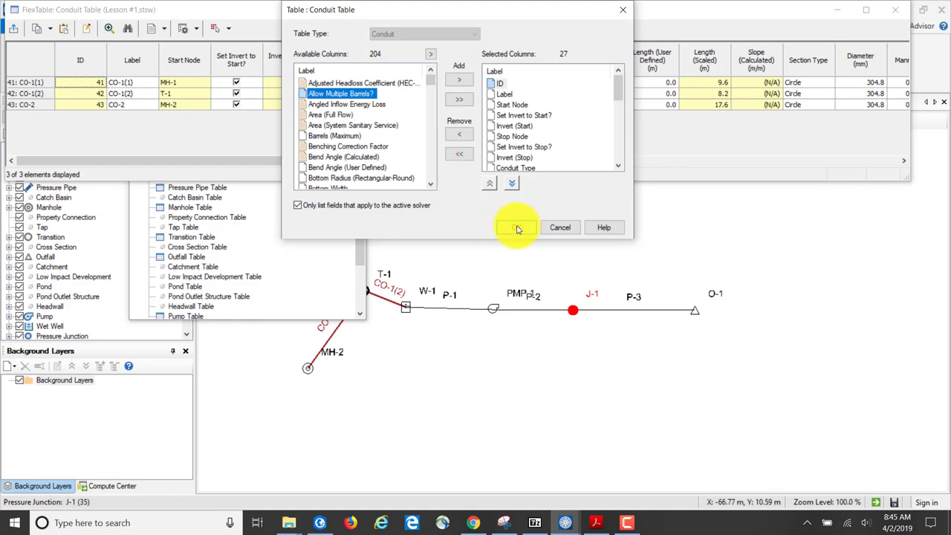
pyautogui.click(560, 228)
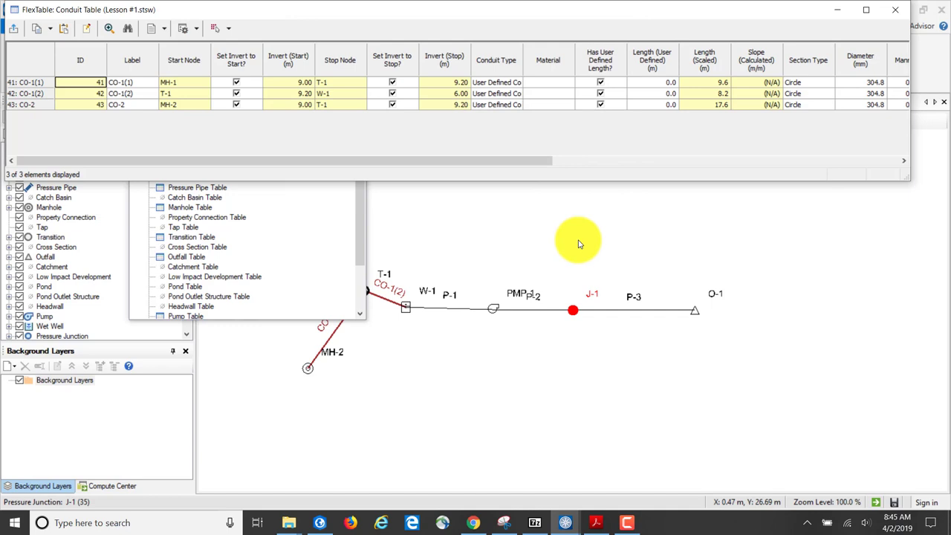
# Step: Scroll the guide down to Table 2-7: Conduit Input Data on page 14
pyautogui.click(594, 524)
pyautogui.scroll(-5, 474, 294)
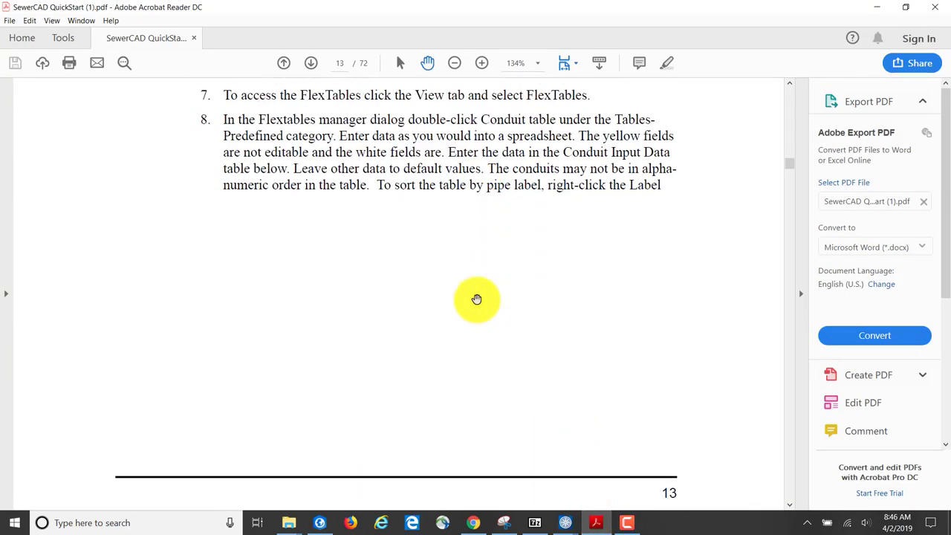
pyautogui.scroll(-10, 476, 298)
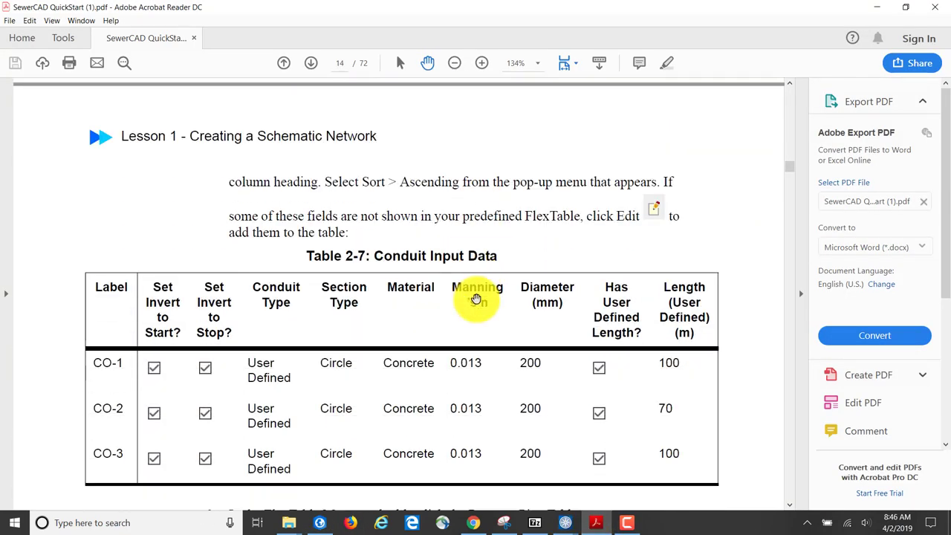
pyautogui.scroll(-3, 476, 299)
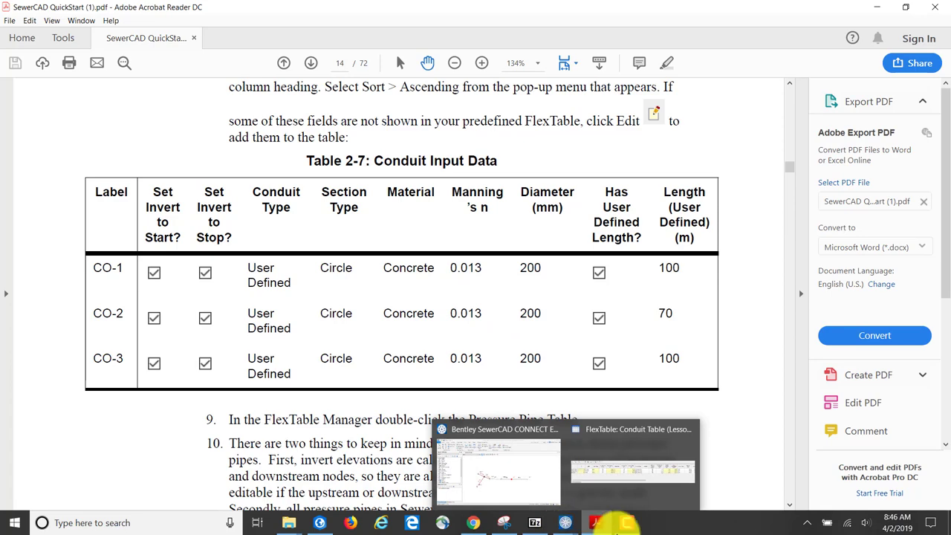
pyautogui.moveTo(569, 522)
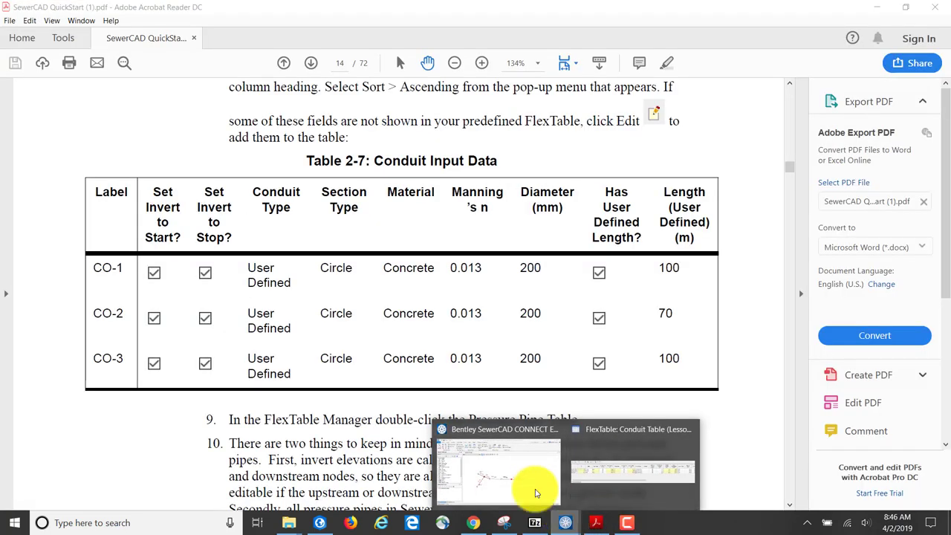
# Step: Bring the Conduit FlexTable back to the front and drag it lower on screen
pyautogui.click(601, 469)
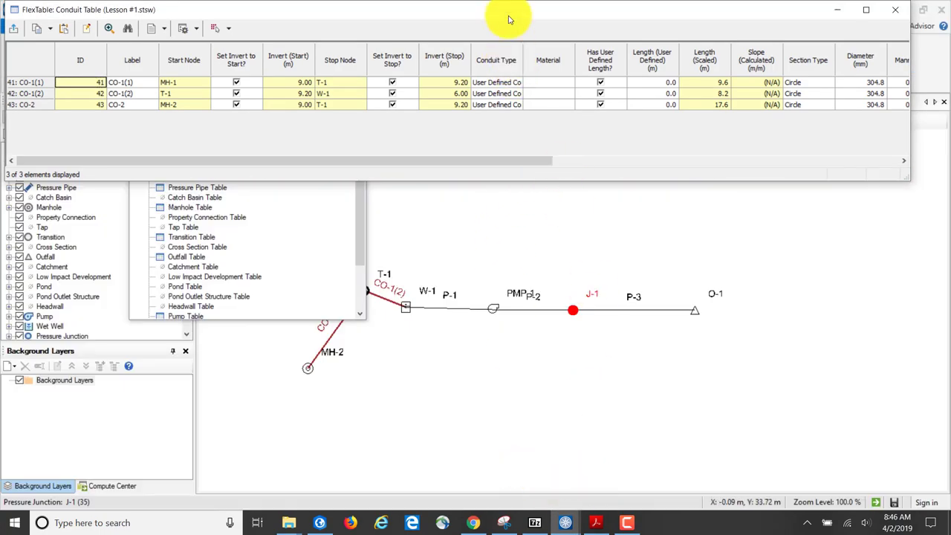
pyautogui.moveTo(509, 20); pyautogui.dragTo(552, 182)
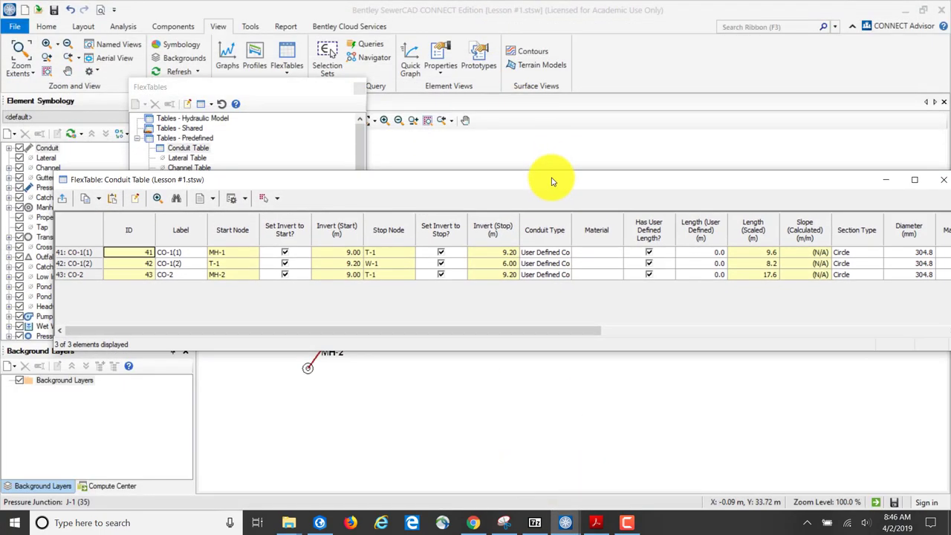
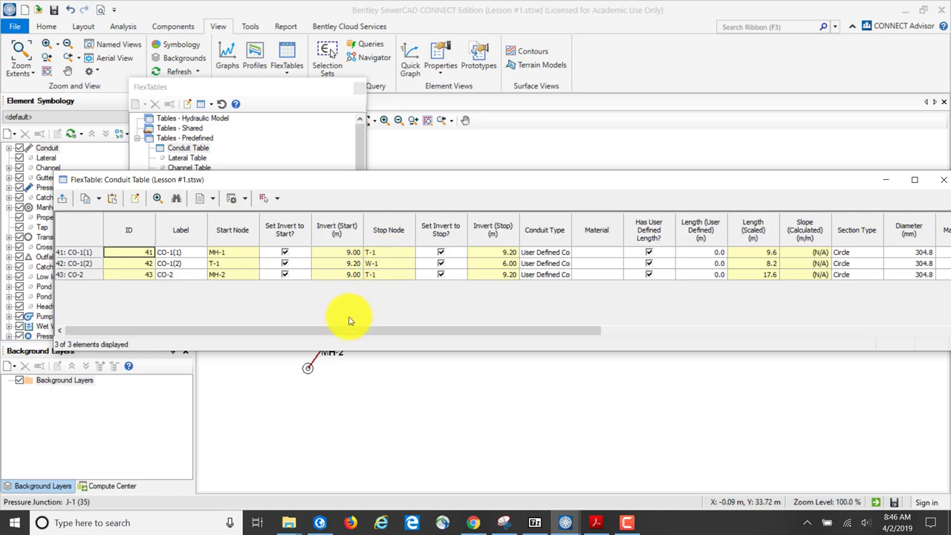
# Step: Set the material of conduits 41, 42 and 43 to Concrete in the Conduit FlexTable
pyautogui.moveTo(376, 334); pyautogui.dragTo(399, 330)
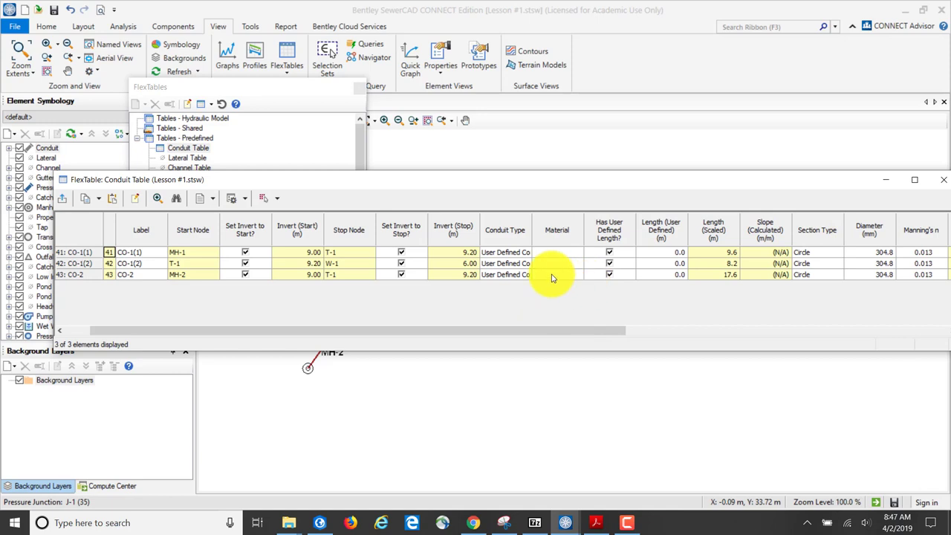
pyautogui.click(572, 253)
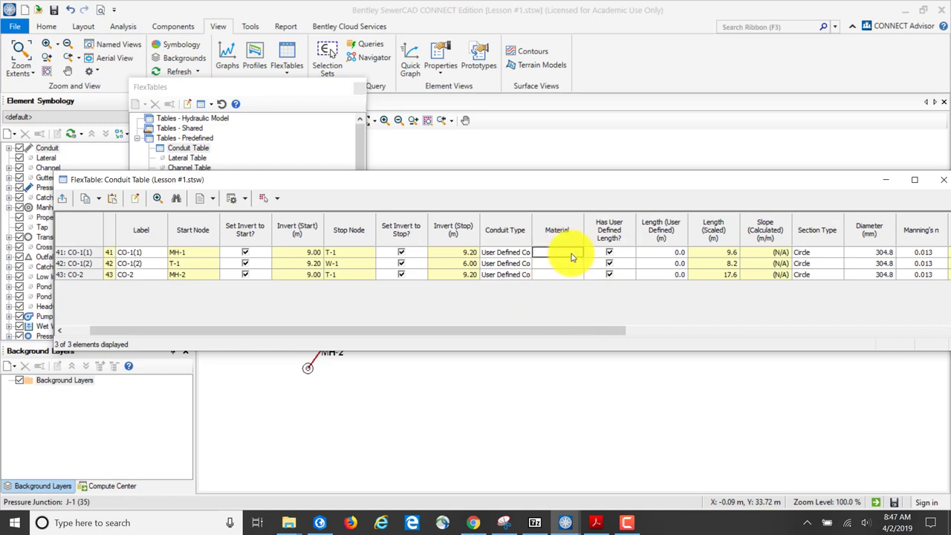
pyautogui.click(577, 253)
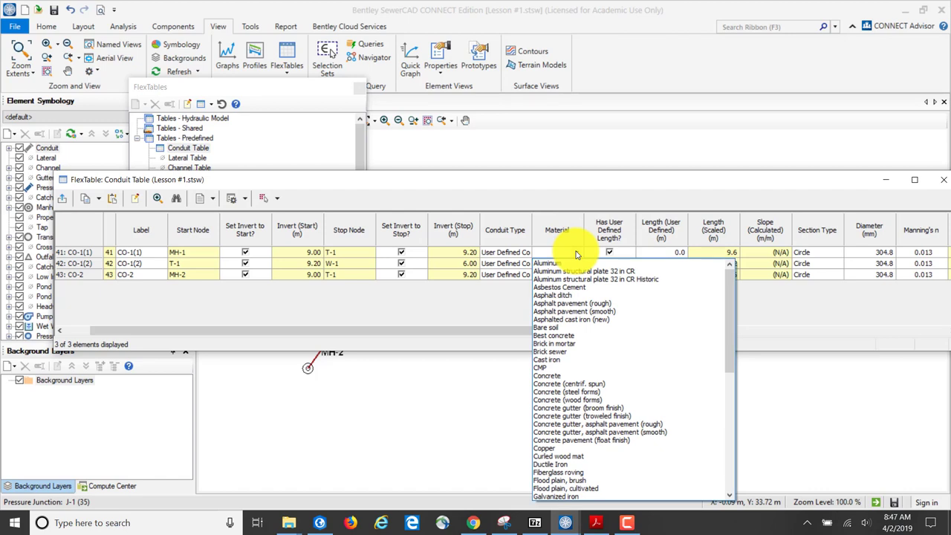
pyautogui.click(561, 378)
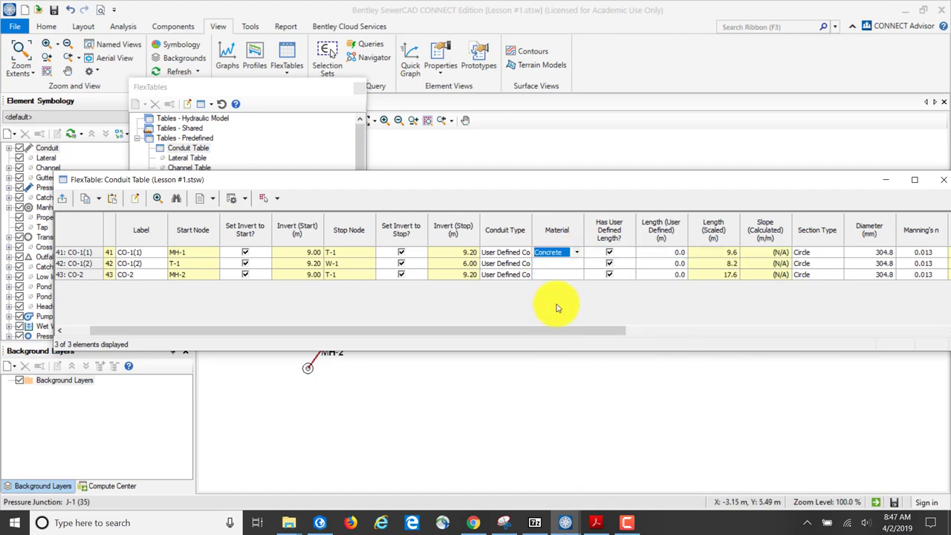
pyautogui.click(559, 264)
pyautogui.click(559, 265)
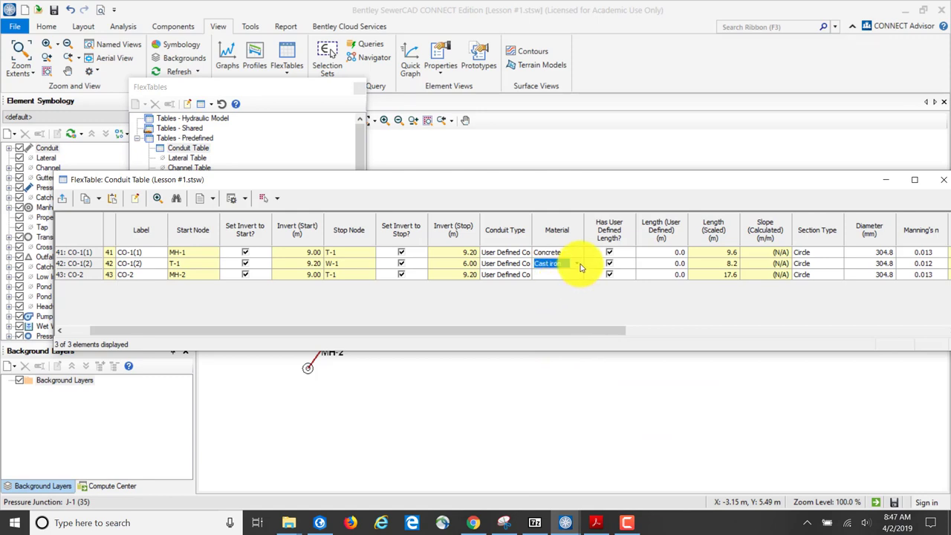
pyautogui.click(579, 265)
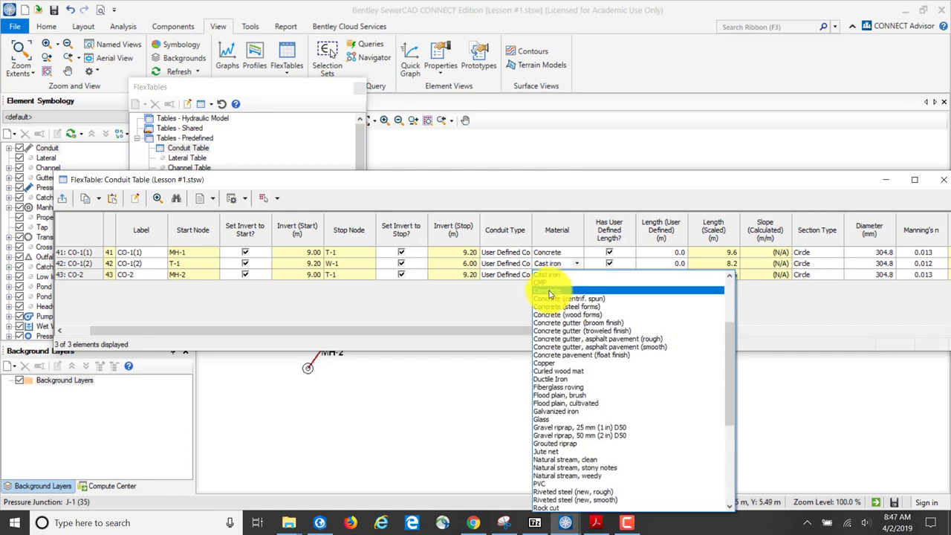
pyautogui.click(550, 291)
pyautogui.click(559, 275)
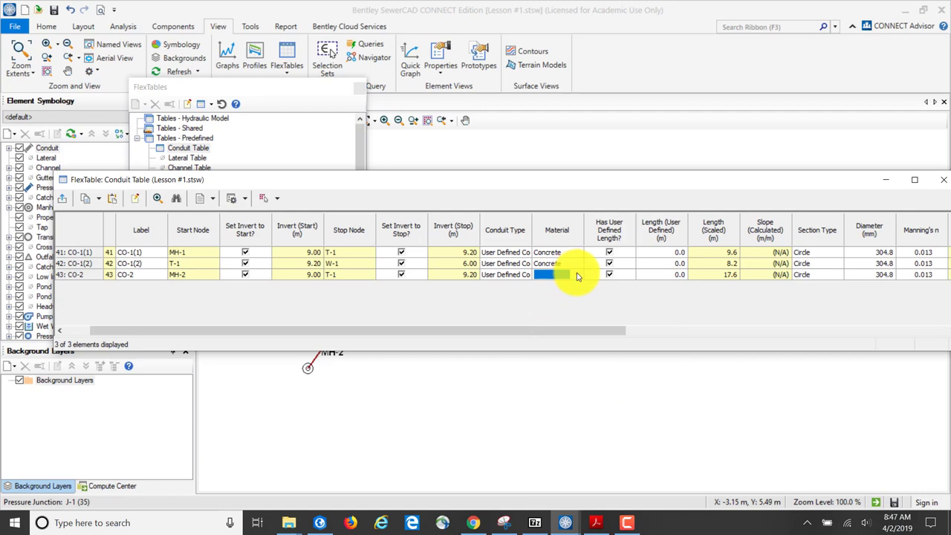
pyautogui.click(577, 275)
pyautogui.click(553, 402)
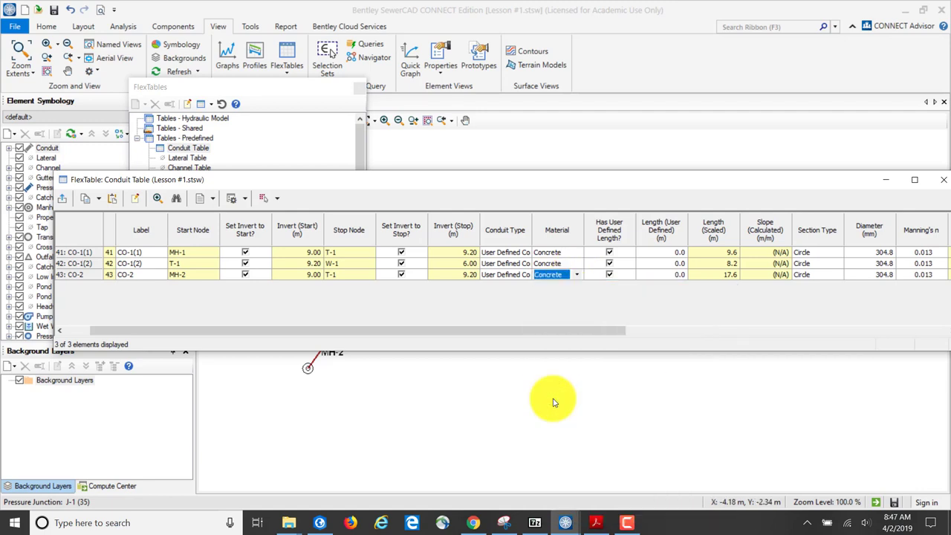
pyautogui.click(636, 311)
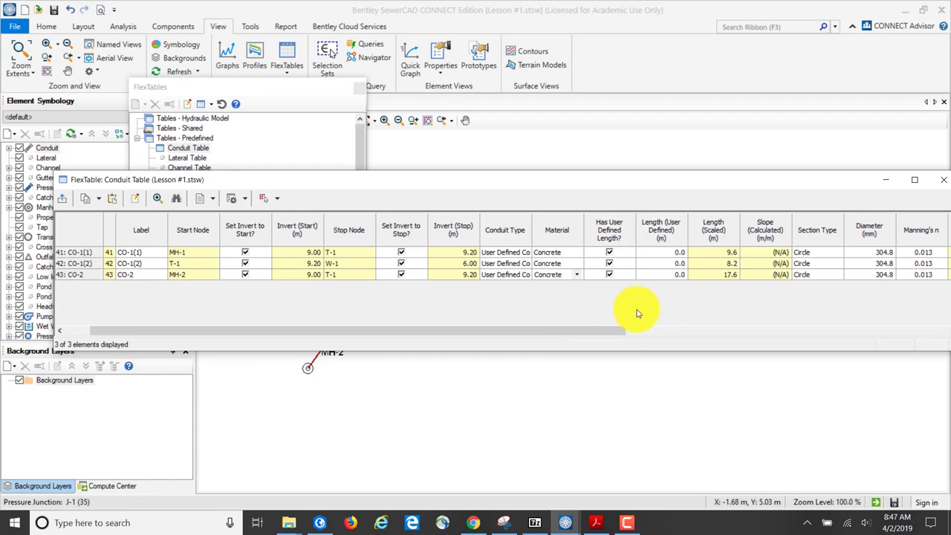
# Step: Give the three conduits a 200 mm diameter
pyautogui.moveTo(594, 333); pyautogui.dragTo(711, 329)
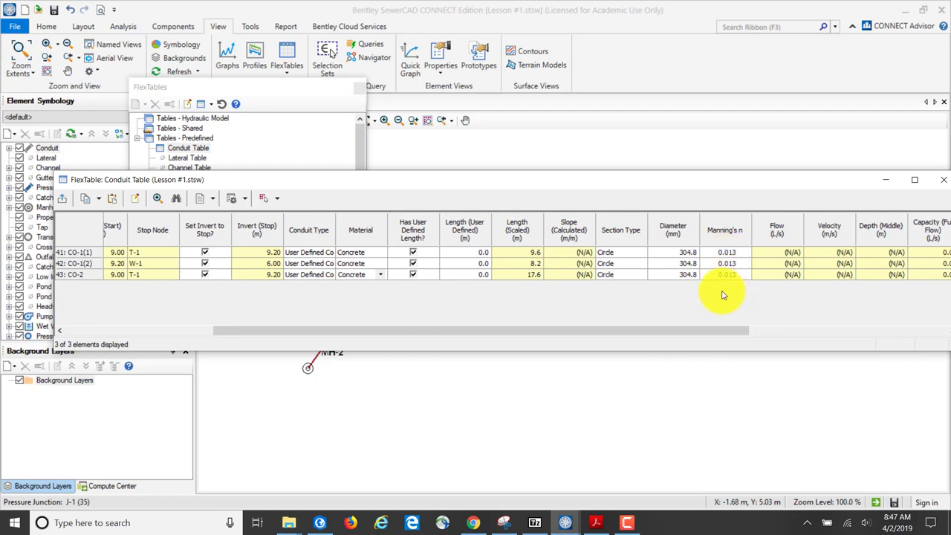
pyautogui.click(678, 254)
pyautogui.write('2')
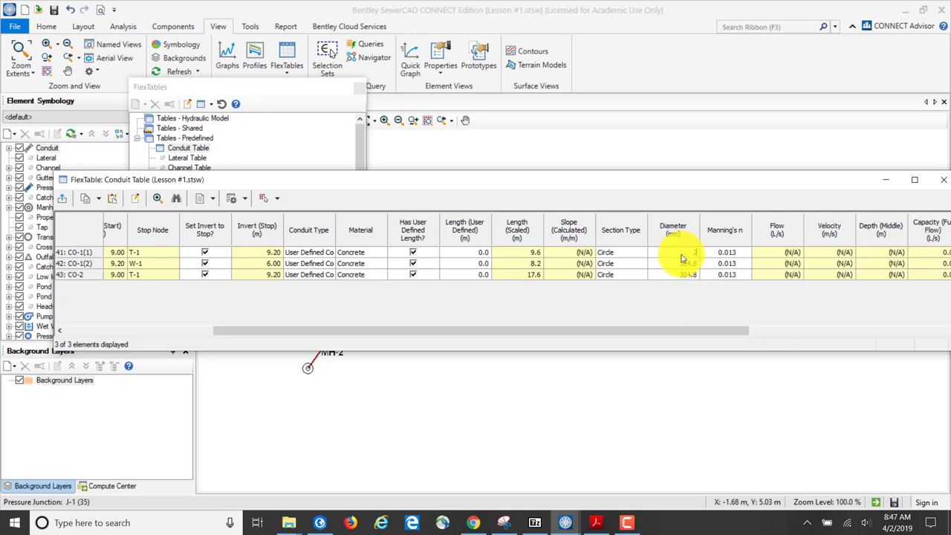
pyautogui.write('00')
pyautogui.press('Return')
pyautogui.write('200')
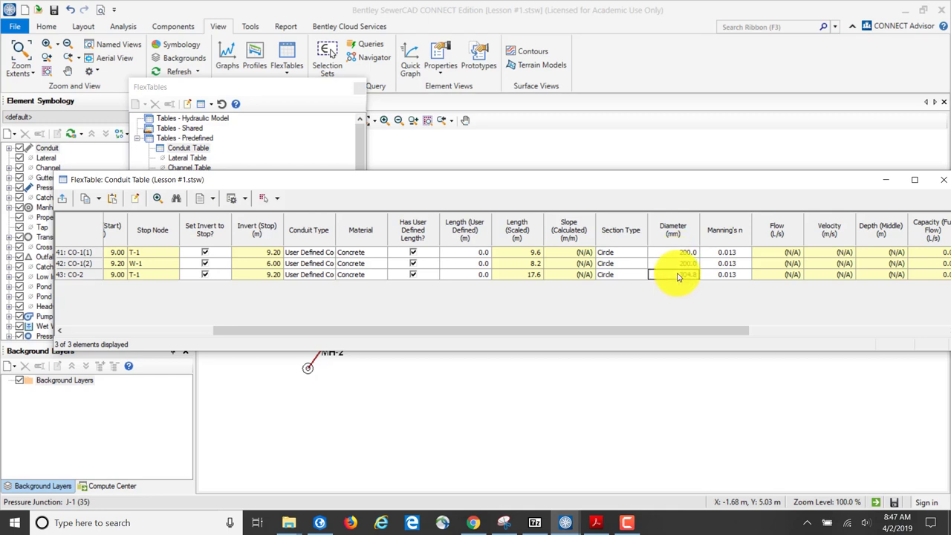
pyautogui.write('2')
pyautogui.press('Return')
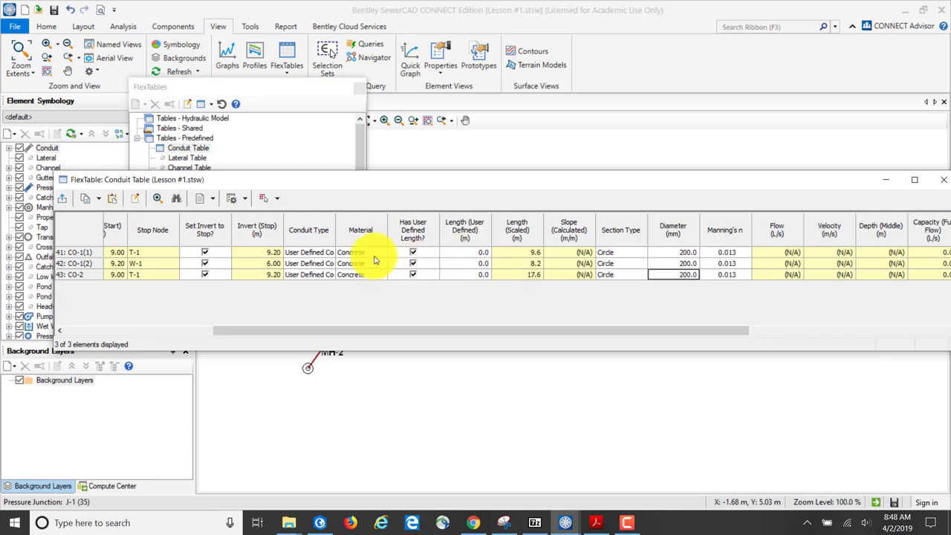
# Step: Enter user-defined lengths of 100, 70 and 100 m for the three conduits
pyautogui.click(463, 253)
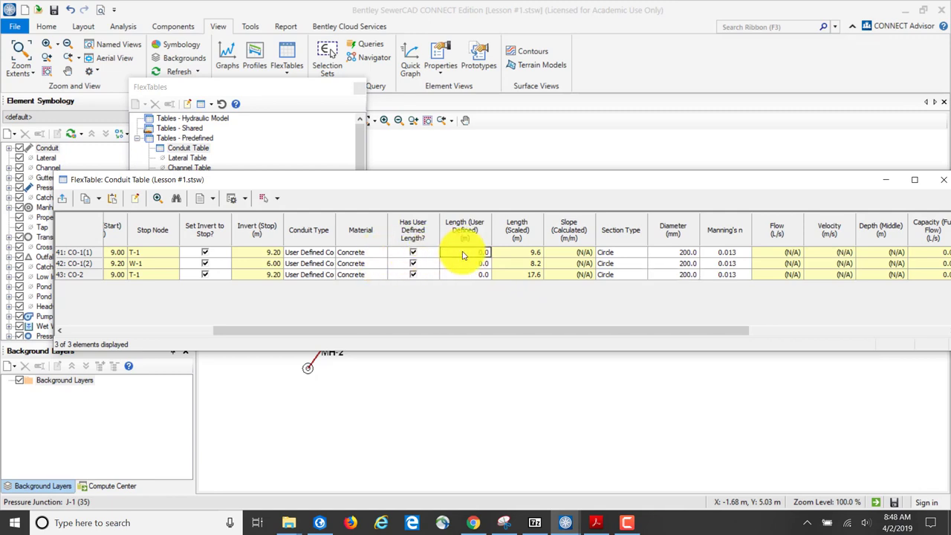
pyautogui.click(463, 253)
pyautogui.write('100')
pyautogui.click(473, 265)
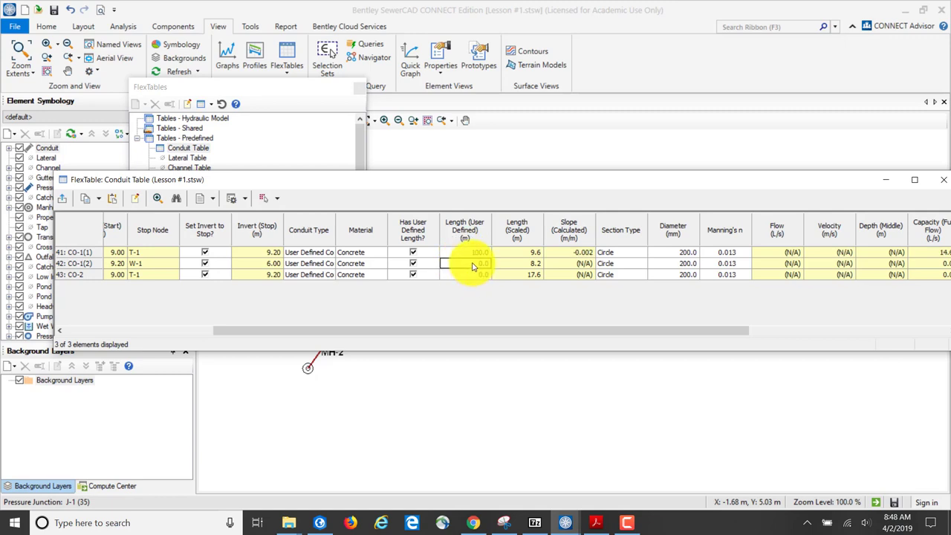
pyautogui.write('3')
pyautogui.write('0')
pyautogui.press('Return')
pyautogui.write('1')
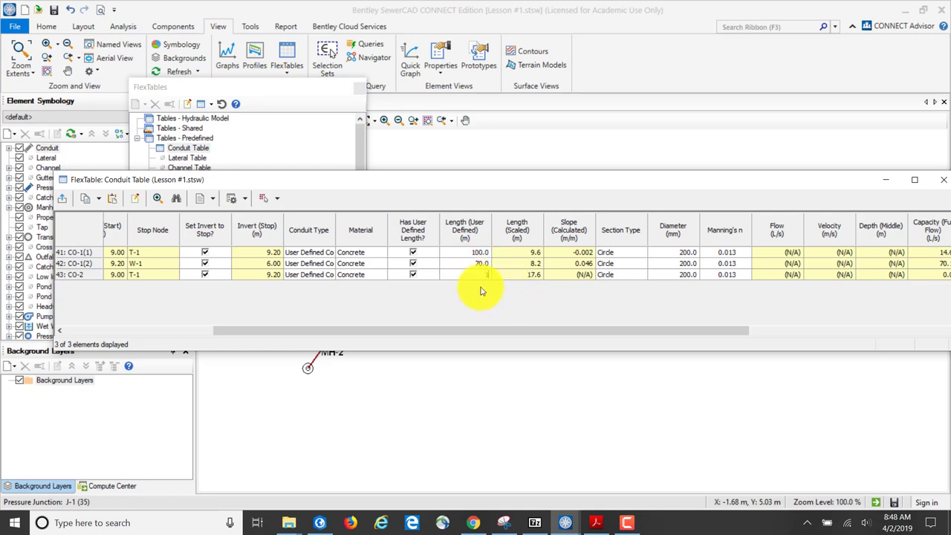
pyautogui.write('00')
pyautogui.press('Return')
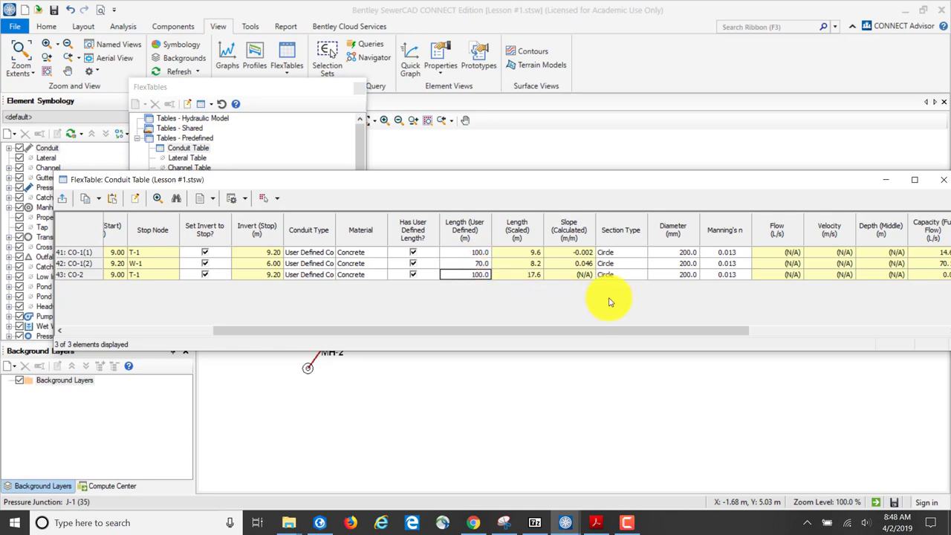
pyautogui.click(596, 521)
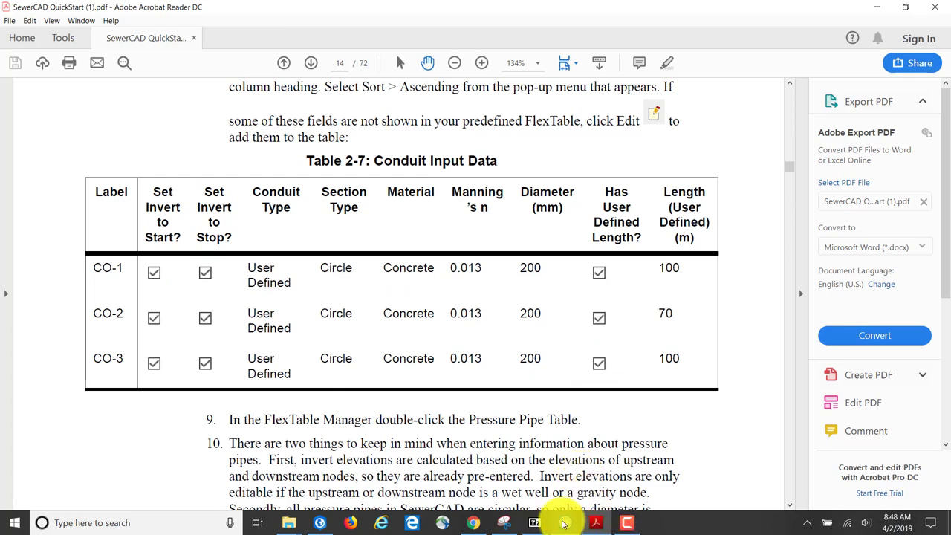
# Step: Compare PDF Table 2-7's conduit data, then go back to SewerCAD's Conduit FlexTable
pyautogui.moveTo(561, 522)
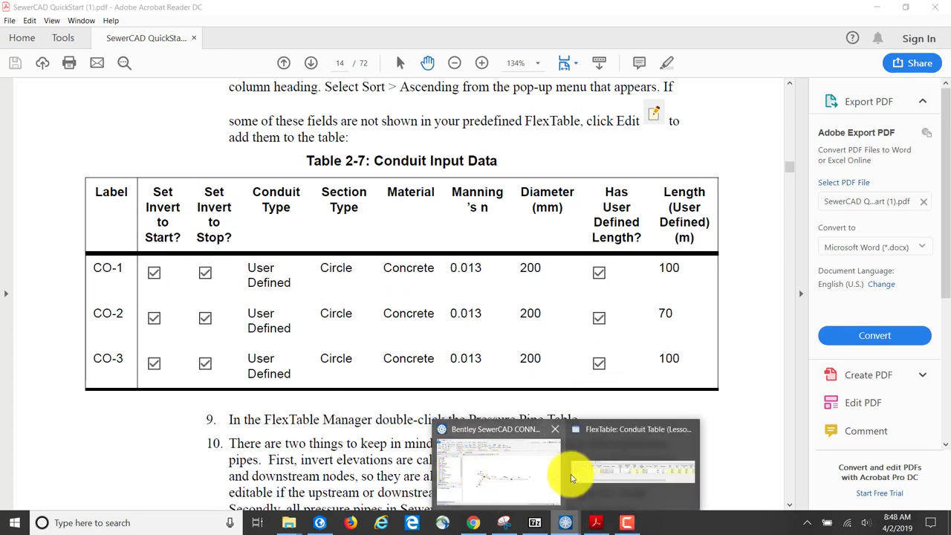
pyautogui.click(594, 474)
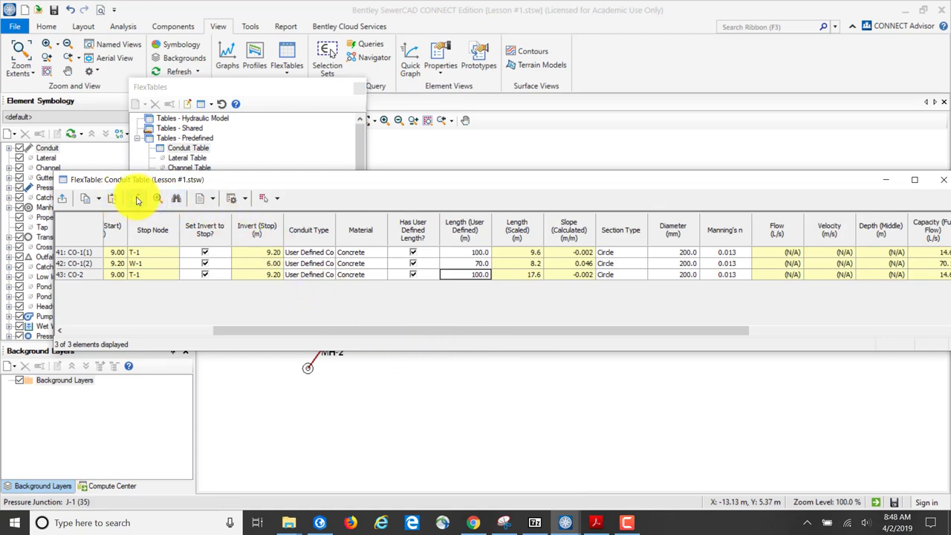
# Step: Add the Elevation (Maximum Tailwater) column to the conduit table layout
pyautogui.click(137, 199)
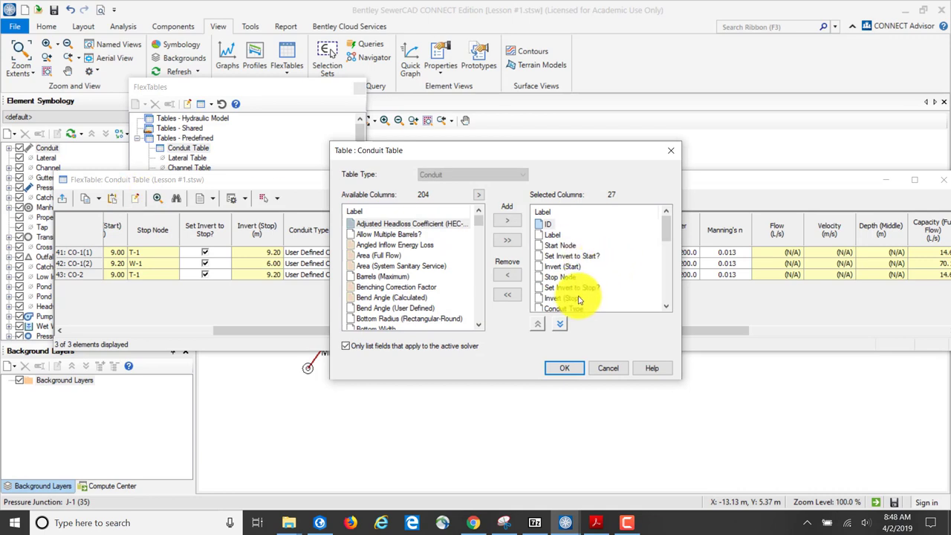
pyautogui.moveTo(480, 222); pyautogui.dragTo(479, 288)
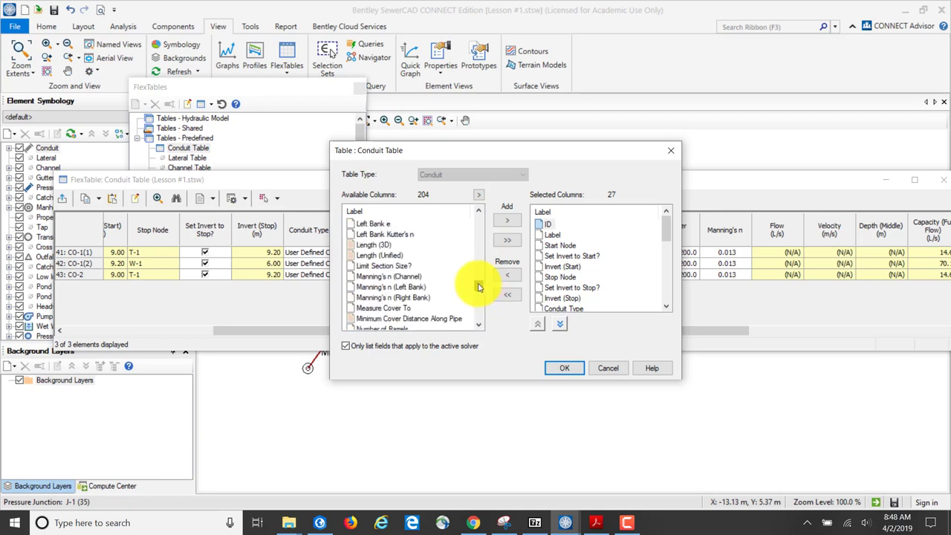
pyautogui.scroll(1, 479, 286)
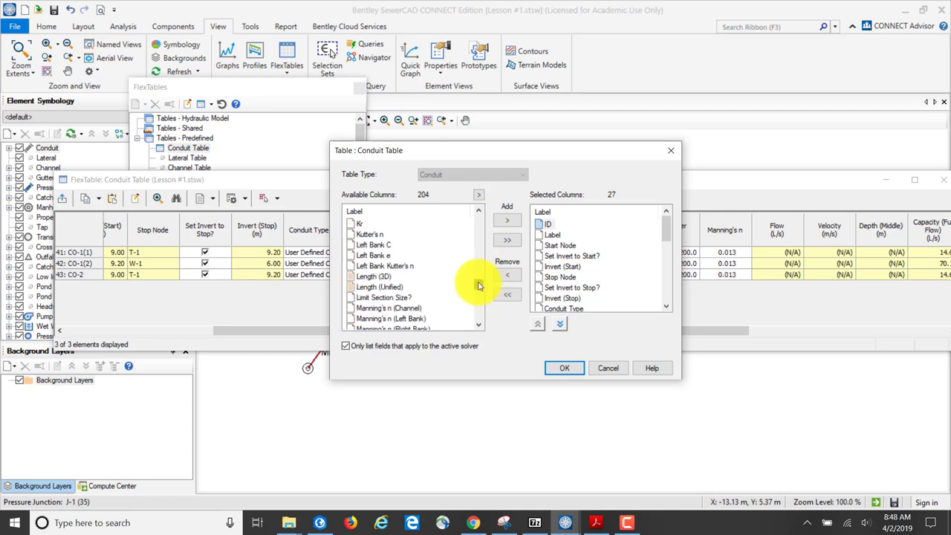
pyautogui.moveTo(478, 286); pyautogui.dragTo(479, 252)
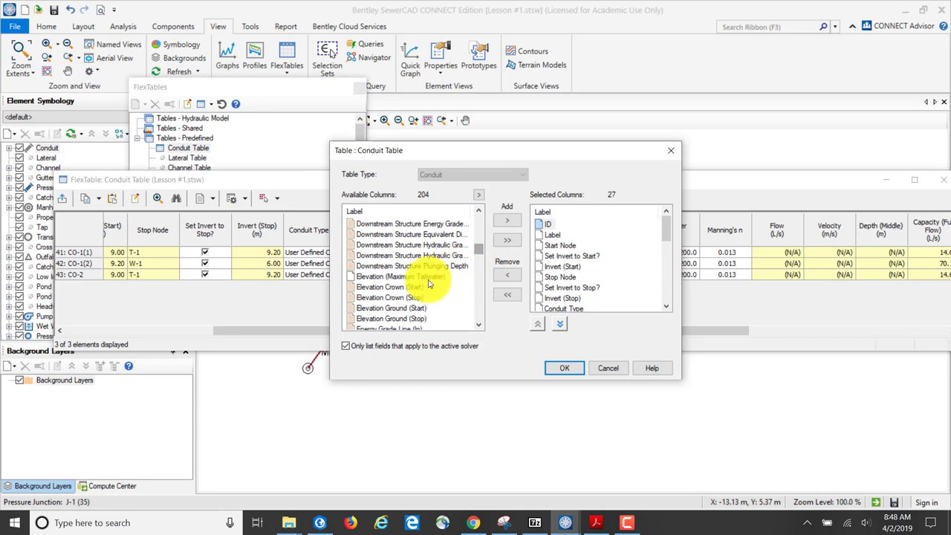
pyautogui.click(388, 276)
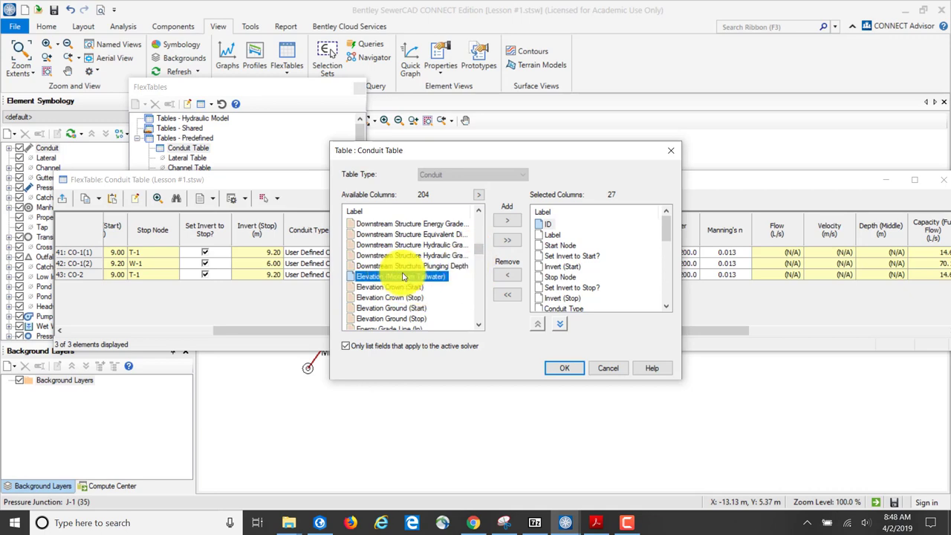
pyautogui.click(509, 223)
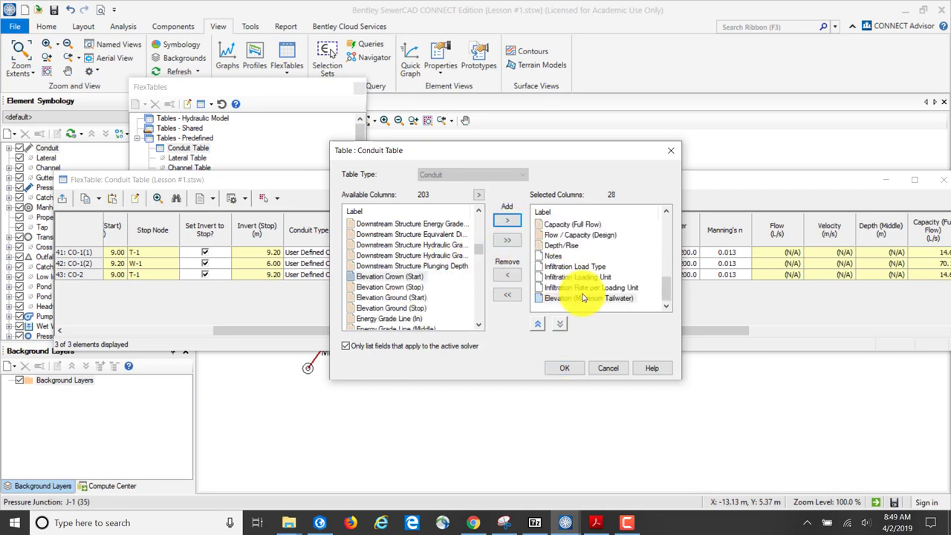
pyautogui.click(561, 368)
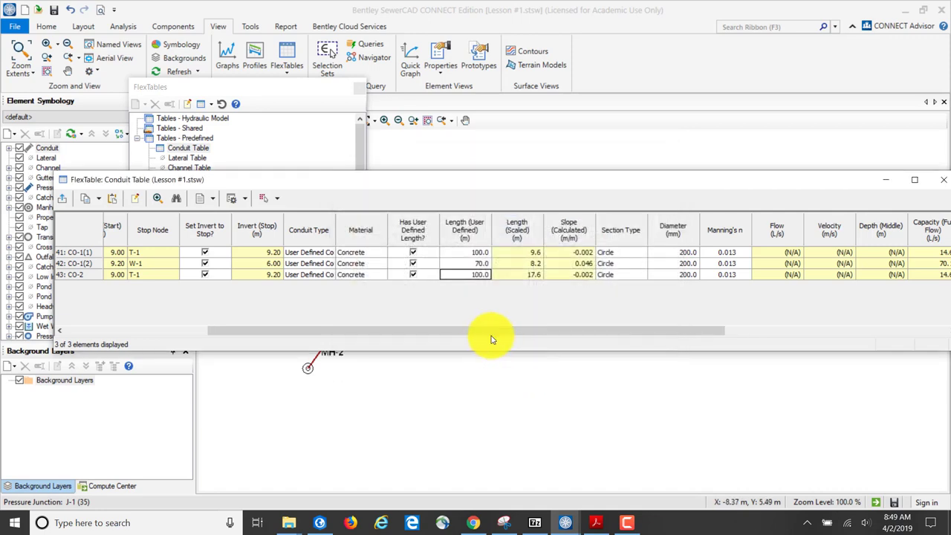
pyautogui.moveTo(493, 332); pyautogui.dragTo(524, 327)
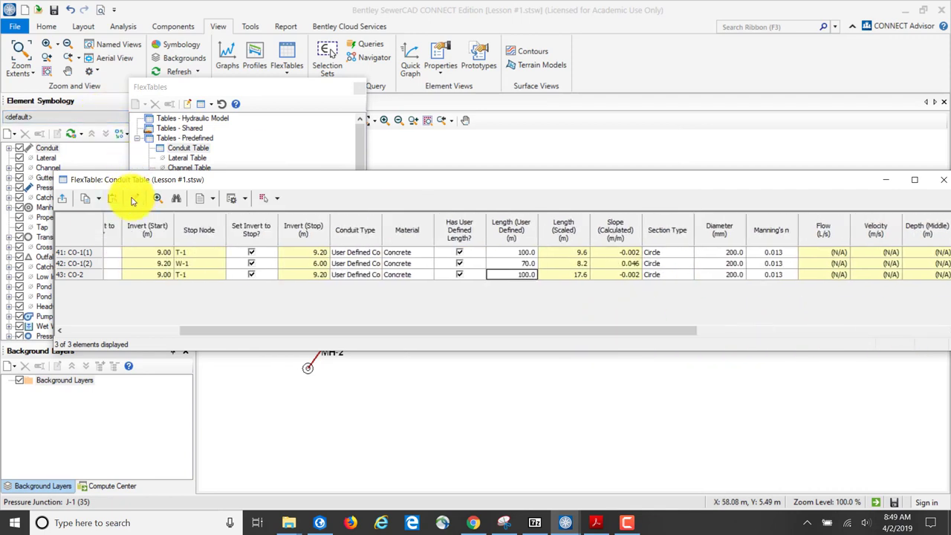
# Step: Remove the maximum tailwater elevation column and move Manning's n above Diameter
pyautogui.click(132, 199)
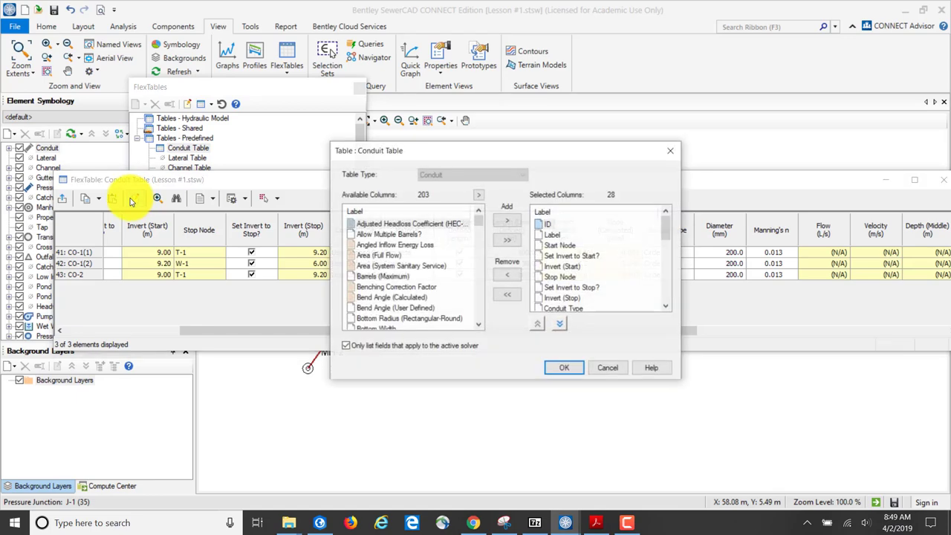
pyautogui.moveTo(667, 235); pyautogui.dragTo(665, 318)
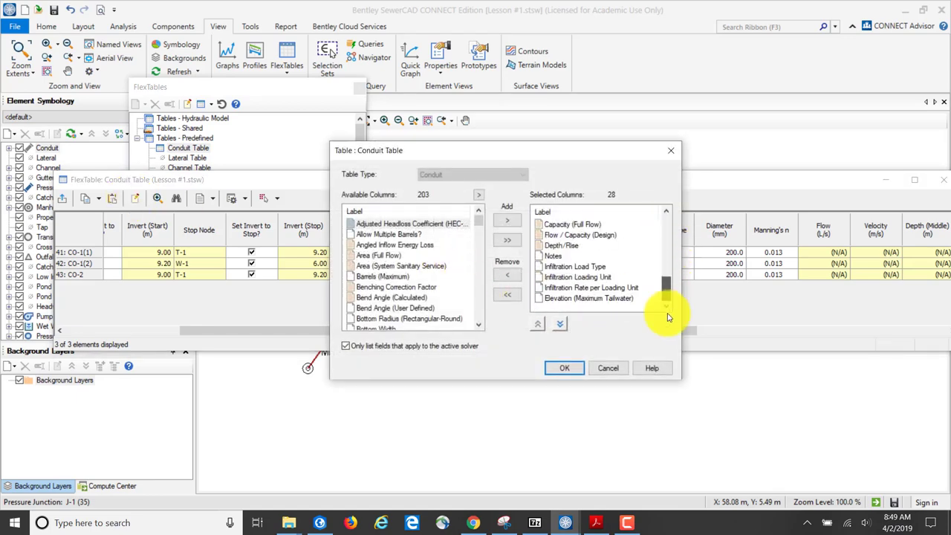
pyautogui.click(601, 298)
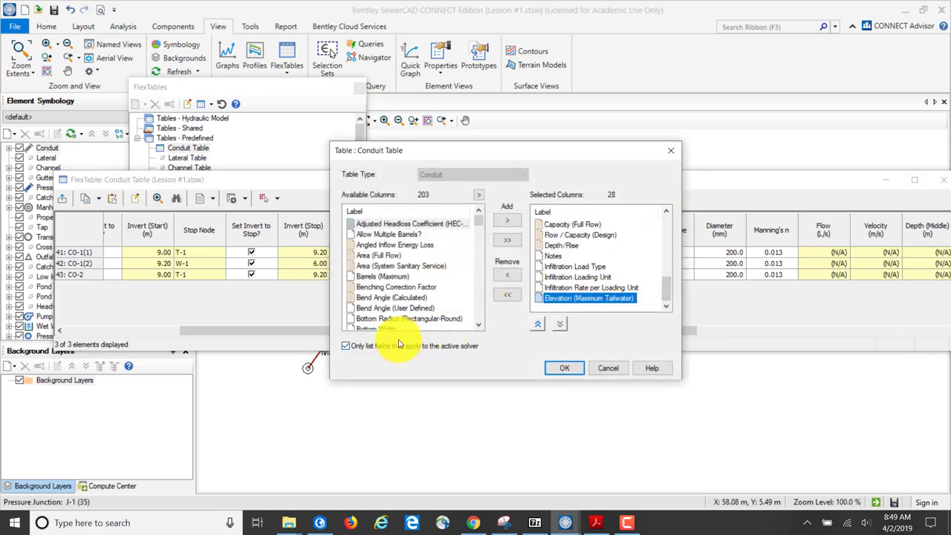
pyautogui.click(507, 275)
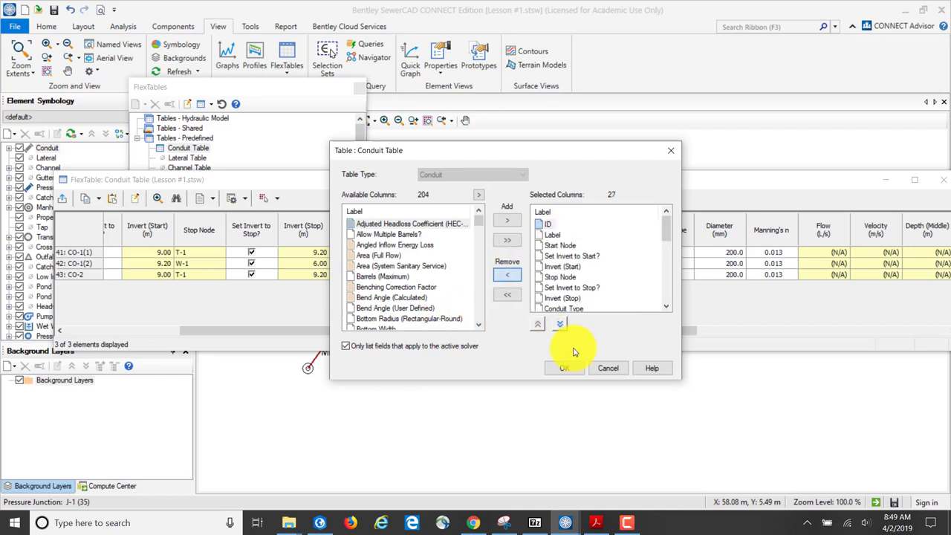
pyautogui.moveTo(667, 242); pyautogui.dragTo(669, 259)
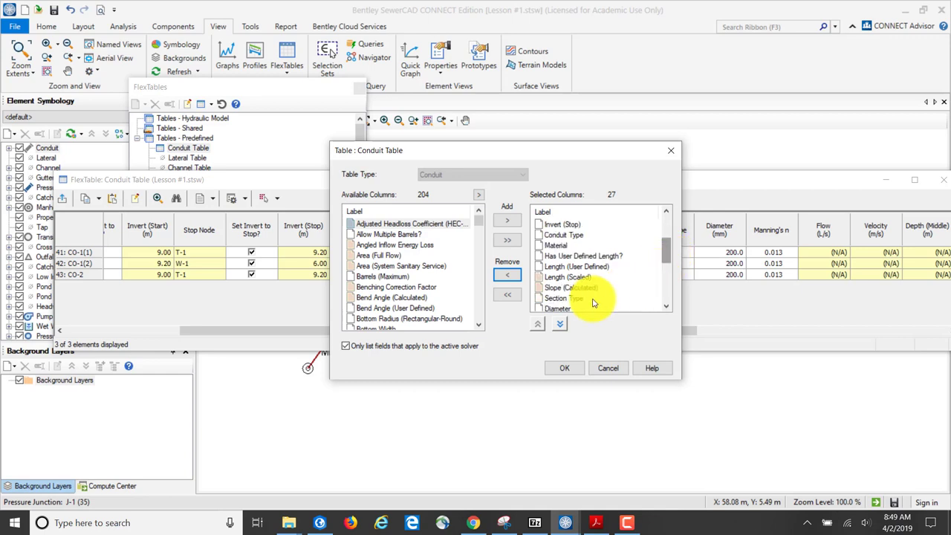
pyautogui.scroll(-1, 565, 298)
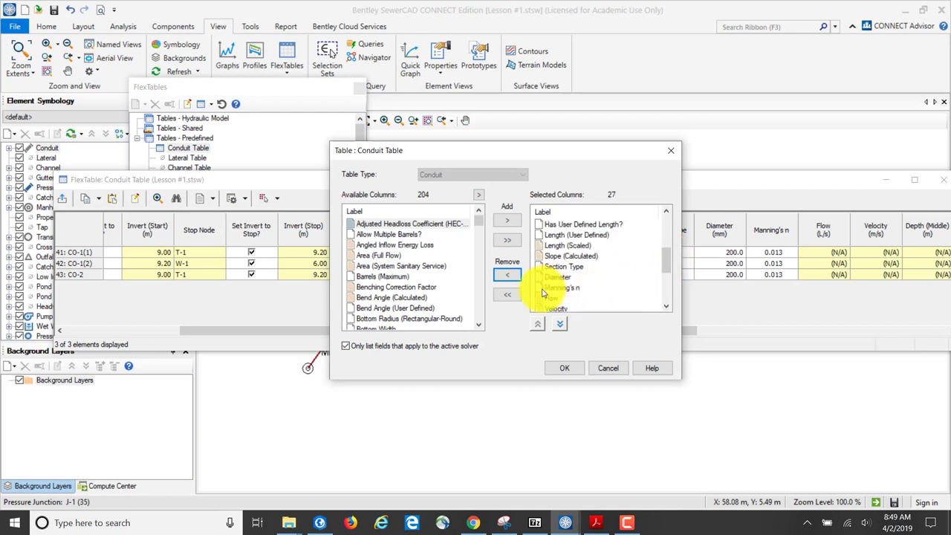
pyautogui.click(550, 288)
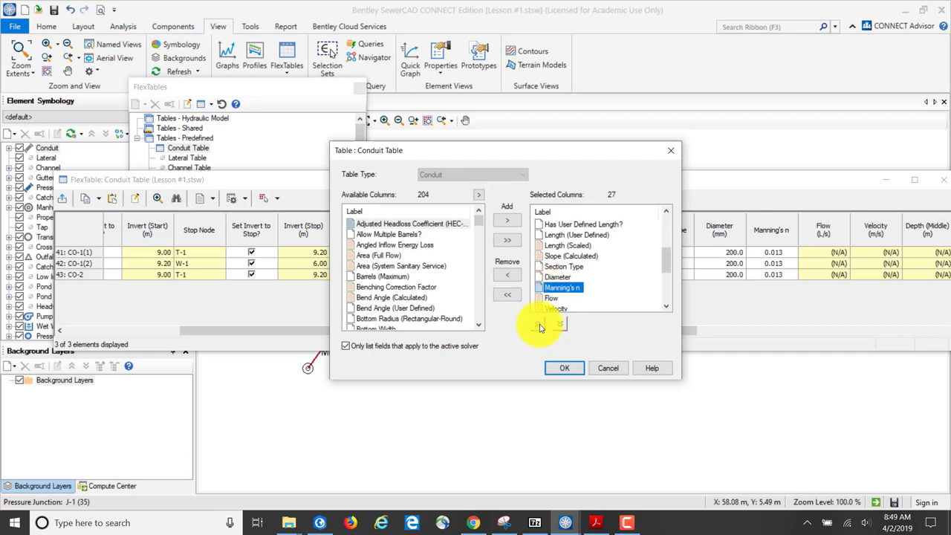
pyautogui.click(541, 325)
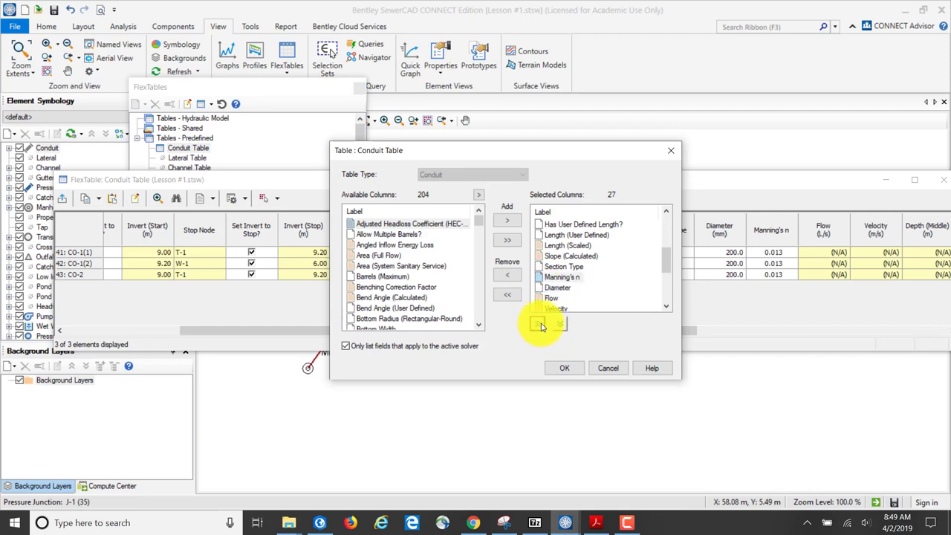
pyautogui.click(564, 369)
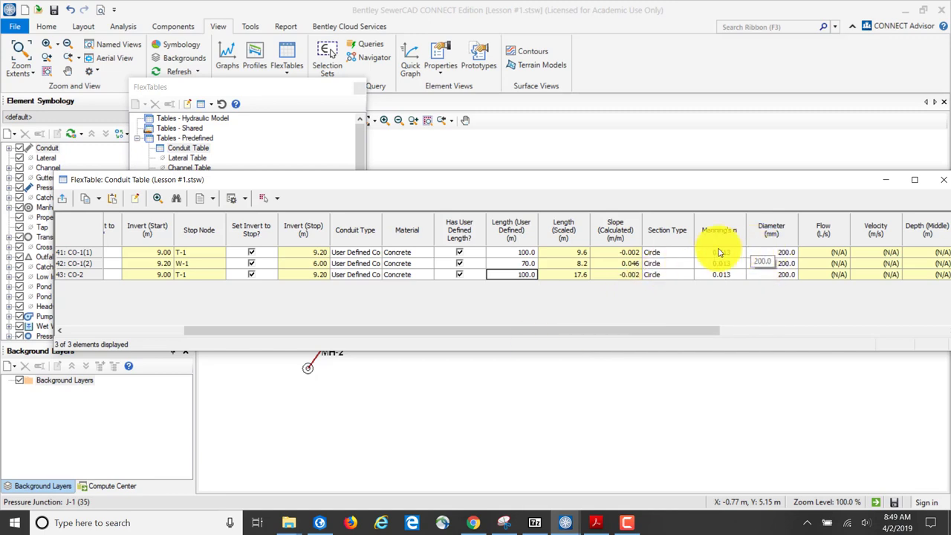
# Step: Close the conduit table and review PDF Table 2-8 Pressure Pipe Input Data
pyautogui.click(946, 180)
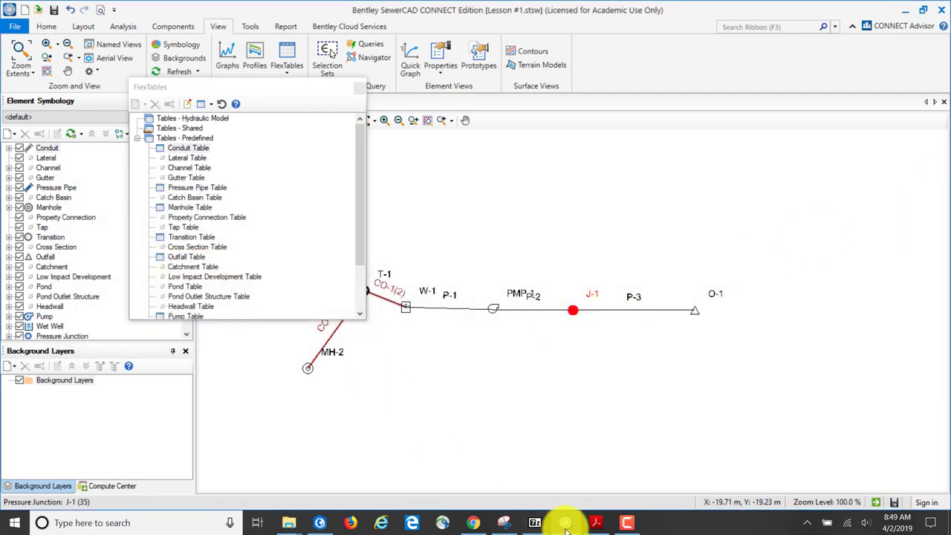
pyautogui.click(597, 523)
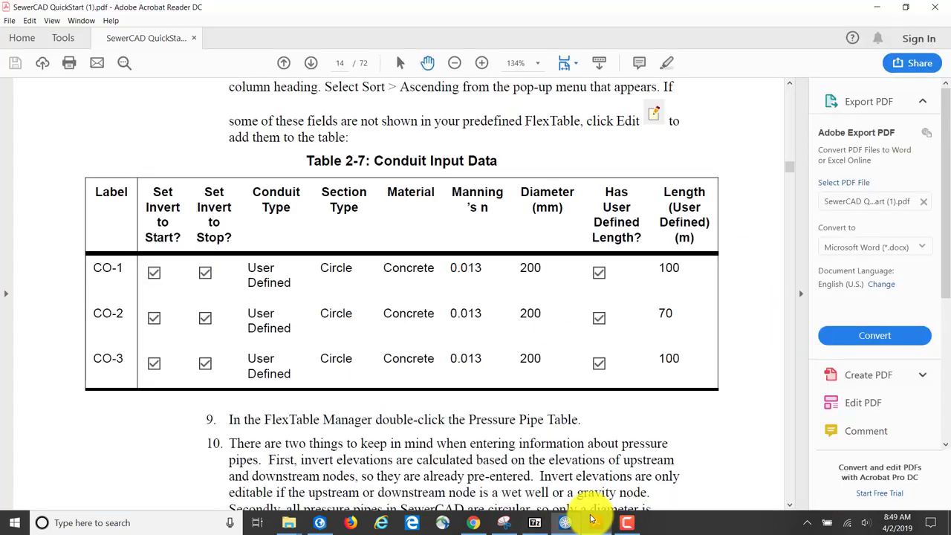
pyautogui.scroll(-3, 600, 415)
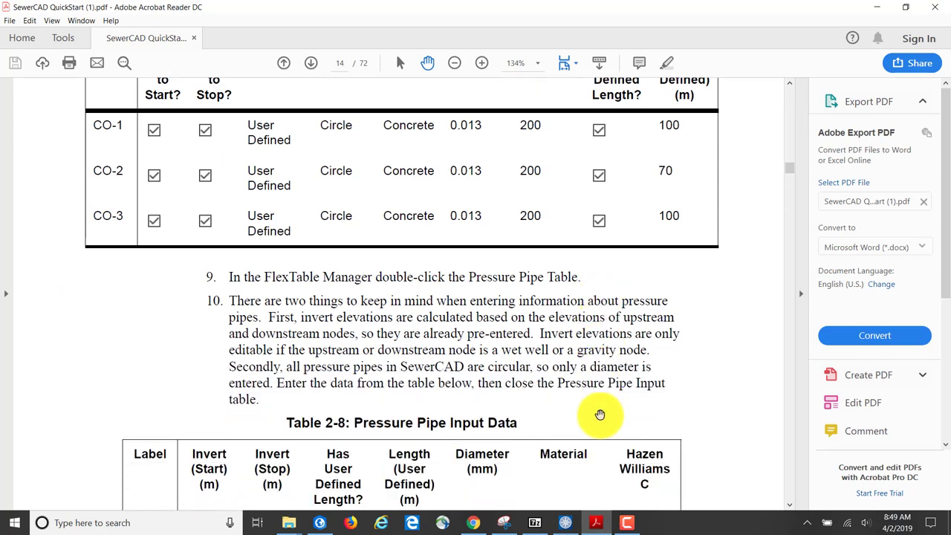
pyautogui.scroll(-3, 600, 415)
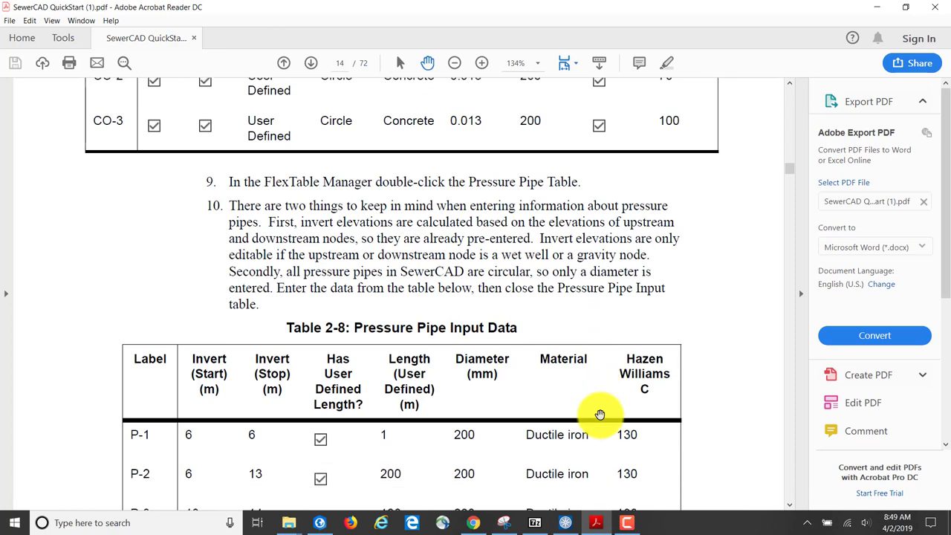
pyautogui.scroll(-2, 600, 415)
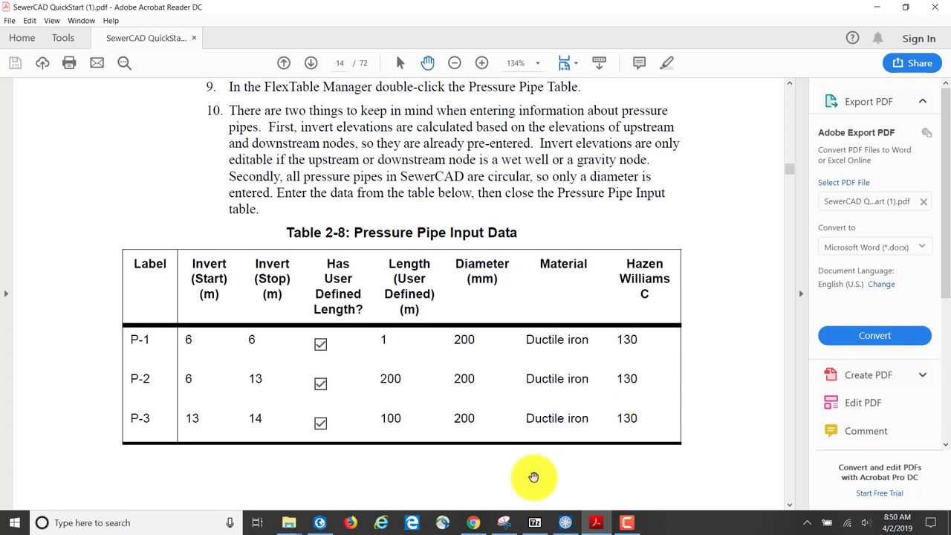
pyautogui.click(566, 522)
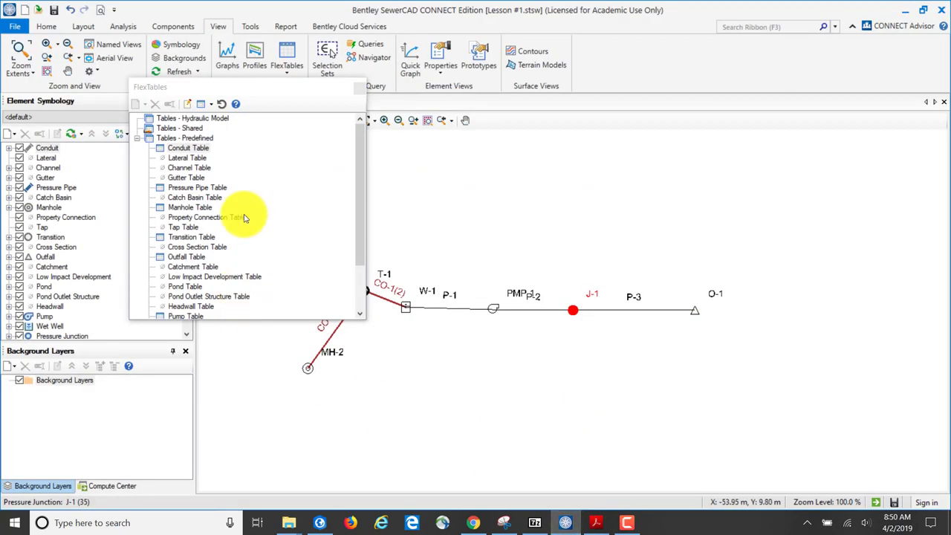
# Step: Open the Pressure Pipe Table and mark P-1, P-2 and P-3 lengths as user defined
pyautogui.click(197, 188)
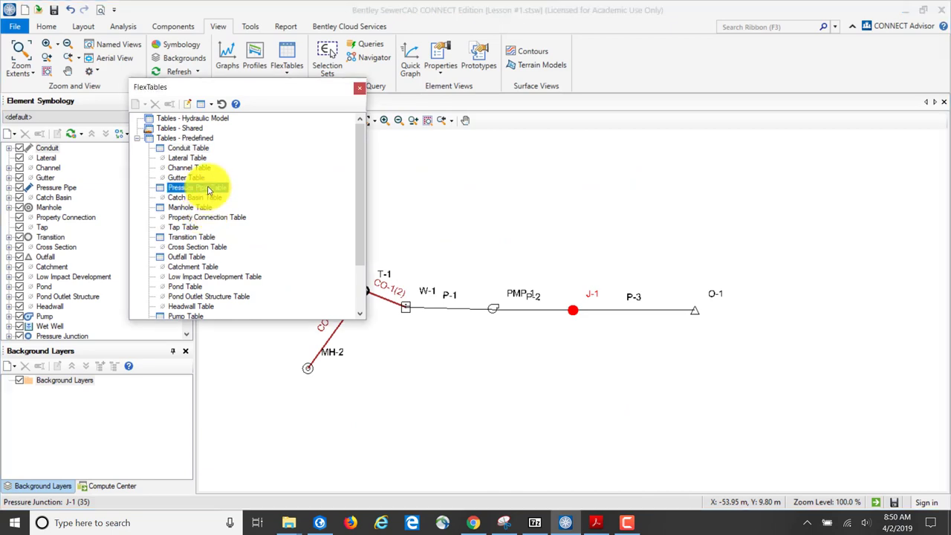
pyautogui.doubleClick(208, 190)
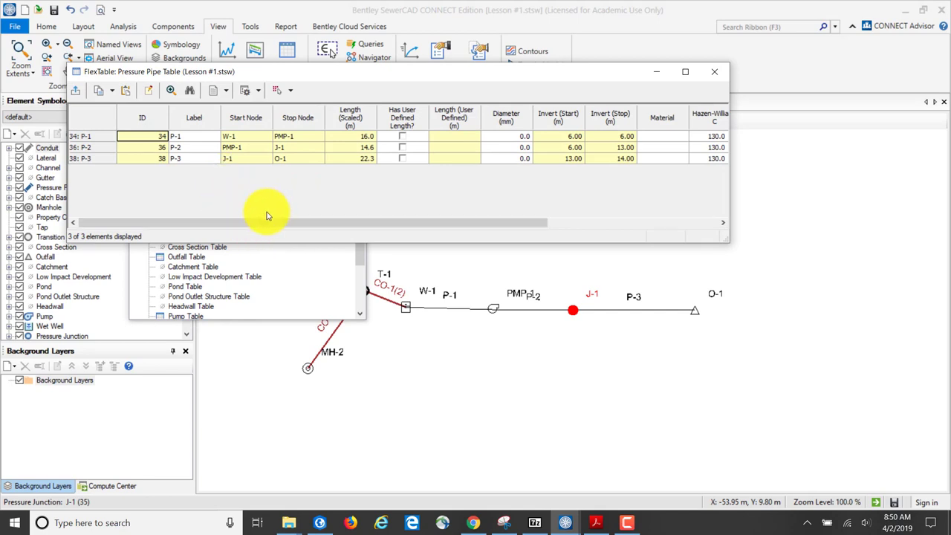
pyautogui.click(405, 138)
pyautogui.click(403, 147)
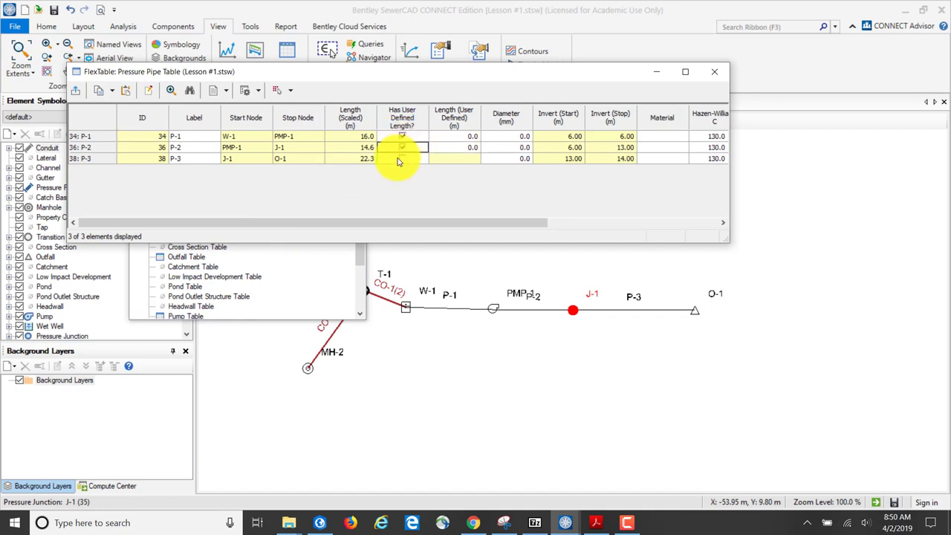
pyautogui.click(404, 159)
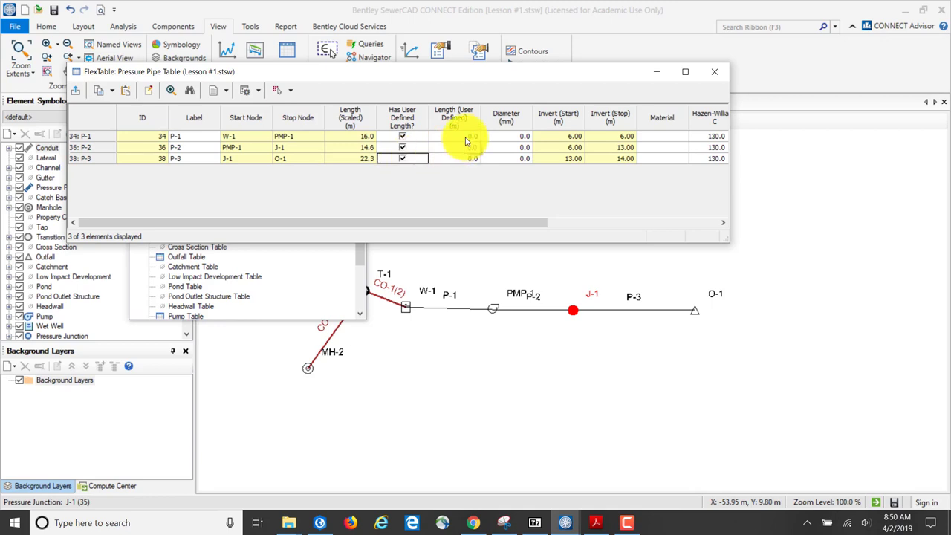
# Step: Enter user-defined lengths of 1, 200 and 100 m for P-1, P-2 and P-3
pyautogui.click(462, 139)
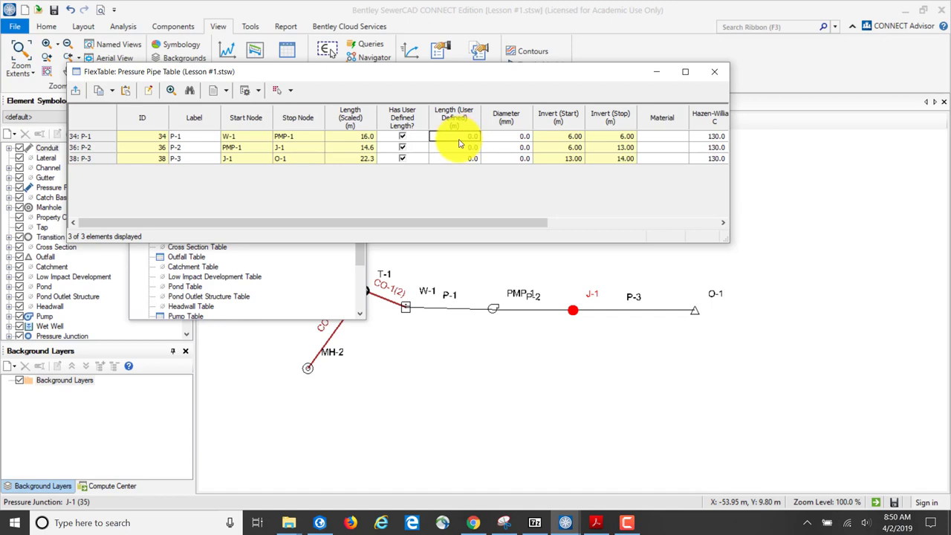
pyautogui.write('1')
pyautogui.click(455, 150)
pyautogui.write('200')
pyautogui.click(456, 159)
pyautogui.write('100')
# Step: Give all three pressure pipes a 200 mm diameter
pyautogui.click(511, 140)
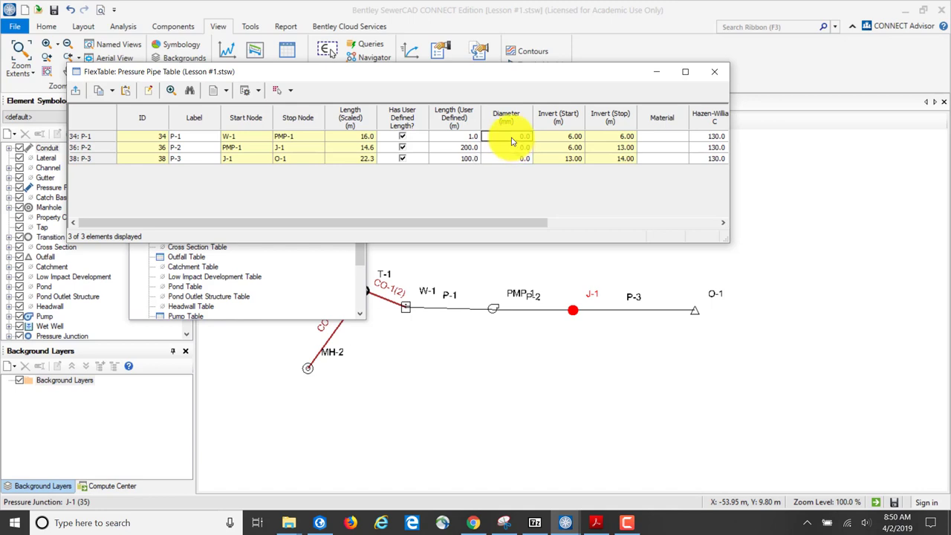
pyautogui.write('200')
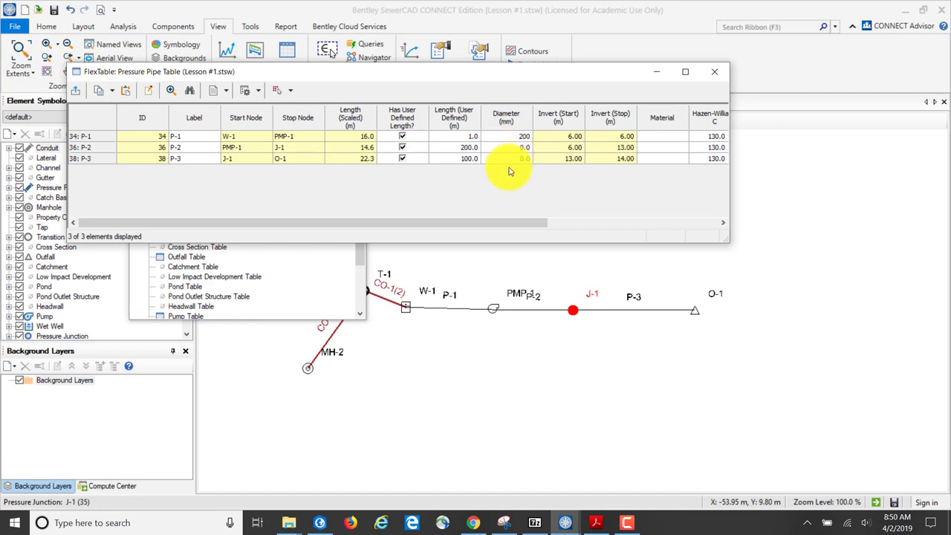
pyautogui.press('Down')
pyautogui.write('200')
pyautogui.press('Down')
pyautogui.write('1')
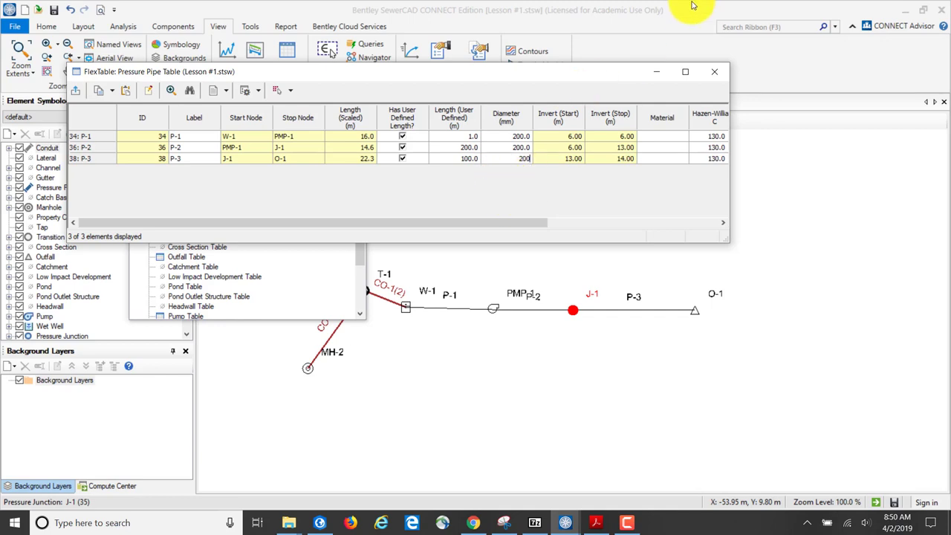
# Step: Set the material of P-1, P-2 and P-3 to Ductile Iron
pyautogui.click(669, 138)
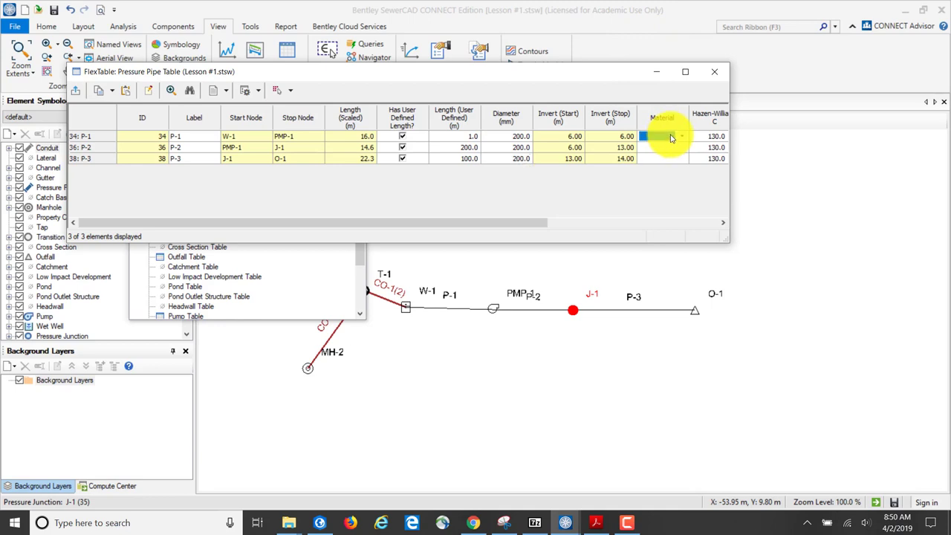
pyautogui.click(668, 148)
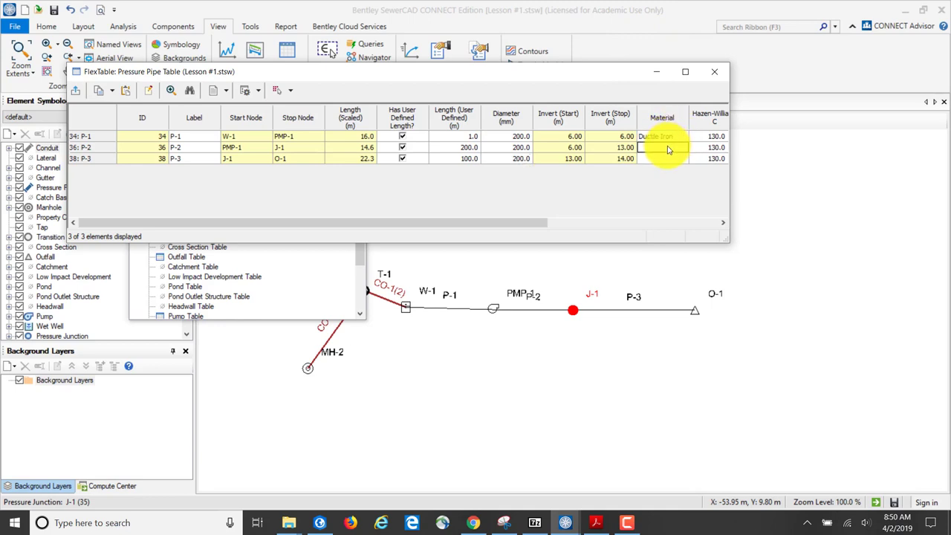
pyautogui.click(664, 160)
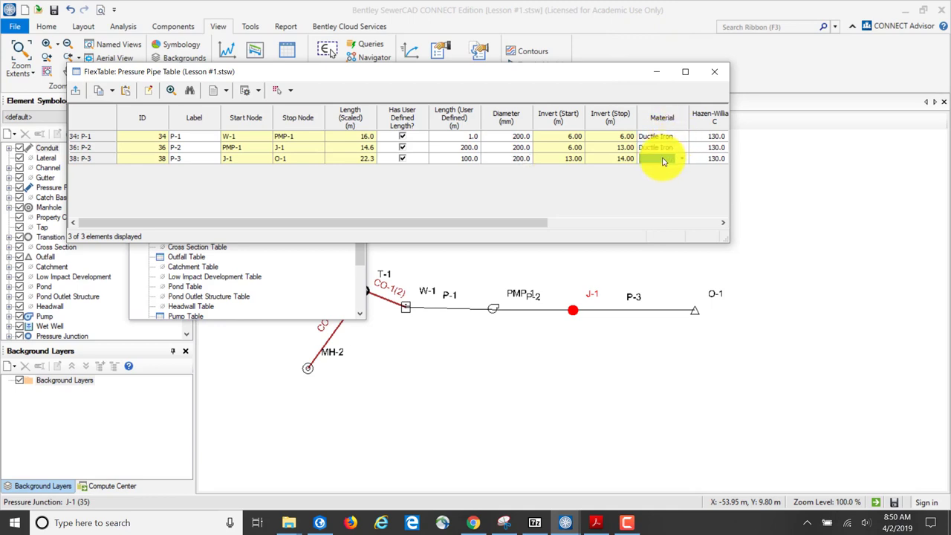
pyautogui.click(663, 160)
pyautogui.click(674, 165)
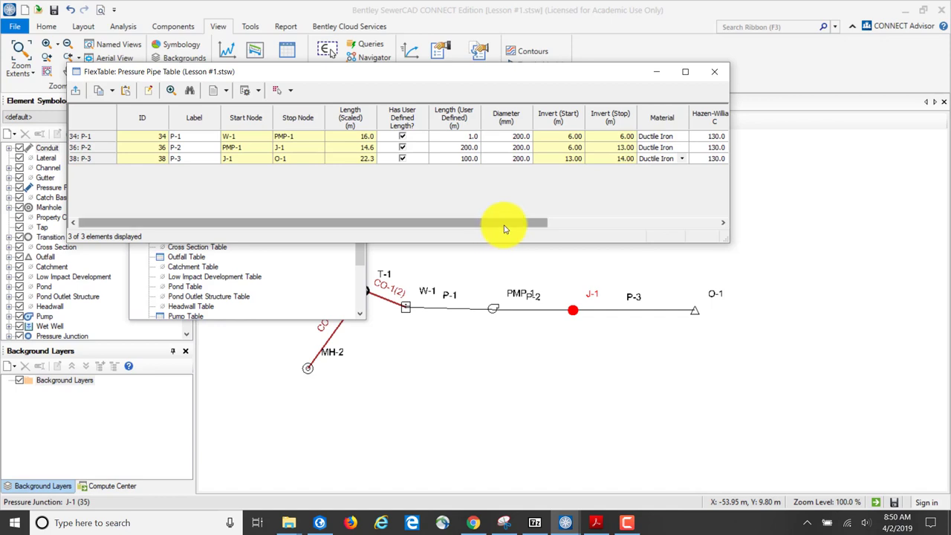
pyautogui.moveTo(504, 223); pyautogui.dragTo(669, 226)
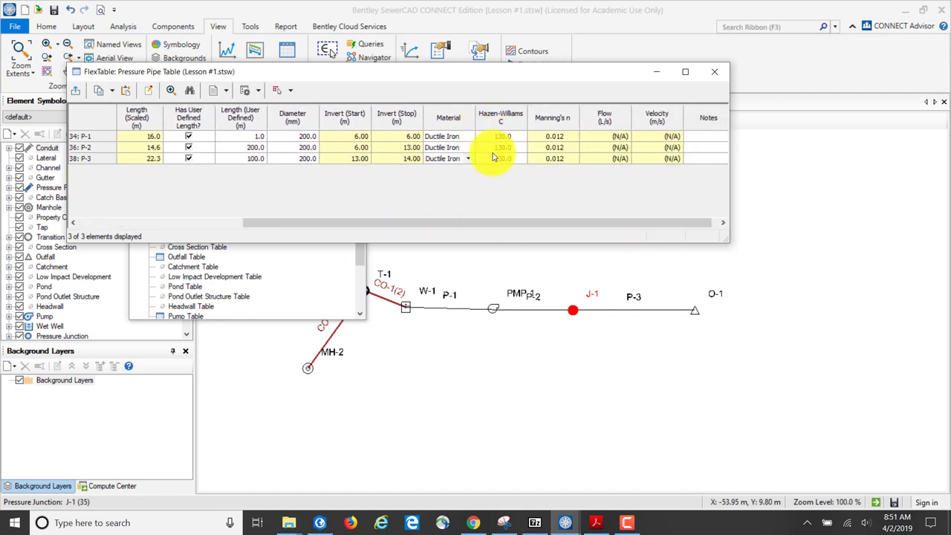
pyautogui.moveTo(515, 136); pyautogui.dragTo(503, 185)
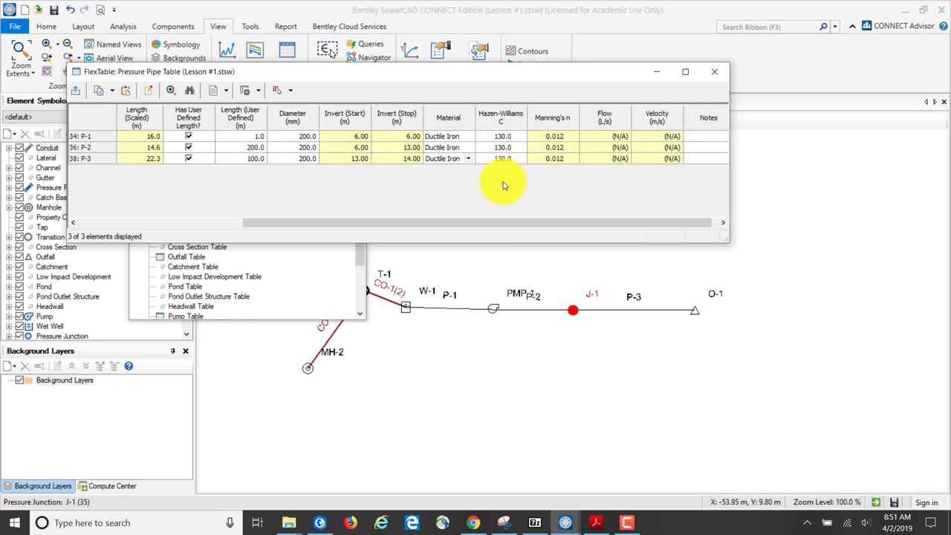
pyautogui.moveTo(488, 221); pyautogui.dragTo(272, 230)
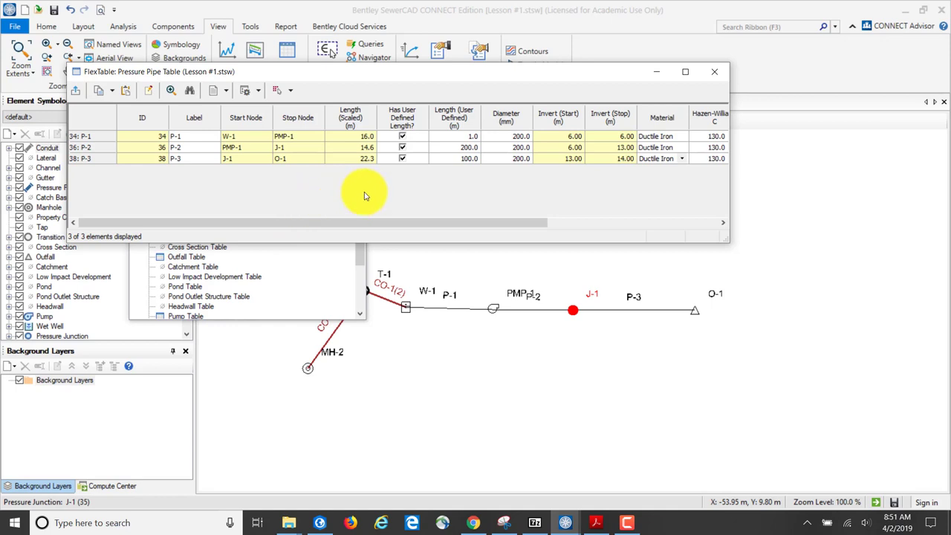
pyautogui.click(562, 139)
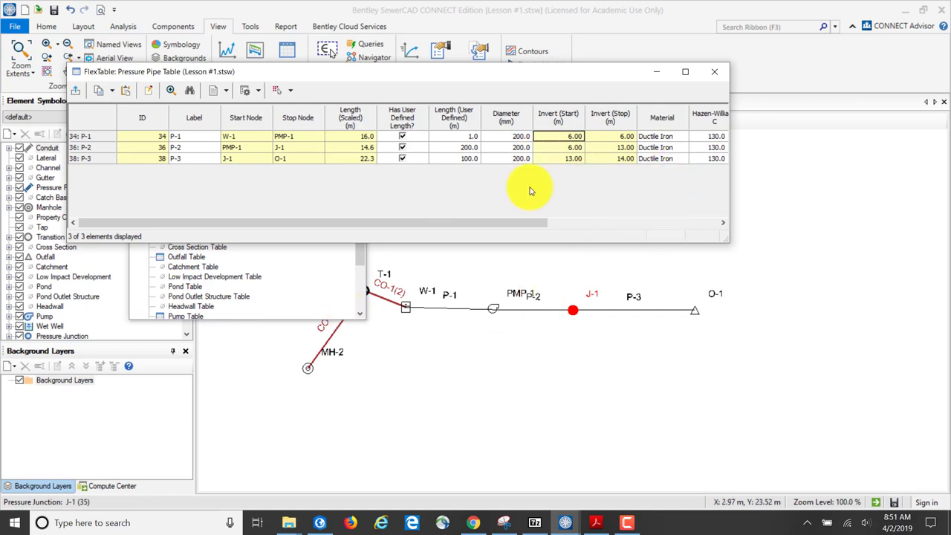
# Step: Scroll through the QuickStart PDF to Table 2-9
pyautogui.click(596, 524)
pyautogui.scroll(-5, 476, 327)
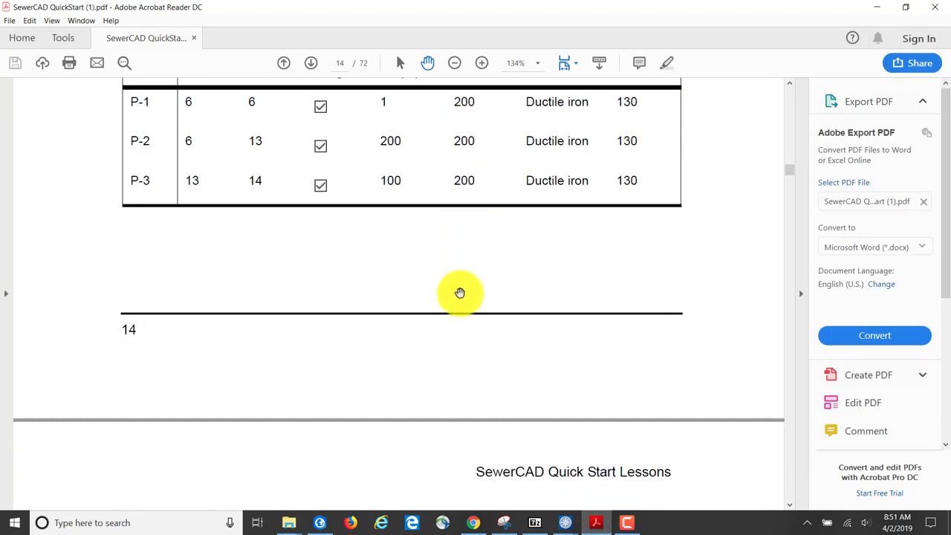
pyautogui.scroll(-3, 458, 293)
pyautogui.scroll(4, 441, 291)
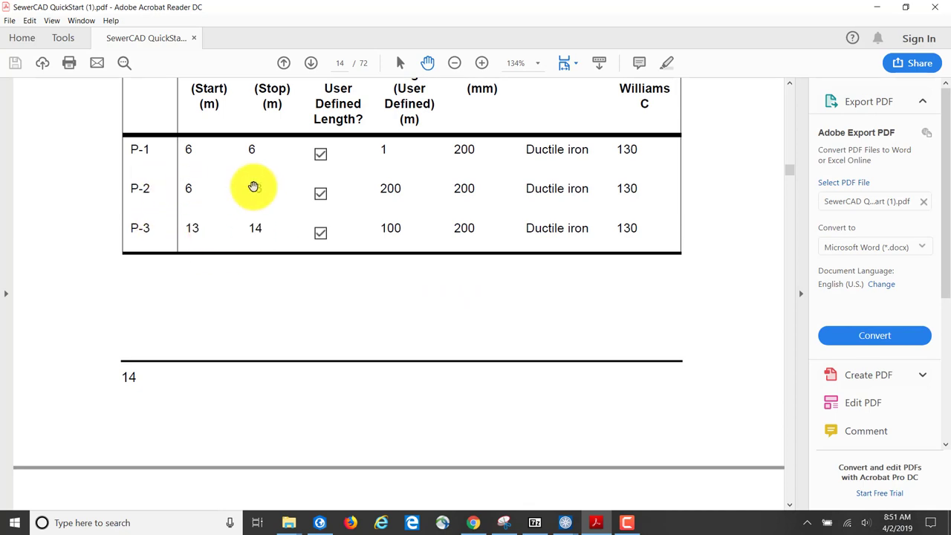
pyautogui.scroll(-5, 365, 289)
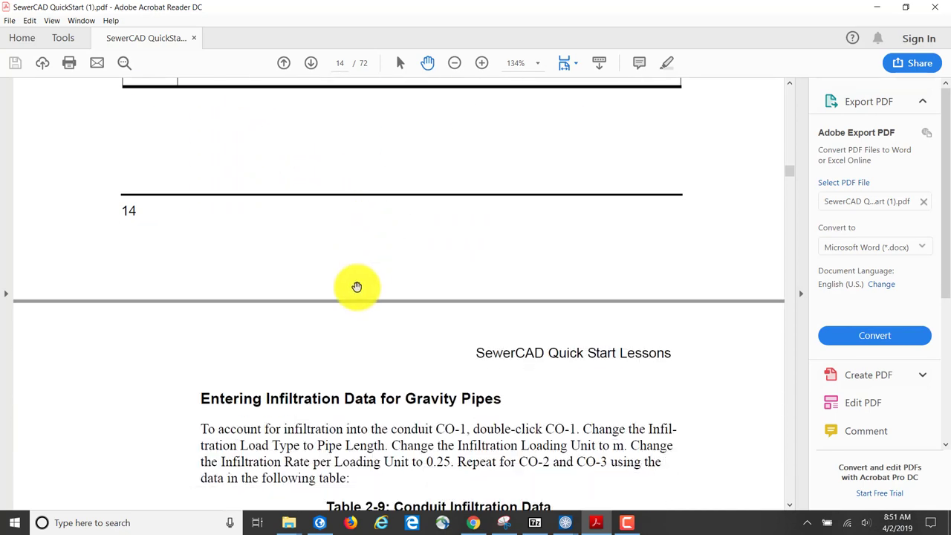
pyautogui.scroll(-8, 357, 287)
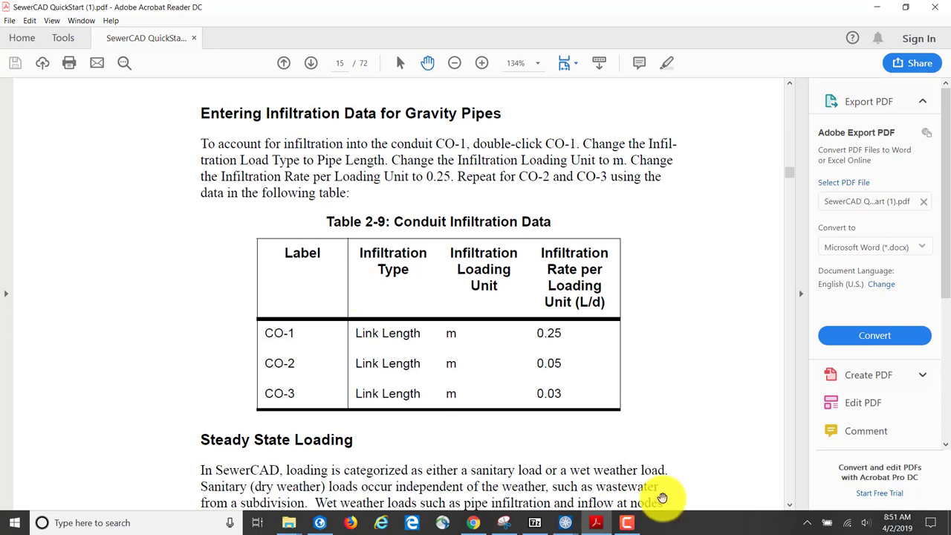
# Step: Return to SewerCAD's Pressure Pipe Table and close it
pyautogui.moveTo(561, 520)
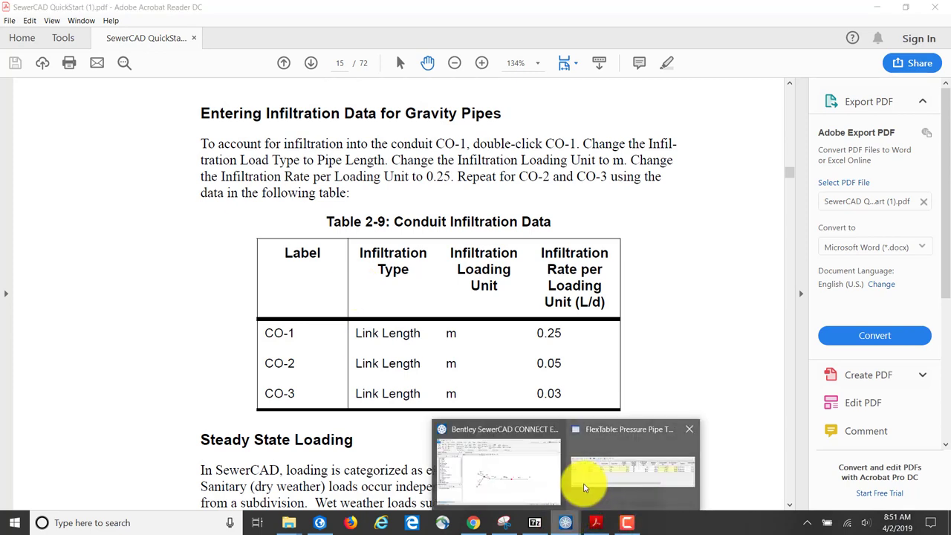
pyautogui.click(614, 469)
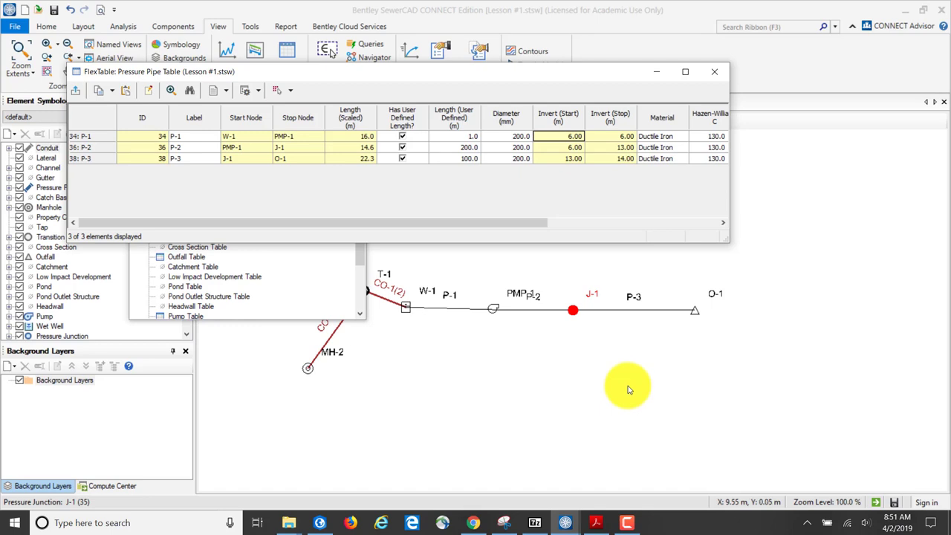
pyautogui.scroll(-1, 628, 389)
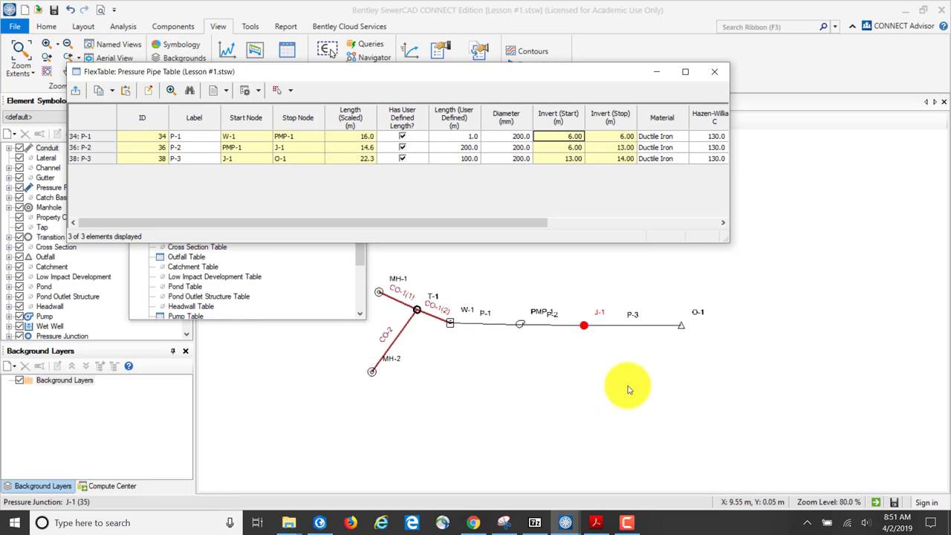
pyautogui.scroll(2, 628, 389)
pyautogui.moveTo(594, 376)
pyautogui.mouseDown()
pyautogui.moveTo(661, 389)
pyautogui.moveTo(652, 384)
pyautogui.mouseUp()
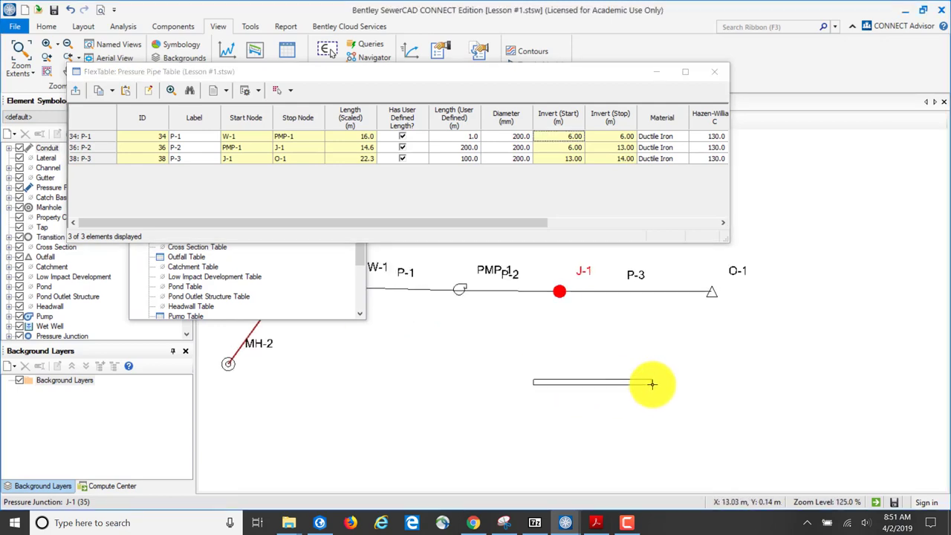
pyautogui.moveTo(533, 379)
pyautogui.mouseDown()
pyautogui.moveTo(503, 402)
pyautogui.moveTo(641, 310)
pyautogui.moveTo(676, 96)
pyautogui.mouseUp()
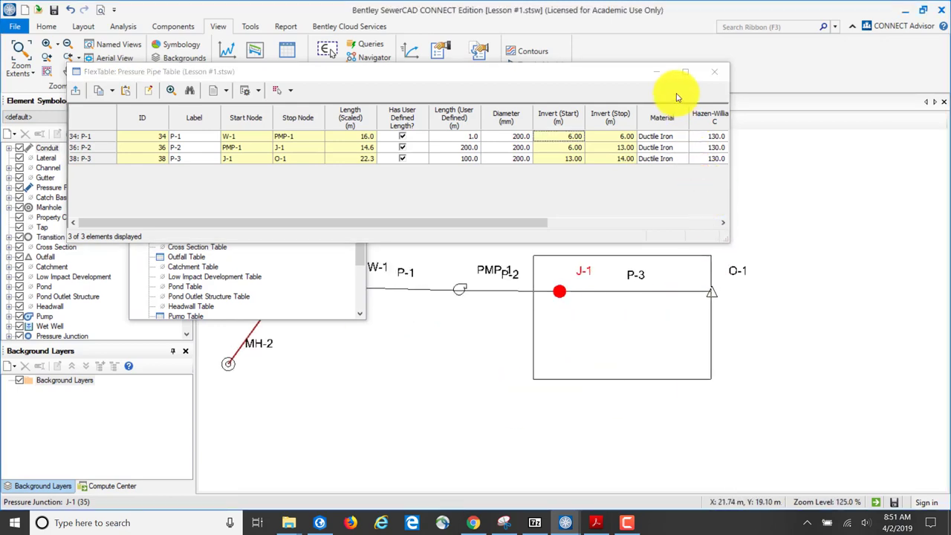
pyautogui.click(718, 78)
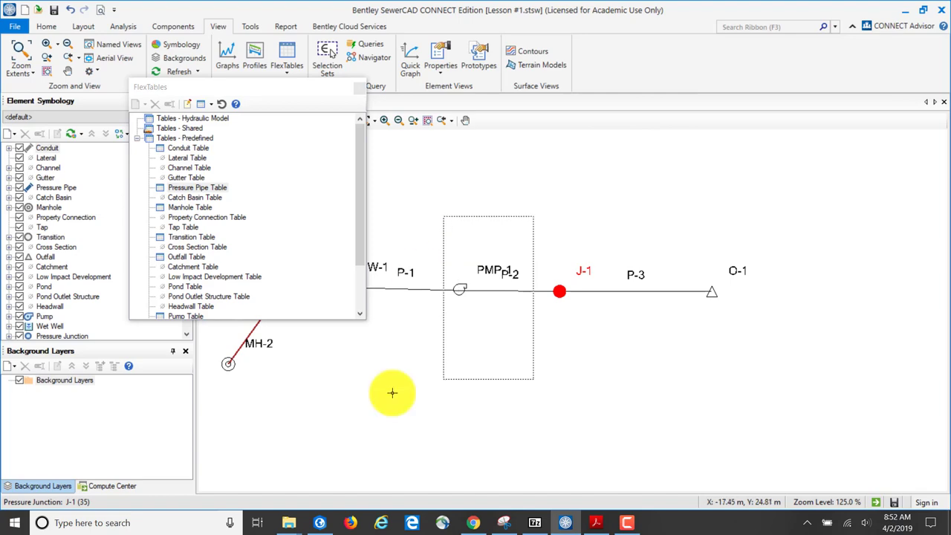
# Step: Review Table 2-9's conduit infiltration values on page 15, then return to the SewerCAD drawing
pyautogui.click(595, 523)
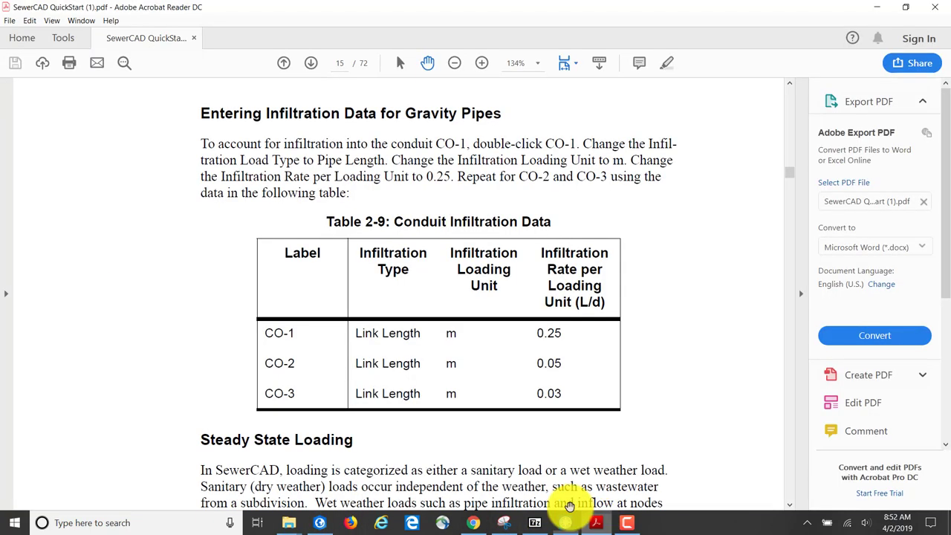
pyautogui.scroll(-5, 559, 346)
pyautogui.scroll(3, 562, 350)
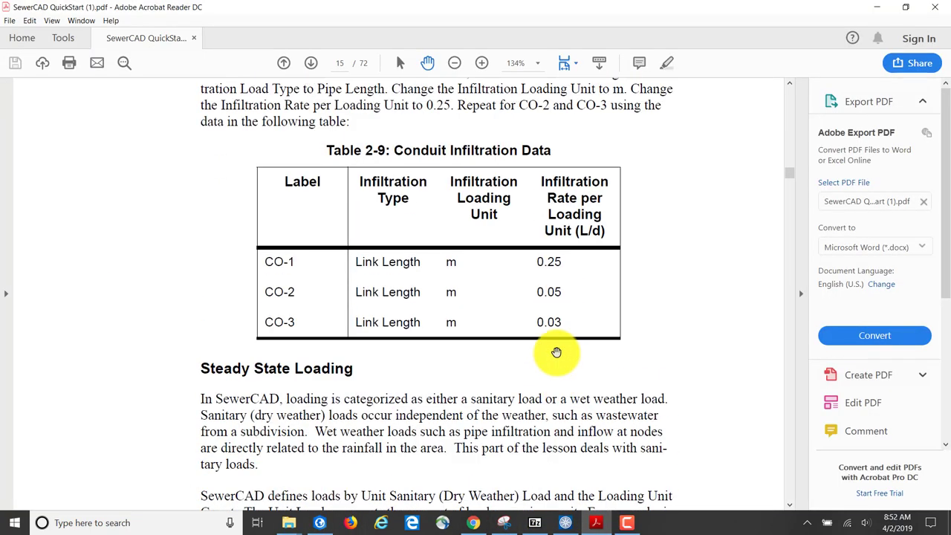
pyautogui.scroll(2, 557, 351)
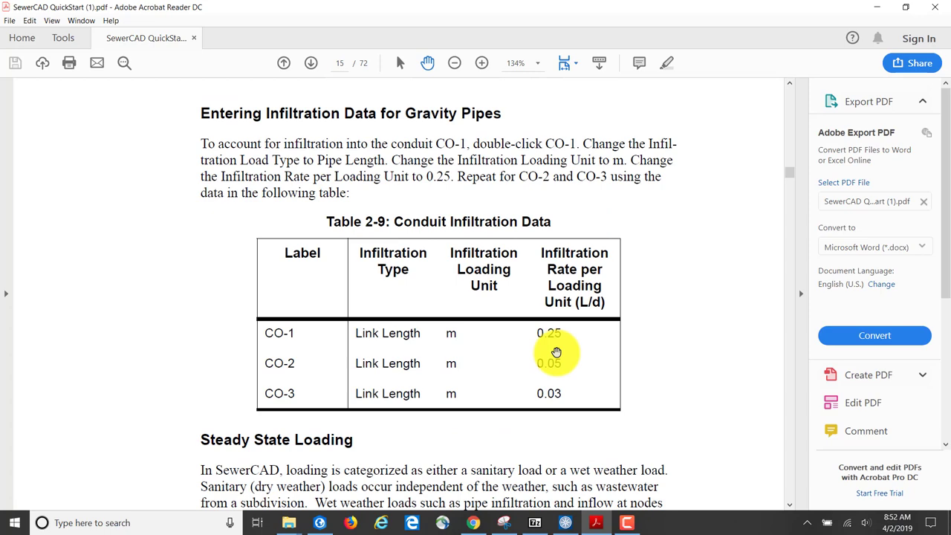
pyautogui.scroll(3, 556, 352)
pyautogui.scroll(8, 556, 351)
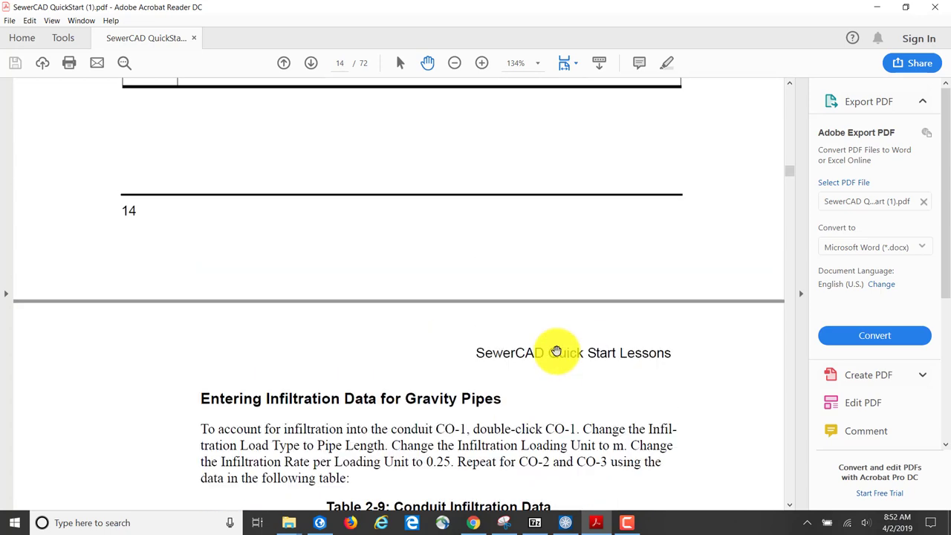
pyautogui.scroll(-7, 557, 351)
pyautogui.scroll(-5, 557, 350)
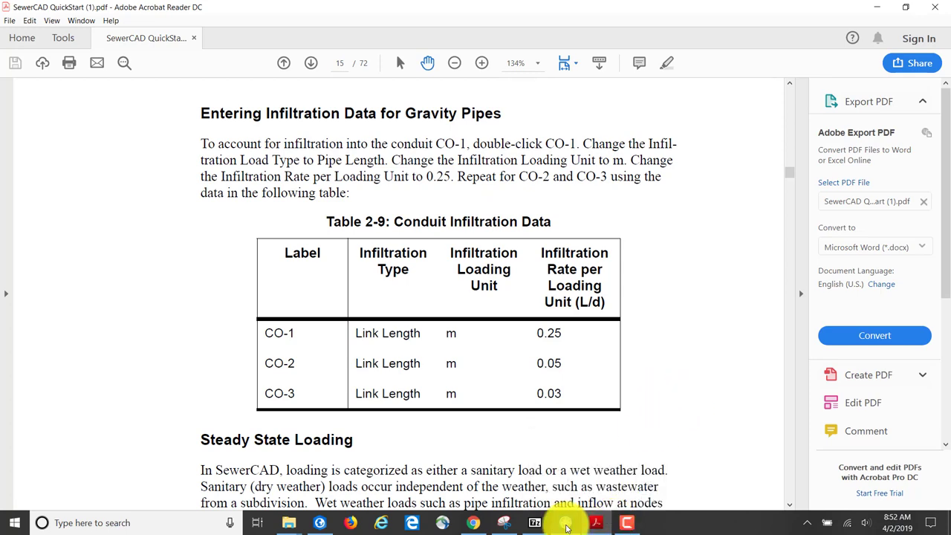
pyautogui.click(564, 522)
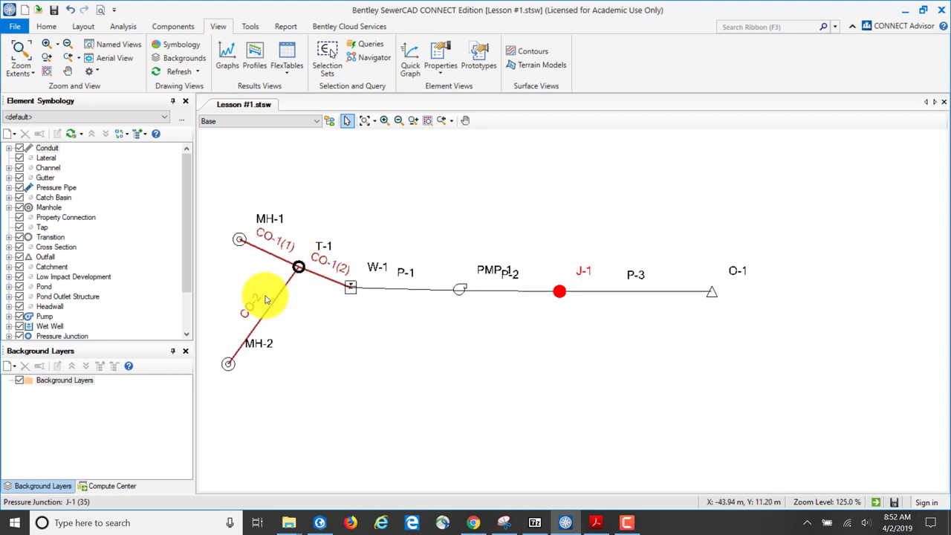
# Step: Open conduit CO-1(1)'s properties and check the Infiltration Load Type options, leaving None
pyautogui.doubleClick(264, 255)
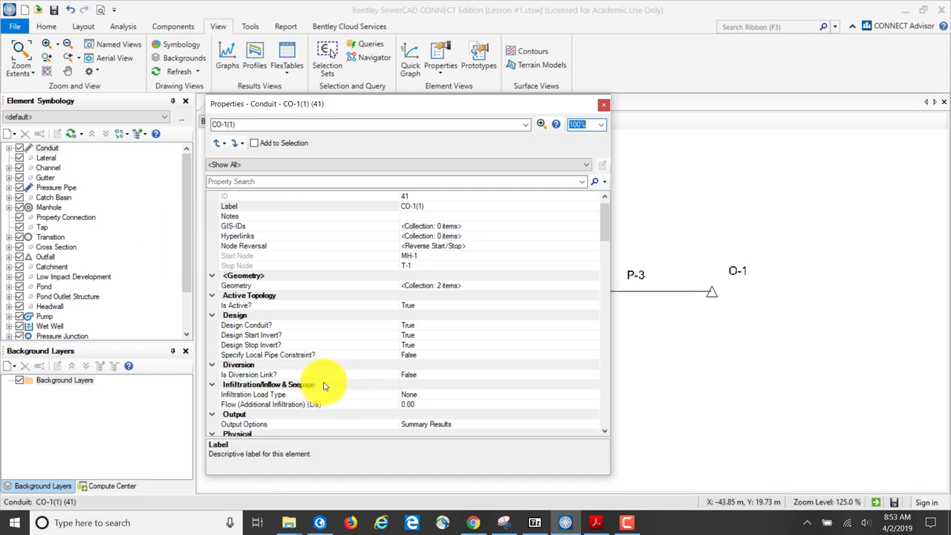
pyautogui.click(437, 397)
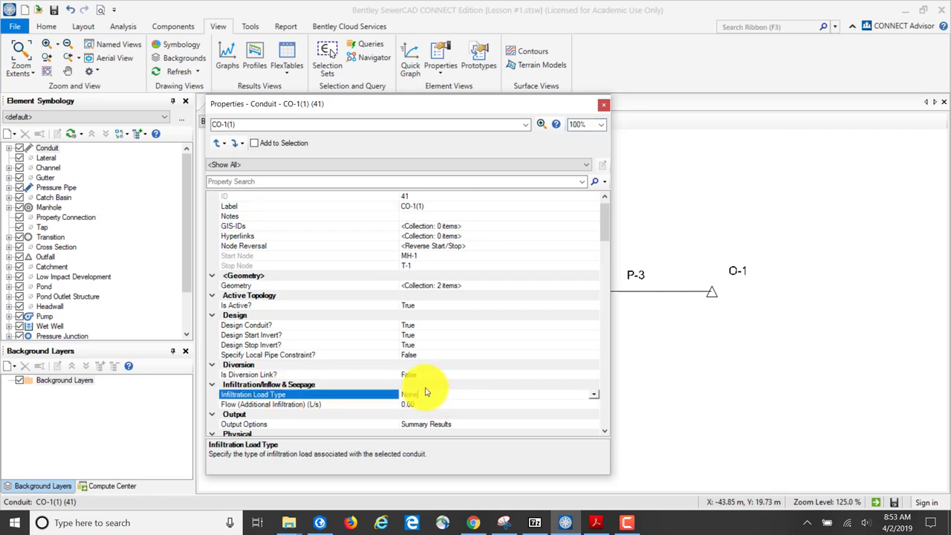
pyautogui.click(594, 395)
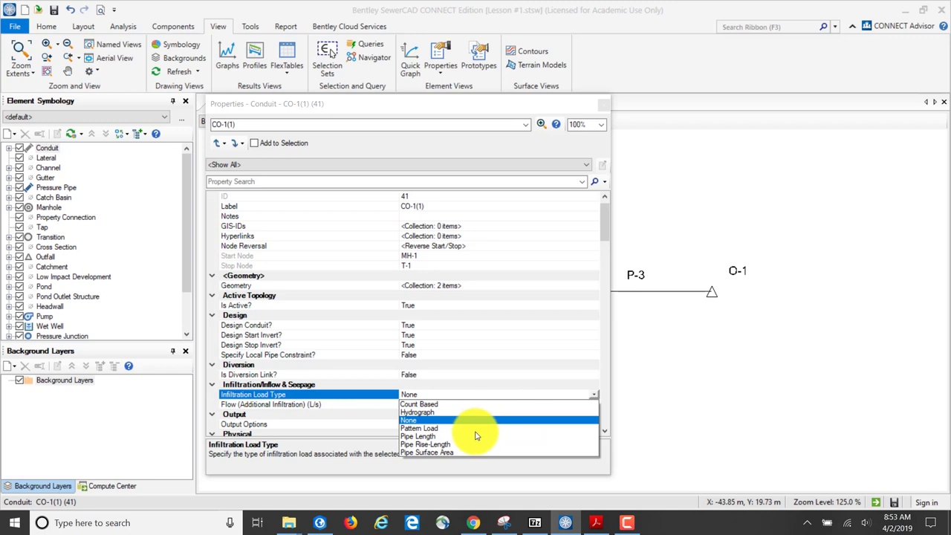
pyautogui.click(310, 395)
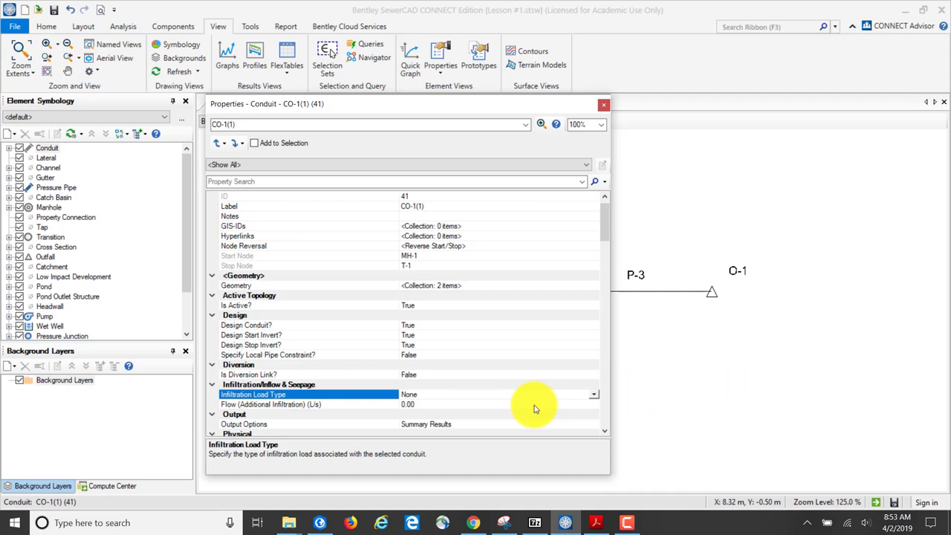
# Step: Cross-check the PDF and scroll CO-1(1)'s properties: 200 mm Concrete, 100 m length
pyautogui.scroll(-2, 535, 409)
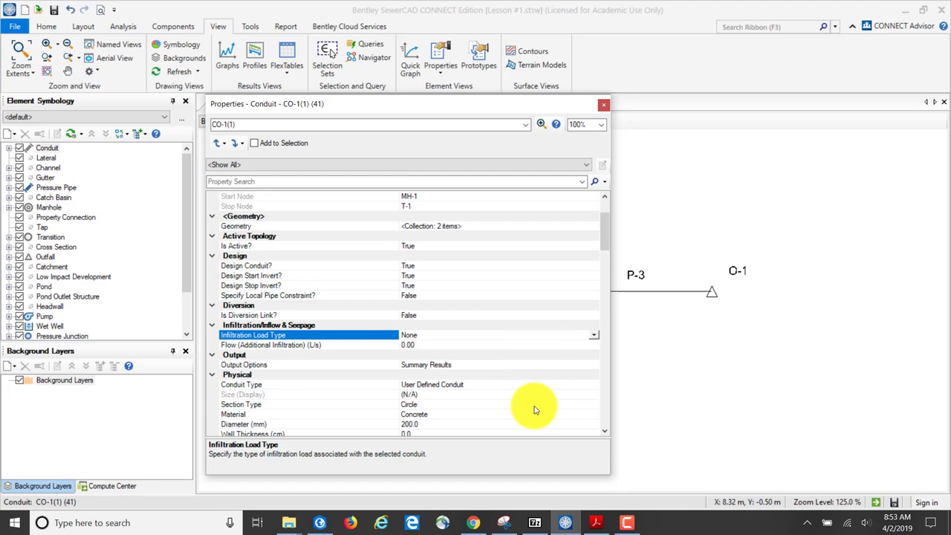
pyautogui.click(596, 523)
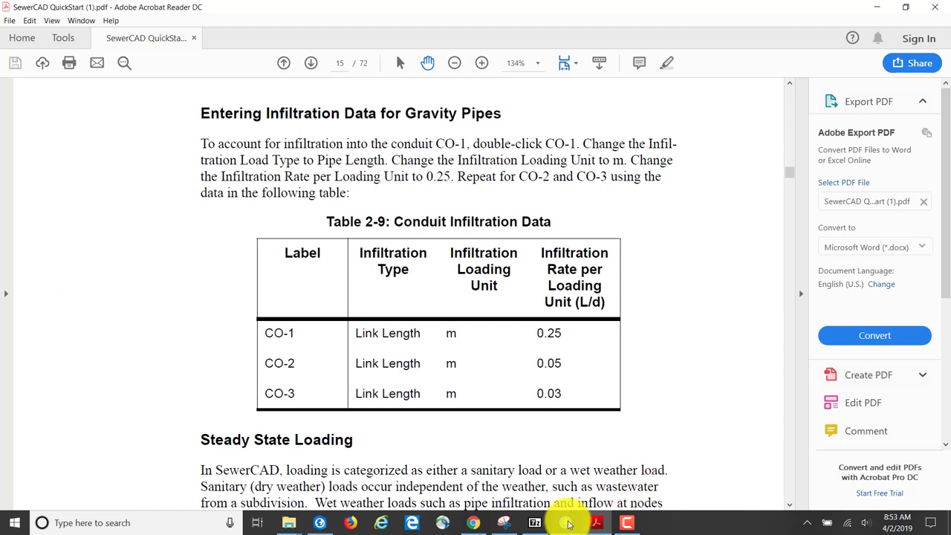
pyautogui.click(627, 522)
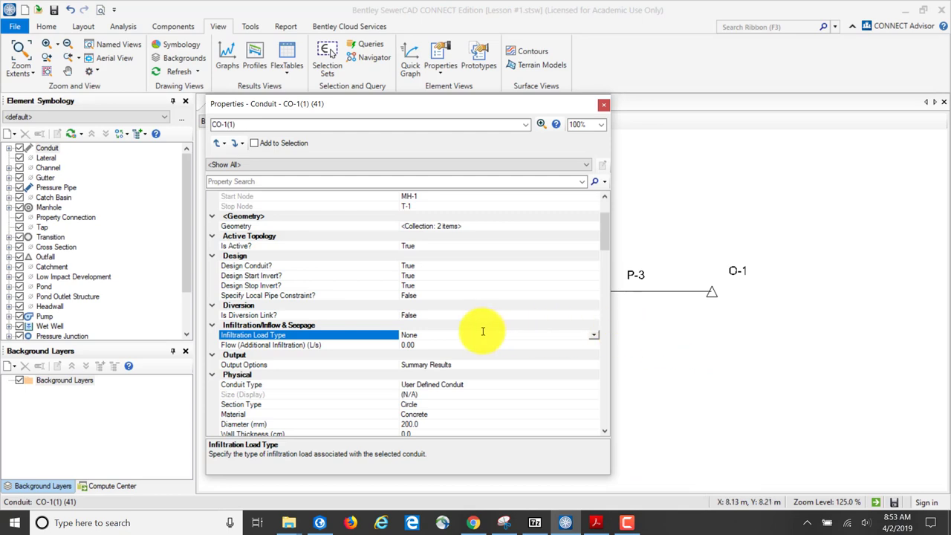
pyautogui.scroll(3, 483, 333)
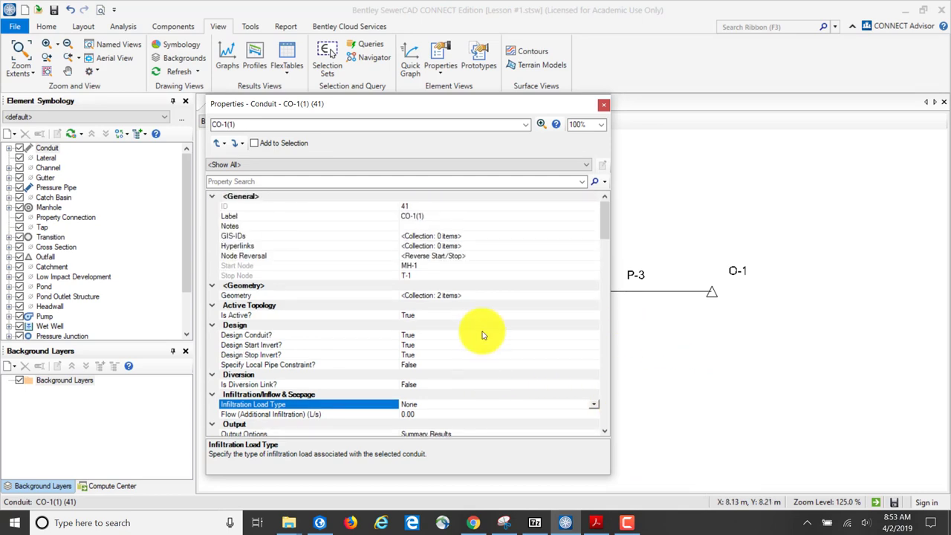
pyautogui.scroll(-1, 482, 335)
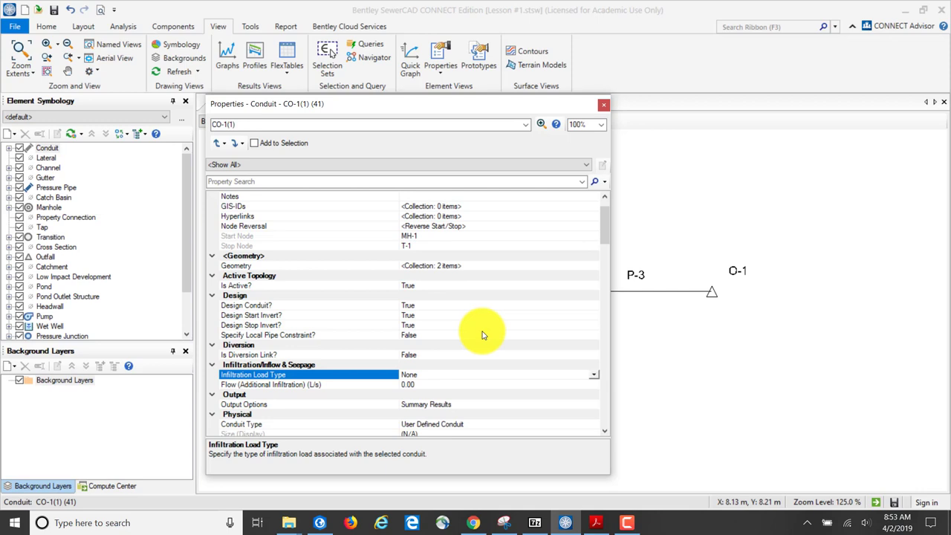
pyautogui.scroll(-4, 483, 336)
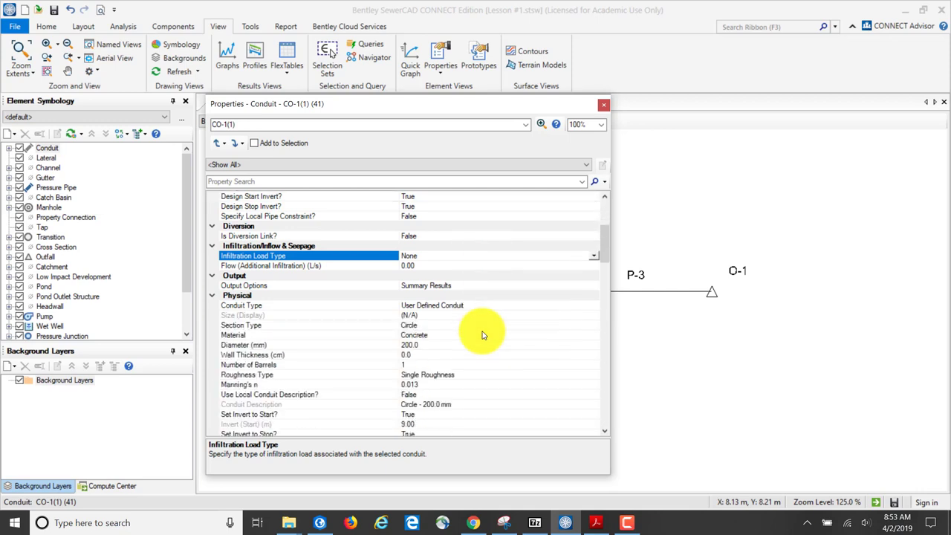
pyautogui.scroll(-4, 482, 335)
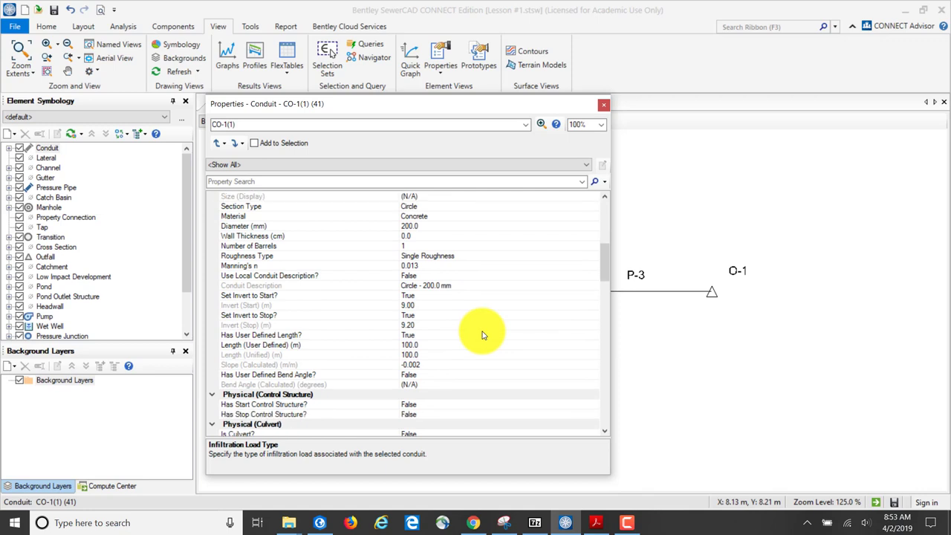
pyautogui.scroll(-2, 482, 335)
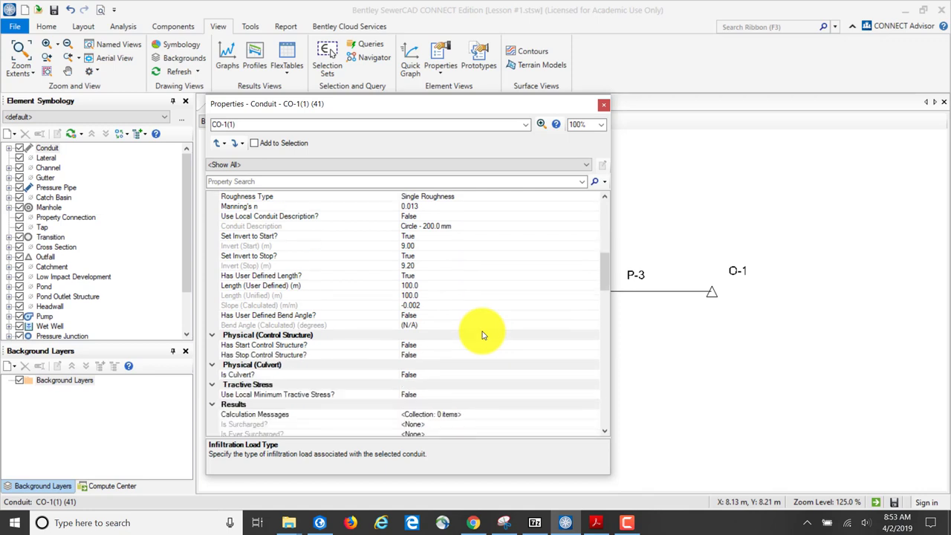
pyautogui.scroll(2, 482, 336)
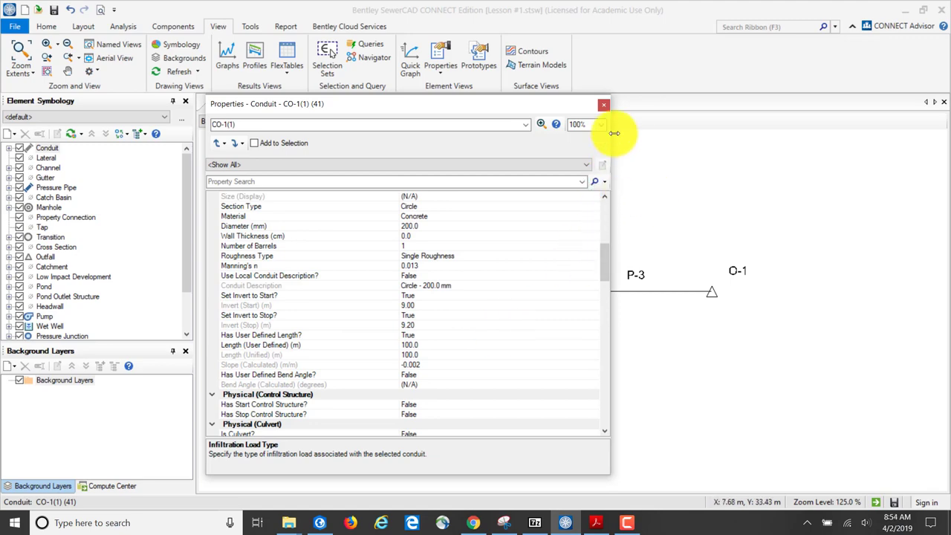
# Step: Close the properties, compute the model with F9, and dismiss the calculation summary and notifications
pyautogui.click(603, 105)
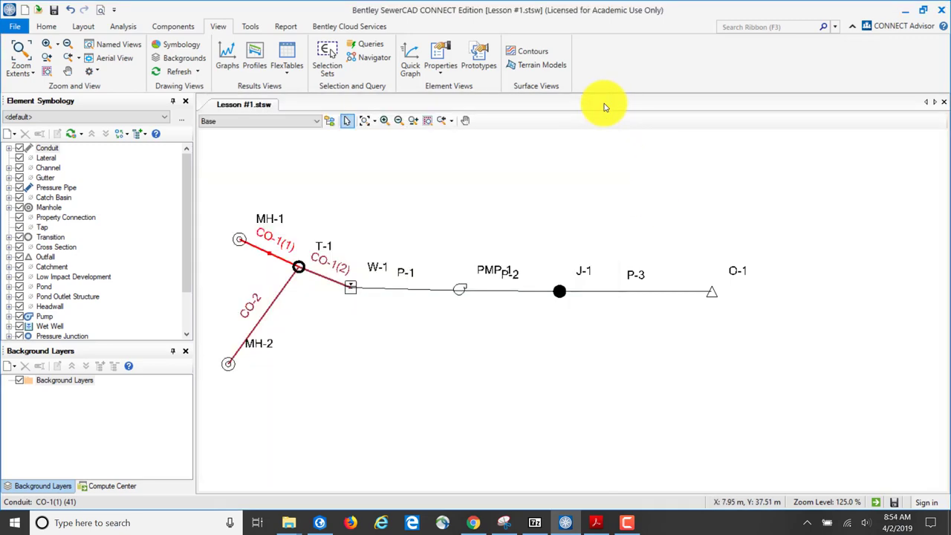
pyautogui.press('F9')
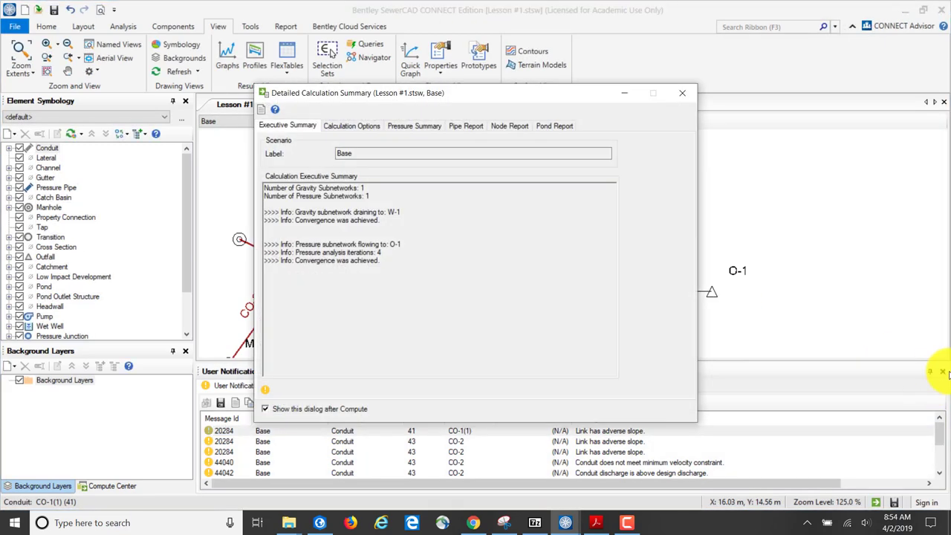
pyautogui.click(683, 93)
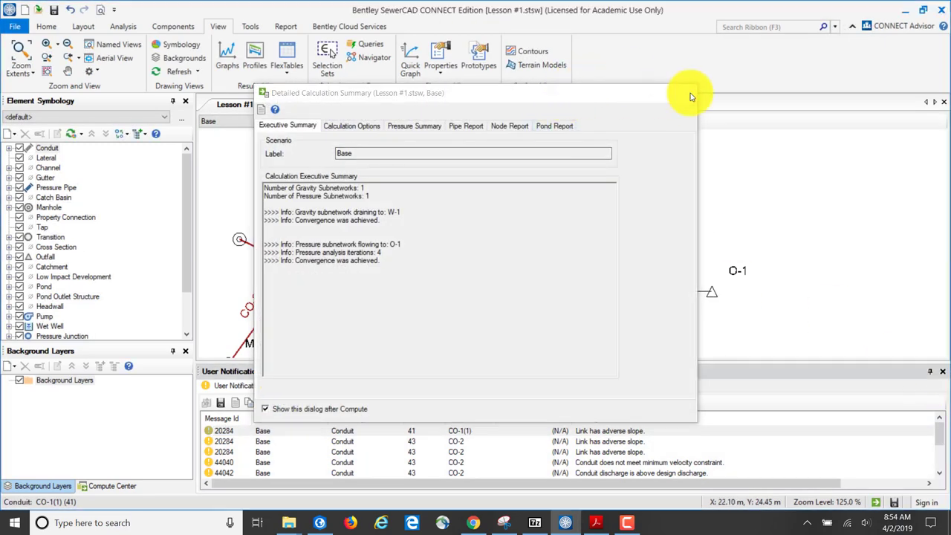
pyautogui.click(941, 371)
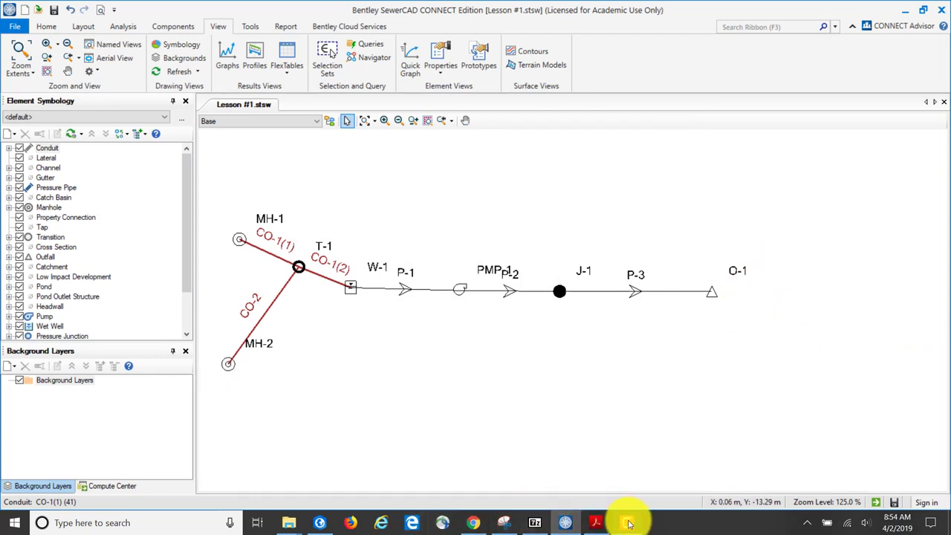
# Step: Reopen conduit CO-1(1)'s properties and set its Infiltration Load Type to Pipe Length
pyautogui.doubleClick(272, 257)
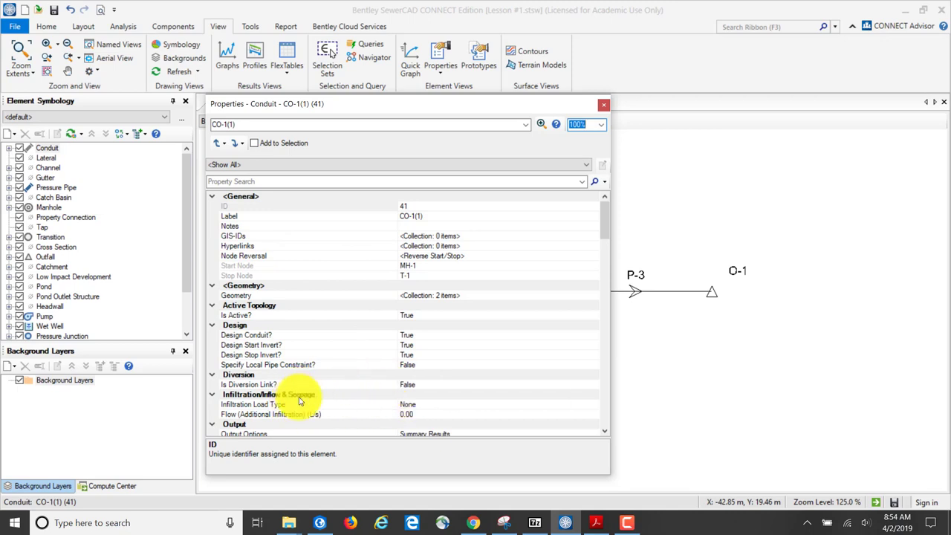
pyautogui.click(482, 407)
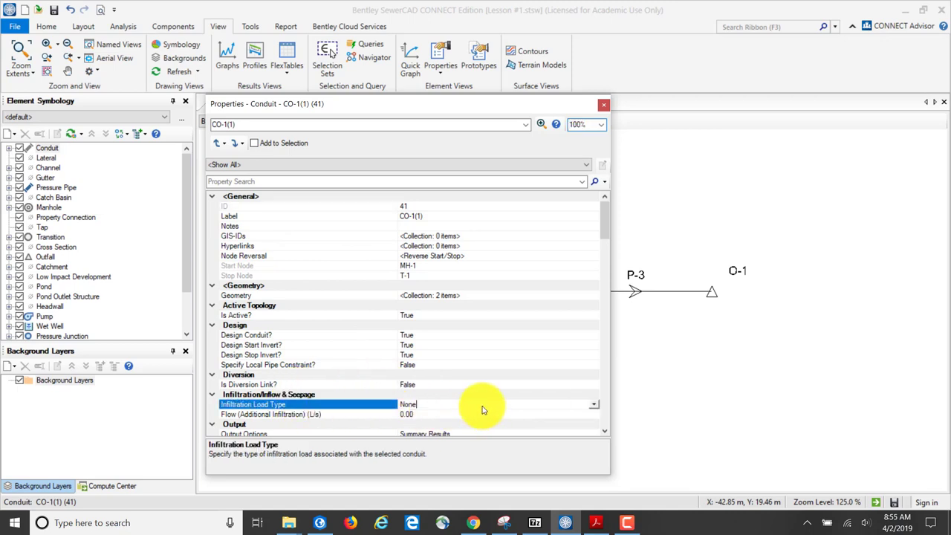
pyautogui.click(595, 406)
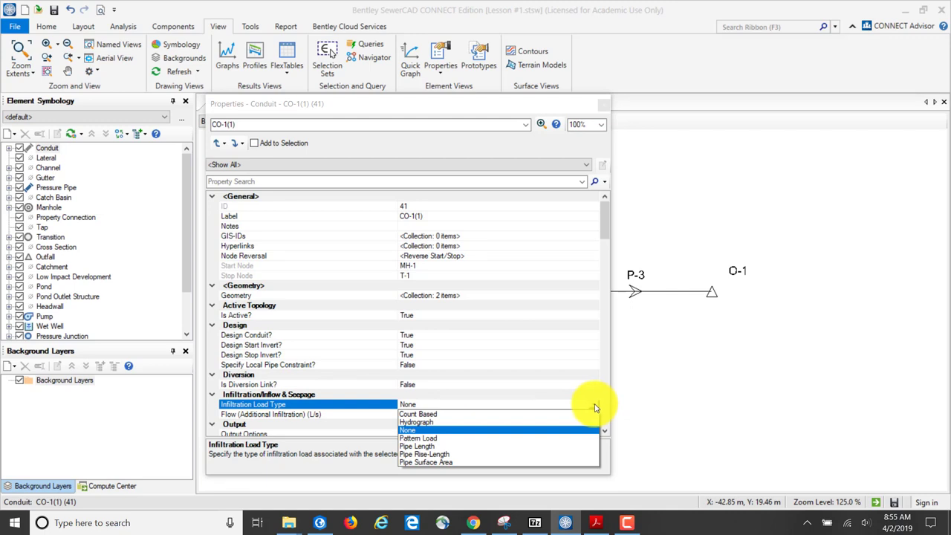
pyautogui.click(420, 448)
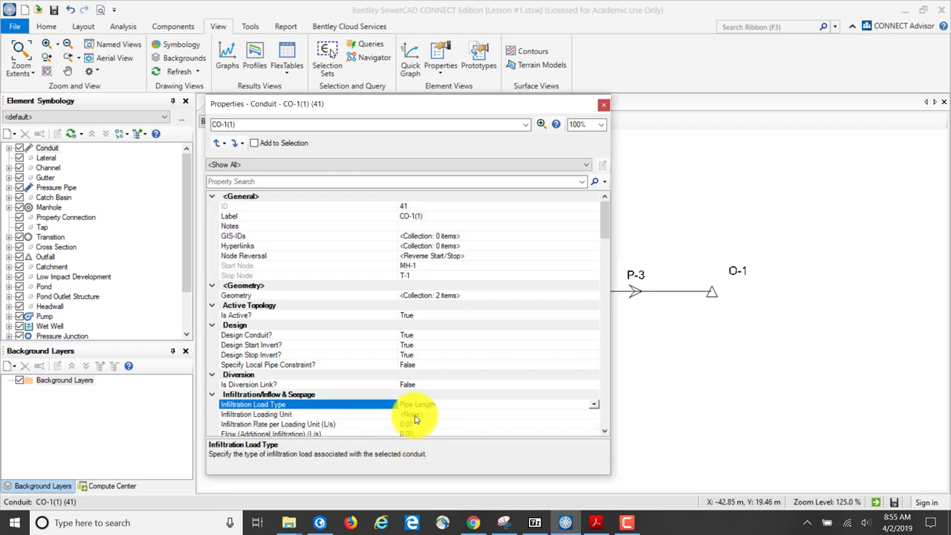
# Step: Change the Infiltration Loading Unit from mft to m, then close the properties
pyautogui.click(415, 416)
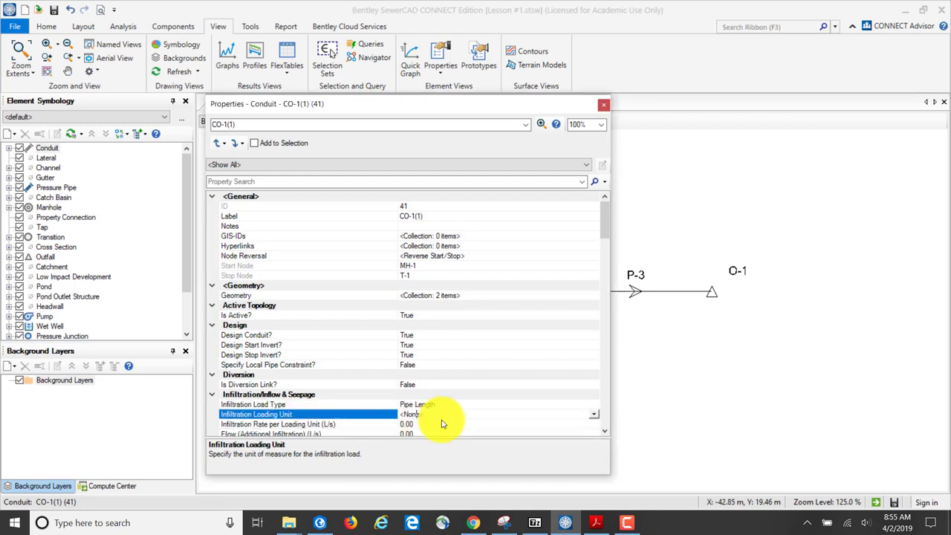
pyautogui.click(596, 416)
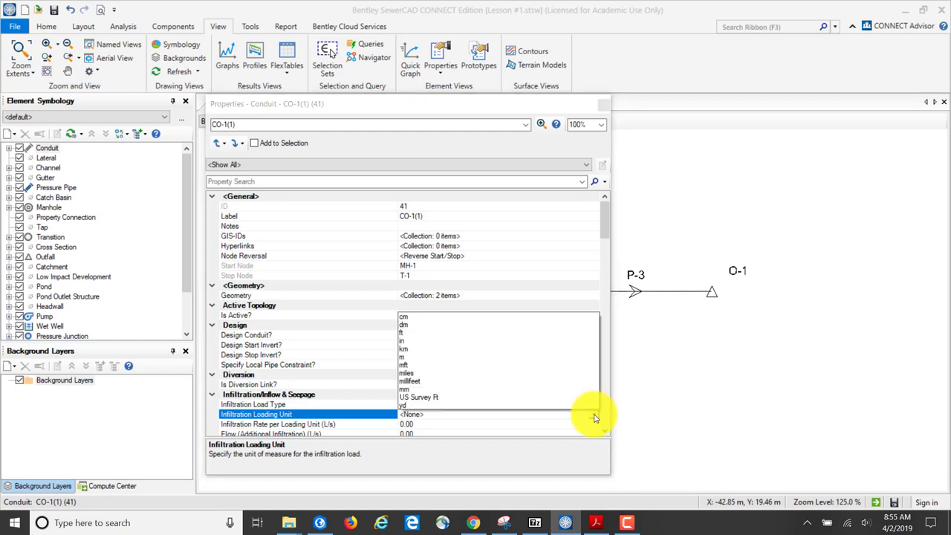
pyautogui.click(405, 365)
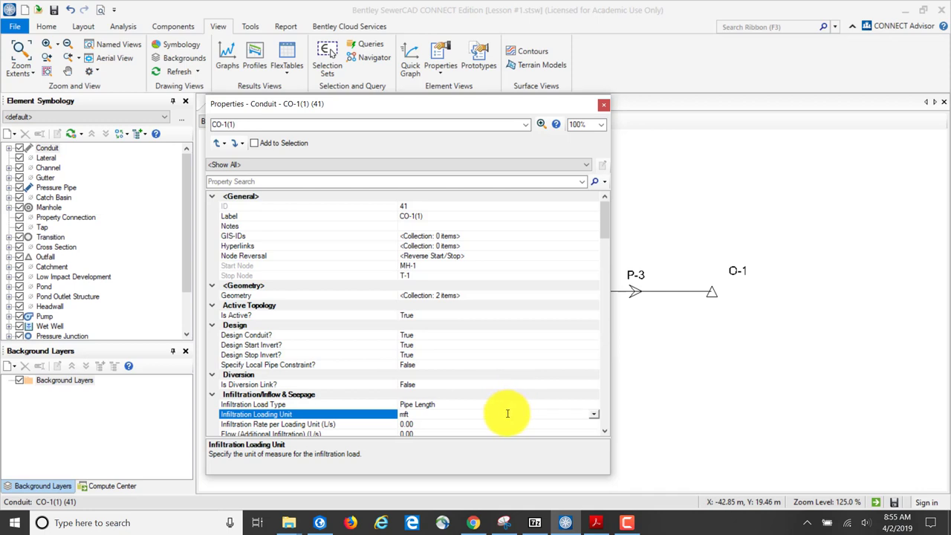
pyautogui.click(596, 416)
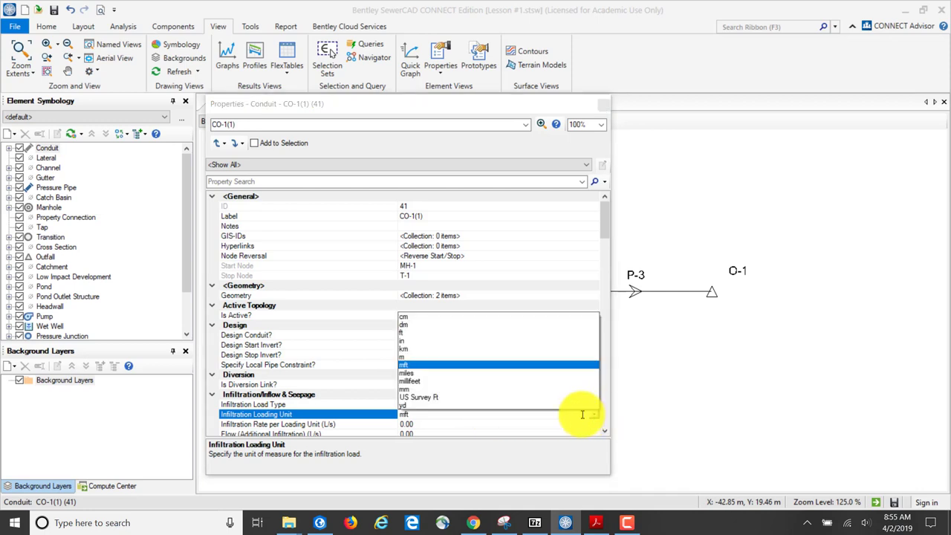
pyautogui.click(407, 364)
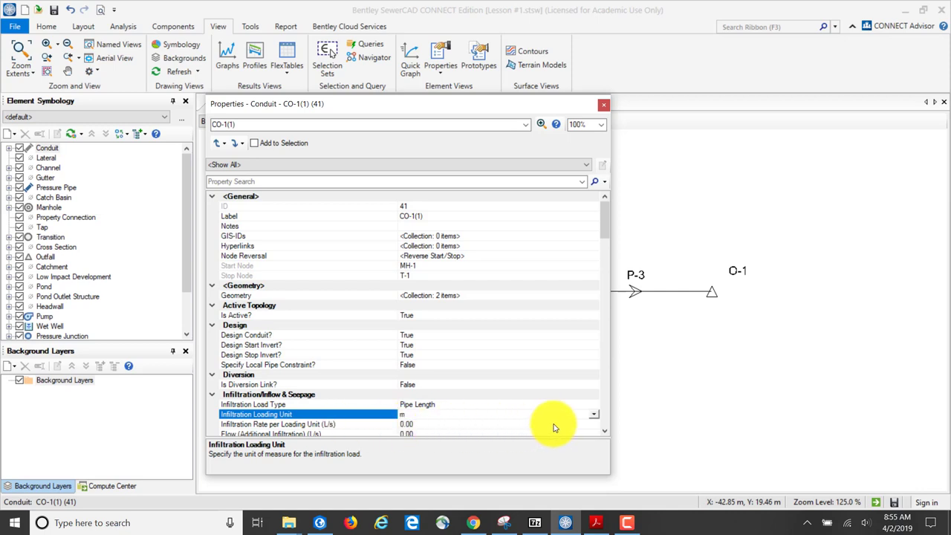
pyautogui.click(434, 425)
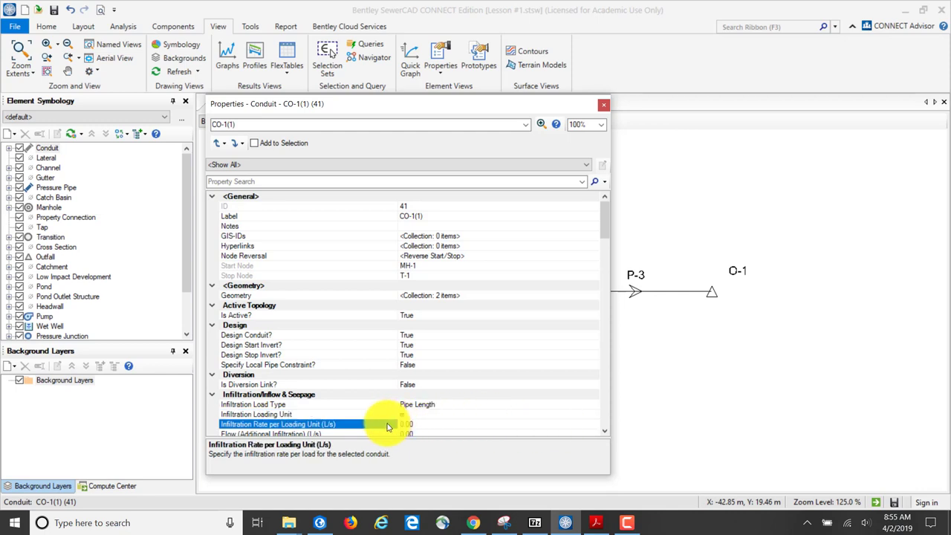
pyautogui.click(604, 431)
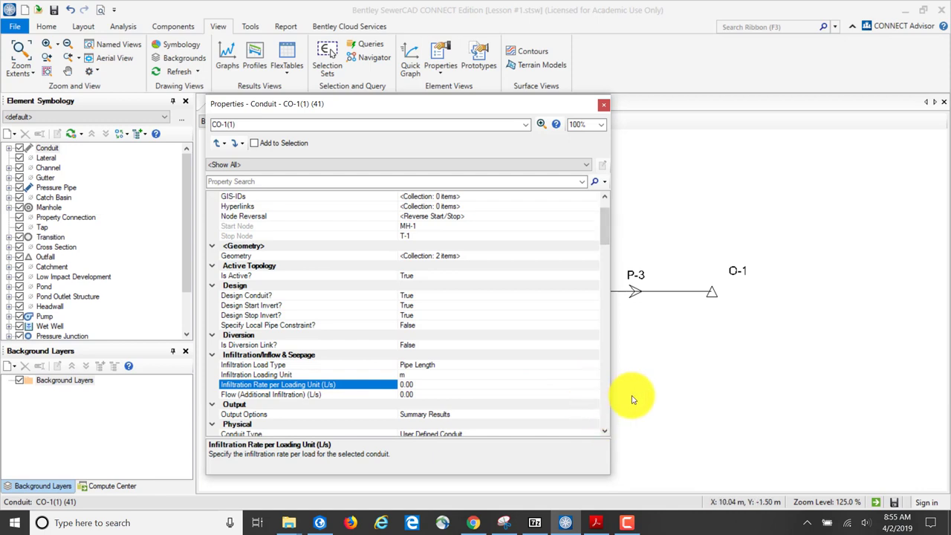
pyautogui.click(335, 386)
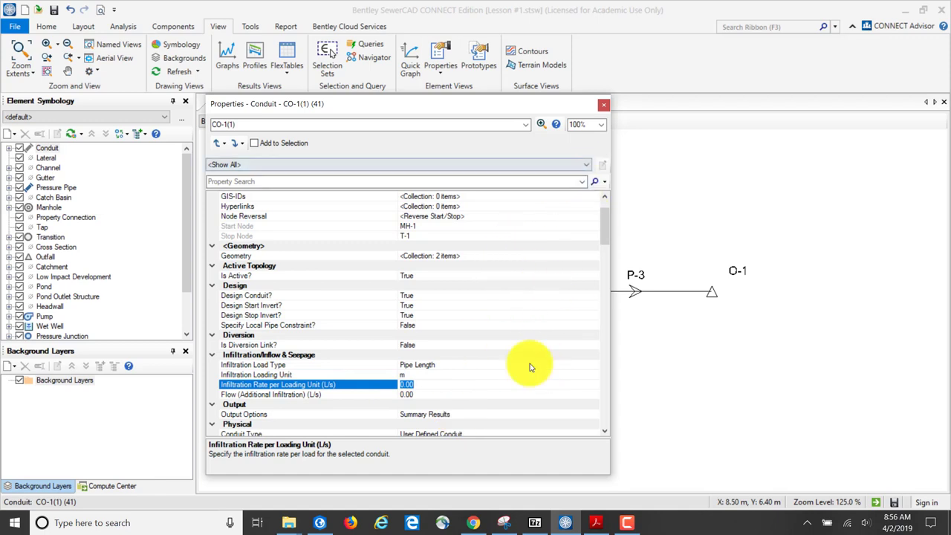
pyautogui.click(605, 105)
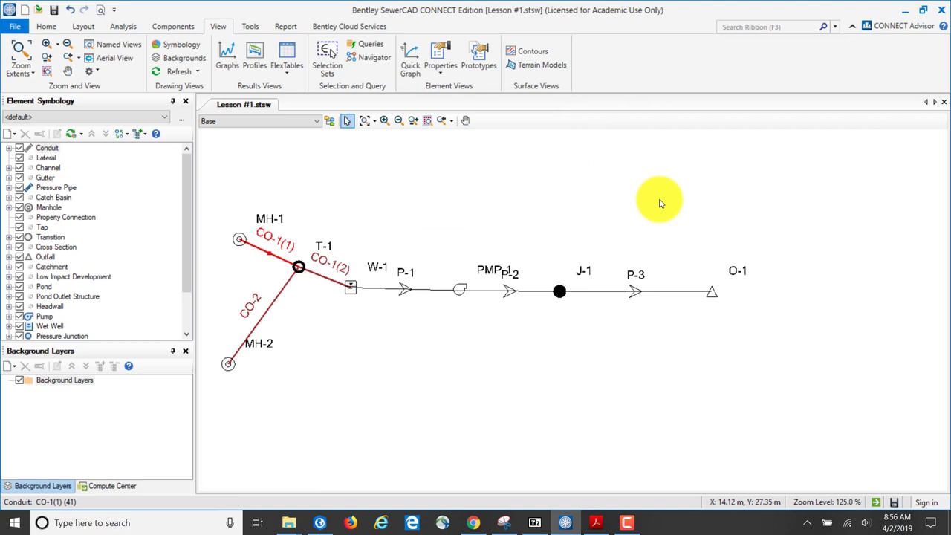
pyautogui.click(14, 27)
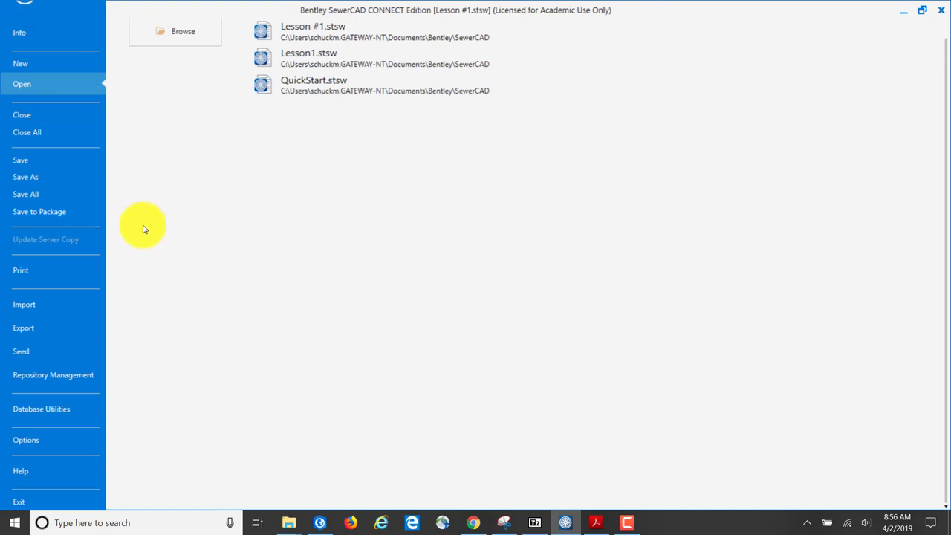
pyautogui.click(37, 439)
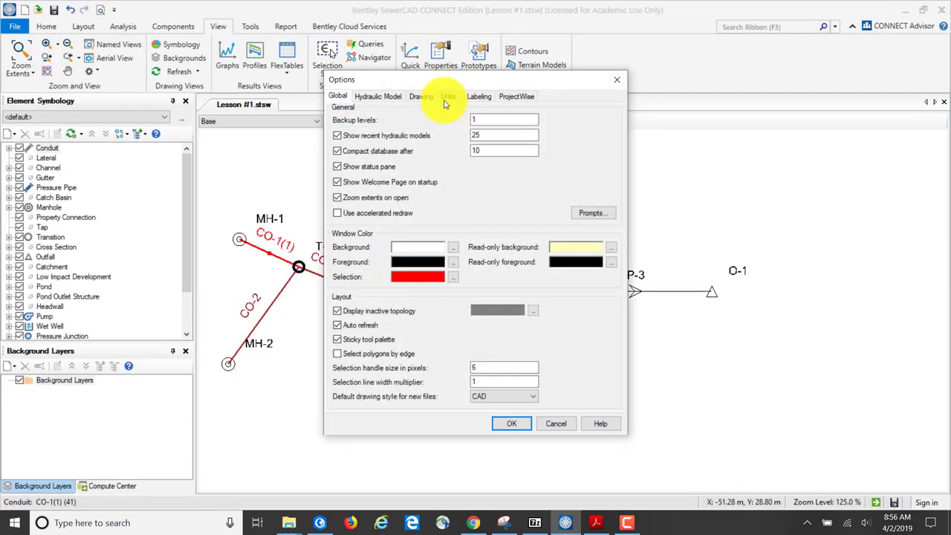
pyautogui.click(448, 96)
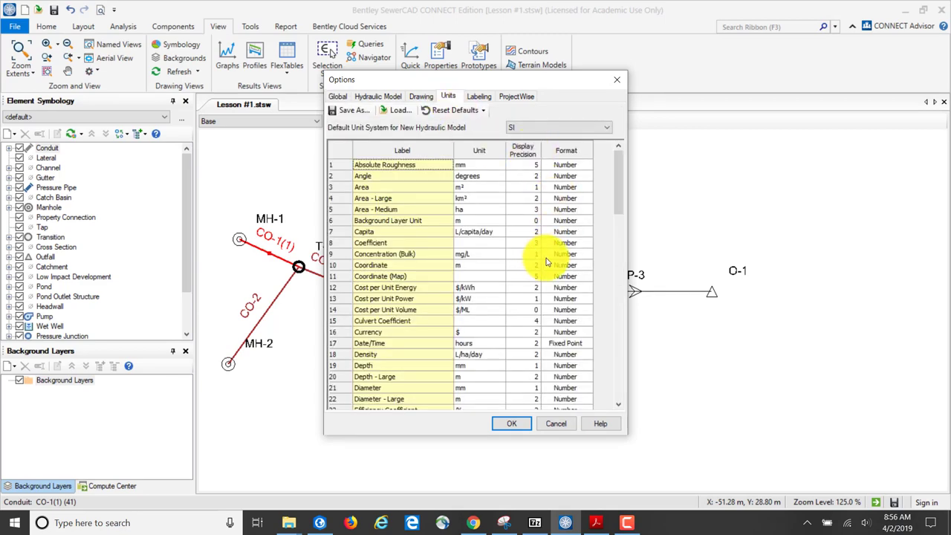
pyautogui.scroll(-4, 540, 266)
pyautogui.scroll(-4, 540, 266)
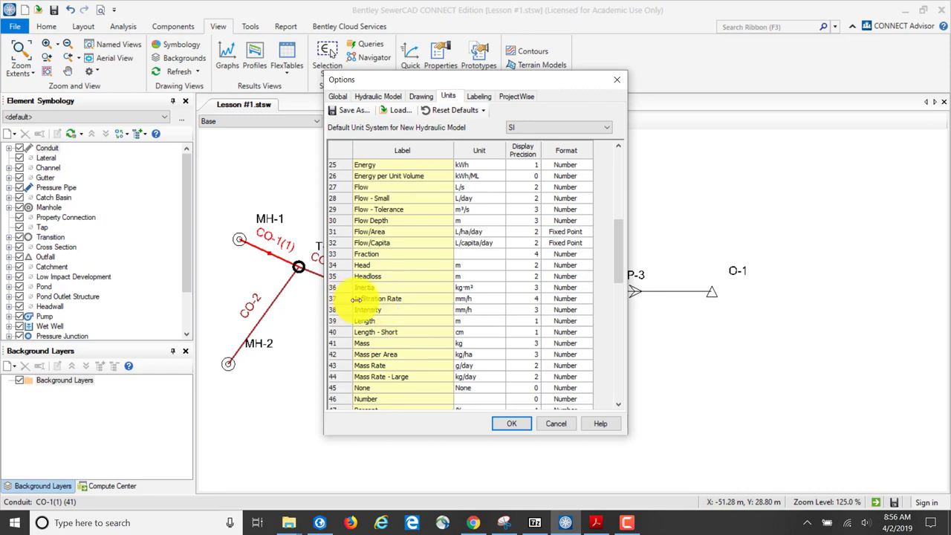
pyautogui.click(496, 300)
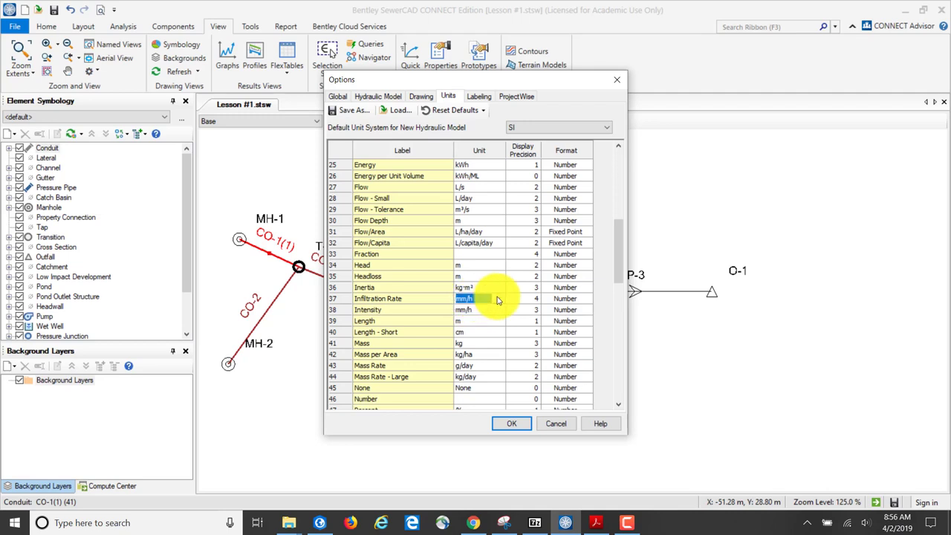
pyautogui.click(498, 299)
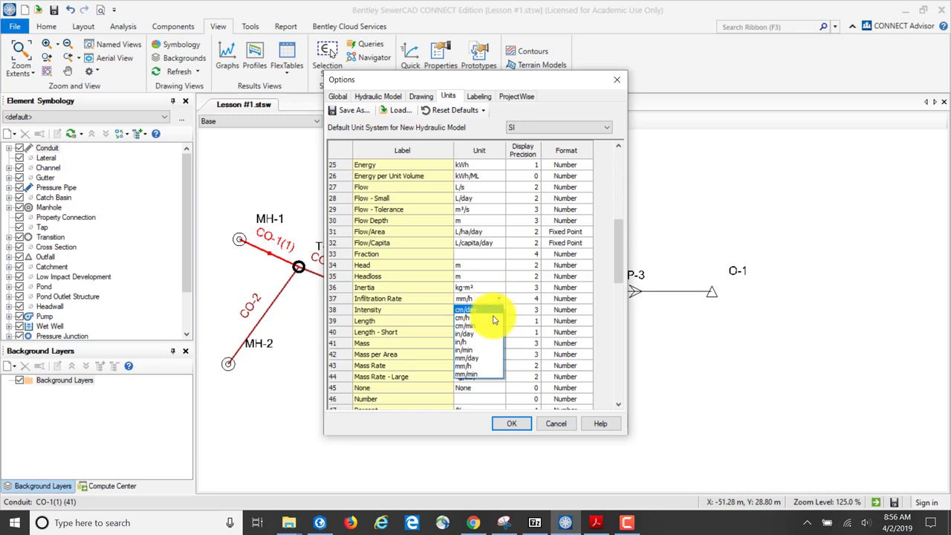
pyautogui.click(414, 301)
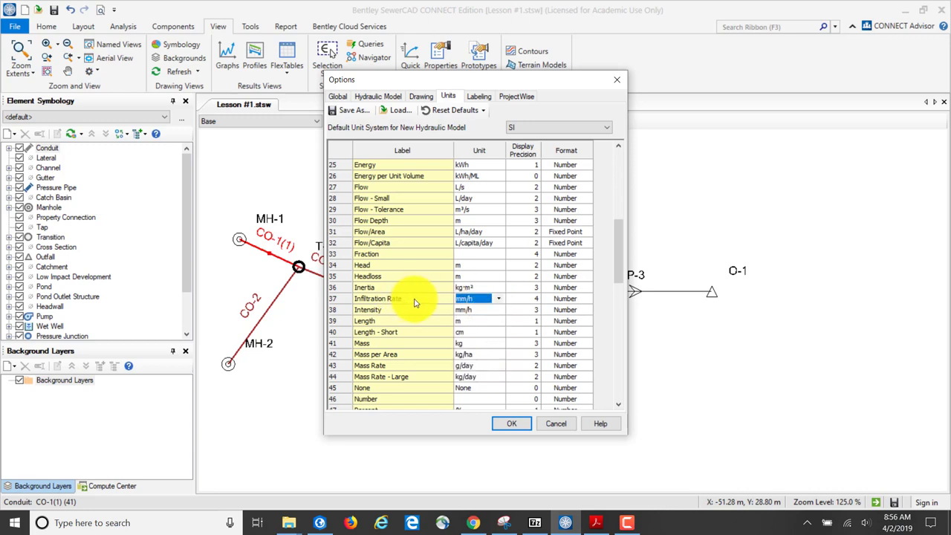
pyautogui.click(499, 300)
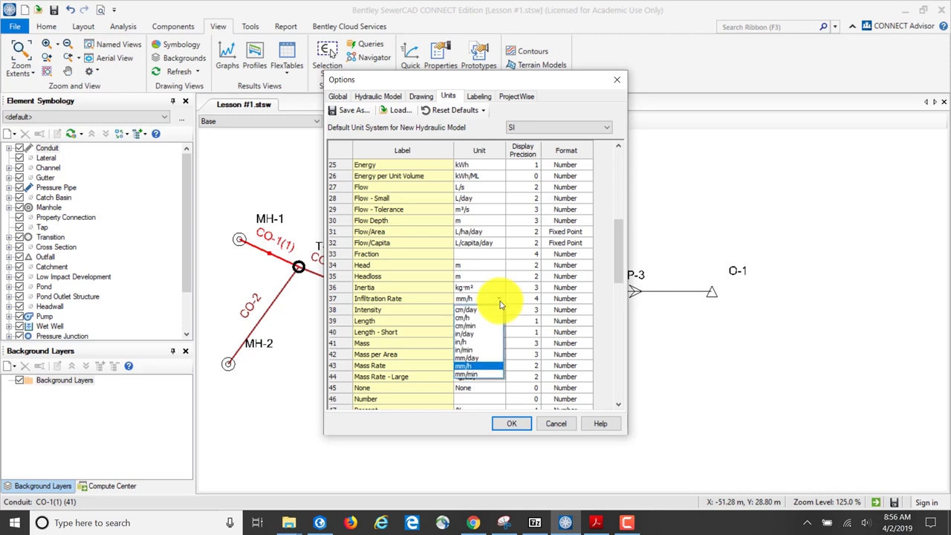
pyautogui.scroll(-2, 500, 308)
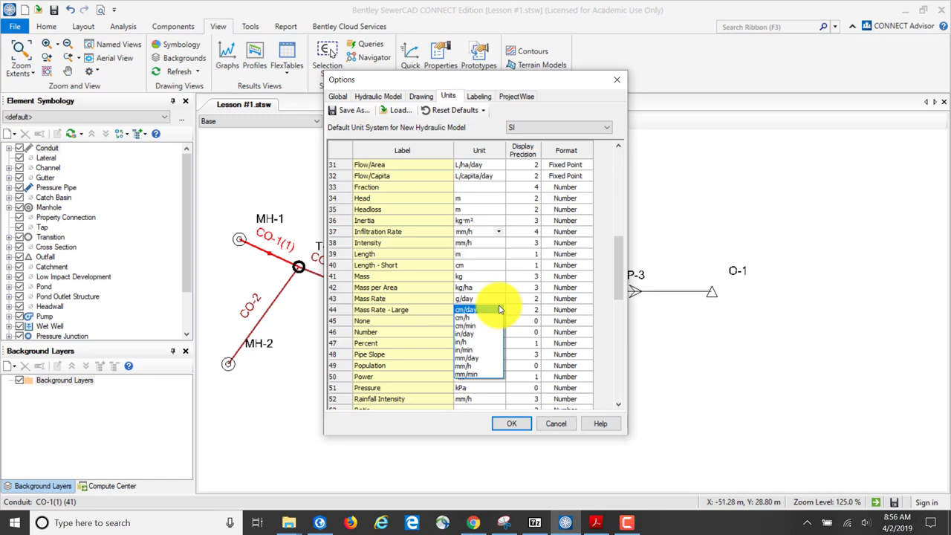
pyautogui.press('Escape')
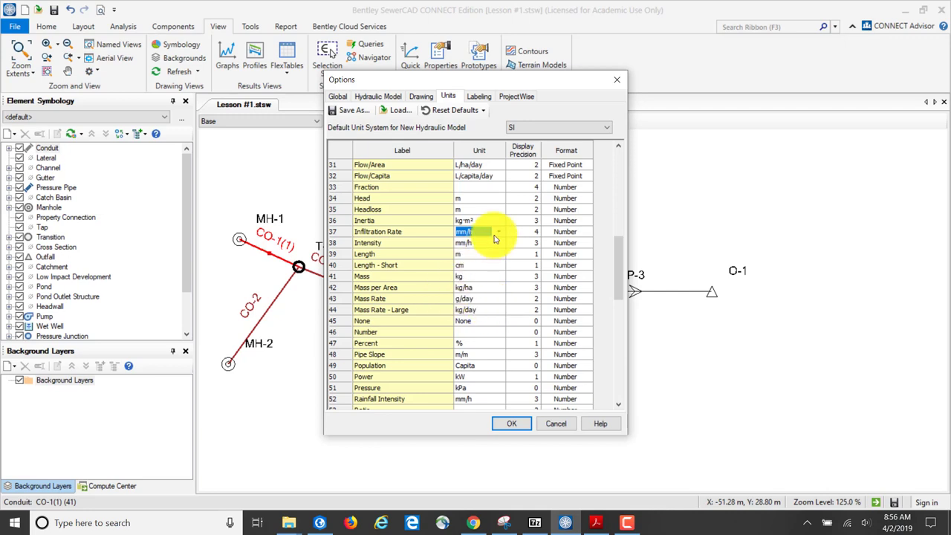
pyautogui.scroll(2, 496, 237)
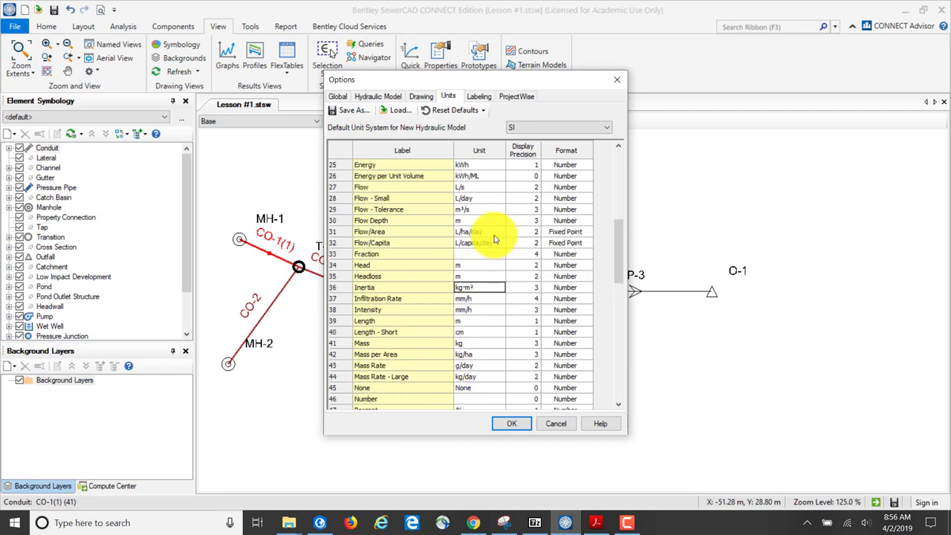
pyautogui.scroll(3, 495, 239)
pyautogui.scroll(5, 496, 239)
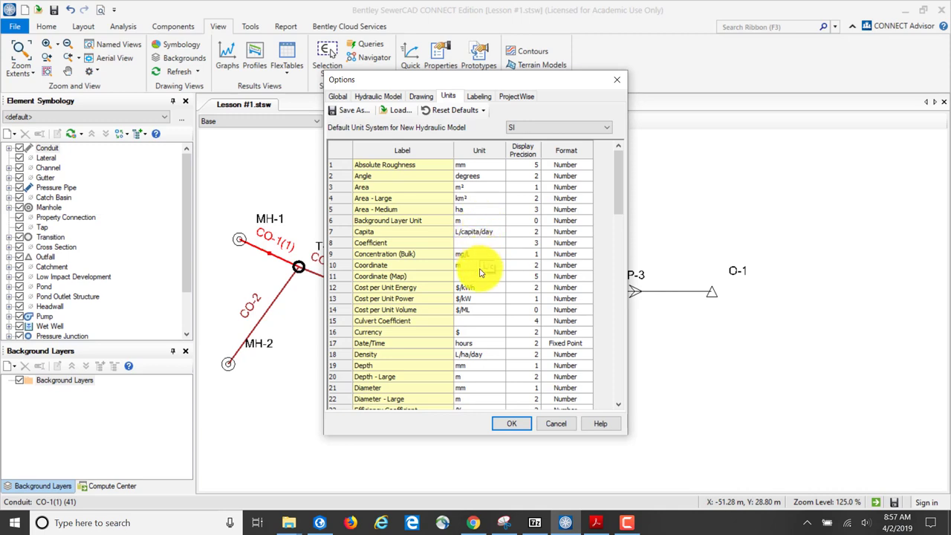
pyautogui.scroll(-5, 481, 289)
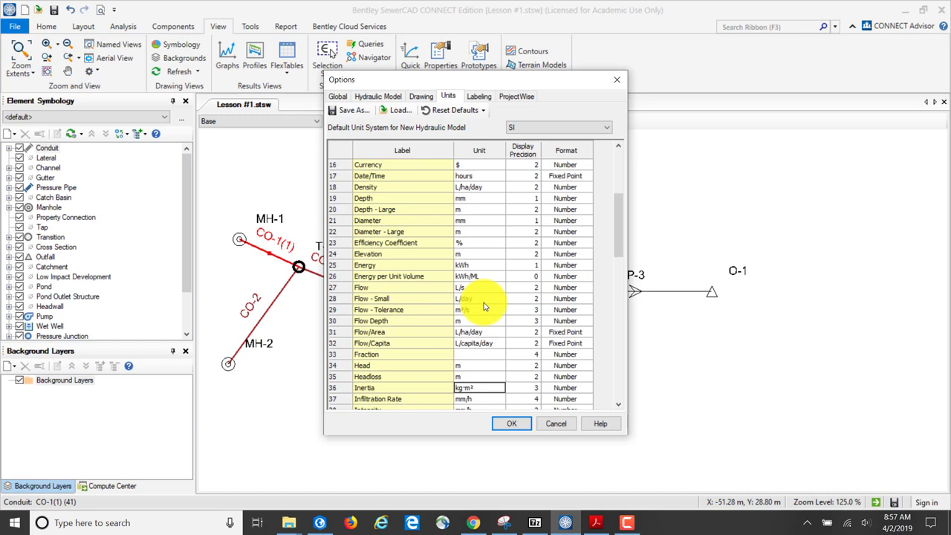
pyautogui.scroll(-3, 484, 305)
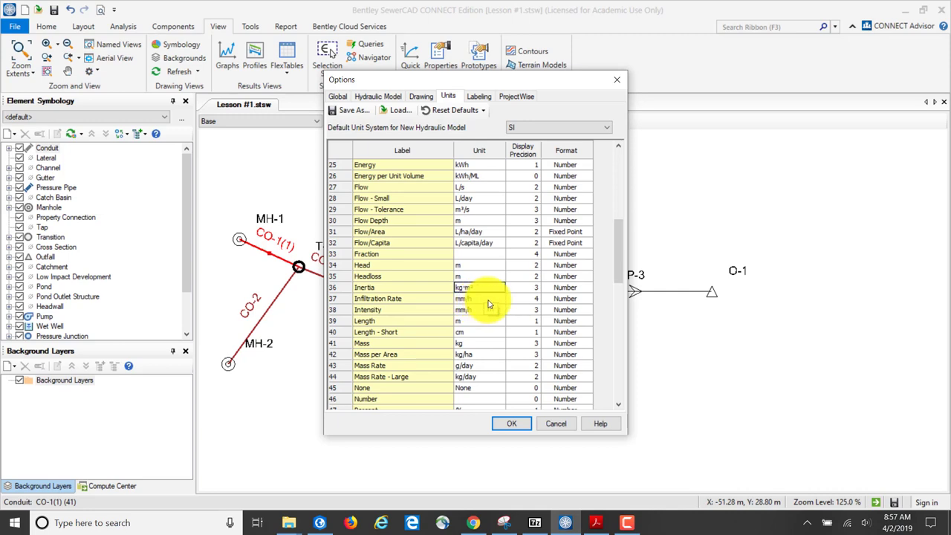
pyautogui.scroll(8, 487, 301)
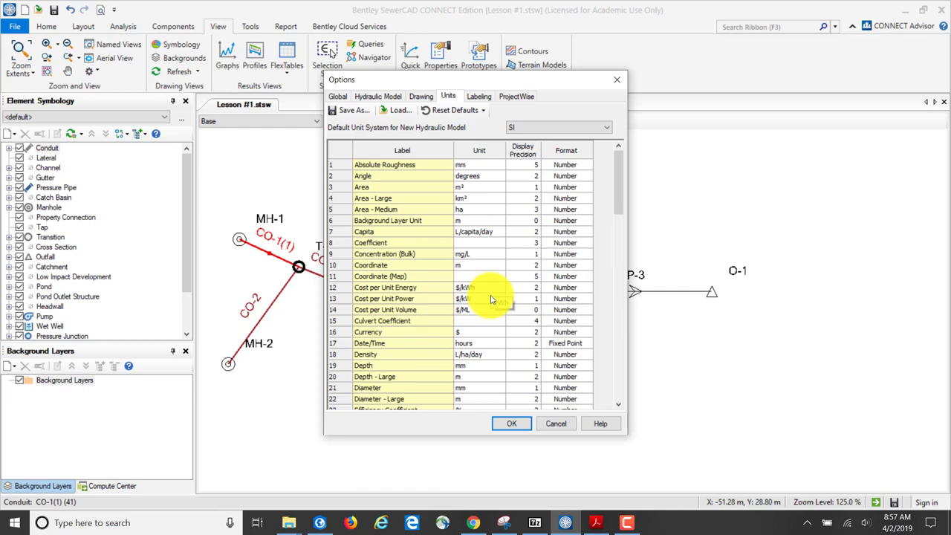
pyautogui.click(569, 422)
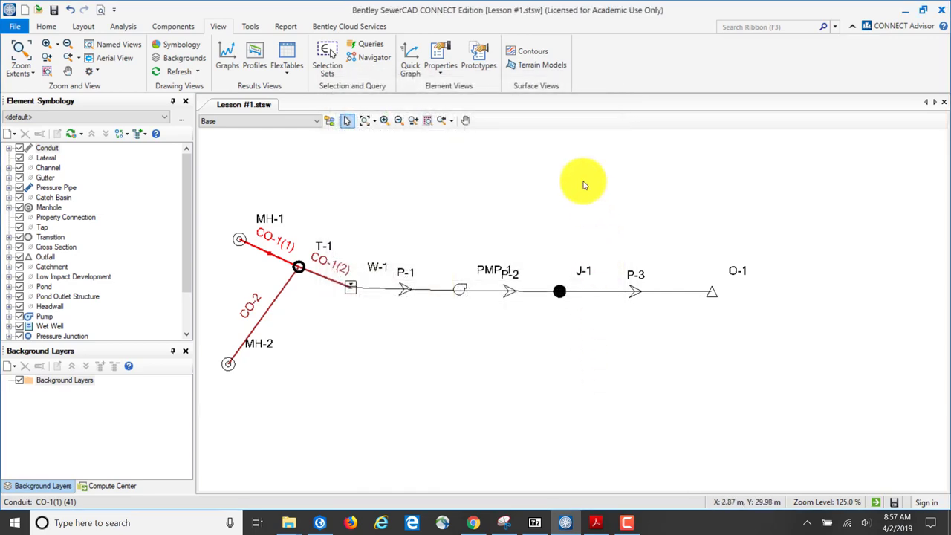
# Step: In CO-1(1)'s Infiltration/Inflow properties, keep Pipe Length and choose m as loading unit
pyautogui.doubleClick(272, 258)
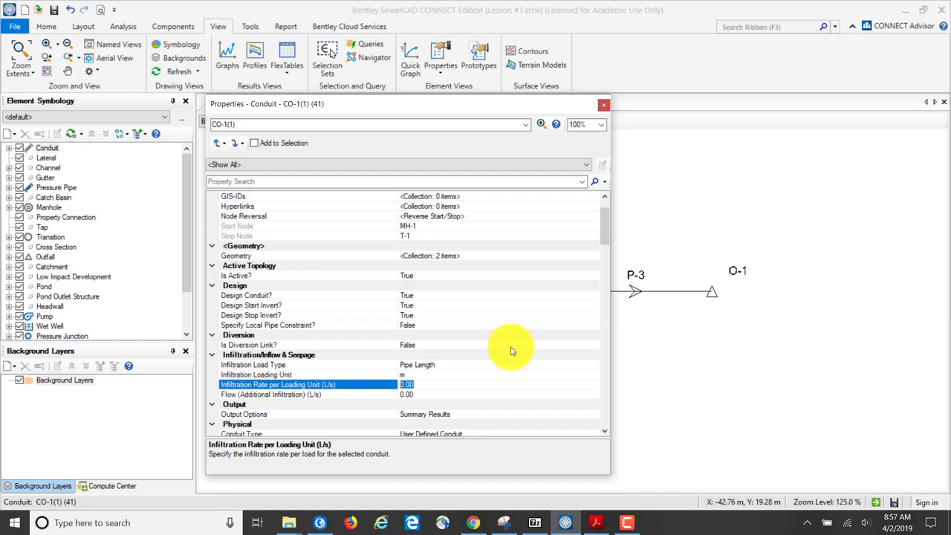
pyautogui.click(212, 356)
pyautogui.click(212, 356)
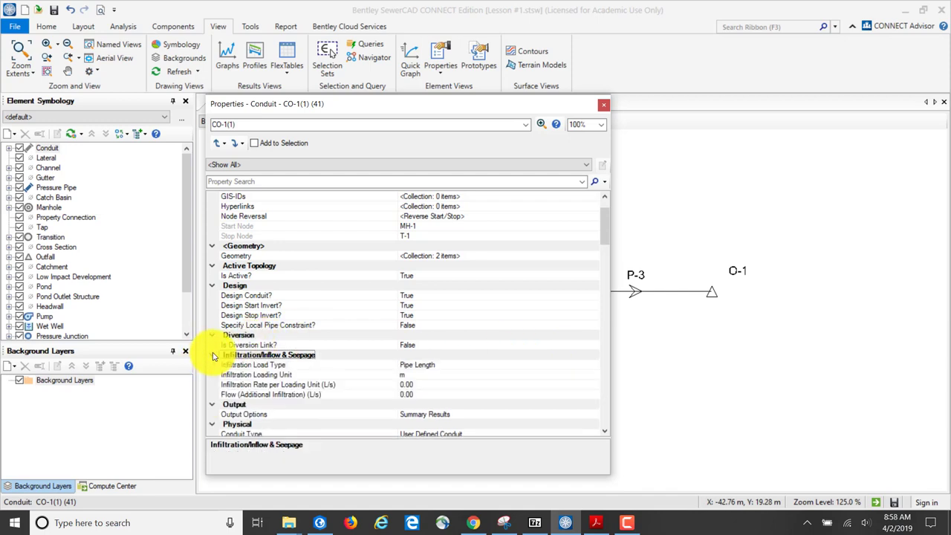
pyautogui.click(460, 365)
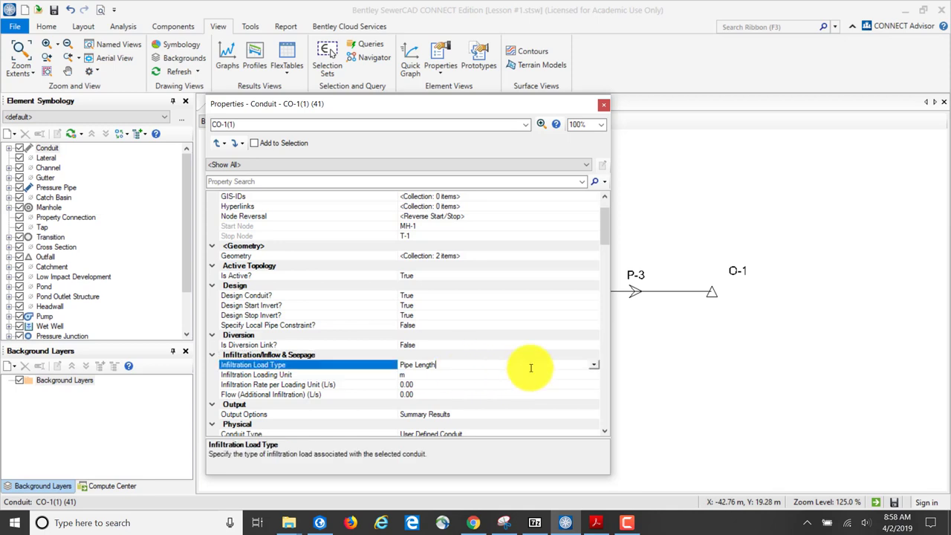
pyautogui.click(594, 366)
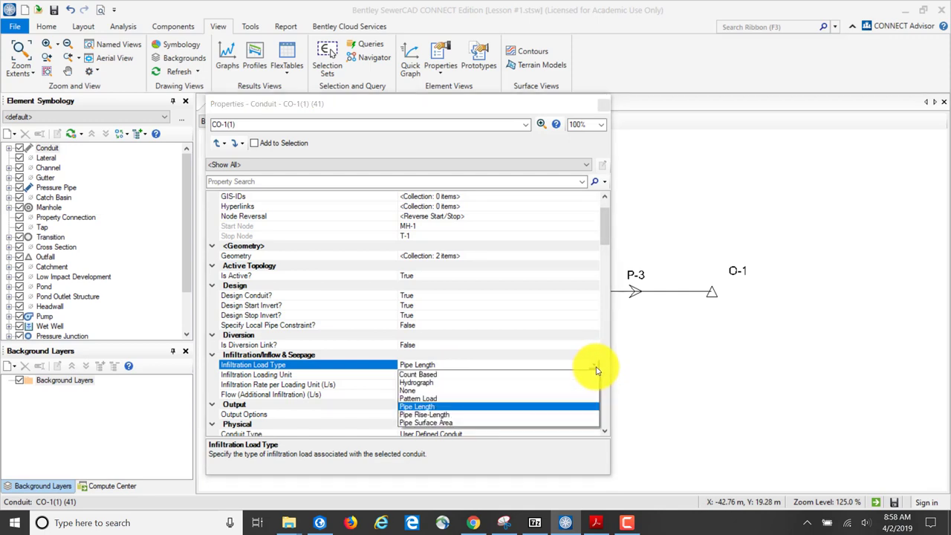
pyautogui.click(423, 407)
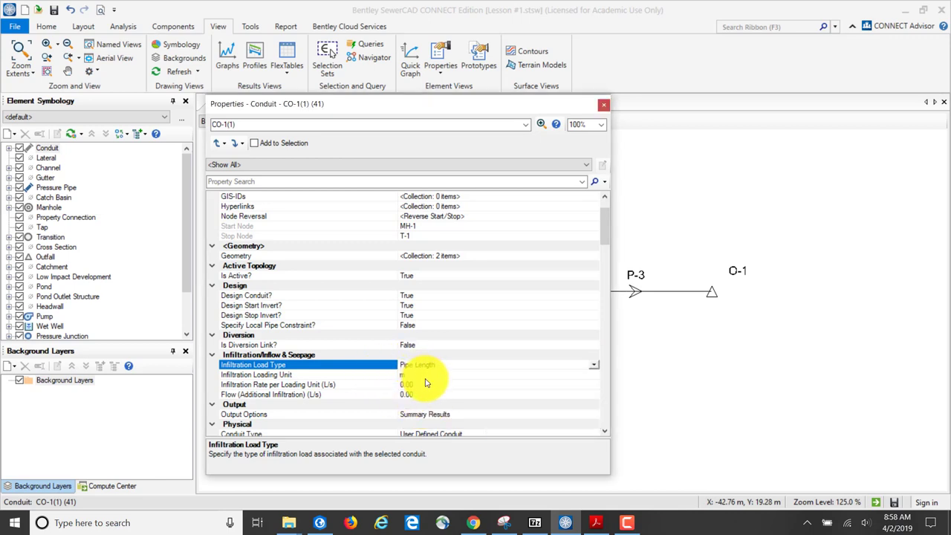
pyautogui.click(410, 374)
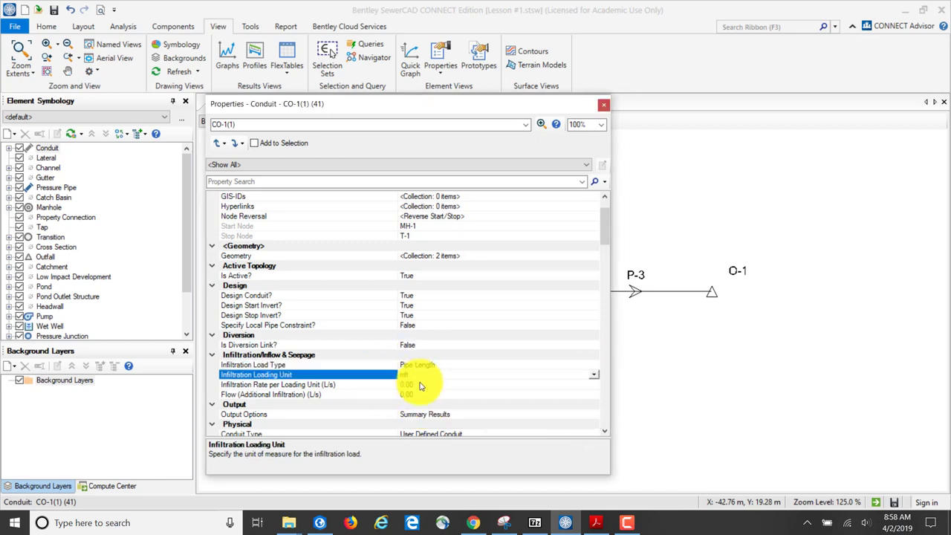
pyautogui.click(428, 375)
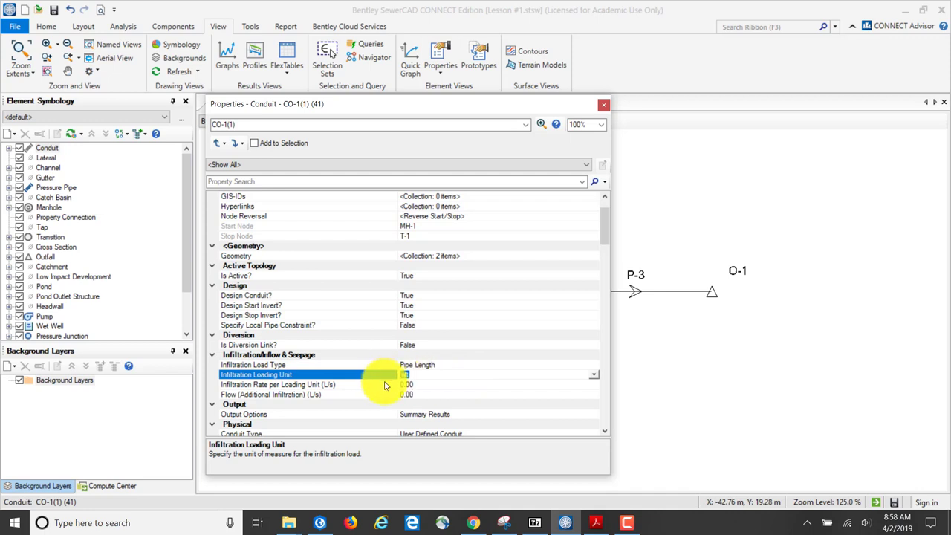
pyautogui.press('Return')
pyautogui.click(593, 376)
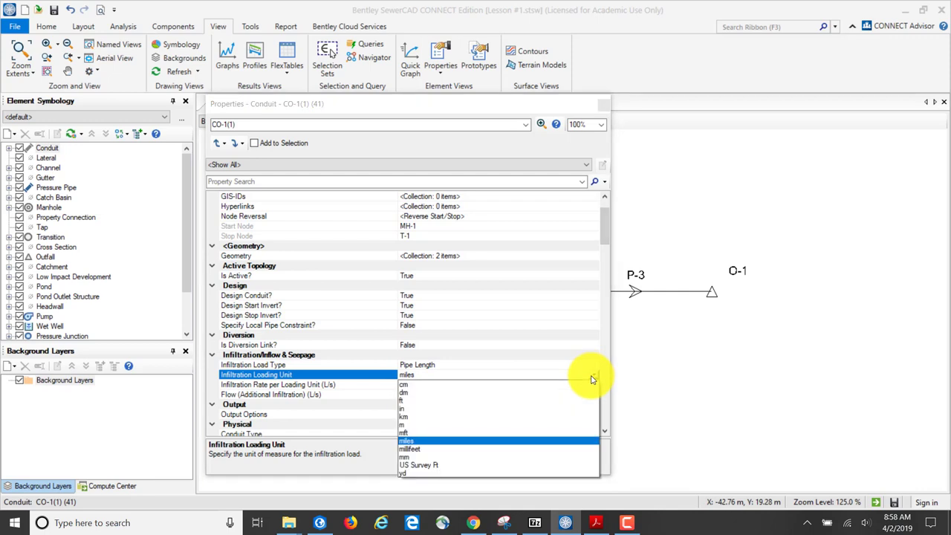
pyautogui.click(404, 424)
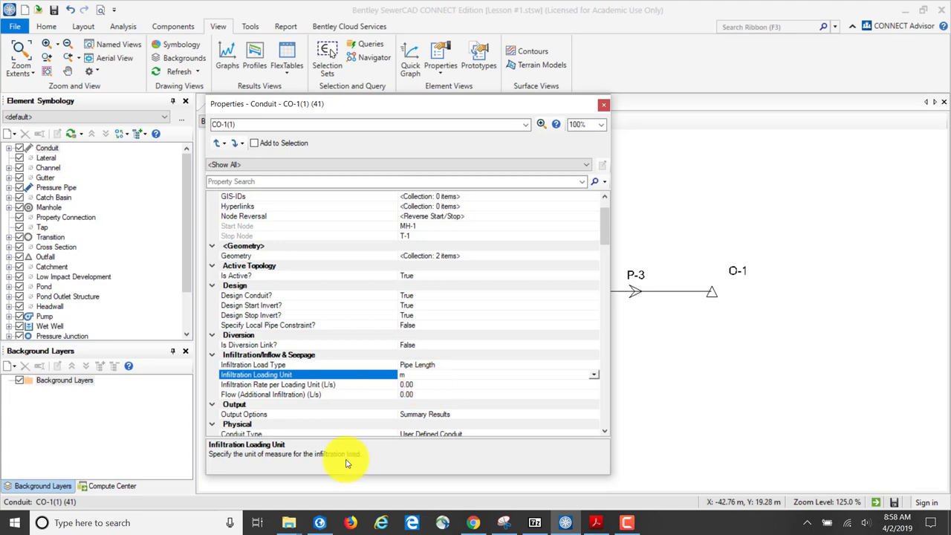
# Step: Check Table 2-9 in the QuickStart PDF and launch Calculator from Windows search
pyautogui.click(596, 522)
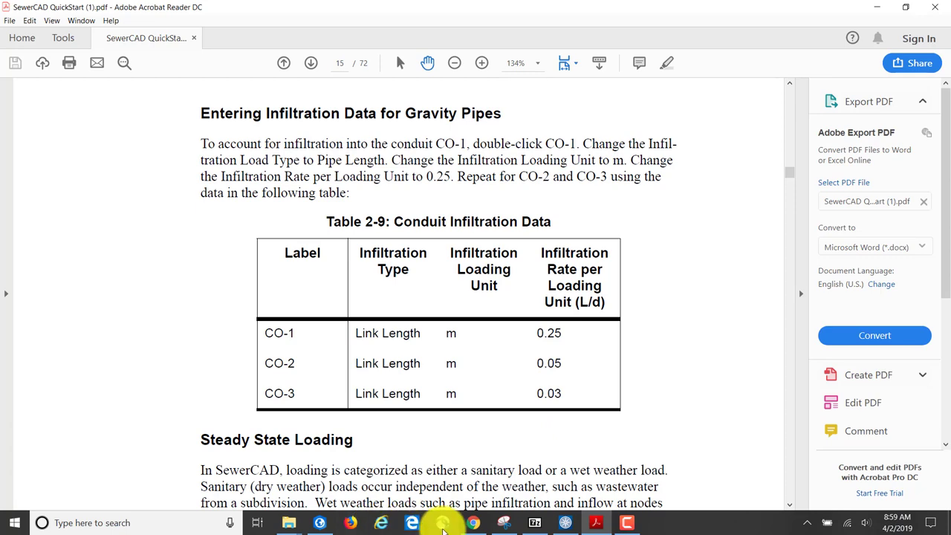
pyautogui.click(158, 513)
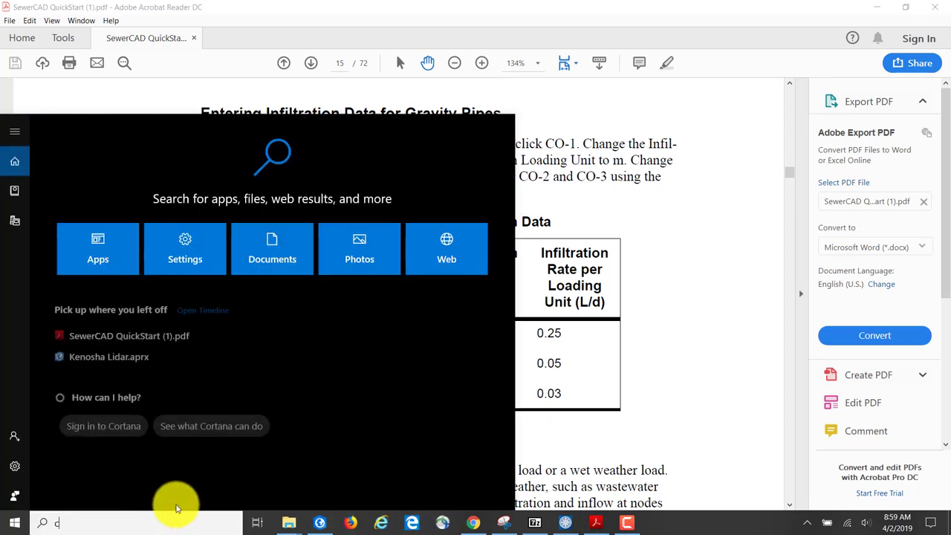
pyautogui.write('cal')
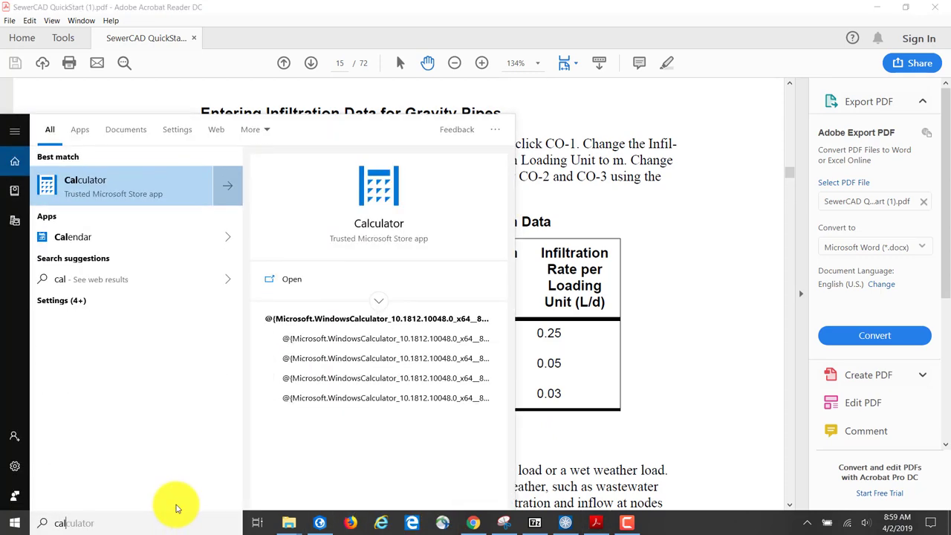
pyautogui.write('cu')
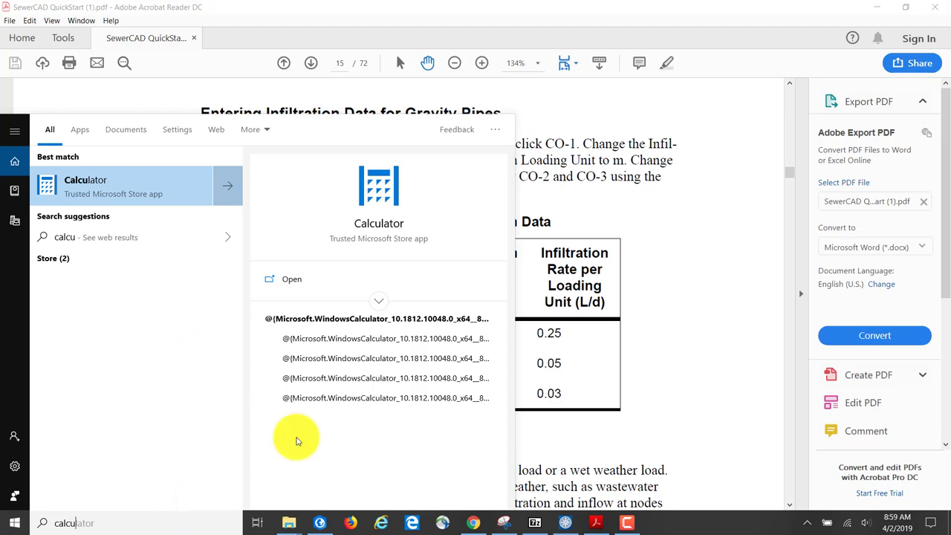
pyautogui.click(104, 185)
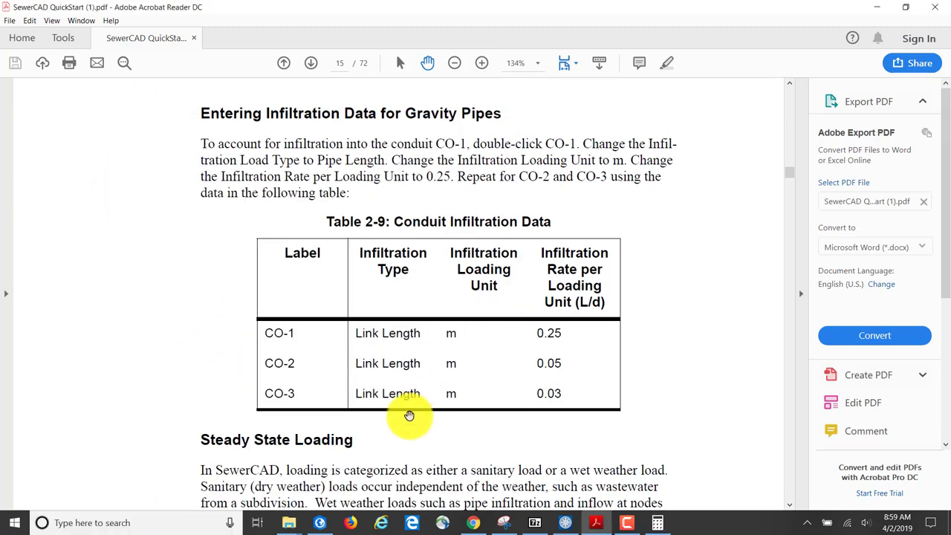
# Step: Bring Calculator forward, recheck the infiltration table, then return to SewerCAD
pyautogui.click(652, 524)
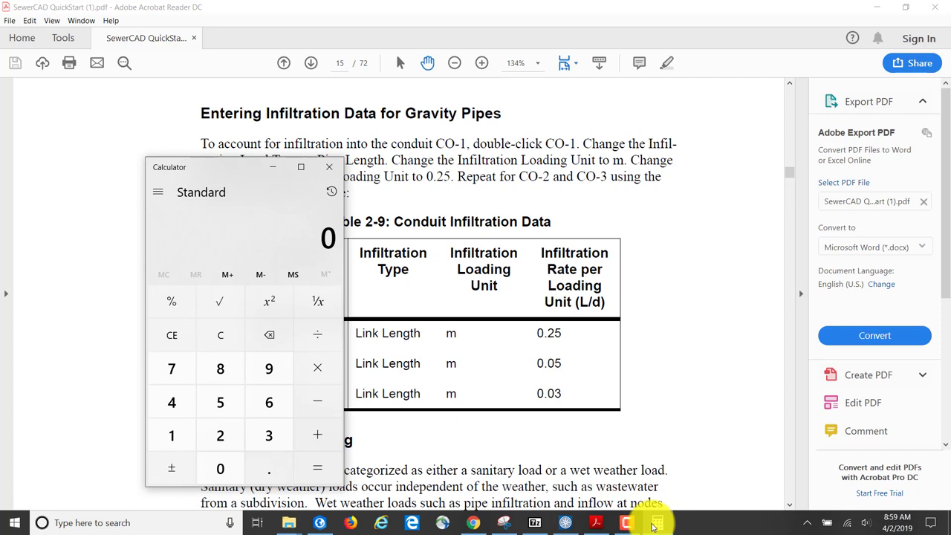
pyautogui.click(671, 423)
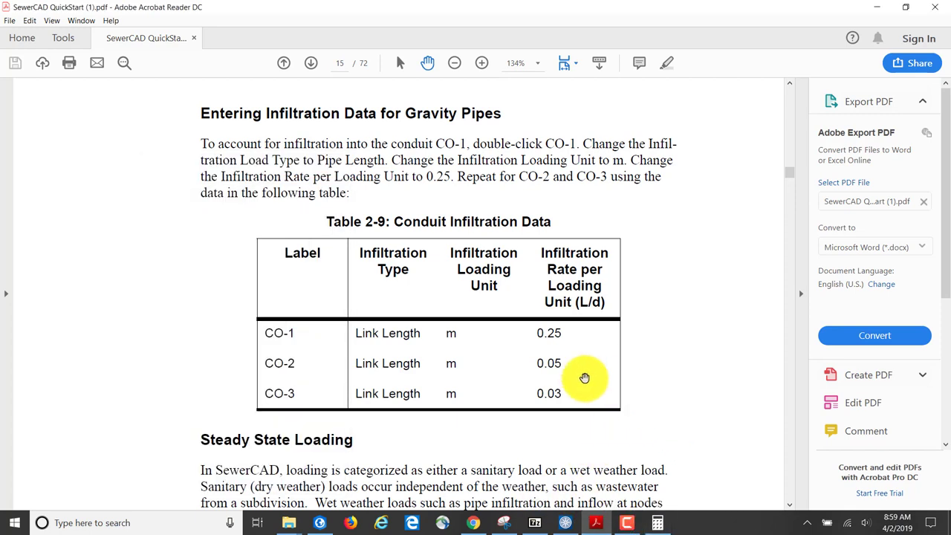
pyautogui.click(564, 524)
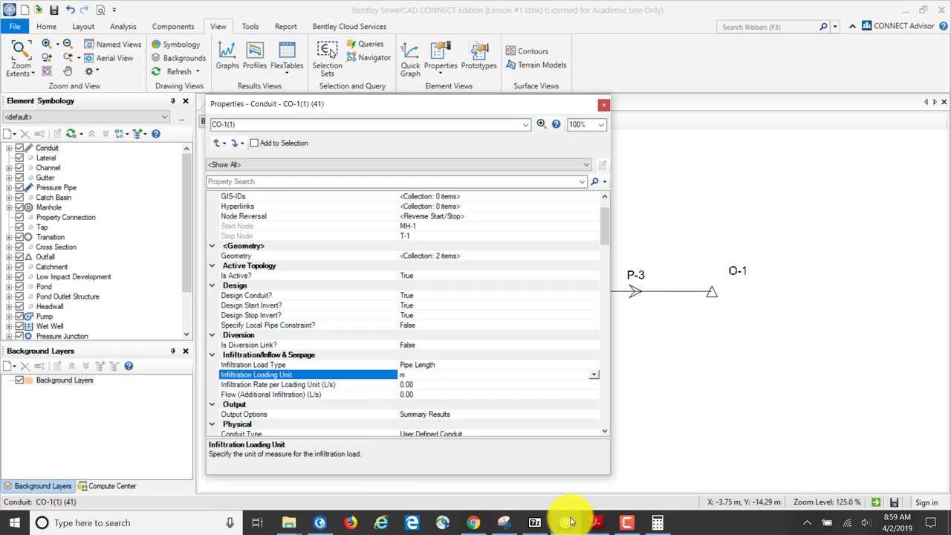
# Step: Enter 0.25 as CO-1(1)'s Infiltration Rate per Loading Unit
pyautogui.click(657, 523)
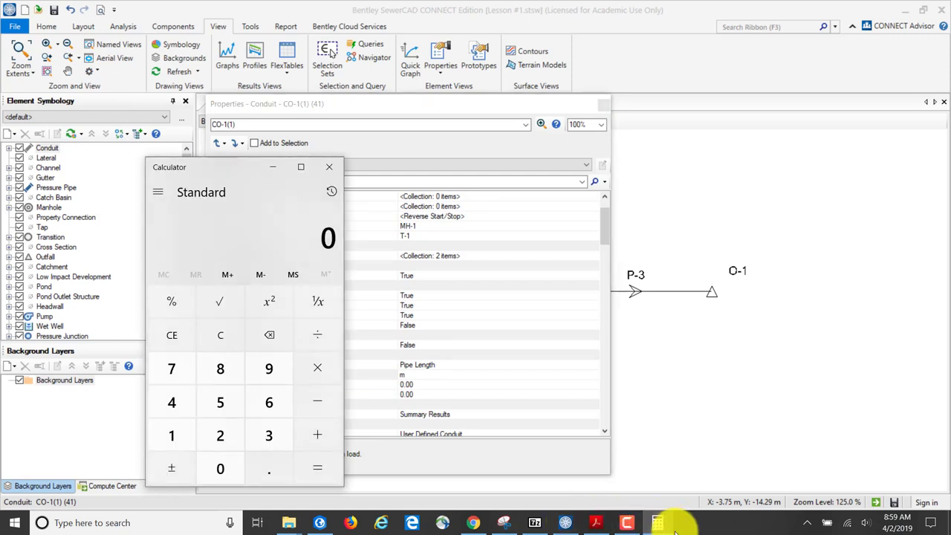
pyautogui.write('.25')
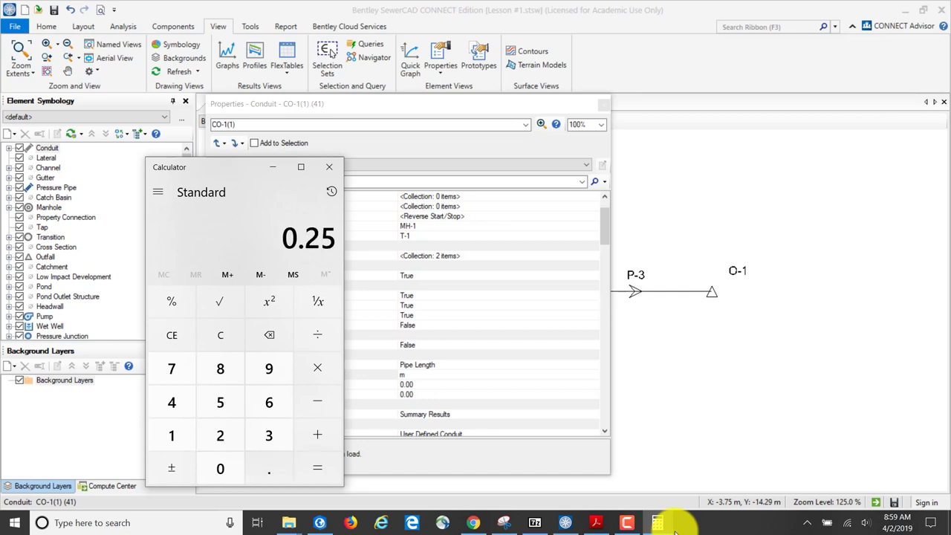
pyautogui.click(684, 401)
pyautogui.click(403, 384)
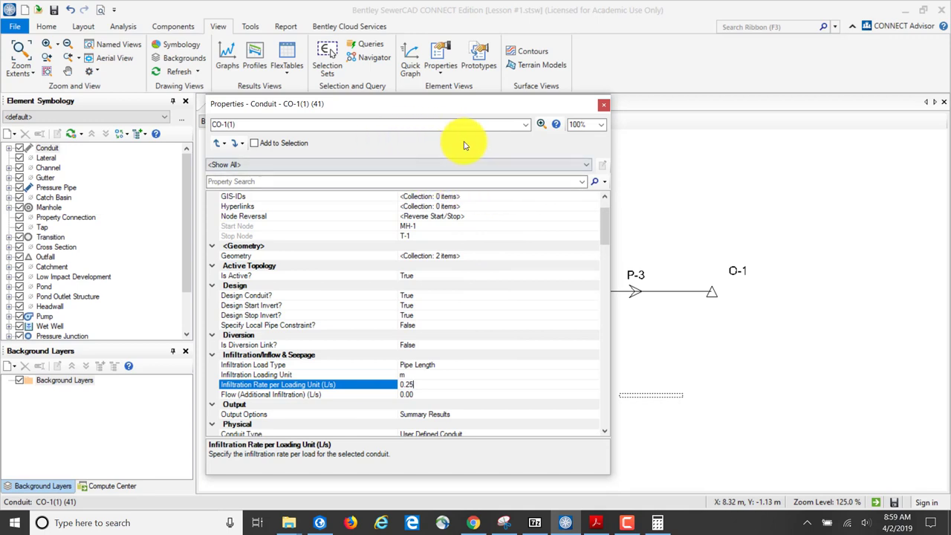
pyautogui.click(525, 124)
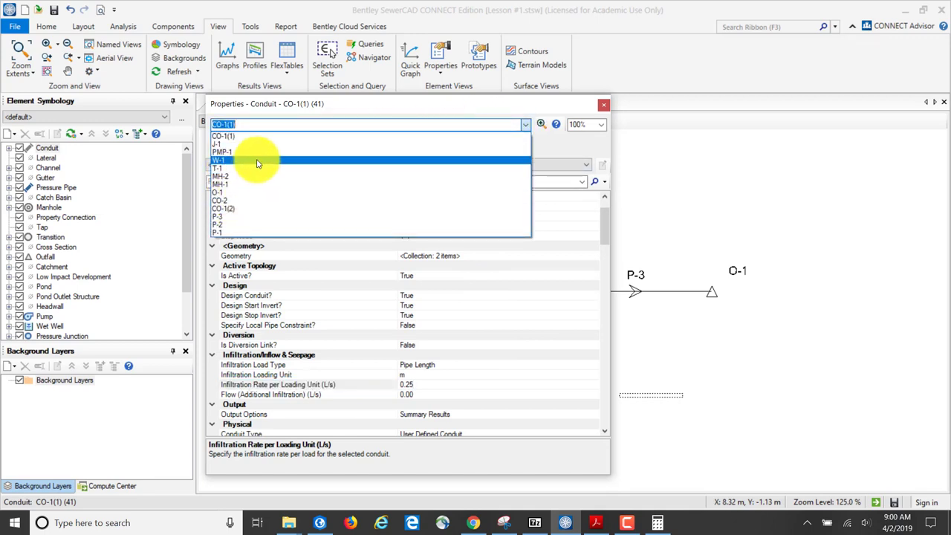
# Step: Set conduit CO-1(2) to Pipe Length infiltration per m at 0.05 L/s
pyautogui.click(233, 209)
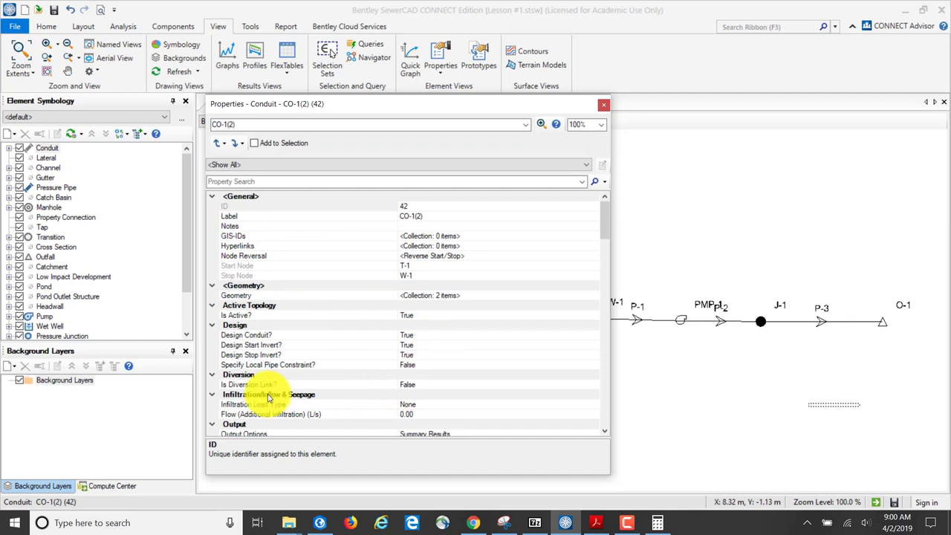
pyautogui.scroll(-1, 414, 376)
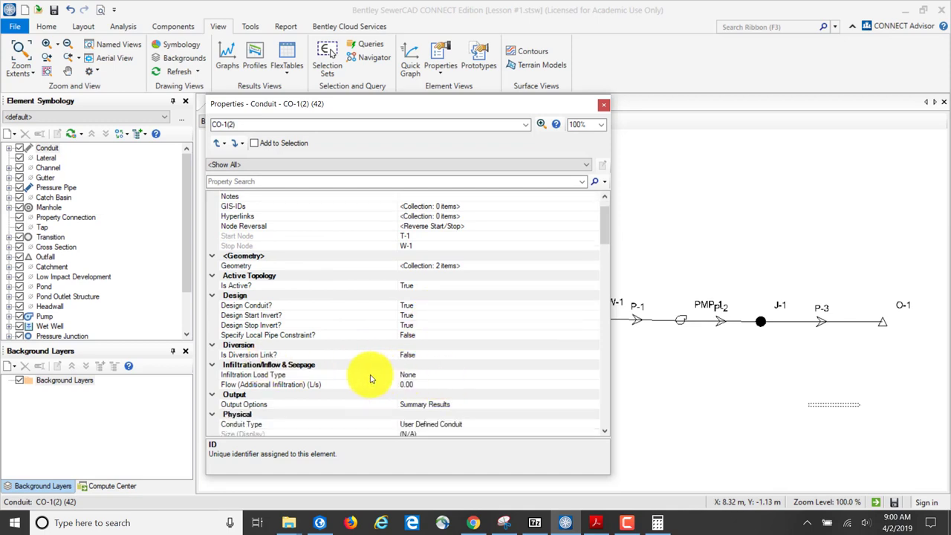
pyautogui.click(409, 376)
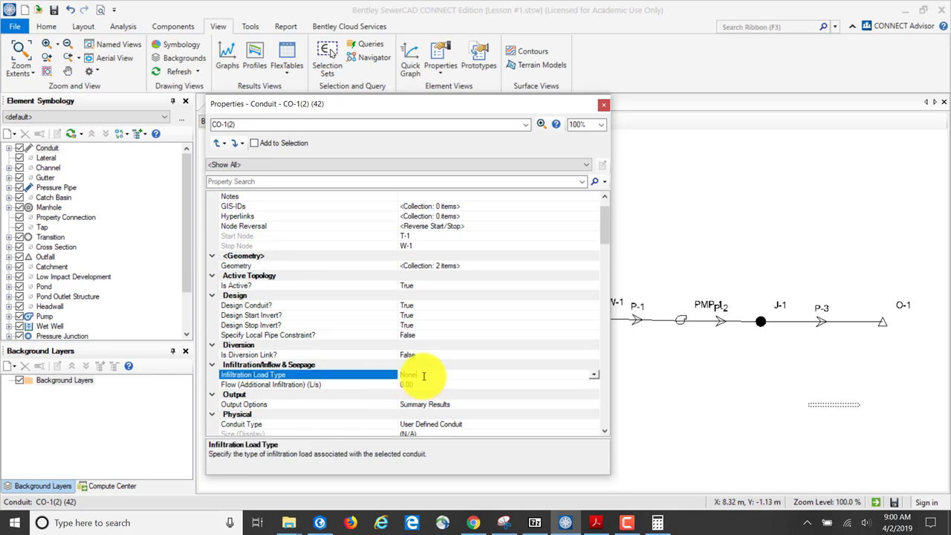
pyautogui.click(592, 375)
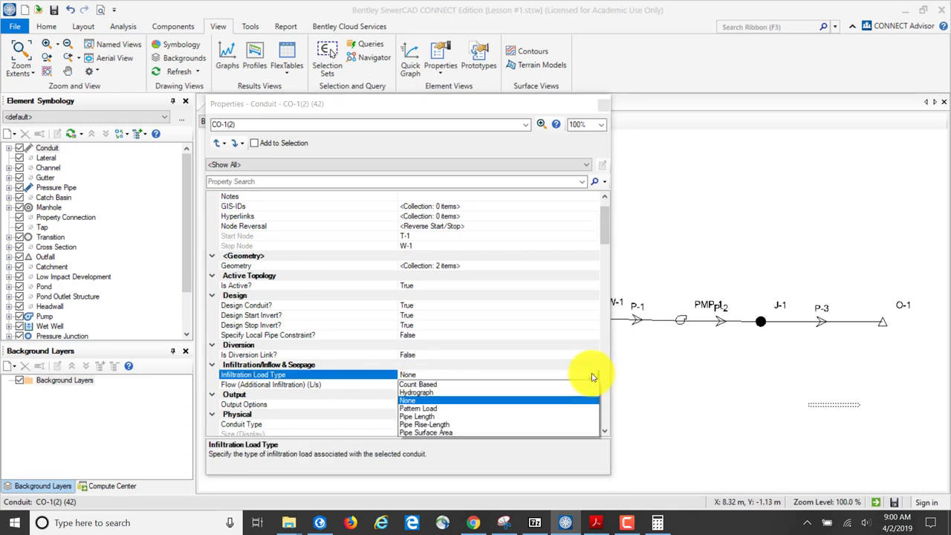
pyautogui.click(420, 417)
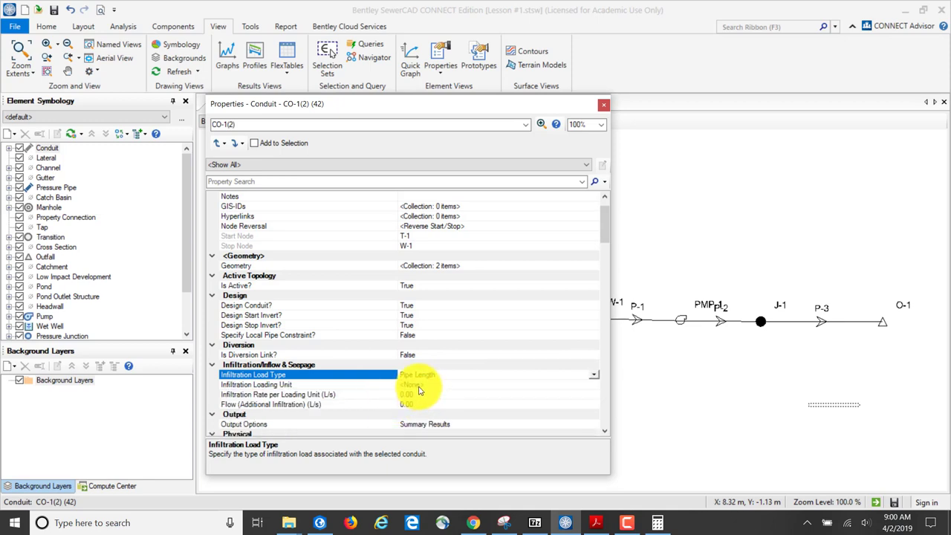
pyautogui.click(419, 385)
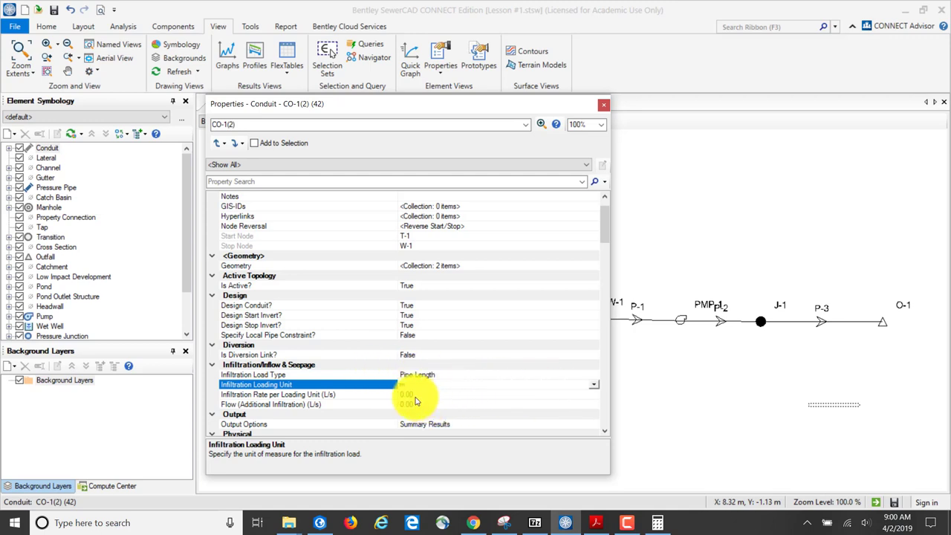
pyautogui.click(409, 394)
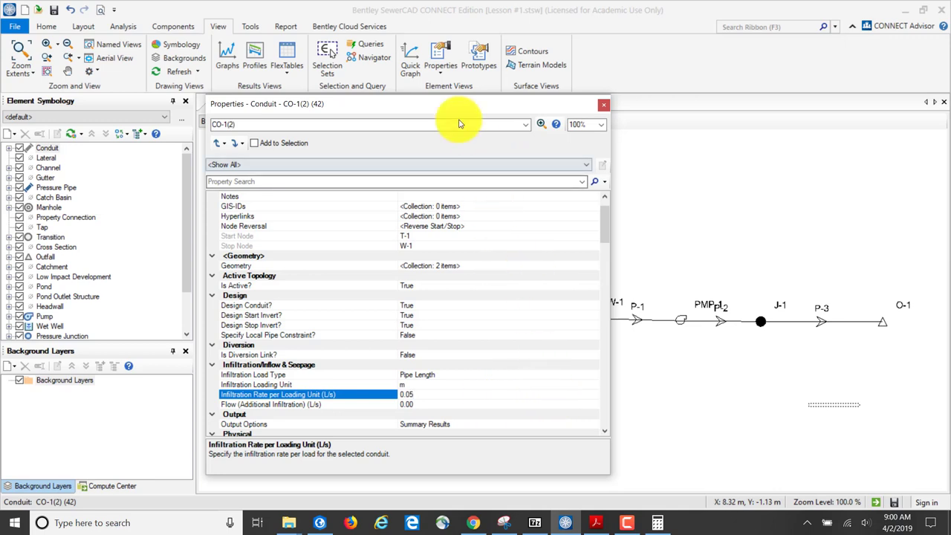
pyautogui.click(526, 126)
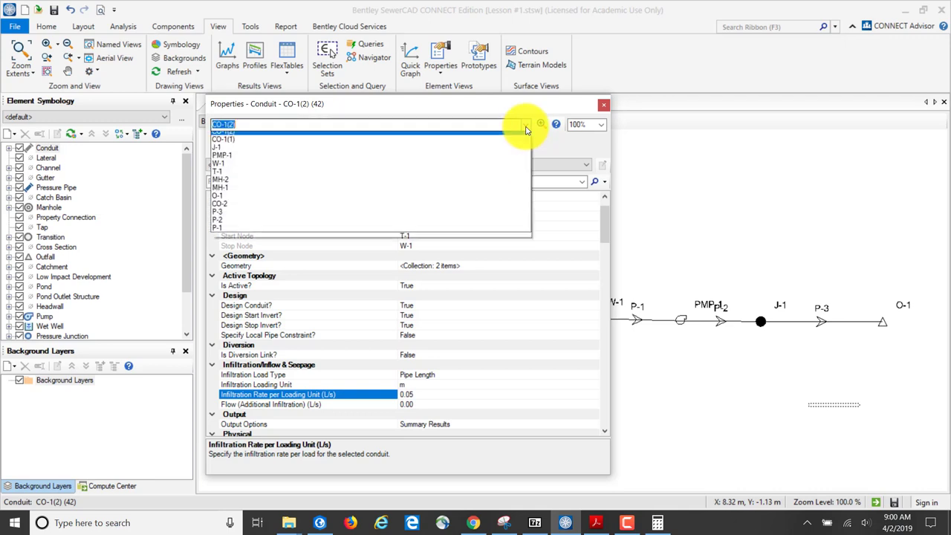
# Step: Set conduit CO-2 to Pipe Length infiltration per m at 0.03 L/s
pyautogui.click(232, 209)
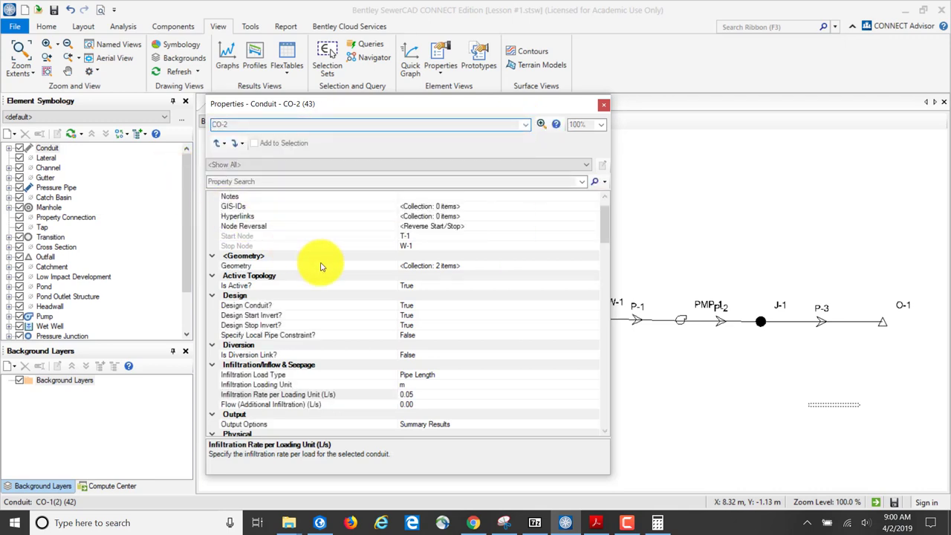
pyautogui.scroll(-2, 397, 347)
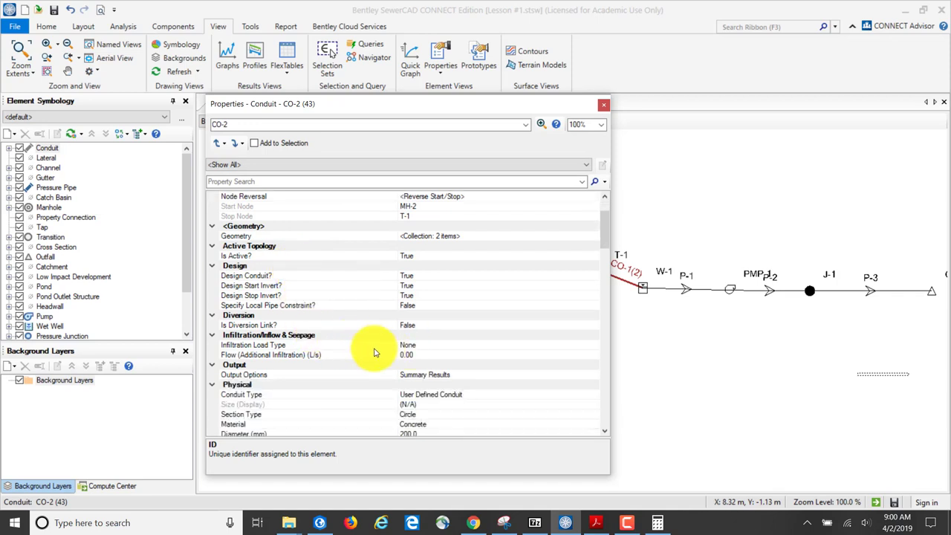
pyautogui.click(413, 347)
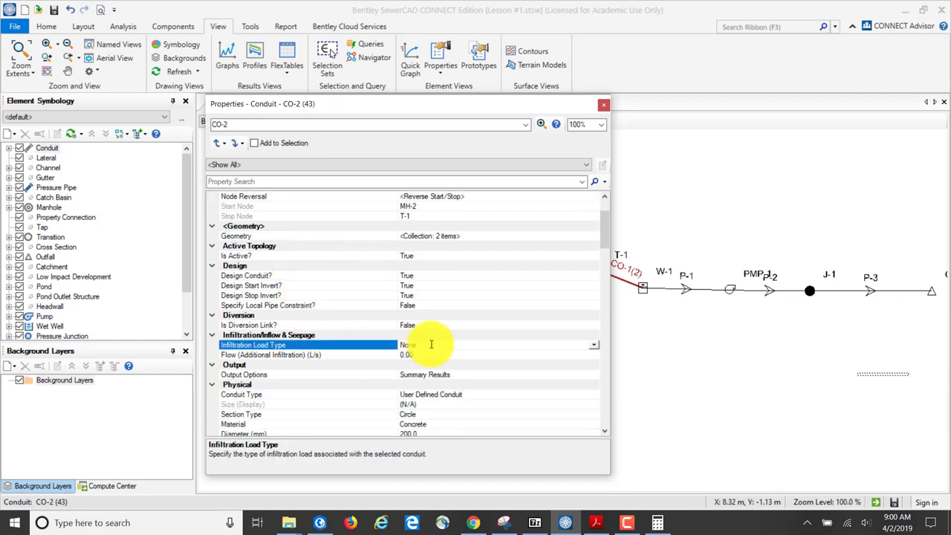
pyautogui.click(594, 344)
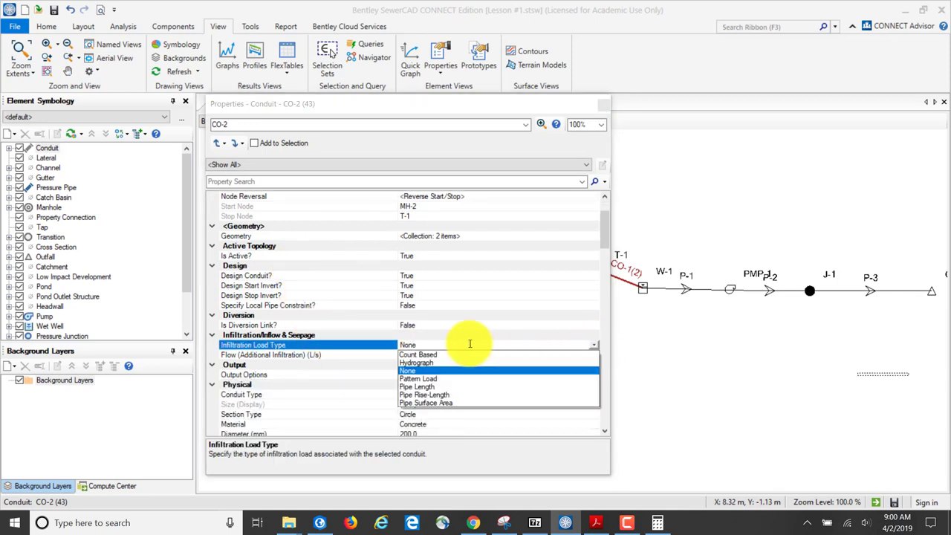
pyautogui.click(424, 387)
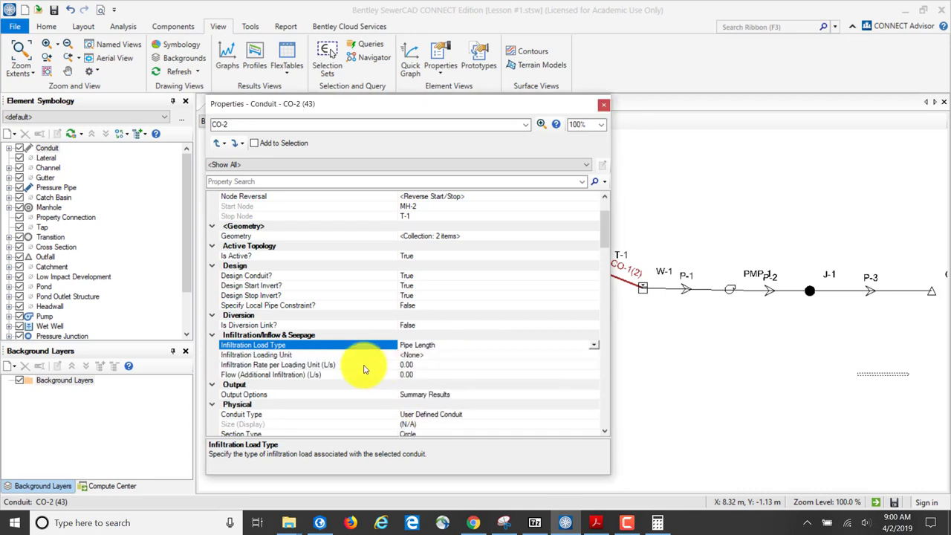
pyautogui.click(422, 355)
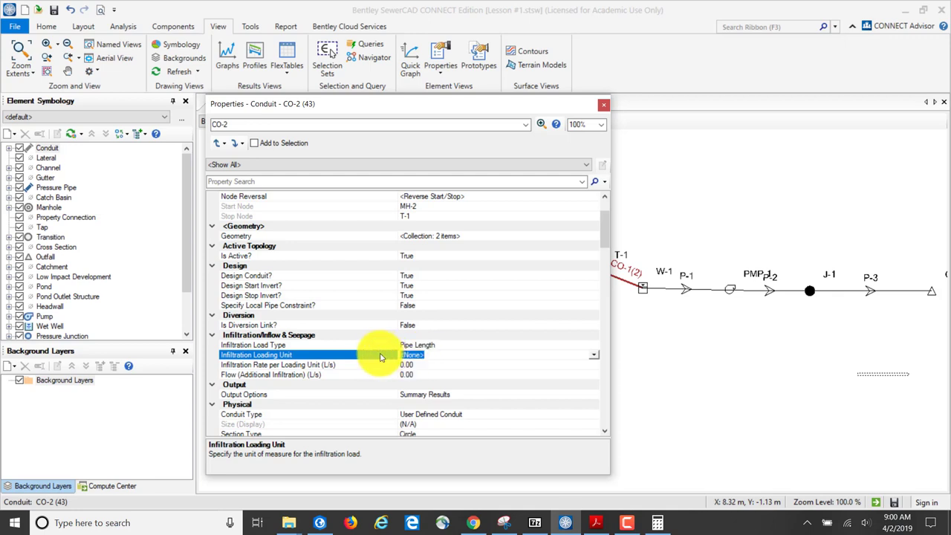
pyautogui.click(435, 365)
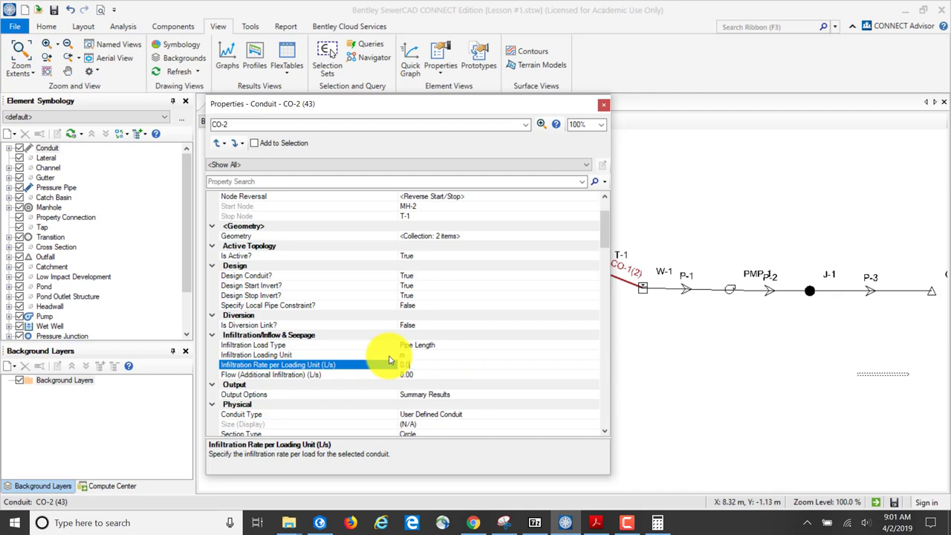
pyautogui.write('0.03')
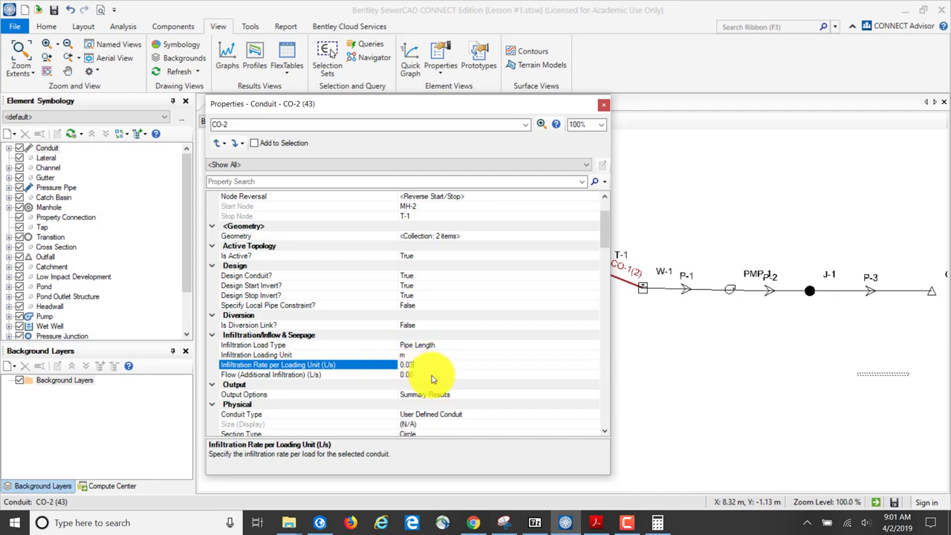
pyautogui.click(502, 344)
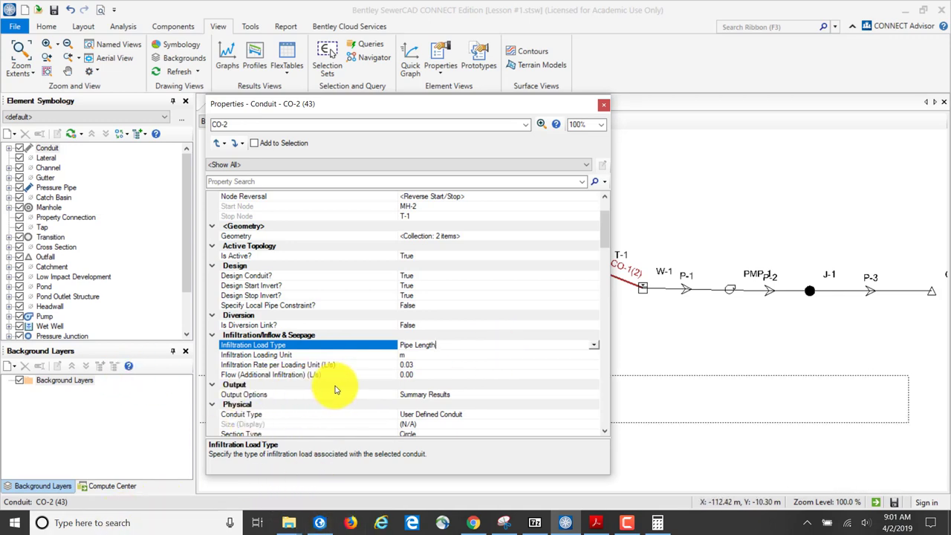
pyautogui.click(597, 522)
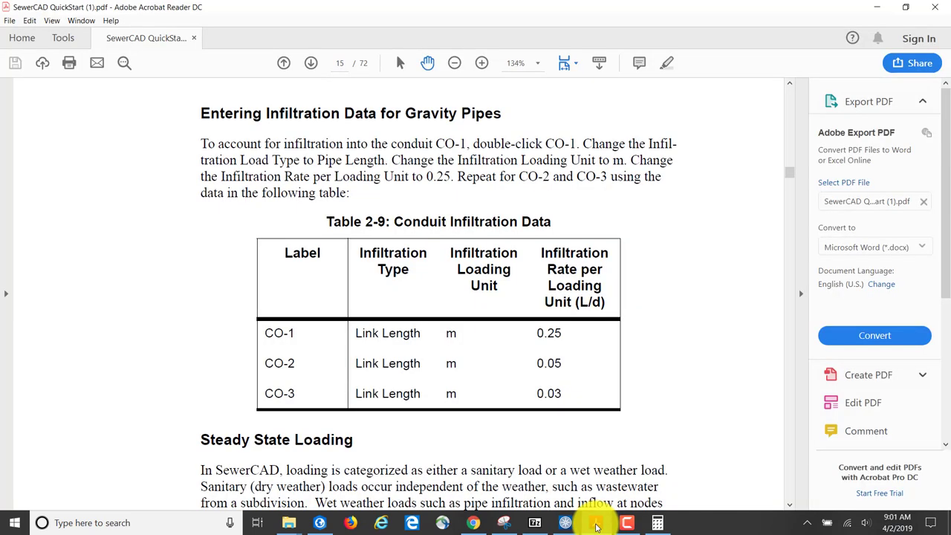
pyautogui.scroll(-6, 697, 371)
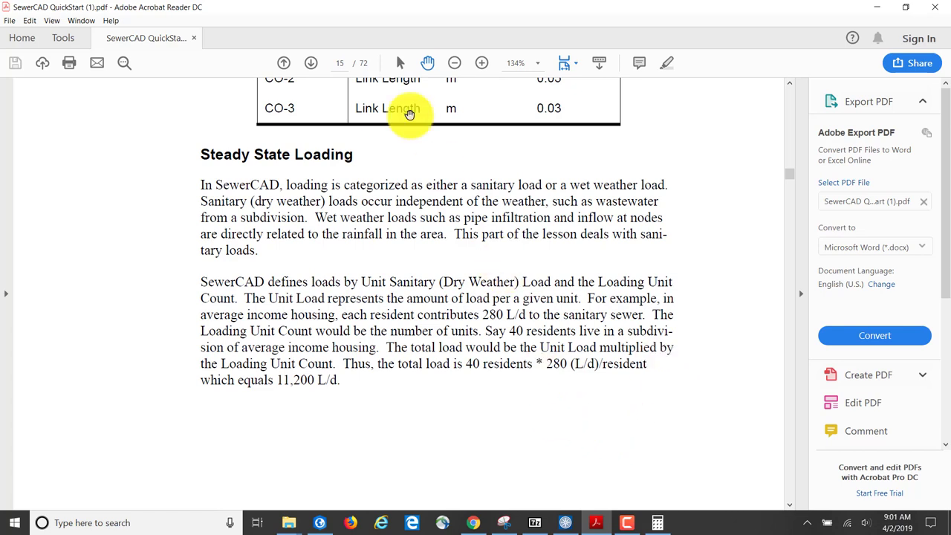
pyautogui.scroll(-1, 500, 164)
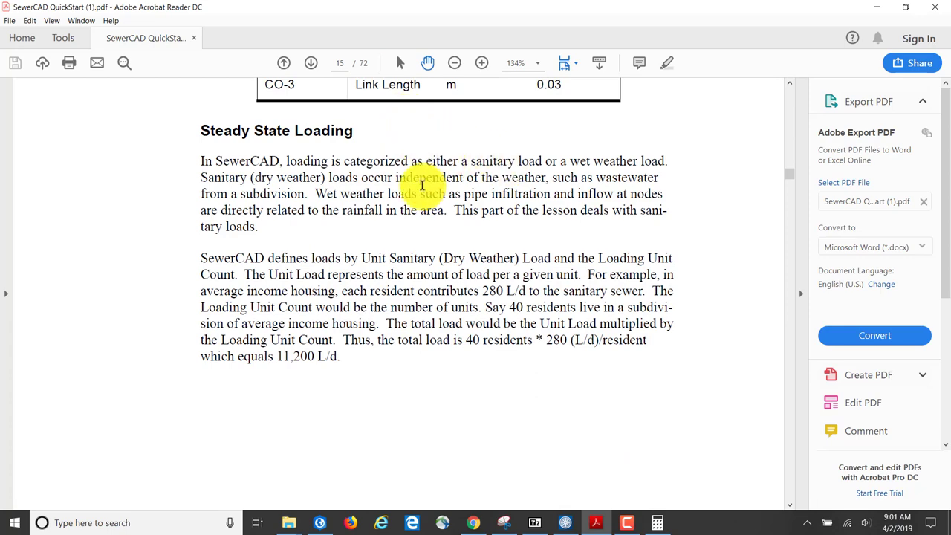
pyautogui.scroll(-10, 421, 186)
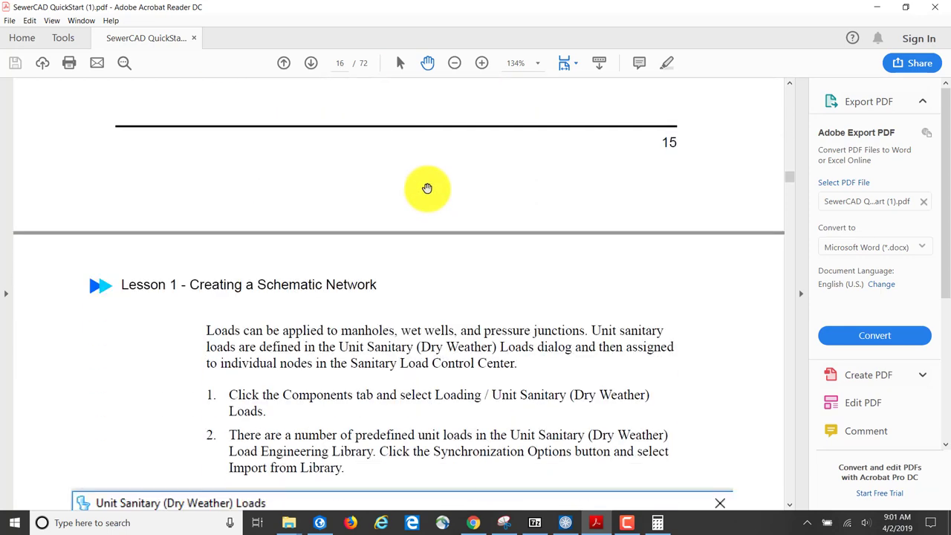
pyautogui.scroll(-8, 428, 188)
pyautogui.scroll(15, 428, 186)
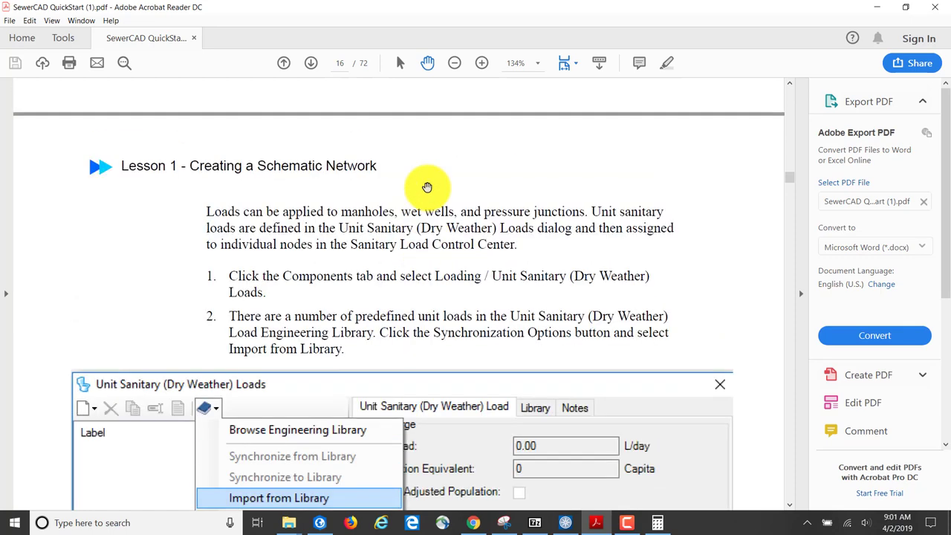
pyautogui.scroll(9, 427, 187)
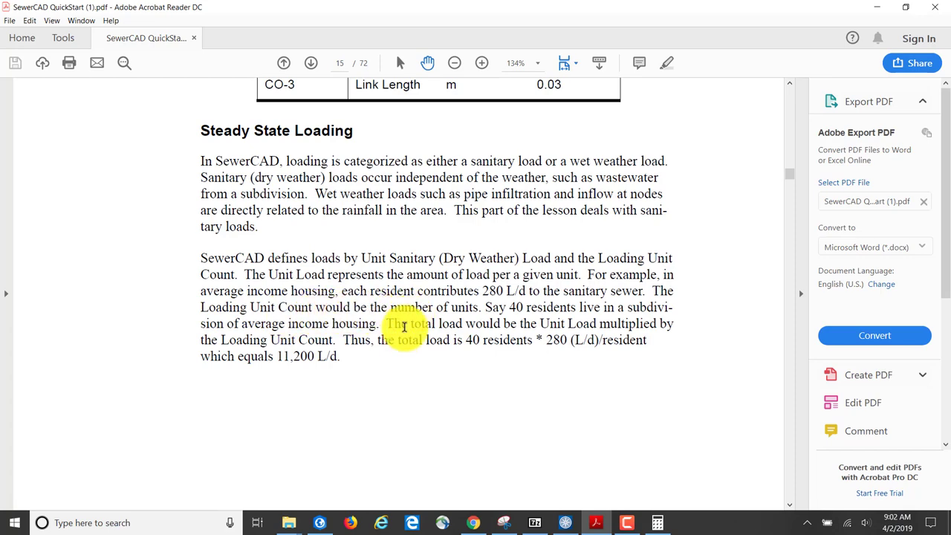
pyautogui.scroll(-10, 405, 338)
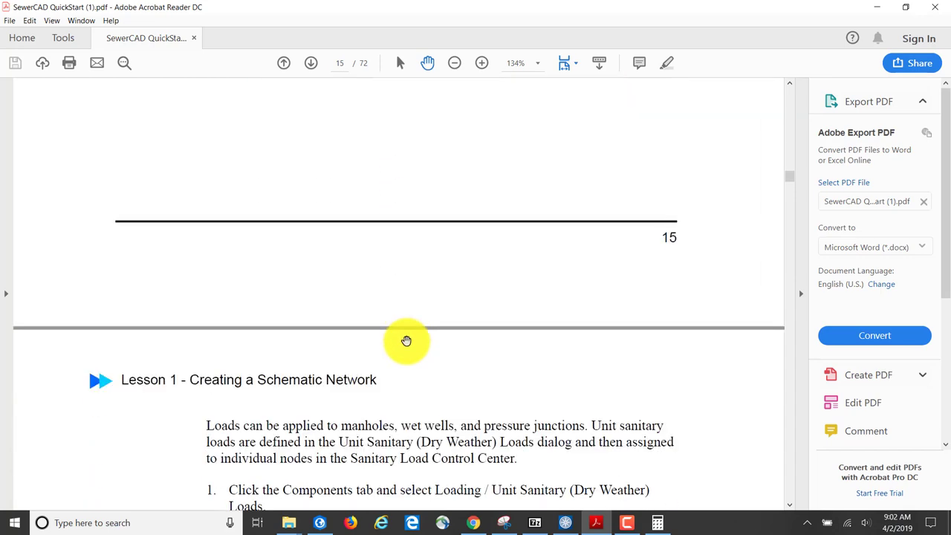
pyautogui.scroll(-5, 405, 339)
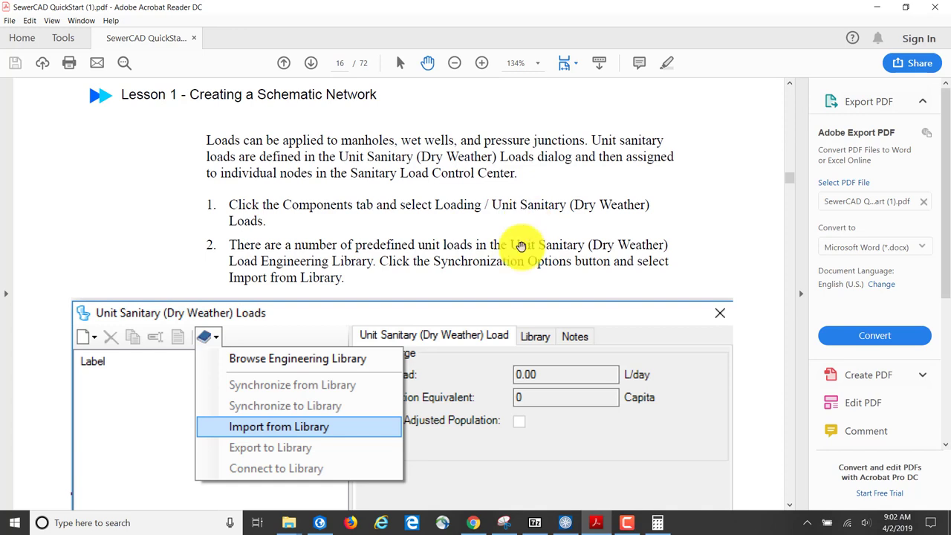
pyautogui.click(565, 523)
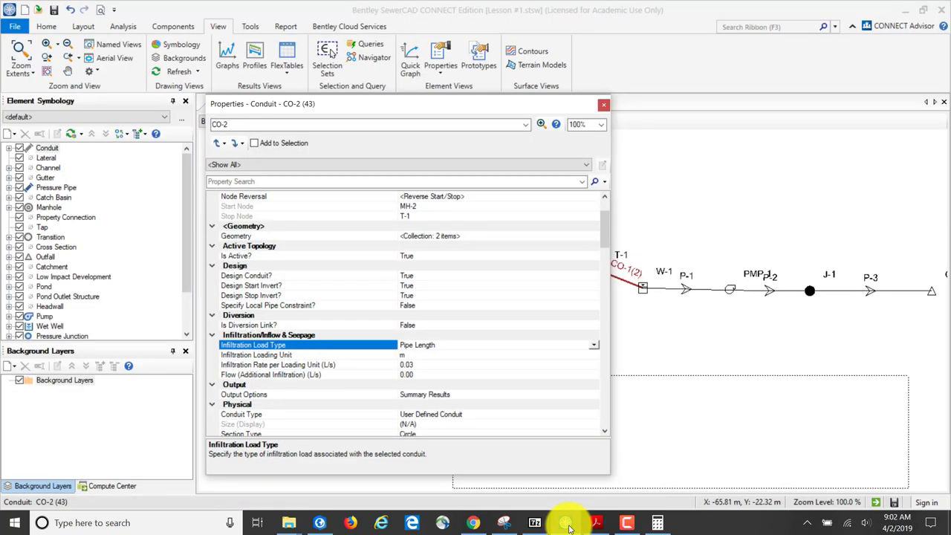
# Step: Close CO-2's properties and open the Unit Sanitary (Dry Weather) Loads manager
pyautogui.click(603, 104)
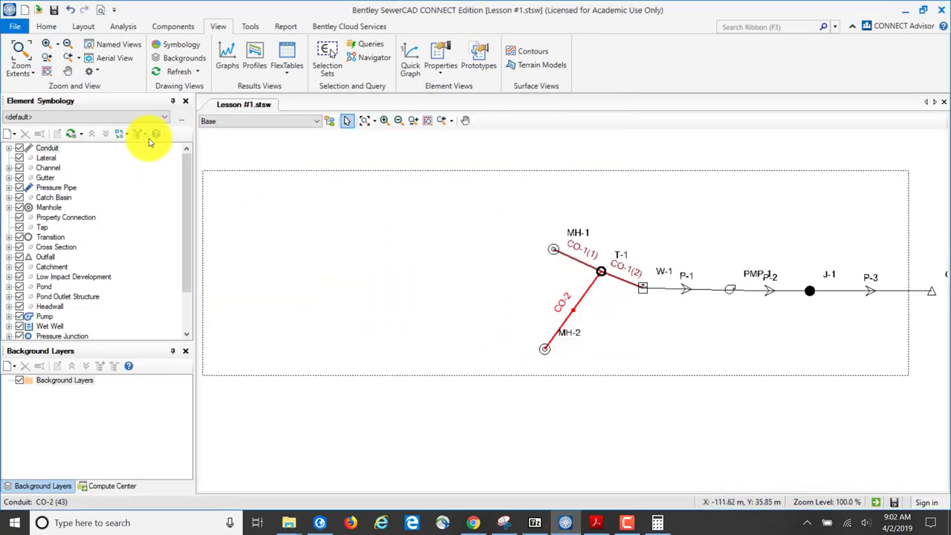
pyautogui.click(168, 26)
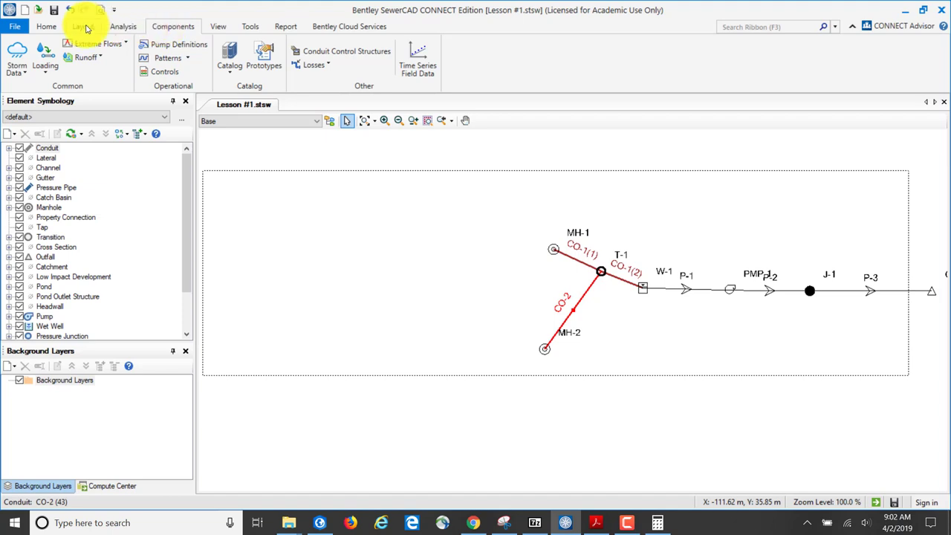
pyautogui.click(42, 72)
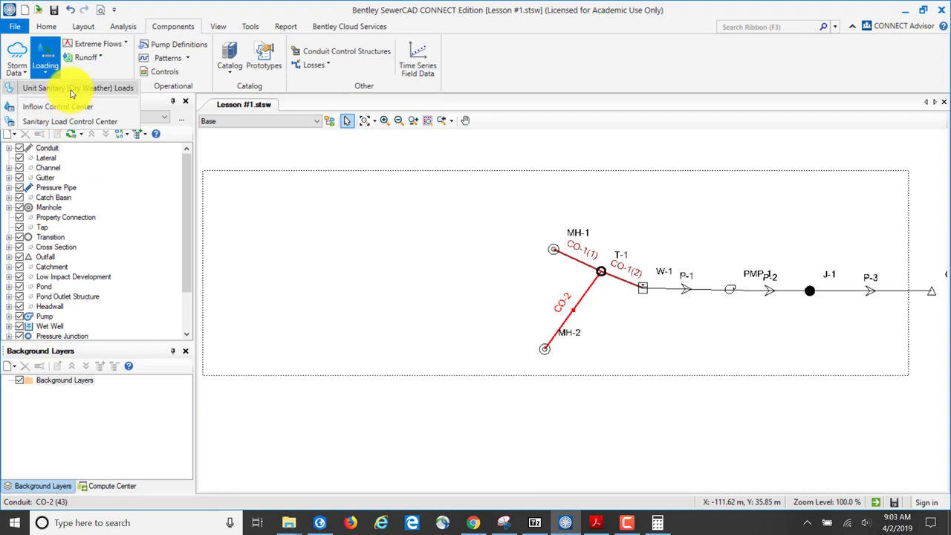
pyautogui.click(71, 89)
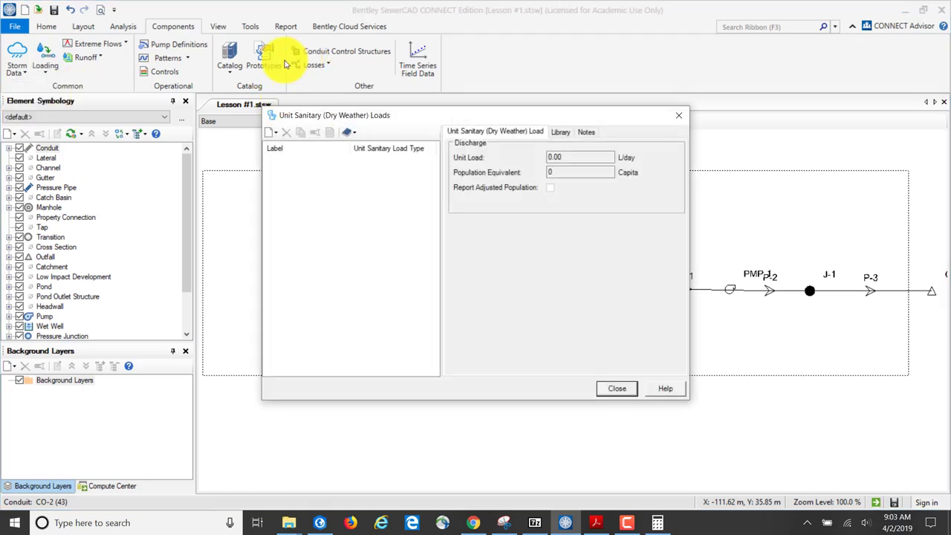
# Step: Choose Import from Library under Synchronization Options, without adding a new load
pyautogui.click(275, 134)
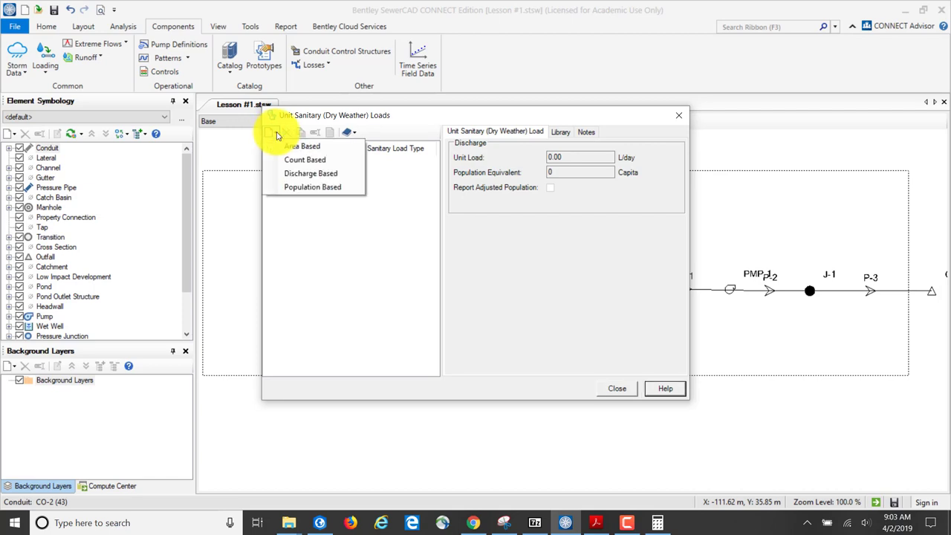
pyautogui.click(275, 134)
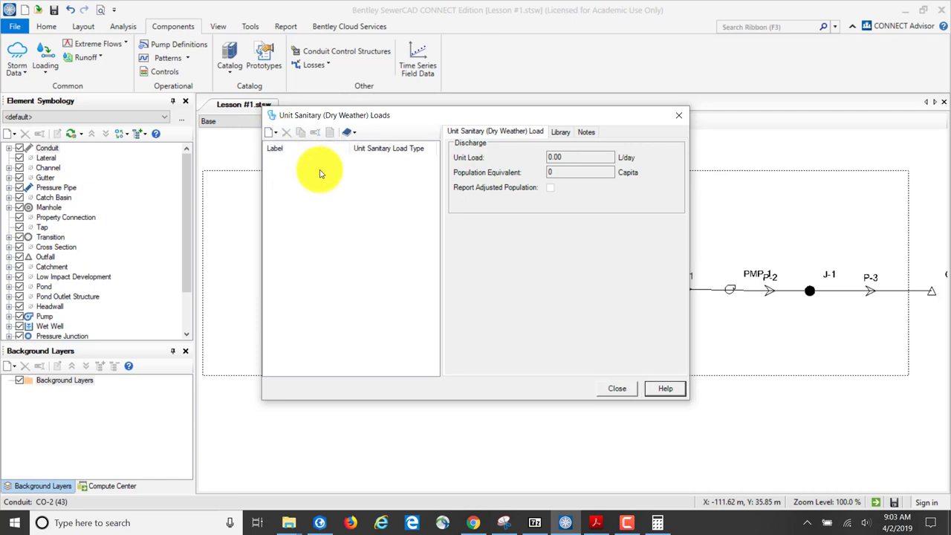
pyautogui.click(356, 134)
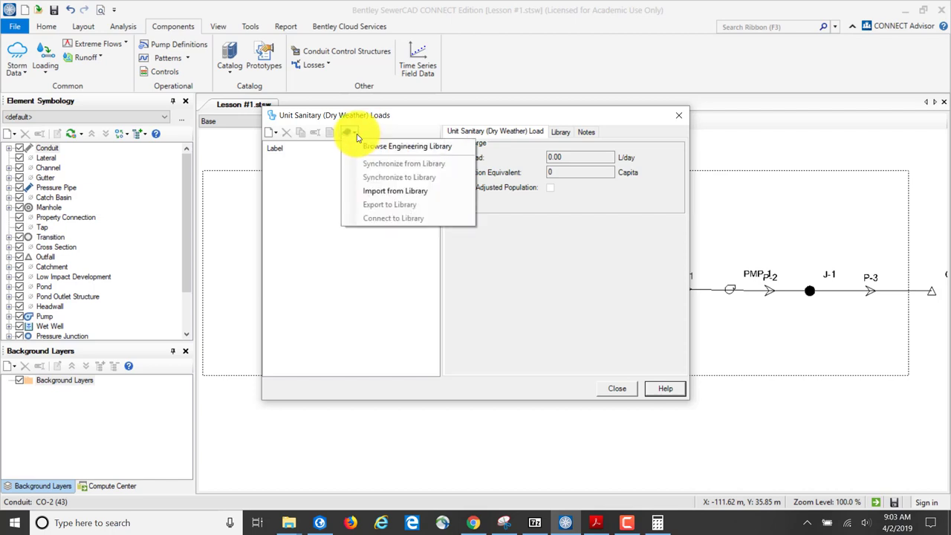
pyautogui.click(373, 191)
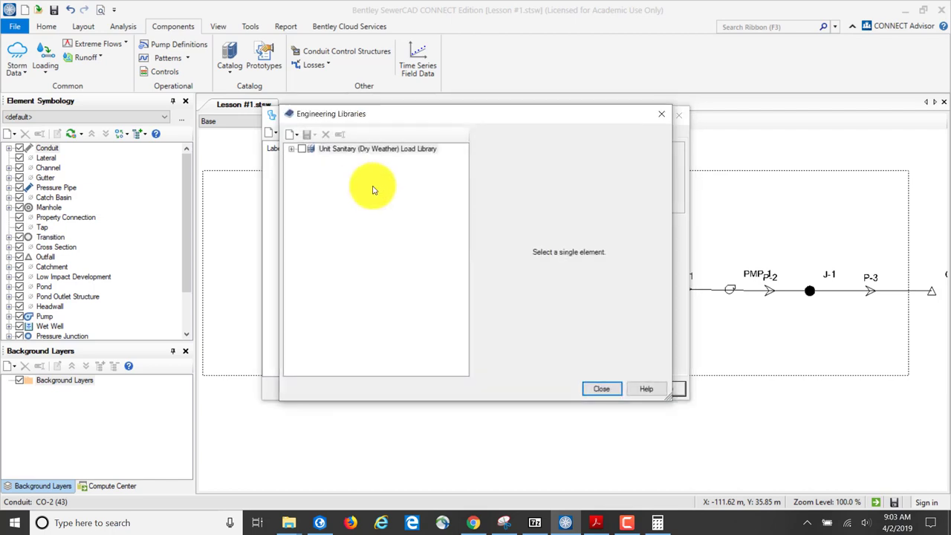
# Step: Expand the library and check Apartment, Home (Average), Home (Better) and Hotel (Residential)
pyautogui.click(292, 150)
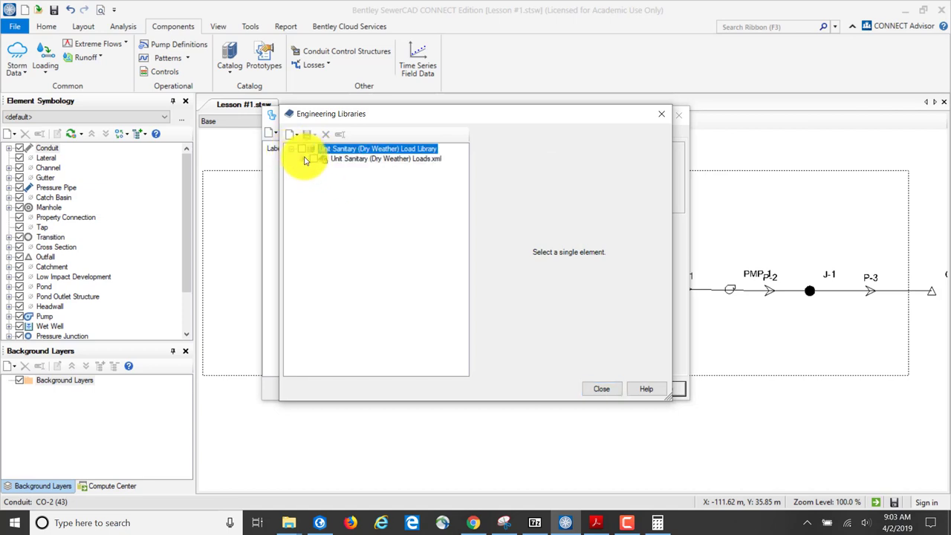
pyautogui.click(306, 160)
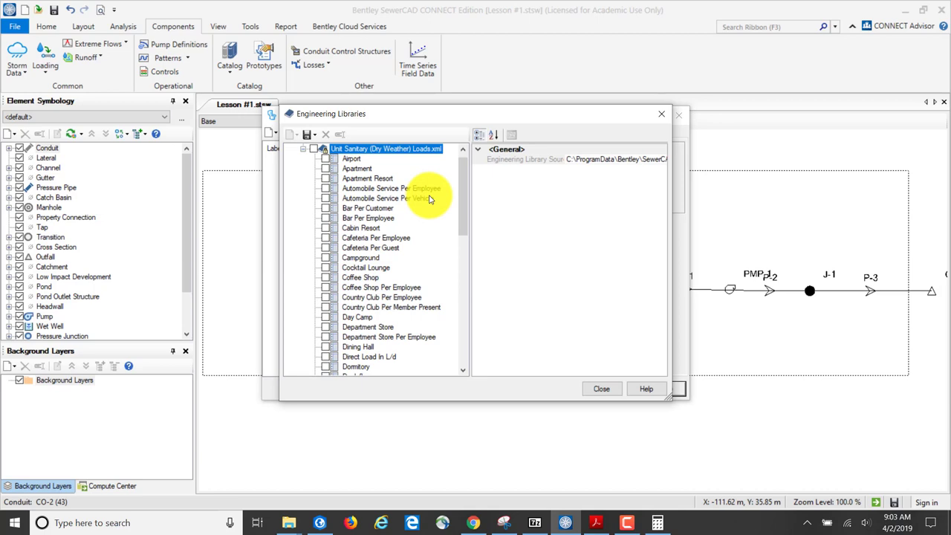
pyautogui.click(357, 170)
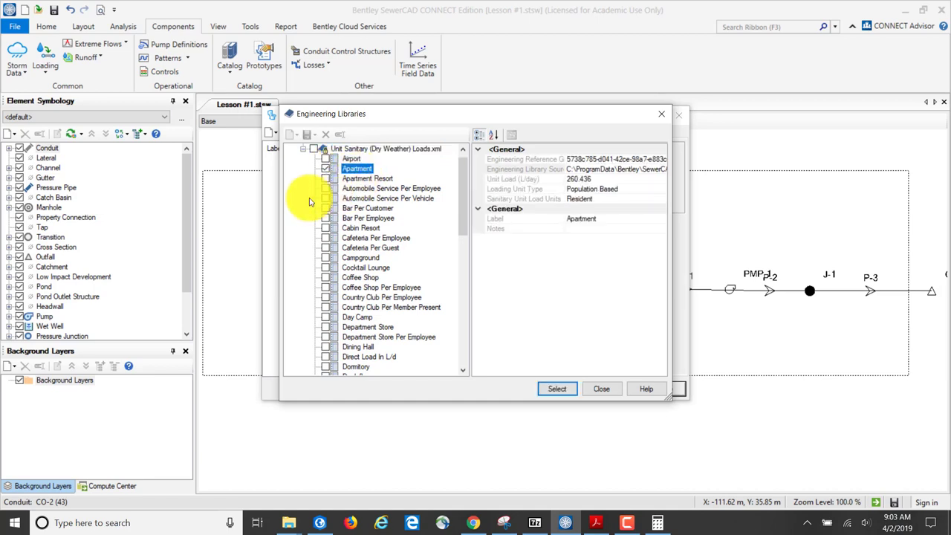
pyautogui.scroll(-3, 351, 256)
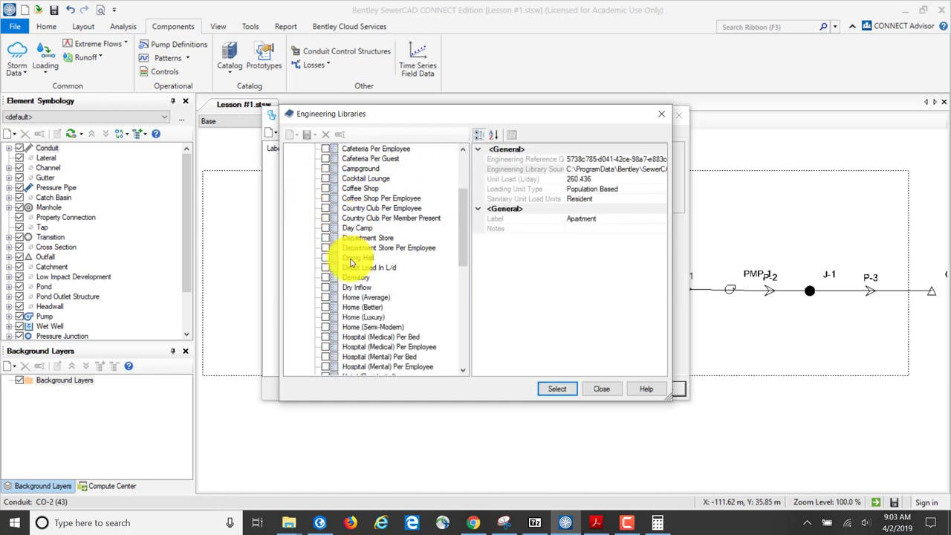
pyautogui.click(328, 298)
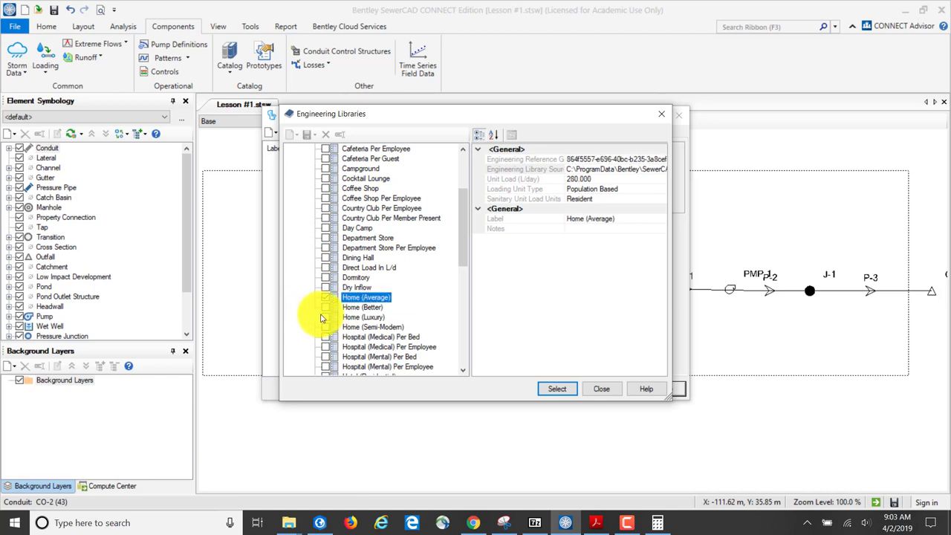
pyautogui.click(325, 309)
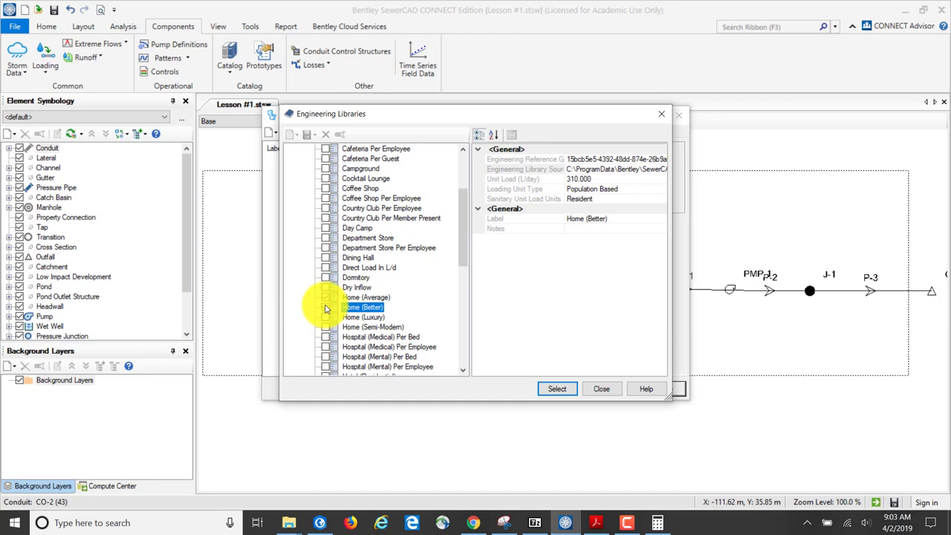
pyautogui.scroll(-2, 325, 309)
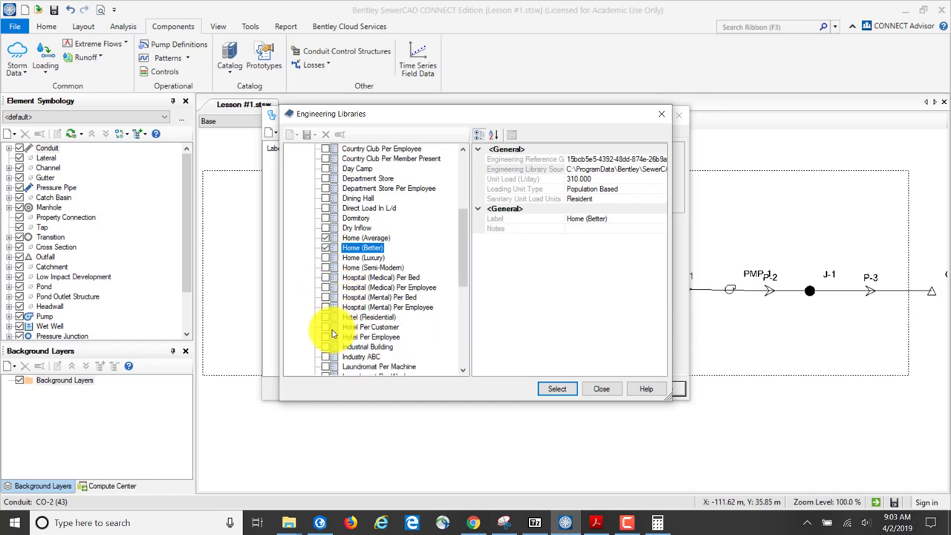
pyautogui.click(326, 321)
# Step: Also check Resort, School (Medium) and Theater, import the checked loads, and reopen the PDF
pyautogui.scroll(-3, 369, 316)
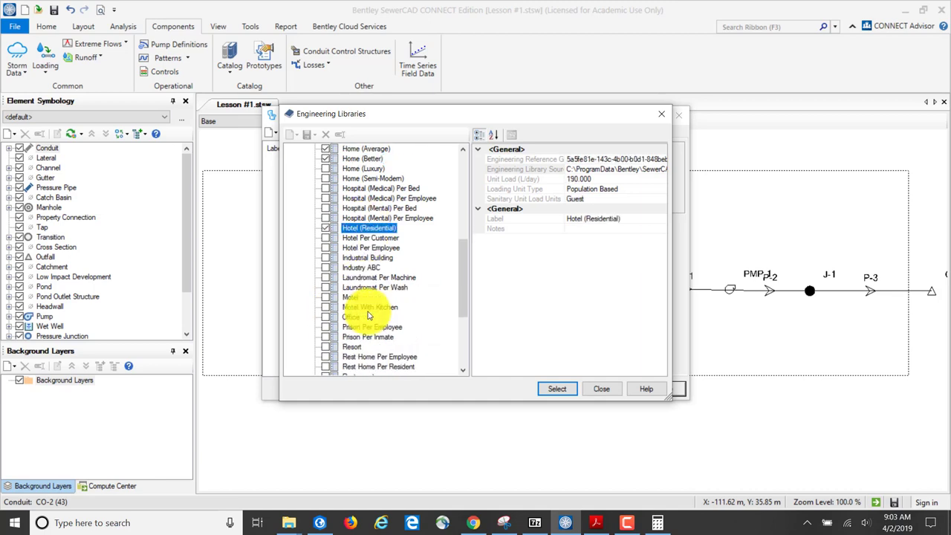
pyautogui.scroll(-4, 369, 315)
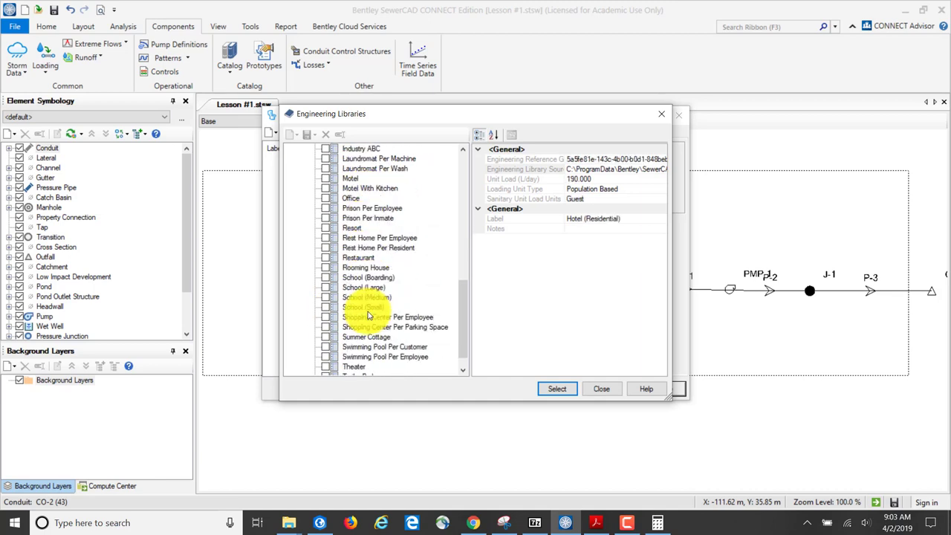
pyautogui.click(327, 228)
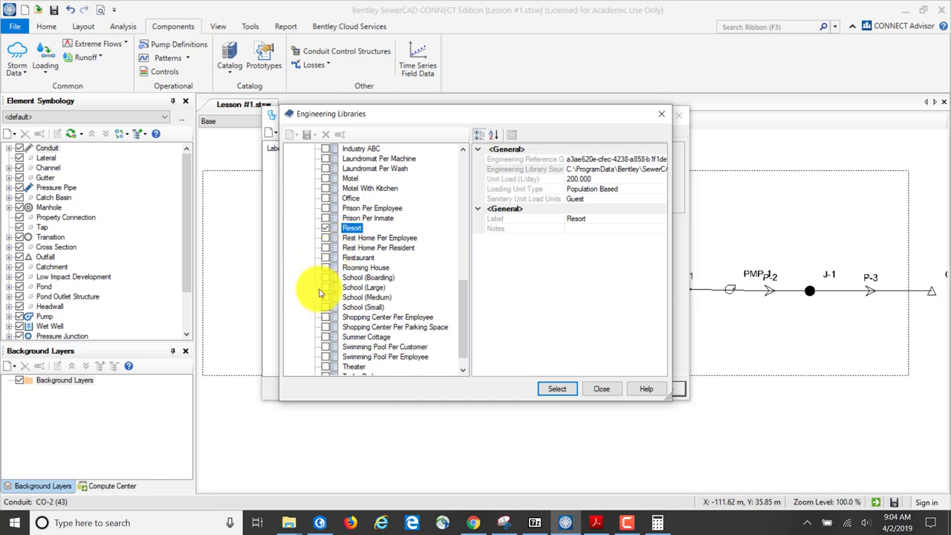
pyautogui.scroll(-1, 334, 295)
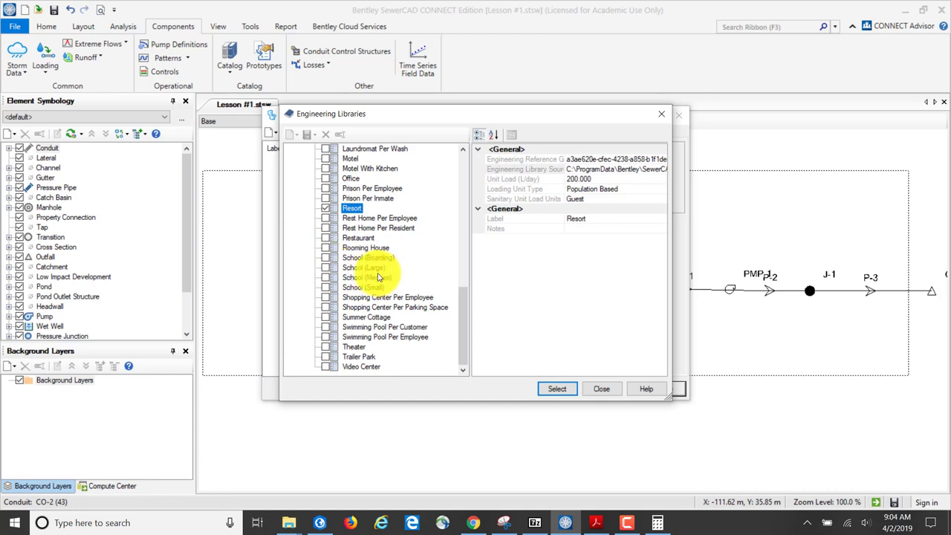
pyautogui.click(327, 278)
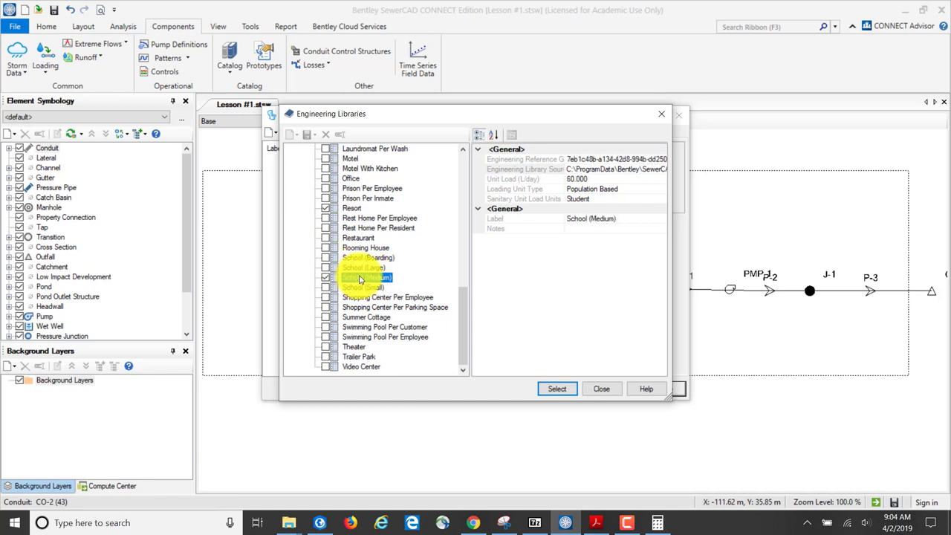
pyautogui.click(328, 329)
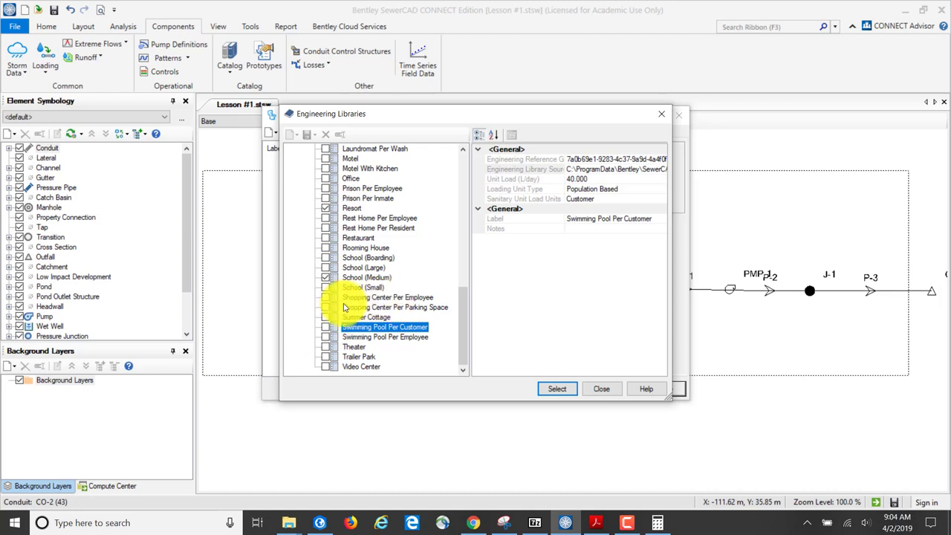
pyautogui.click(330, 298)
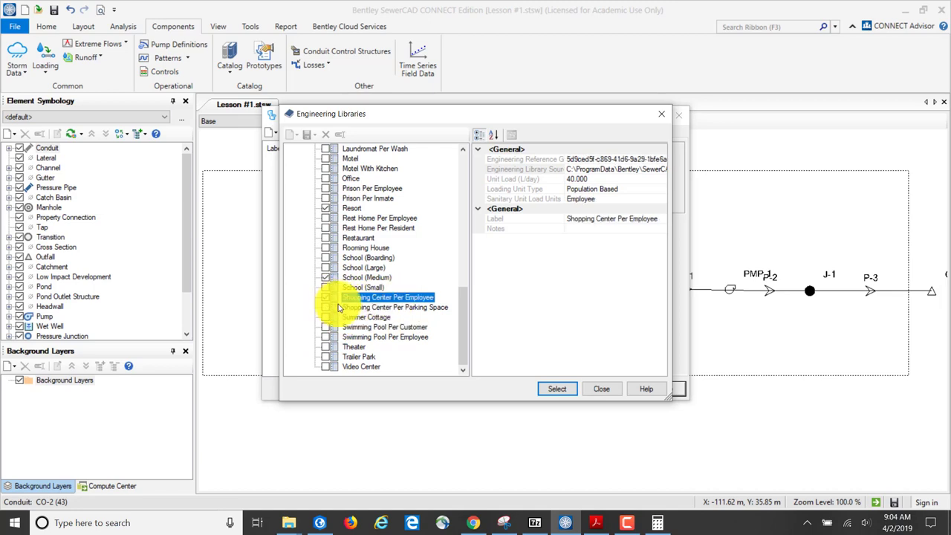
pyautogui.click(328, 349)
pyautogui.click(327, 348)
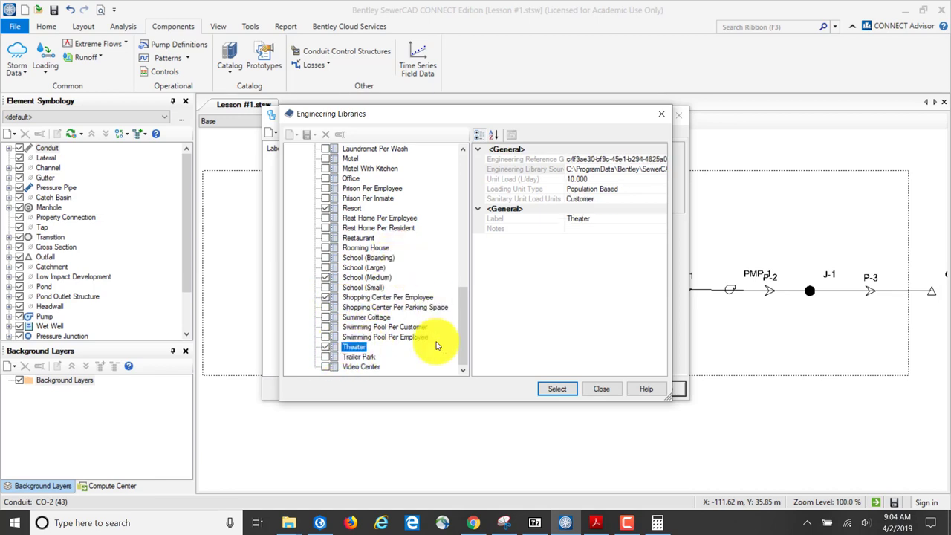
pyautogui.click(559, 390)
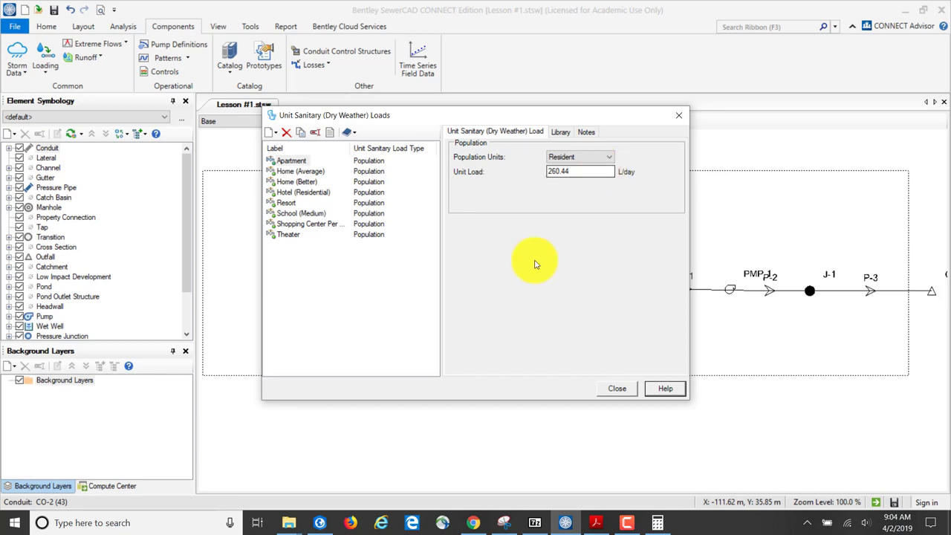
pyautogui.click(596, 523)
pyautogui.scroll(-5, 479, 249)
# Step: Read tutorial steps 4–6 on pages 17–18 of the QuickStart PDF, then return to SewerCAD
pyautogui.scroll(-8, 480, 249)
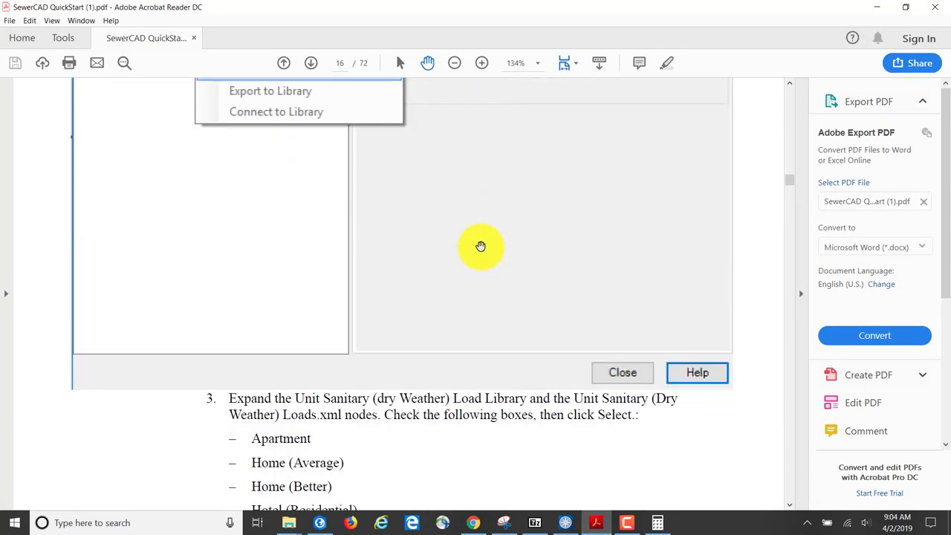
pyautogui.scroll(1, 339, 228)
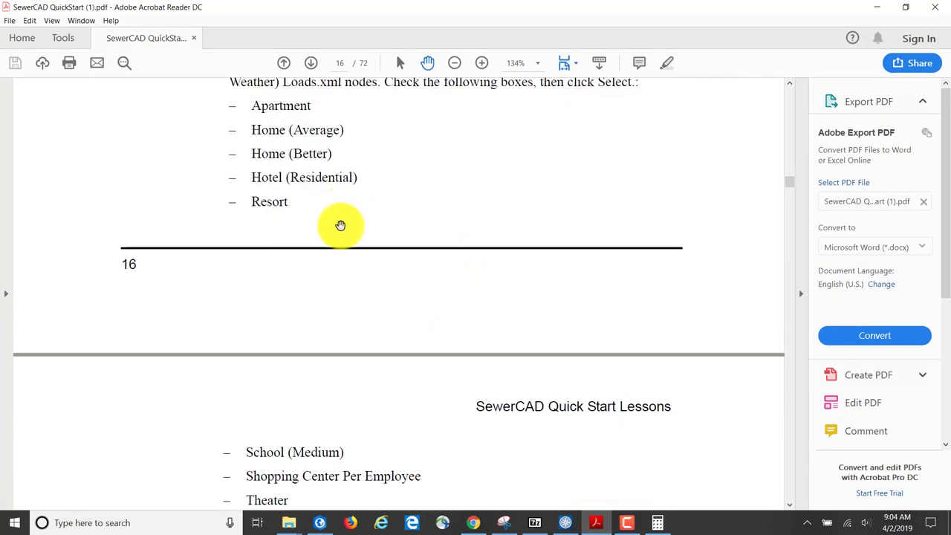
pyautogui.scroll(-7, 340, 228)
pyautogui.scroll(-7, 342, 227)
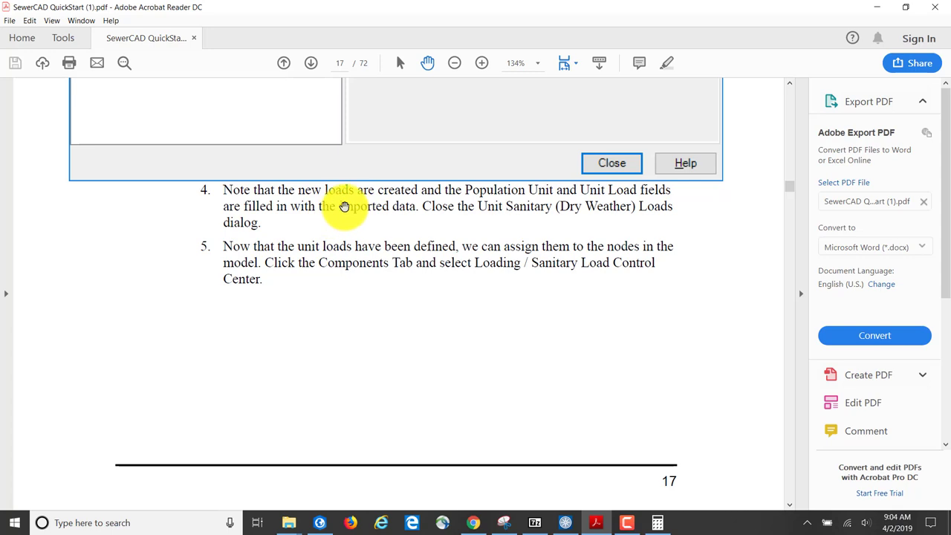
pyautogui.scroll(-2, 361, 281)
pyautogui.scroll(-1, 361, 281)
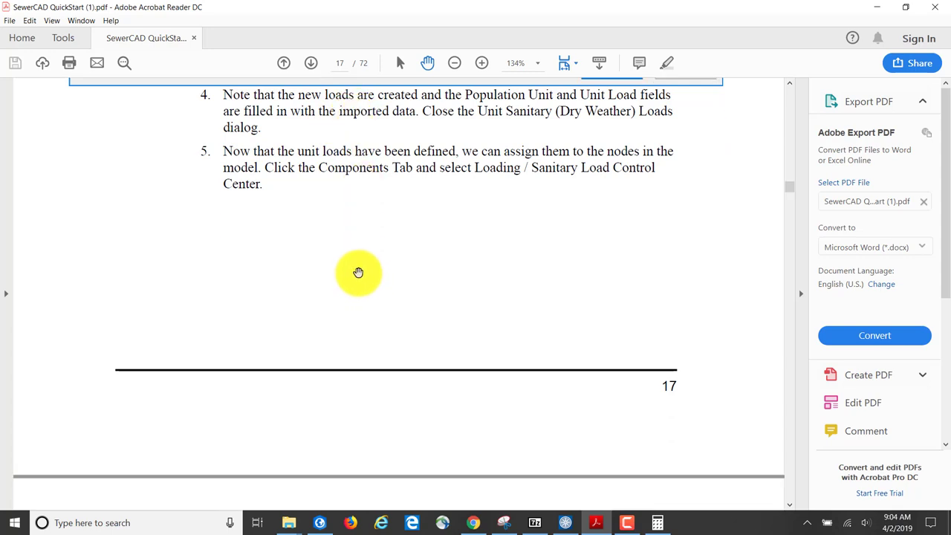
pyautogui.scroll(-10, 358, 273)
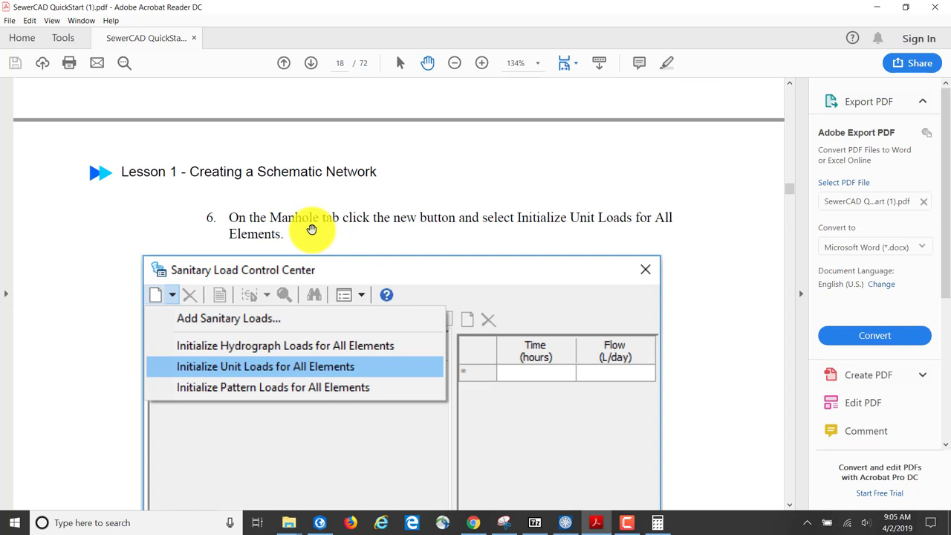
pyautogui.scroll(3, 311, 229)
pyautogui.scroll(2, 312, 229)
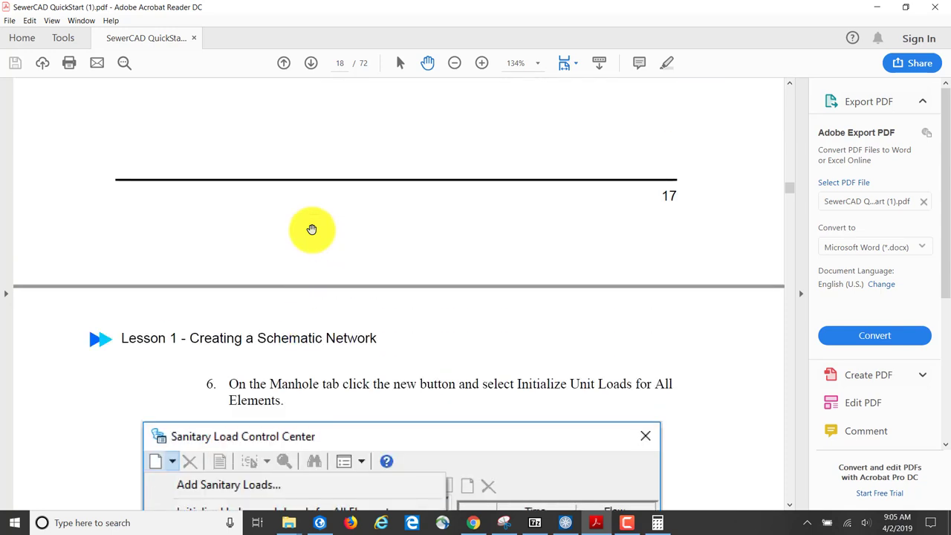
pyautogui.scroll(2, 312, 229)
pyautogui.scroll(-4, 312, 229)
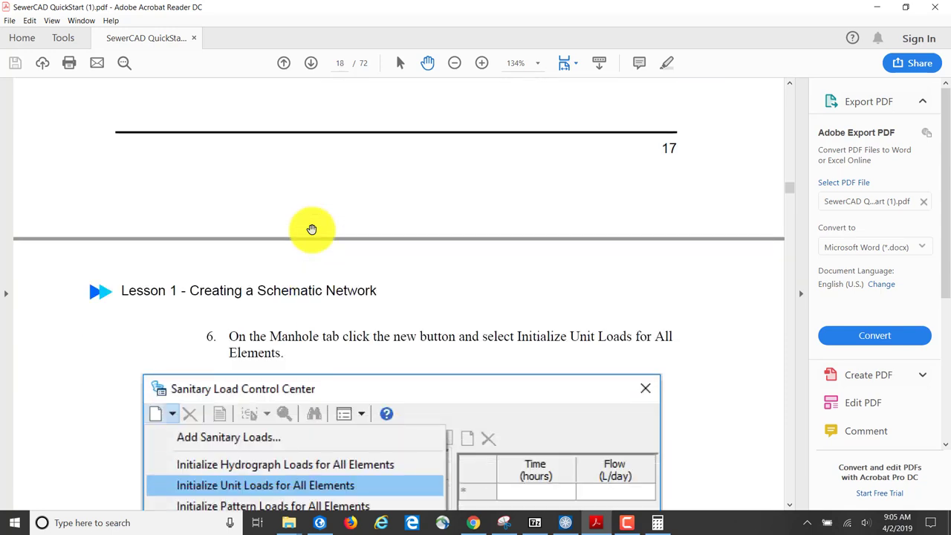
pyautogui.scroll(6, 312, 229)
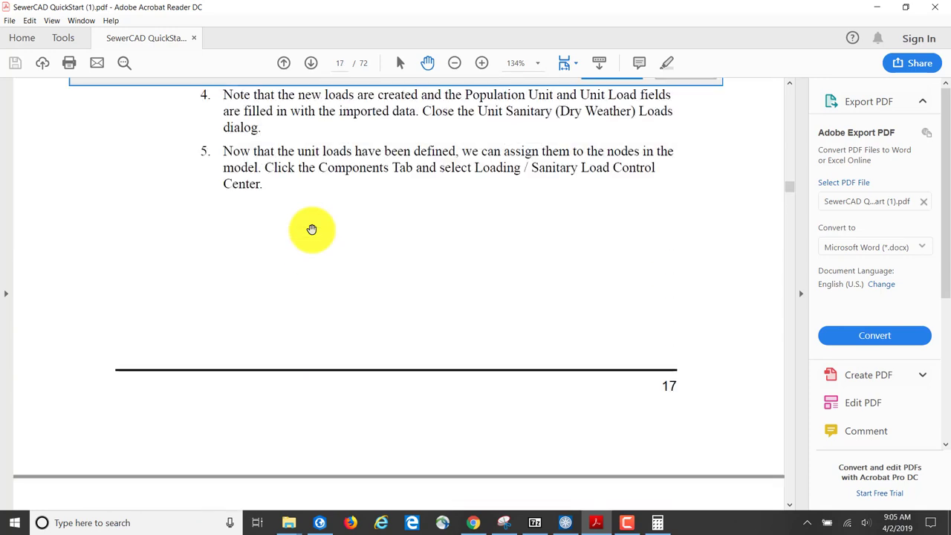
pyautogui.scroll(1, 311, 229)
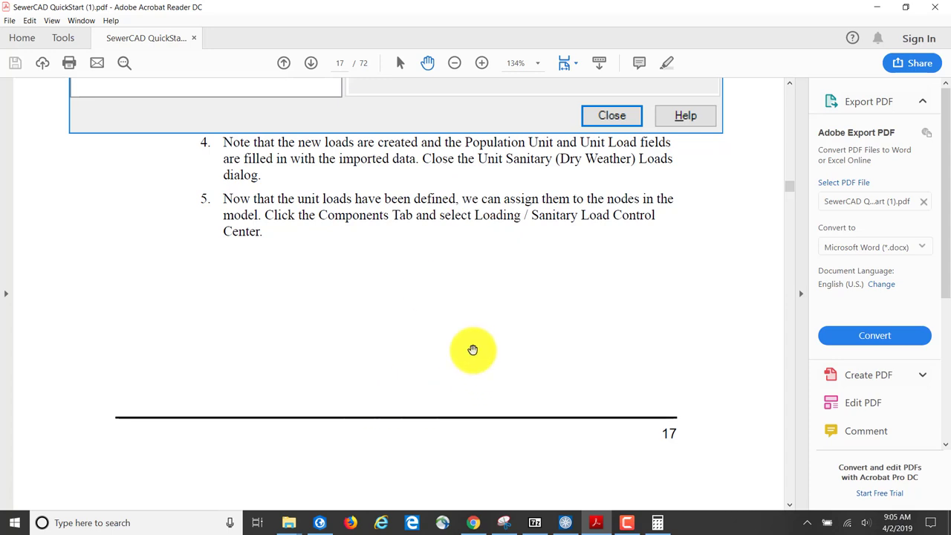
pyautogui.click(565, 524)
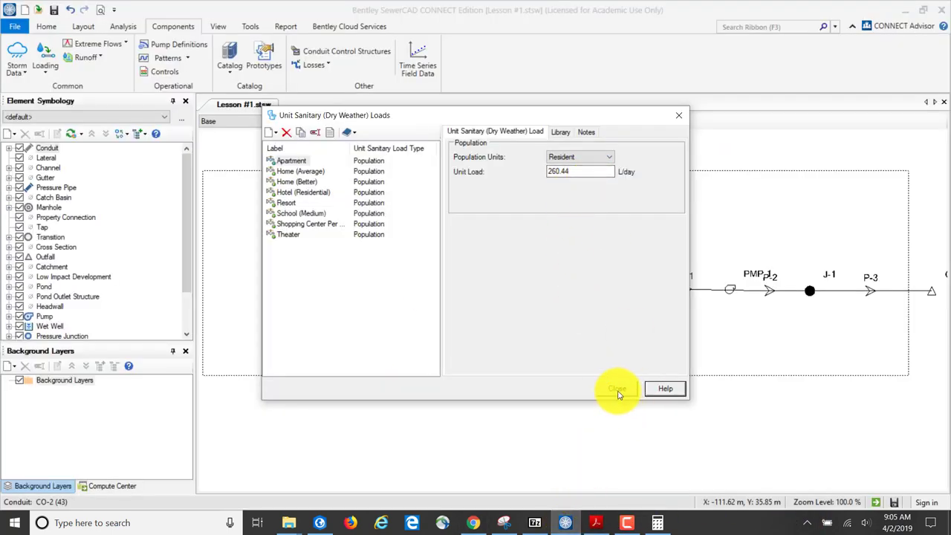
# Step: Close the Unit Sanitary Loads list and open the Sanitary Load Control Center, answering Yes
pyautogui.click(618, 389)
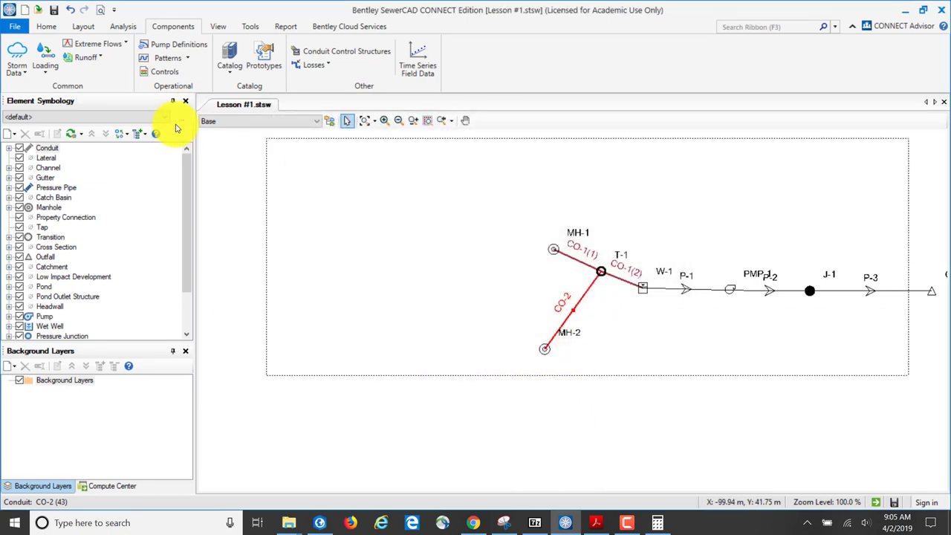
pyautogui.click(47, 68)
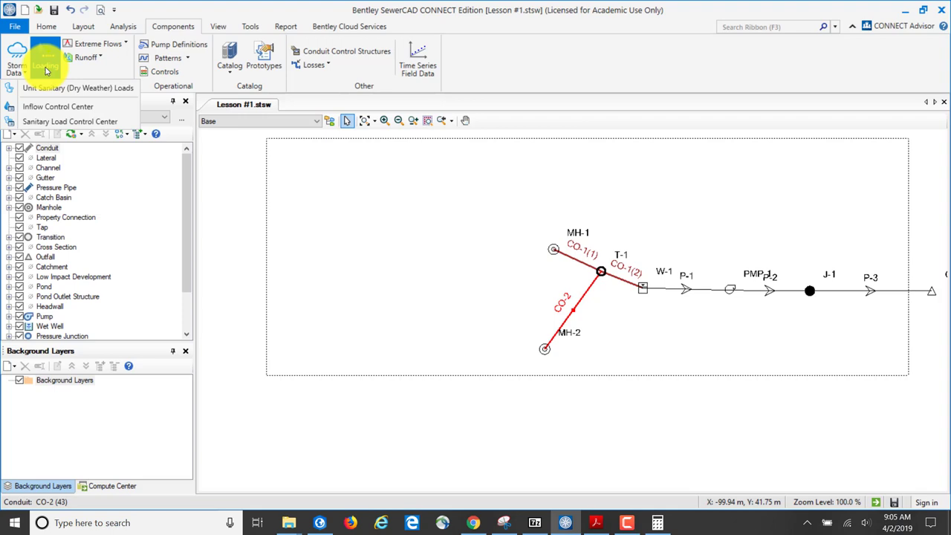
pyautogui.click(66, 121)
pyautogui.click(489, 286)
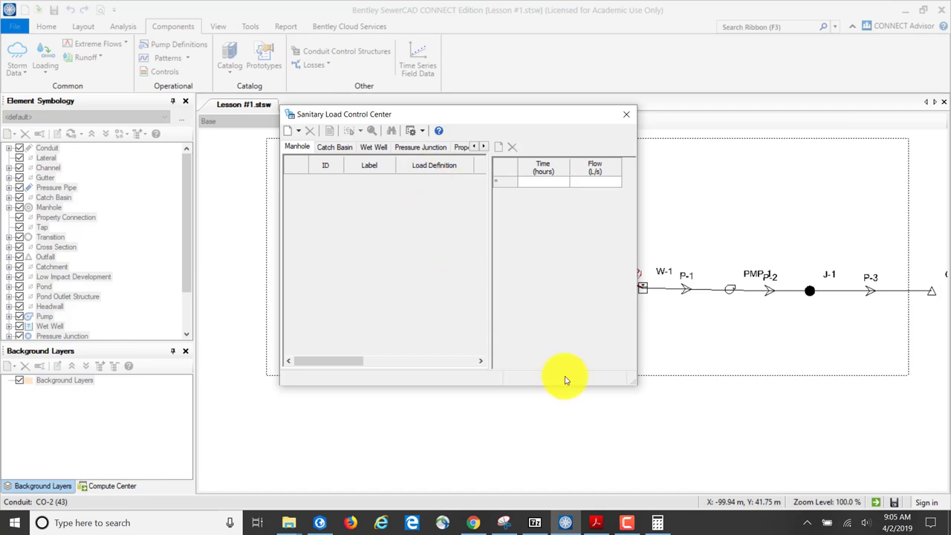
# Step: Scroll the tutorial PDF to step 6 of the sanitary load instructions
pyautogui.click(596, 522)
pyautogui.scroll(-10, 599, 414)
pyautogui.scroll(-3, 554, 362)
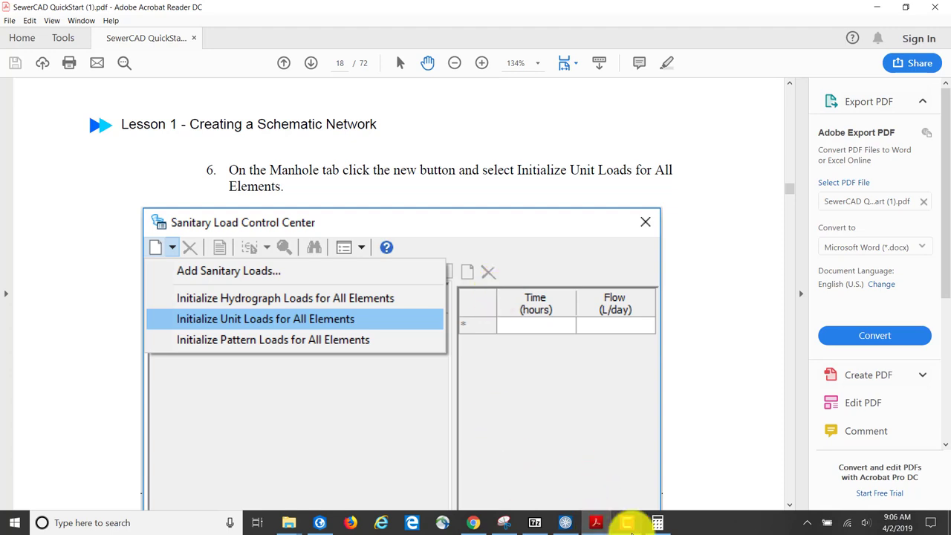
pyautogui.scroll(-1, 408, 334)
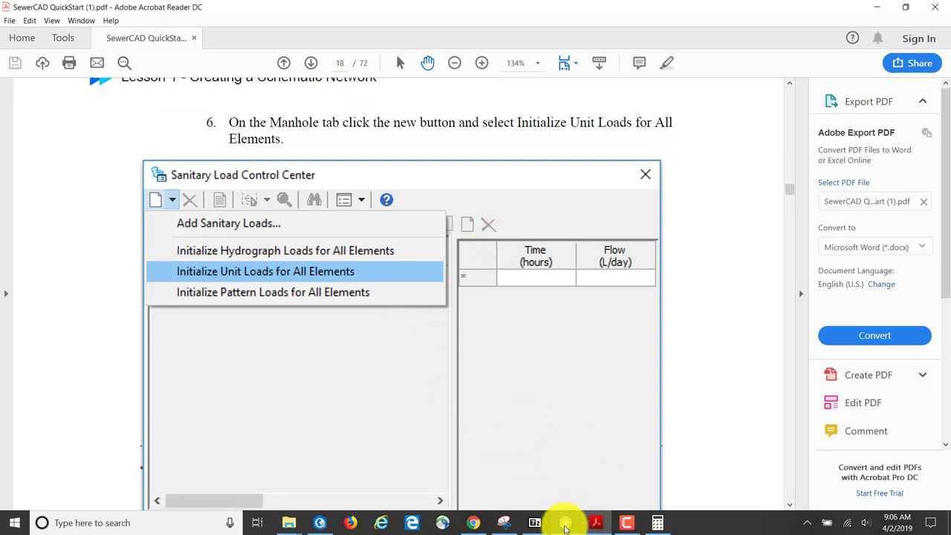
# Step: Initialize unit loads for all elements, creating entries for MH-1 and MH-2
pyautogui.click(564, 522)
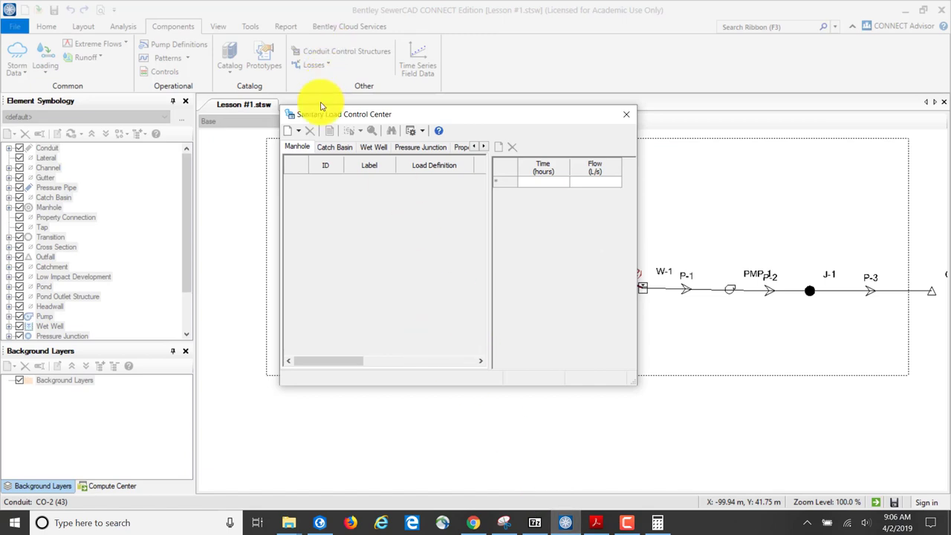
pyautogui.click(289, 132)
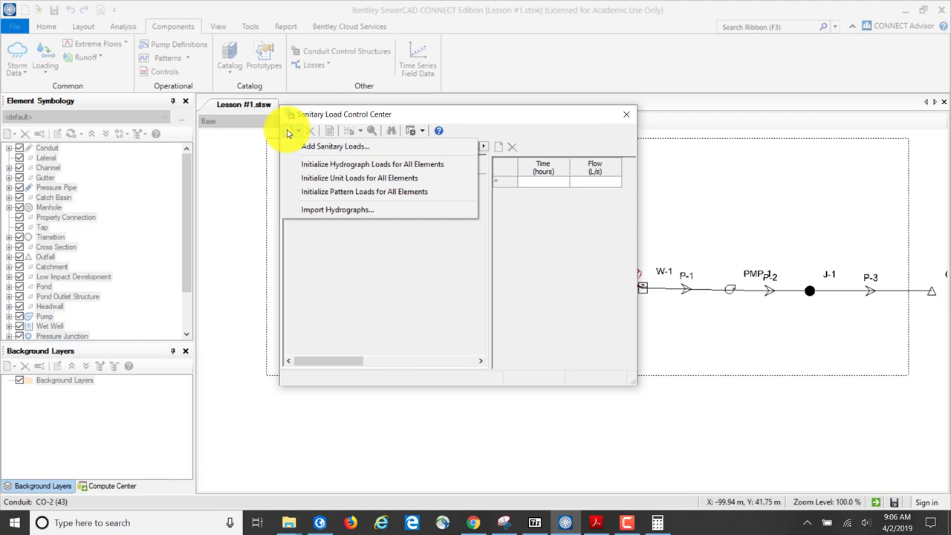
pyautogui.click(322, 179)
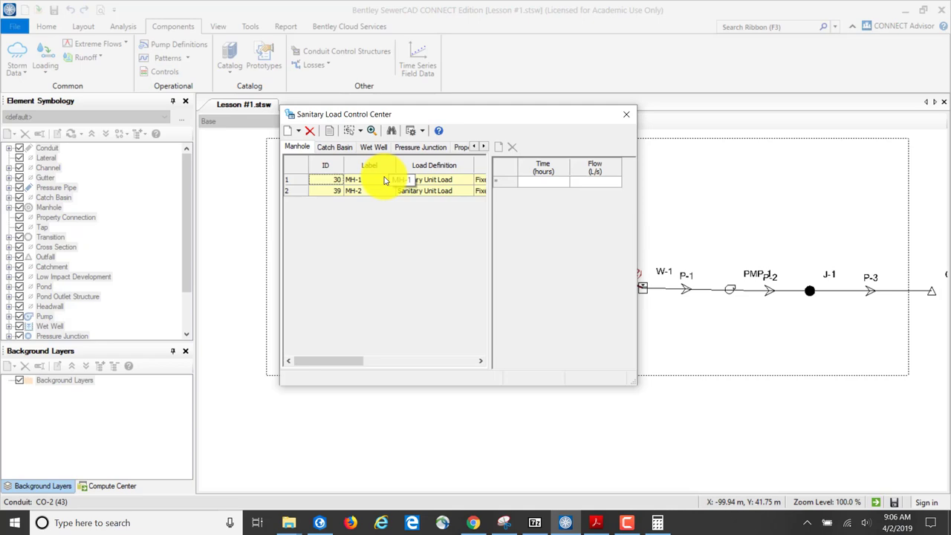
# Step: Read step 7 in the tutorial PDF, then return to SewerCAD
pyautogui.click(597, 523)
pyautogui.scroll(-5, 570, 420)
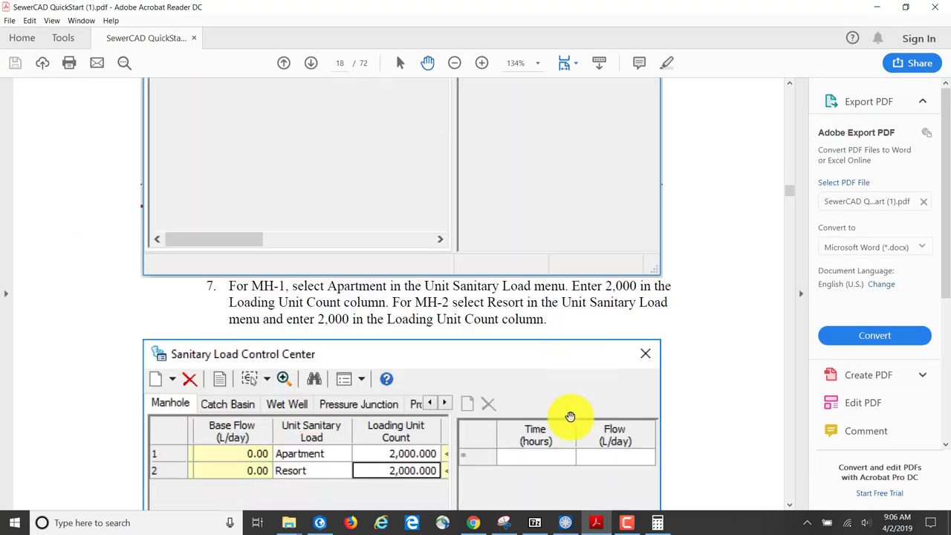
pyautogui.scroll(-2, 570, 416)
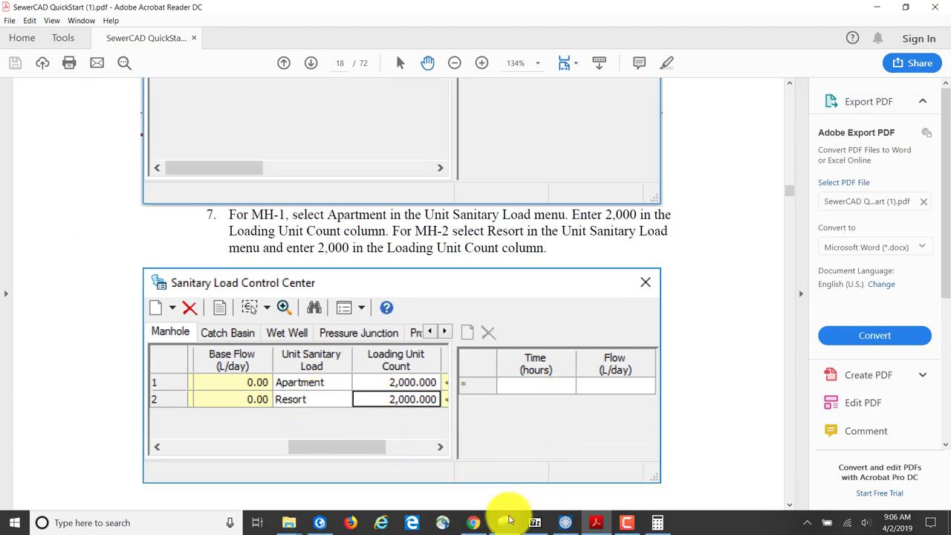
pyautogui.click(564, 524)
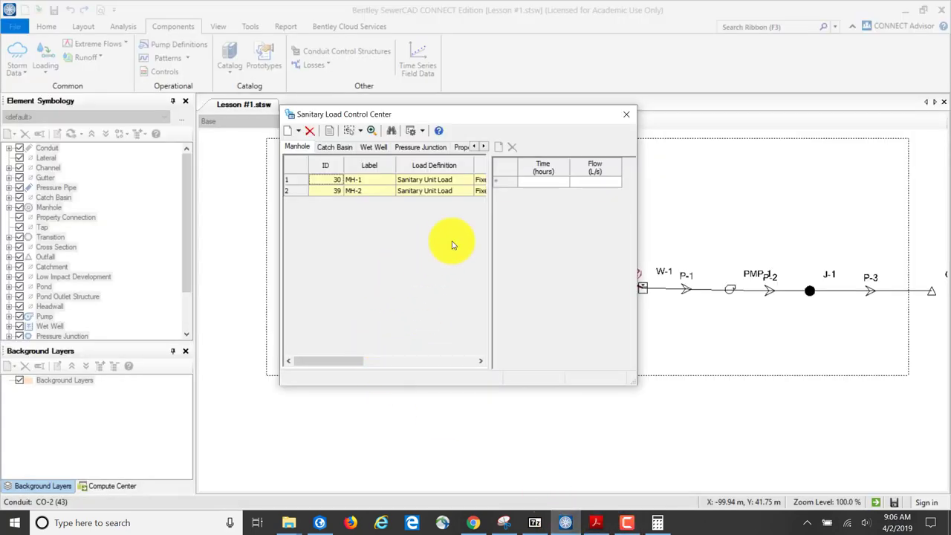
# Step: Assign MH-1 an Apartment unit load with 2000 loading units
pyautogui.moveTo(324, 362); pyautogui.dragTo(413, 364)
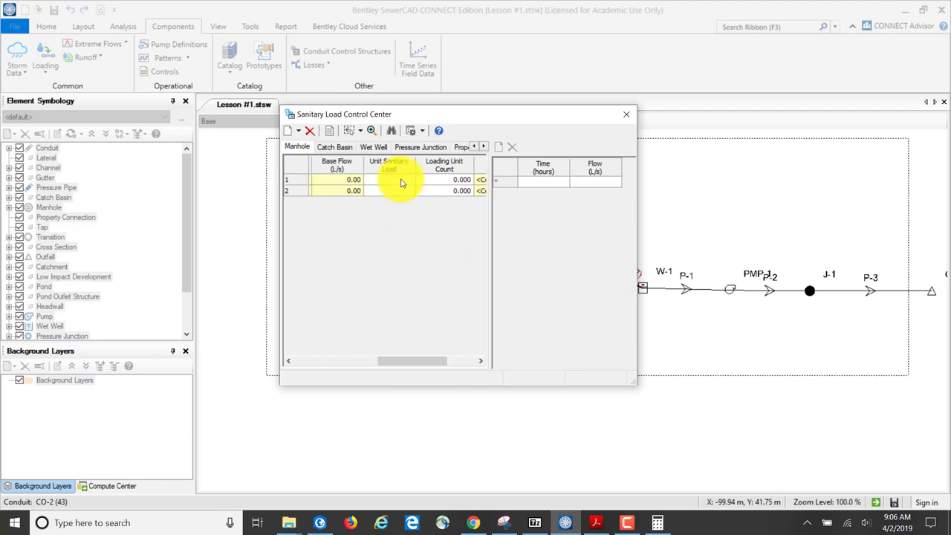
pyautogui.click(402, 181)
pyautogui.click(392, 180)
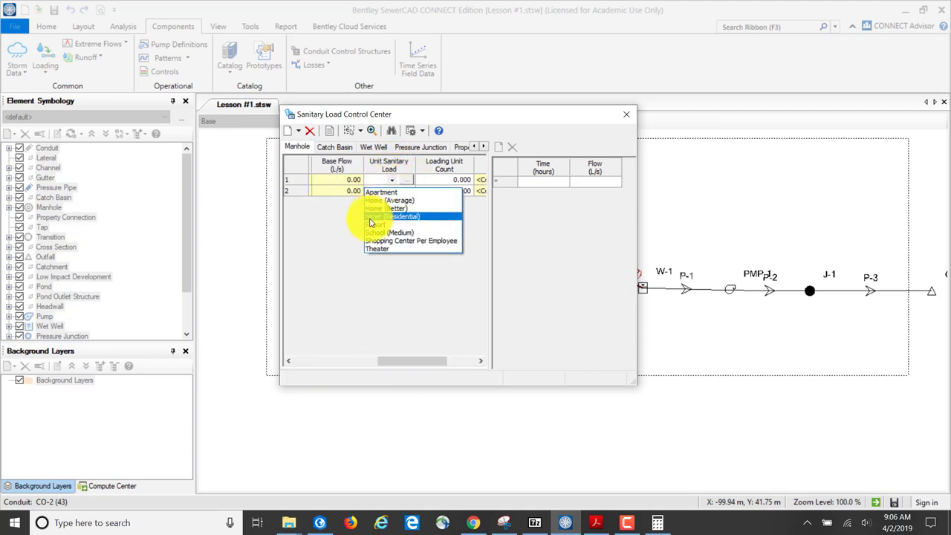
pyautogui.click(379, 192)
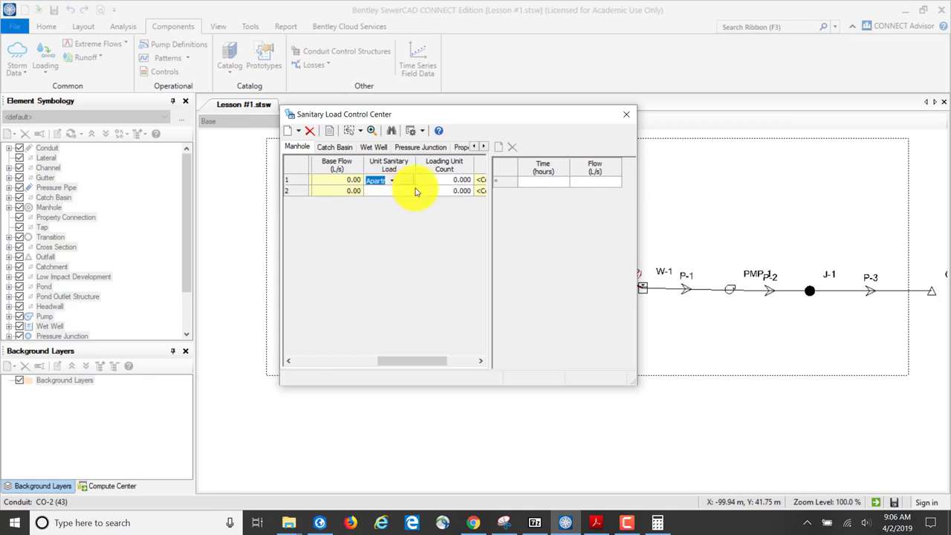
pyautogui.click(438, 182)
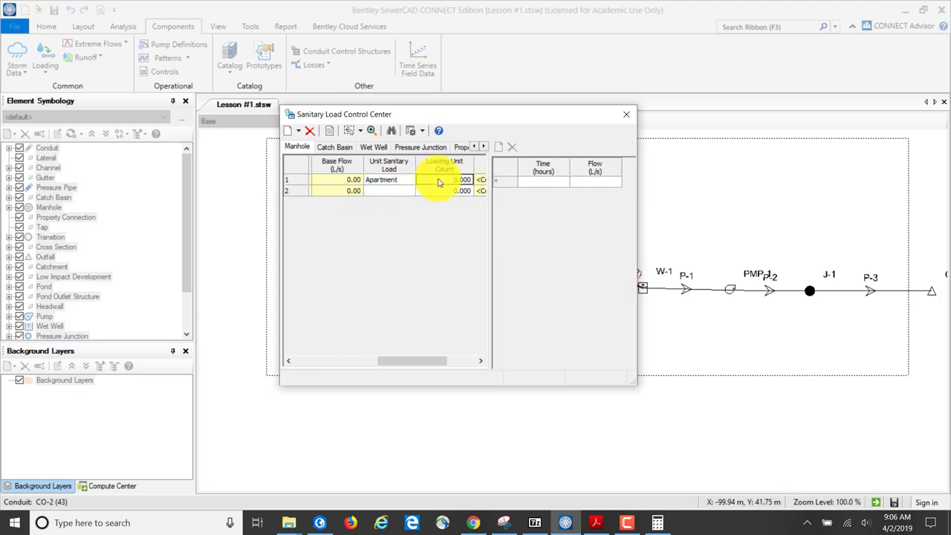
pyautogui.write('2000')
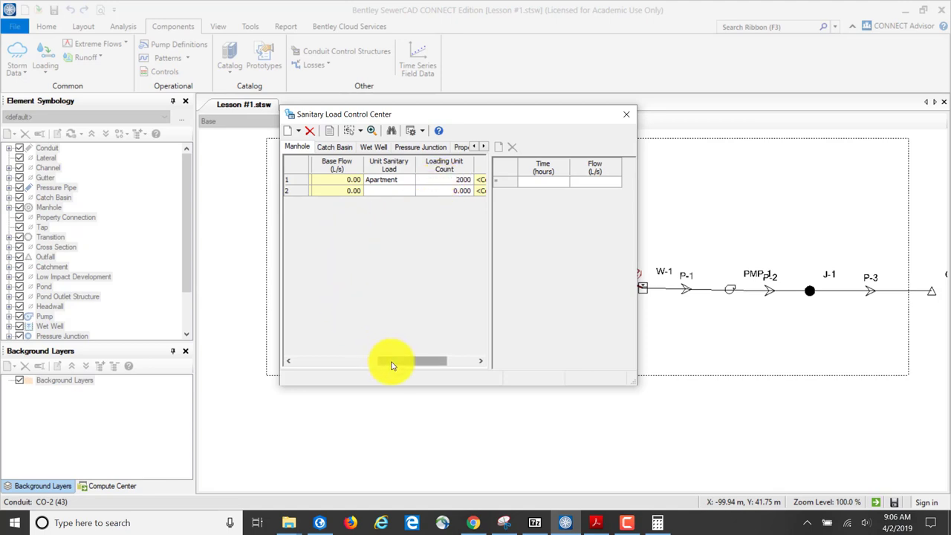
# Step: Assign MH-2 a Resort unit load with 2000 loading units
pyautogui.moveTo(391, 361)
pyautogui.mouseDown()
pyautogui.moveTo(281, 354)
pyautogui.moveTo(399, 358)
pyautogui.mouseUp()
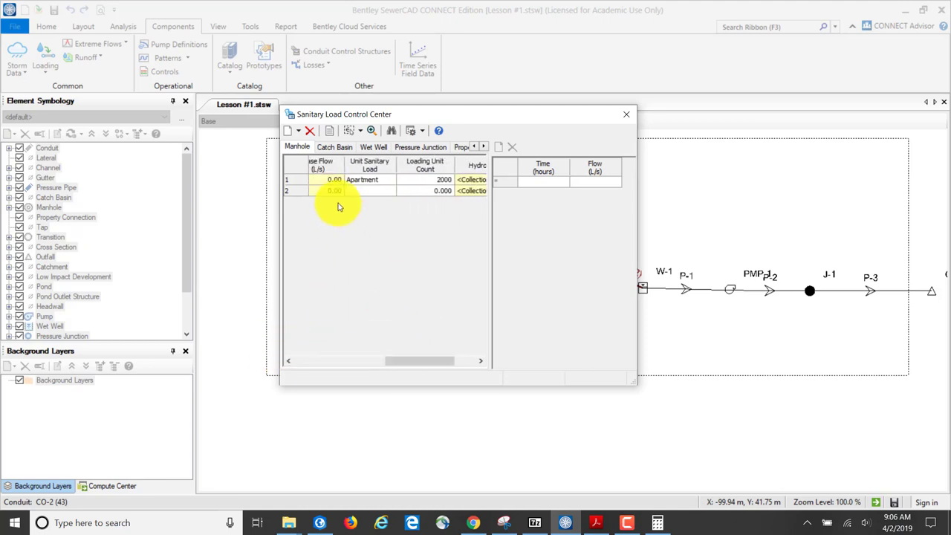
pyautogui.click(365, 195)
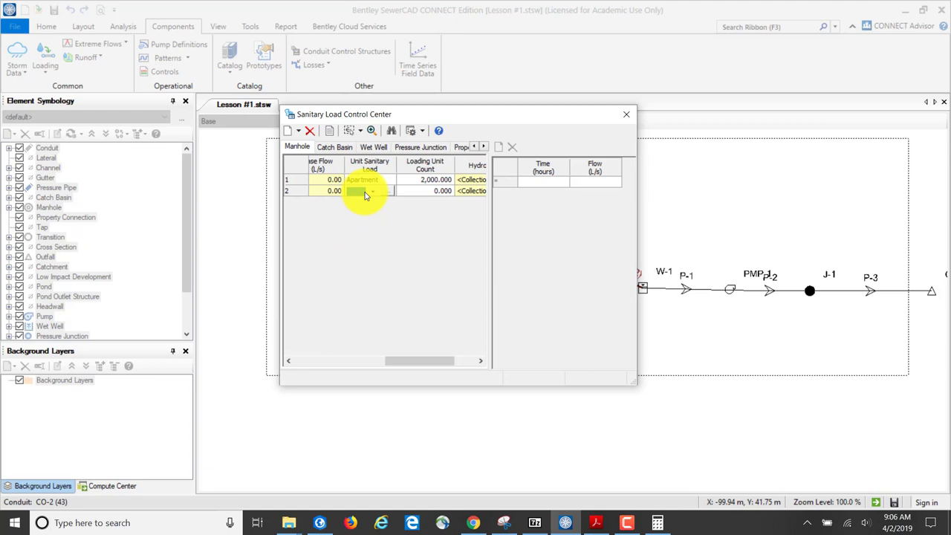
pyautogui.click(370, 191)
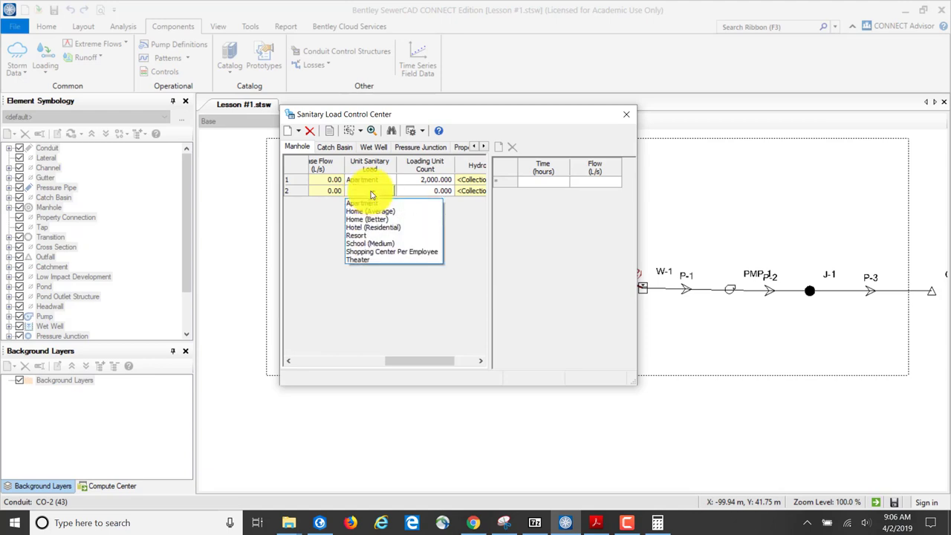
pyautogui.click(360, 236)
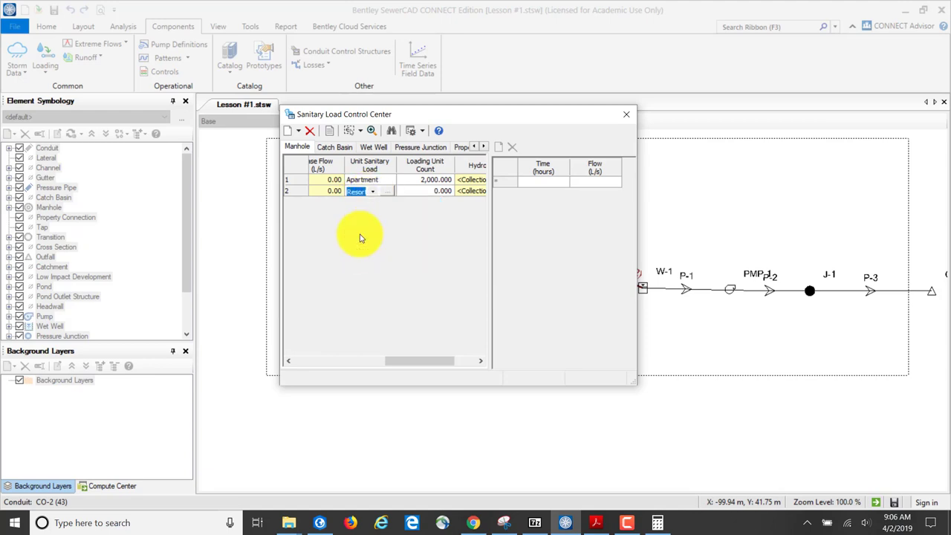
pyautogui.click(428, 192)
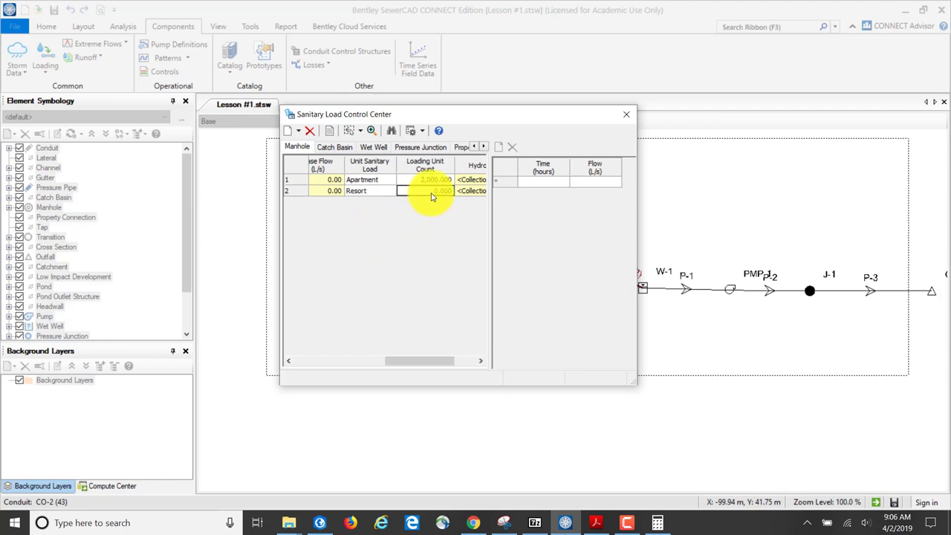
pyautogui.click(432, 194)
pyautogui.write('2000')
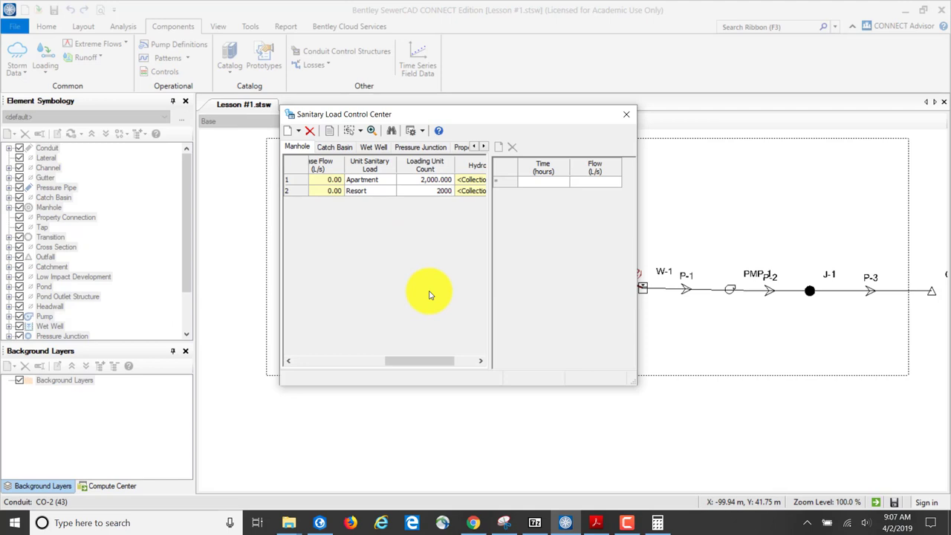
pyautogui.press('Return')
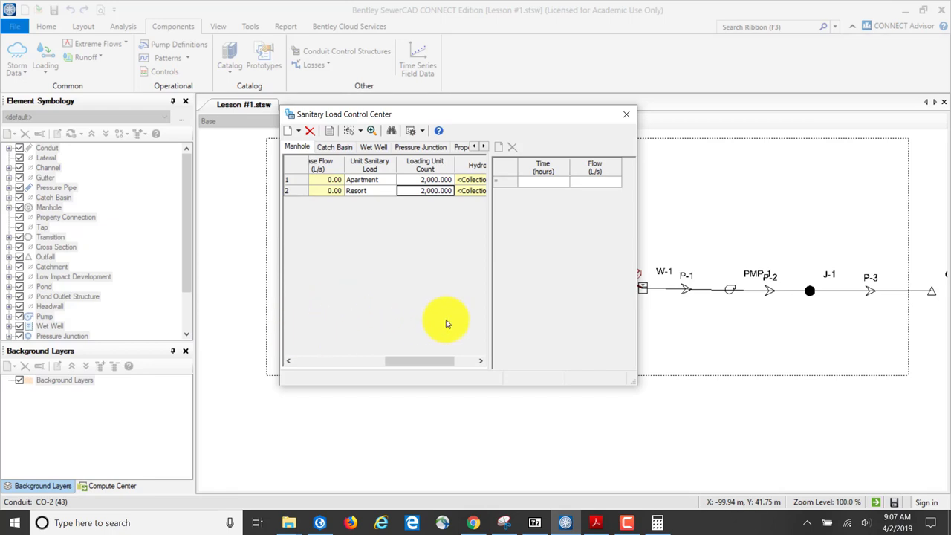
# Step: Scroll the lesson PDF to Table 2-10's load assignments, then go back to SewerCAD
pyautogui.click(596, 523)
pyautogui.scroll(-10, 550, 368)
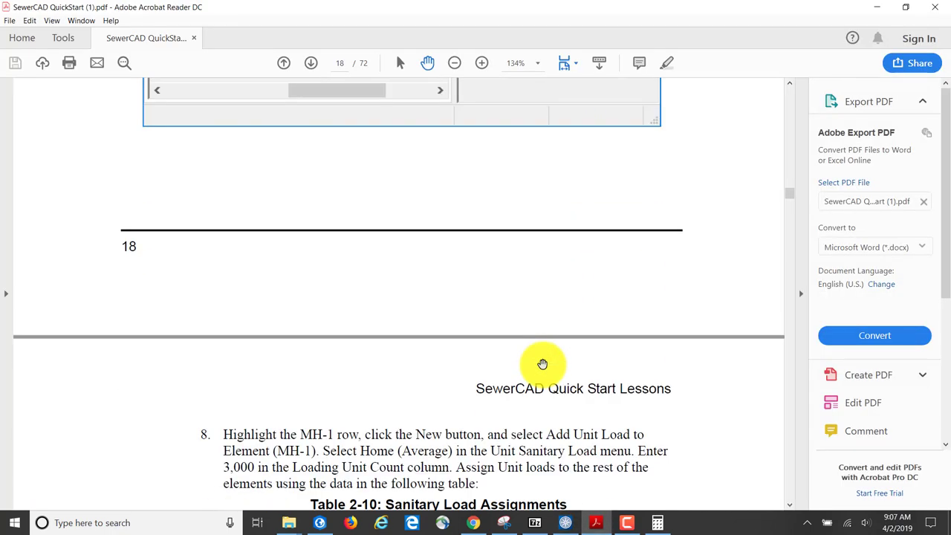
pyautogui.scroll(-3, 543, 362)
pyautogui.scroll(-2, 543, 363)
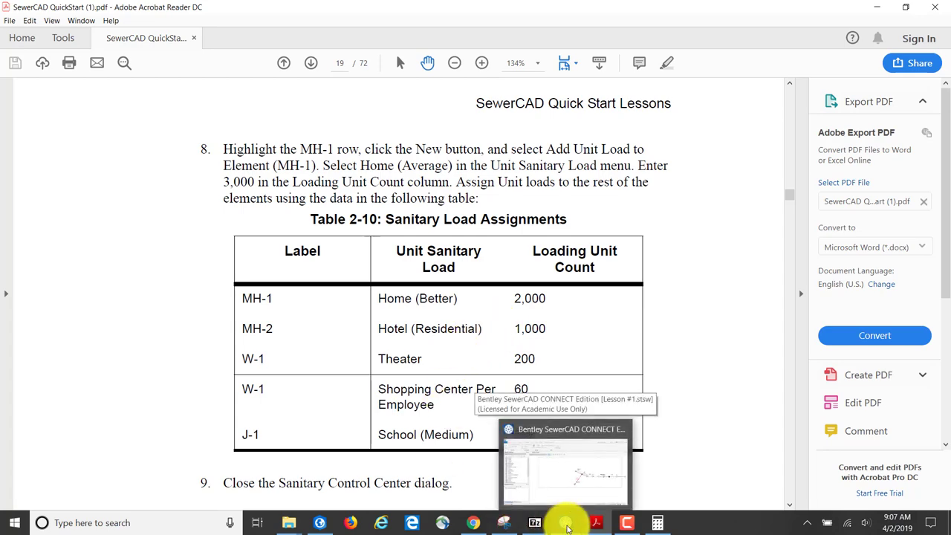
pyautogui.click(567, 525)
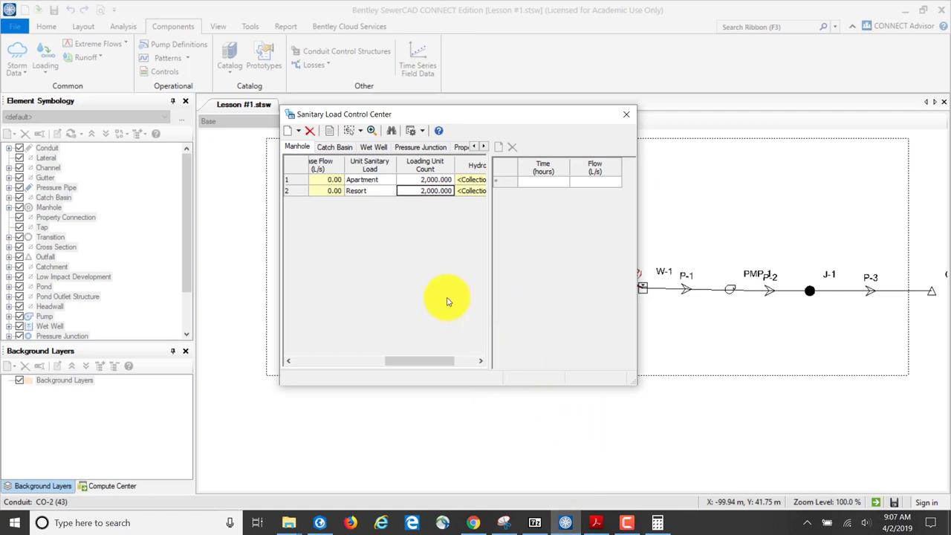
# Step: Add a new unit load row to manhole MH-1
pyautogui.click(331, 179)
pyautogui.click(299, 130)
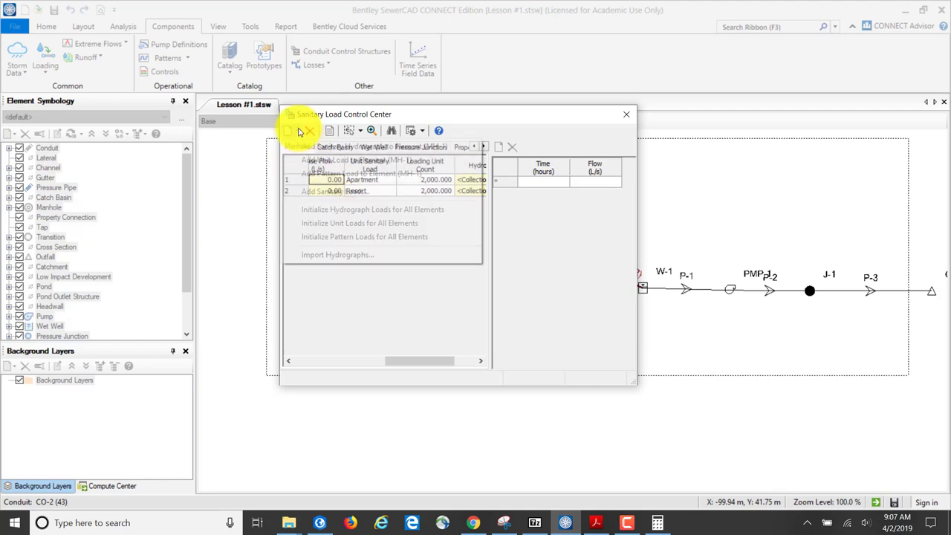
pyautogui.click(300, 131)
pyautogui.click(300, 131)
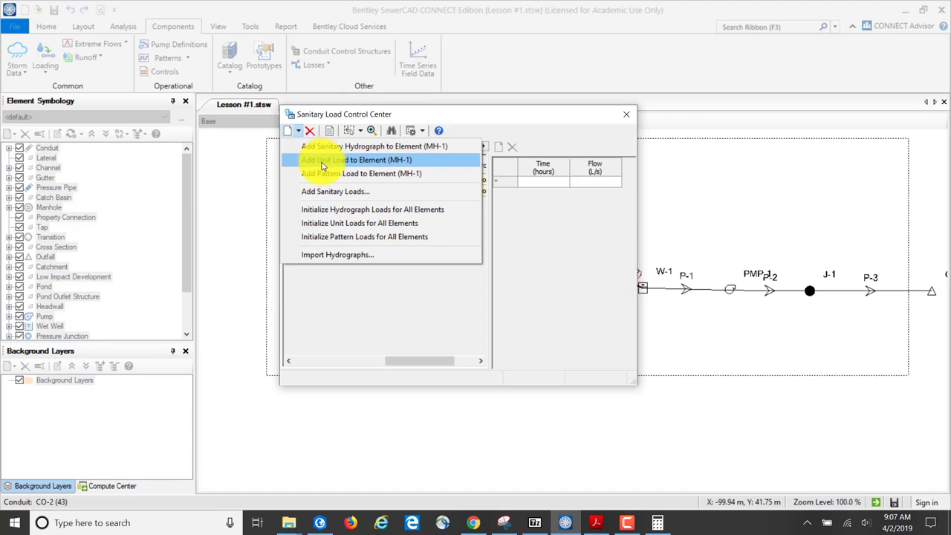
pyautogui.click(321, 161)
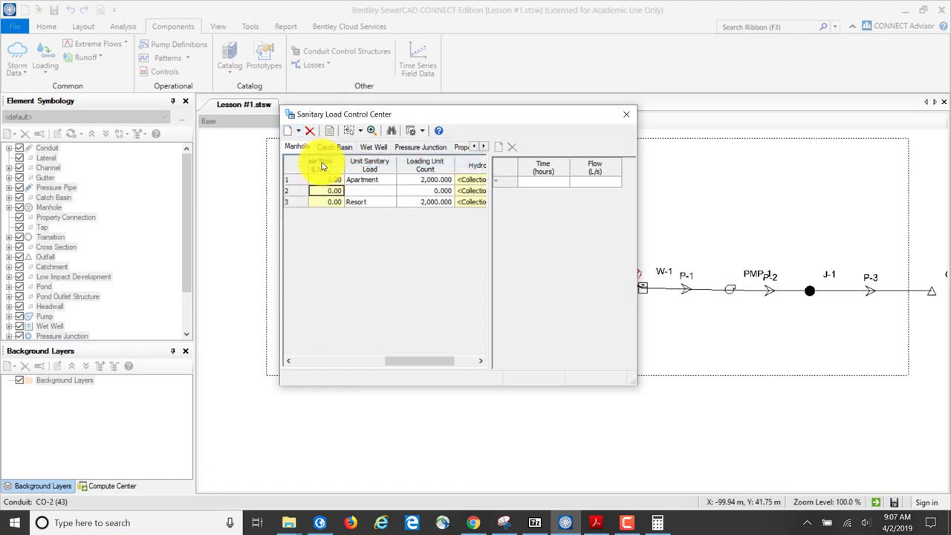
pyautogui.click(379, 192)
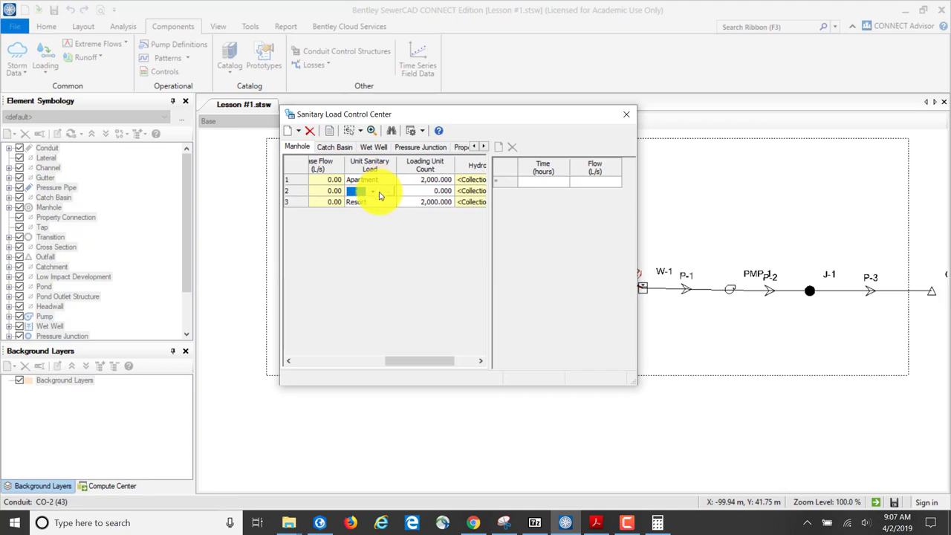
# Step: Check the lesson table and set the new MH-1 load to Home (Better)
pyautogui.click(597, 524)
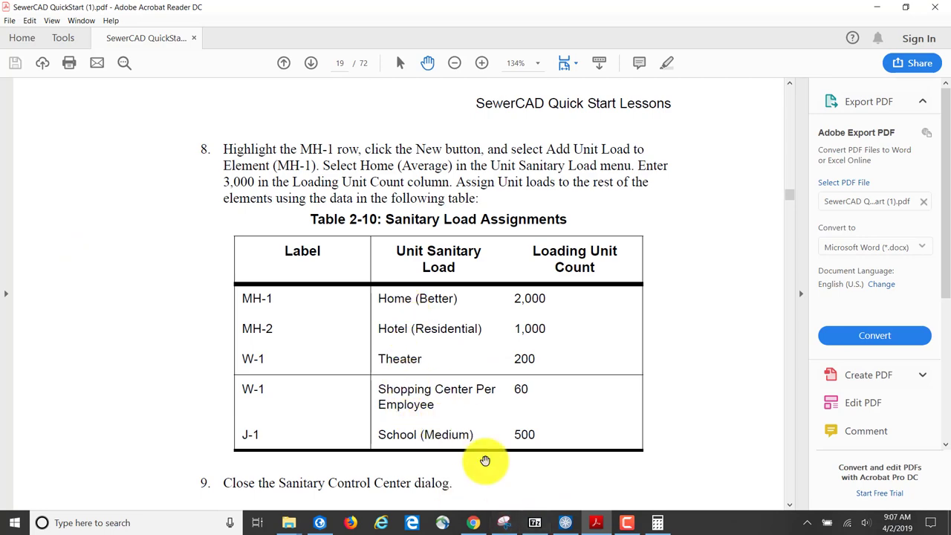
pyautogui.click(568, 523)
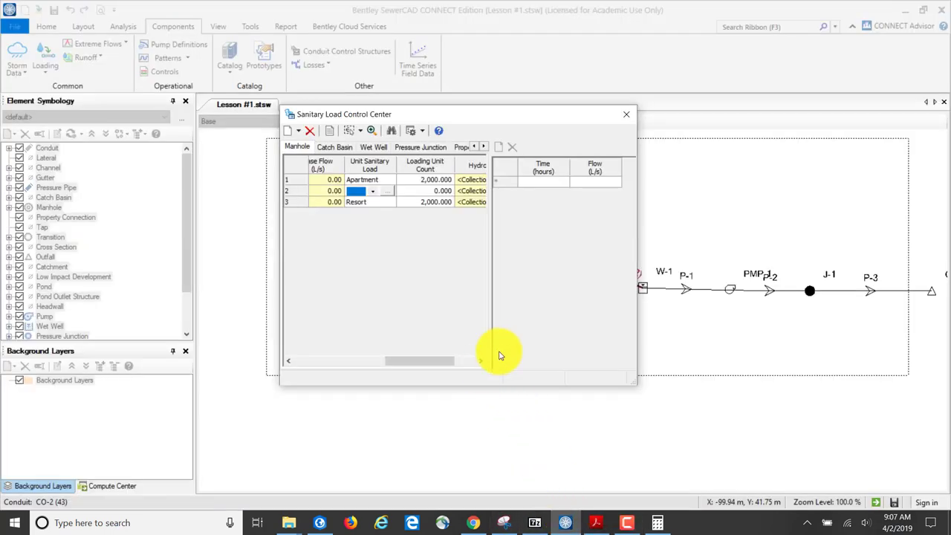
pyautogui.click(371, 191)
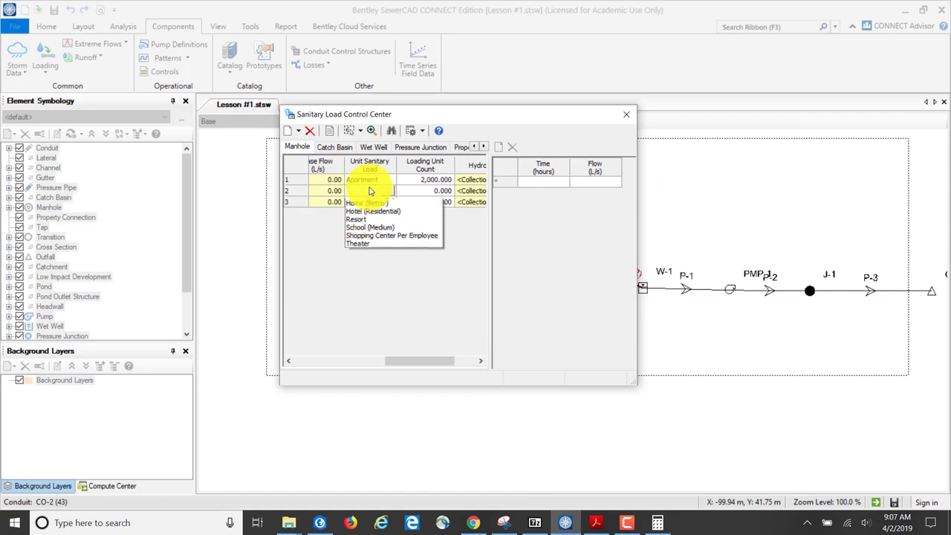
pyautogui.click(362, 218)
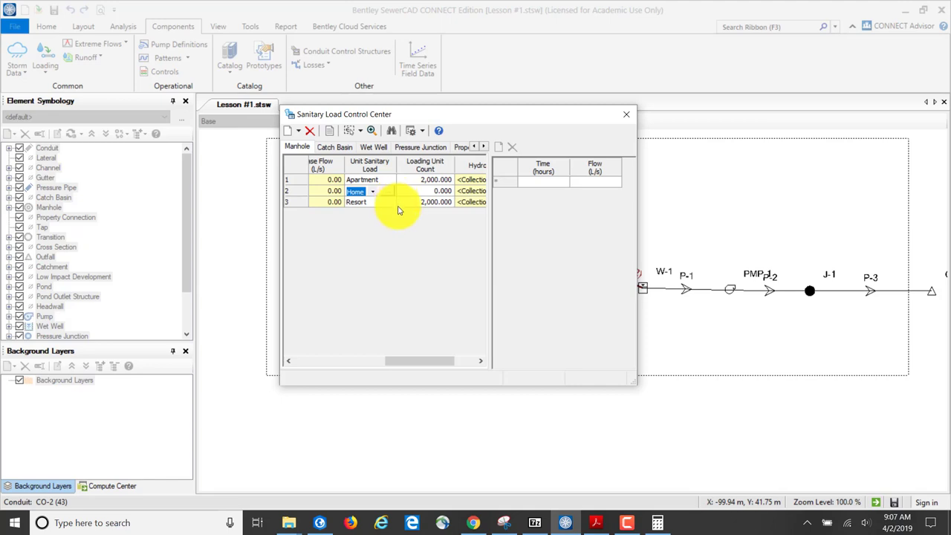
pyautogui.click(431, 190)
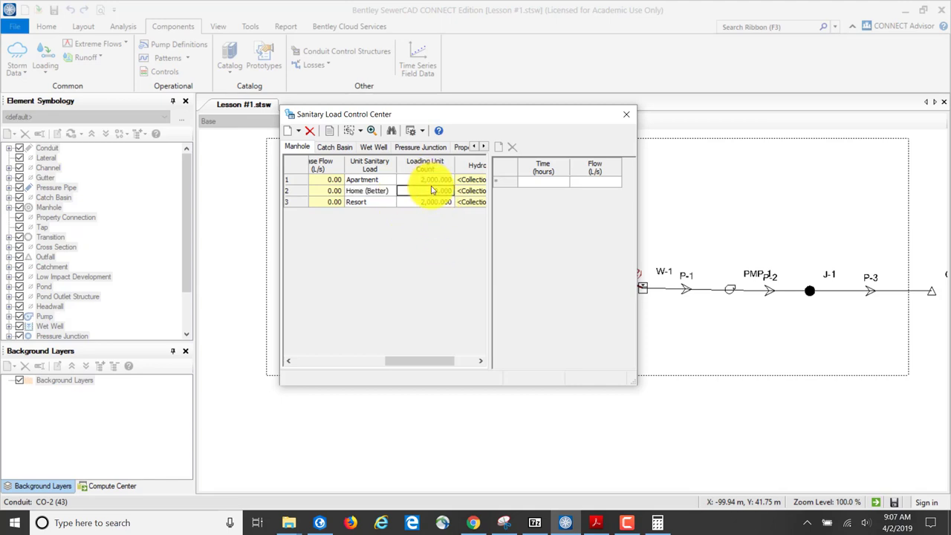
# Step: Give Home (Better) 2,000 loading units and add a new unit load to MH-2
pyautogui.write('2,0')
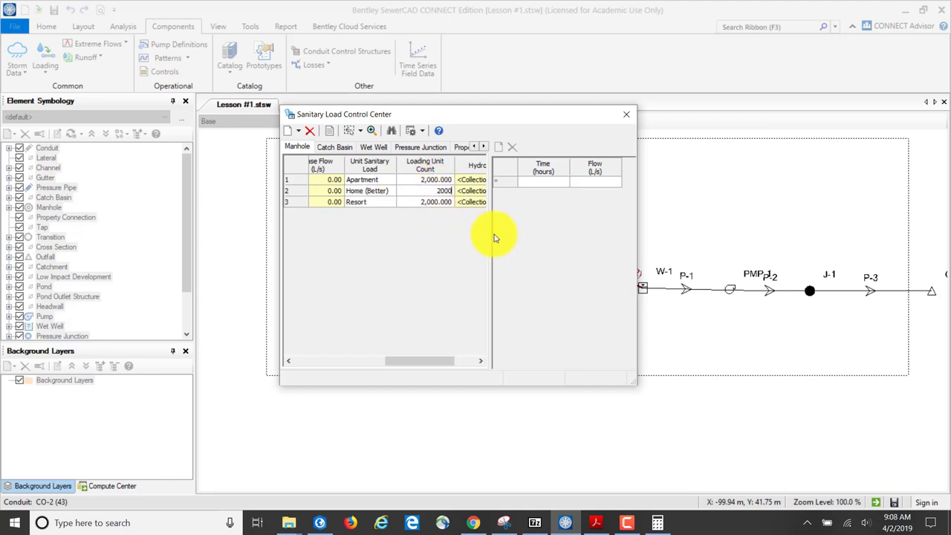
pyautogui.write('00')
pyautogui.press('Return')
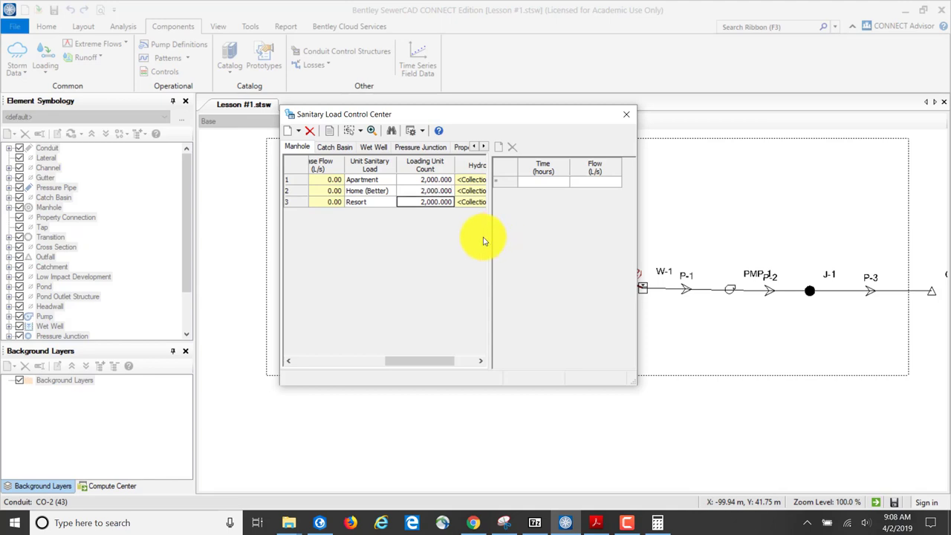
pyautogui.click(333, 203)
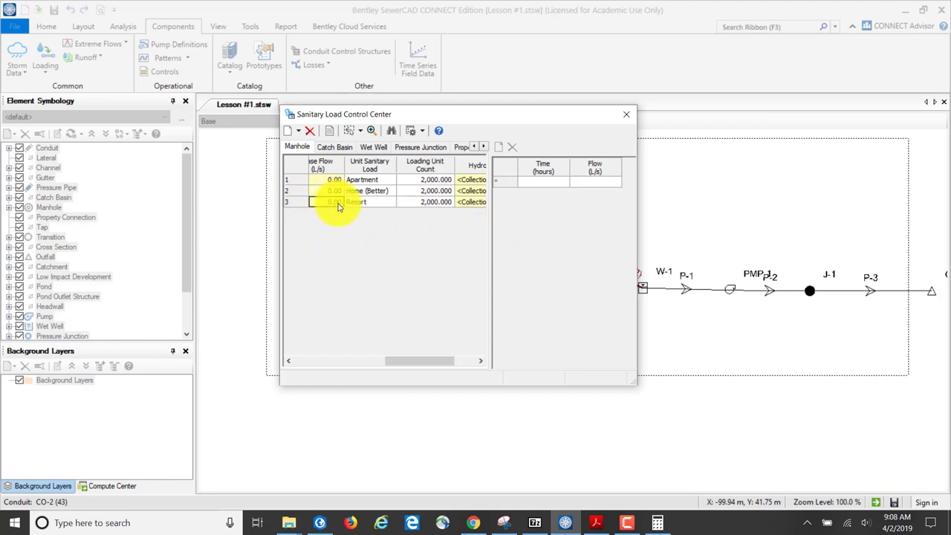
pyautogui.click(302, 132)
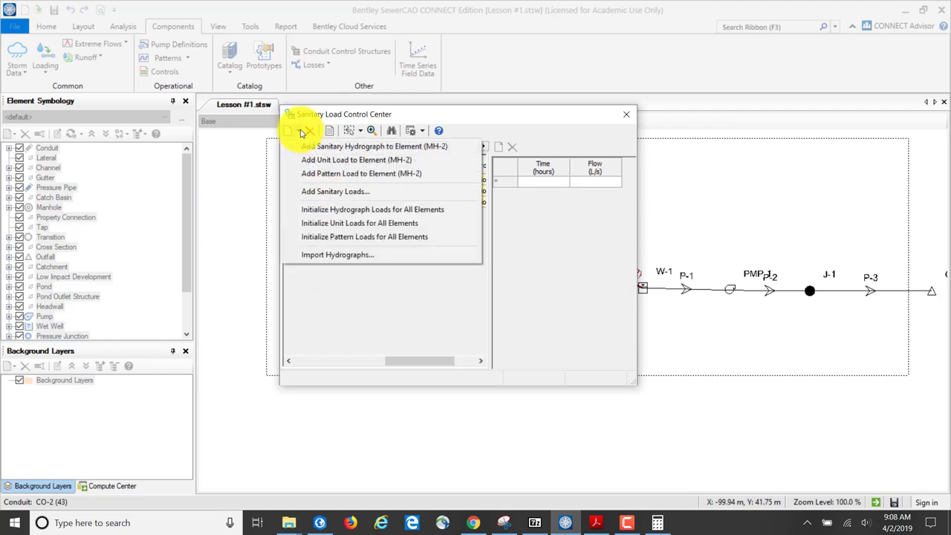
pyautogui.click(324, 160)
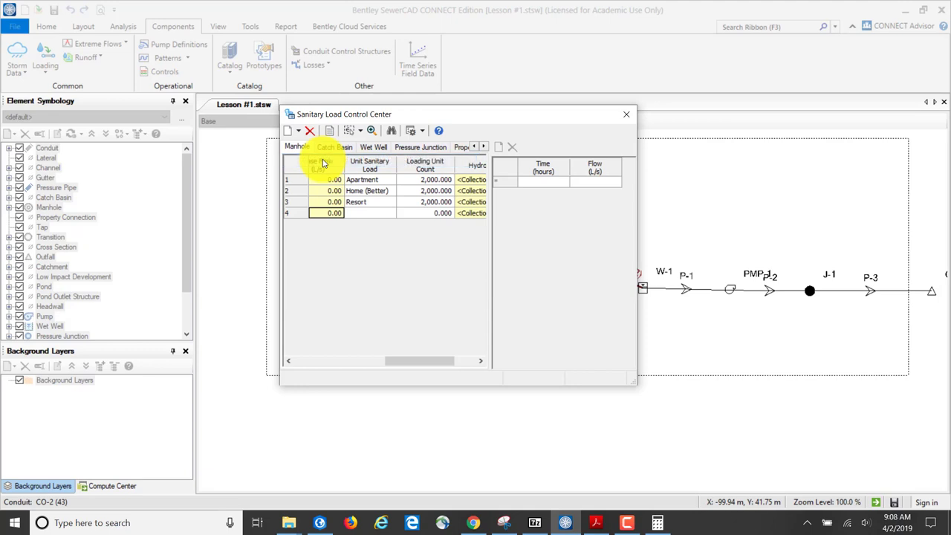
# Step: Set the new MH-2 load to Hotel (Residential) with 1,000 loading units
pyautogui.click(370, 213)
pyautogui.click(370, 214)
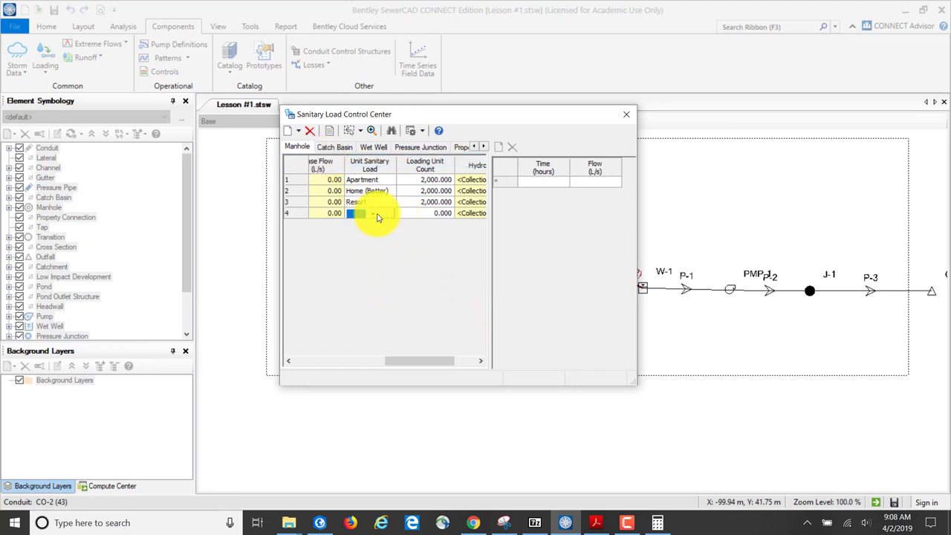
pyautogui.click(373, 215)
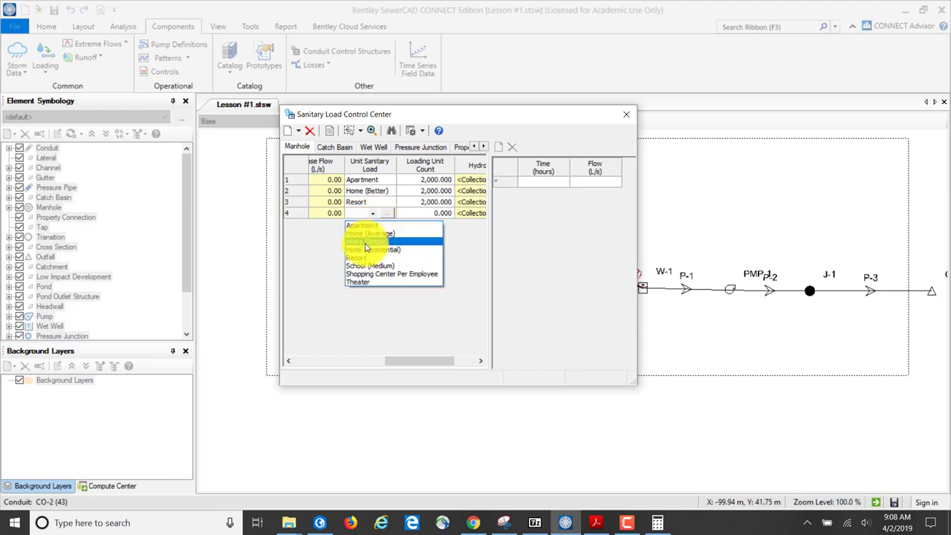
pyautogui.click(371, 249)
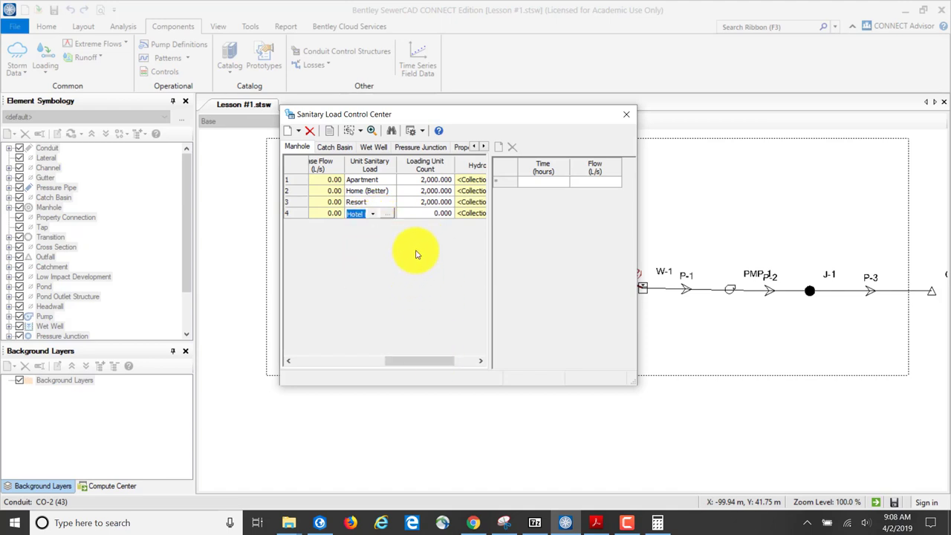
pyautogui.click(423, 214)
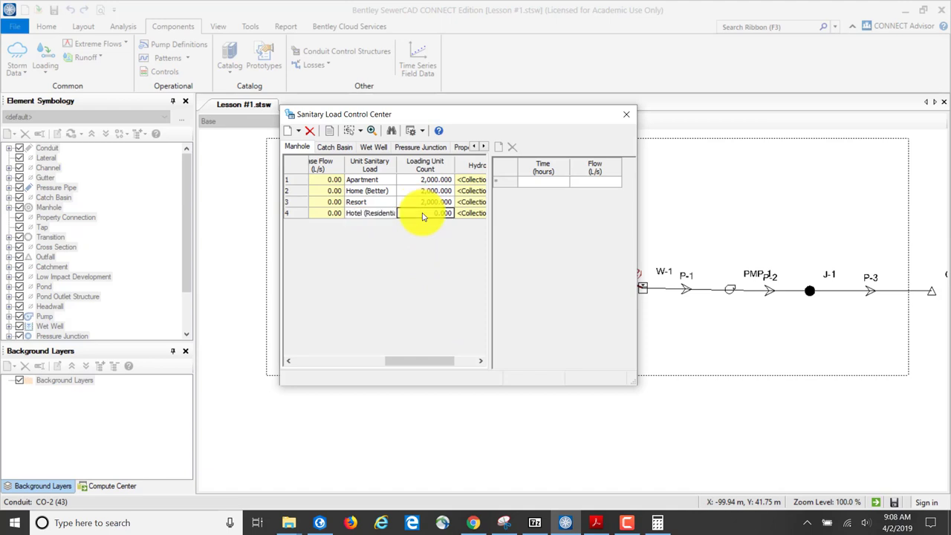
pyautogui.write('1,000')
pyautogui.press('Return')
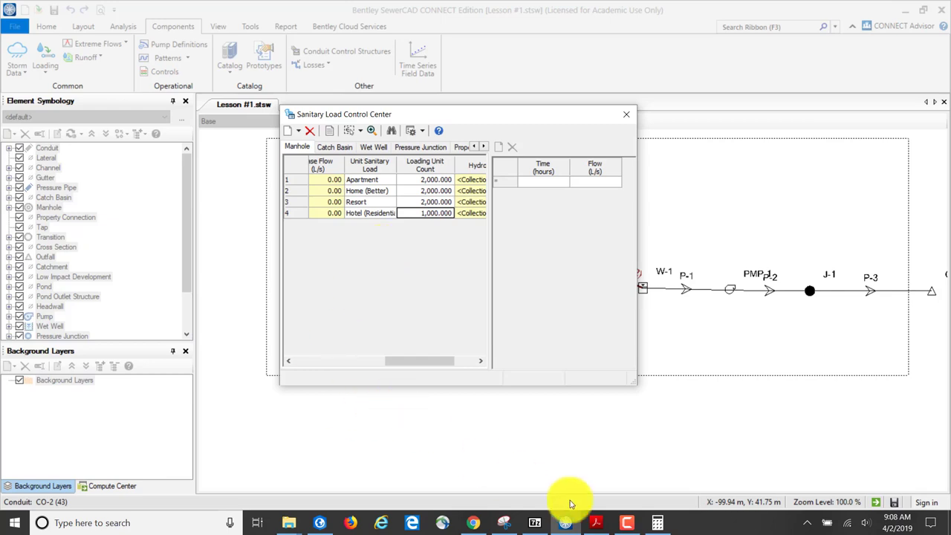
# Step: Check the next load assignment in the lesson PDF
pyautogui.click(597, 523)
pyautogui.scroll(-1, 564, 421)
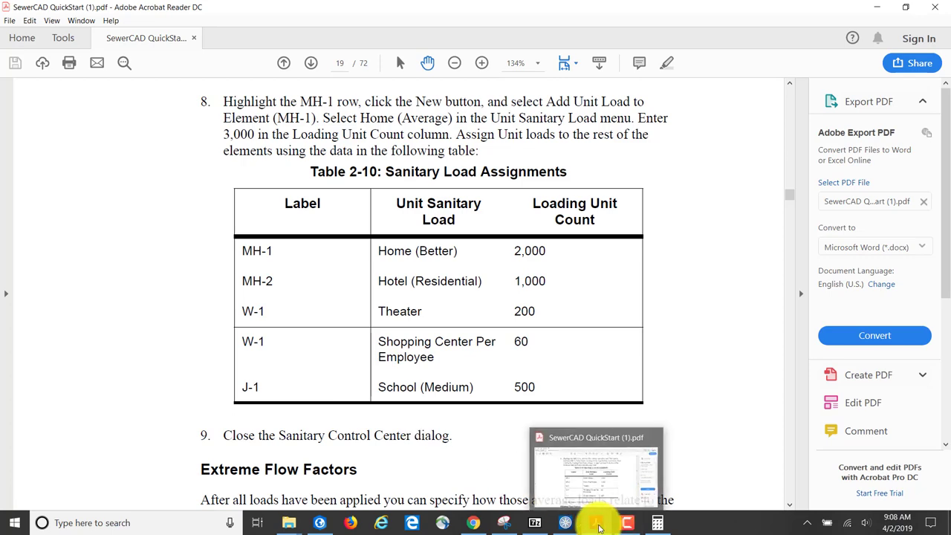
pyautogui.click(567, 522)
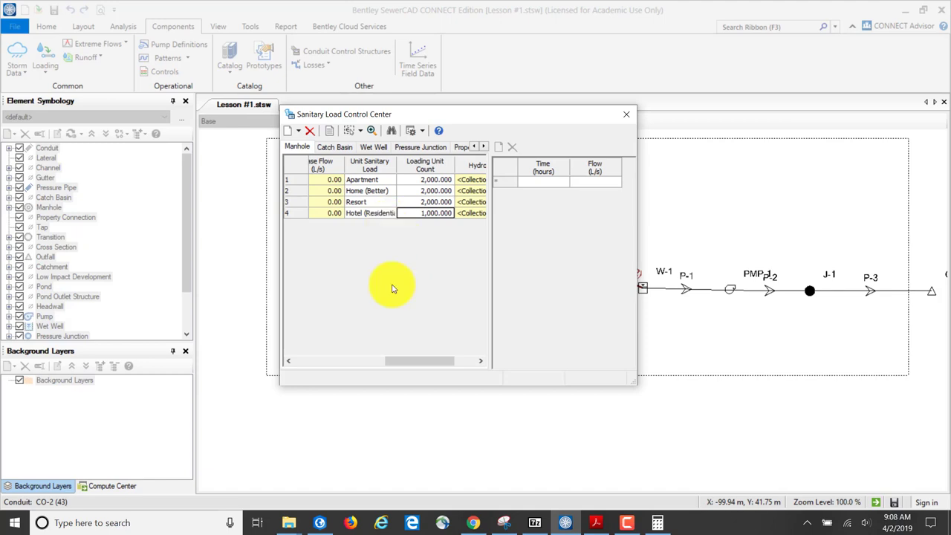
# Step: Initialize unit loads for all elements on the Wet Well tab
pyautogui.click(373, 147)
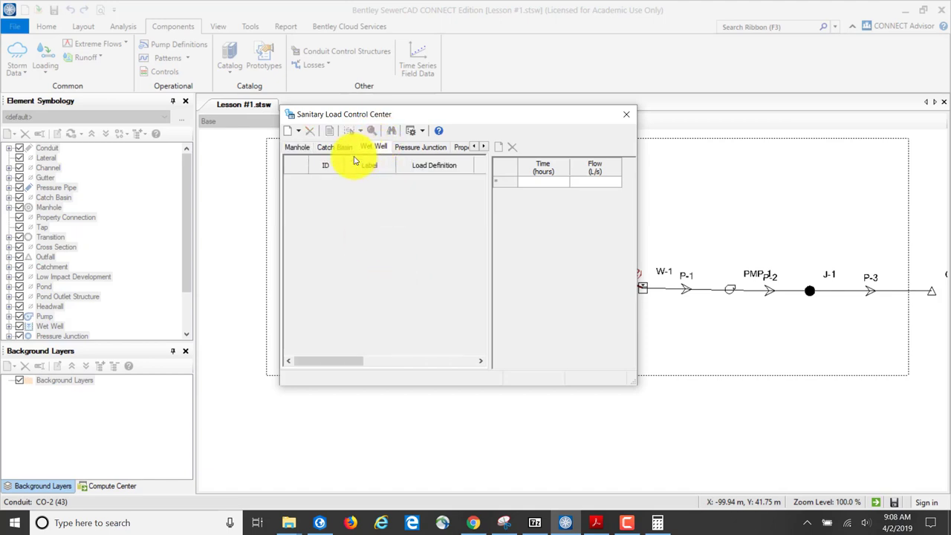
pyautogui.click(298, 131)
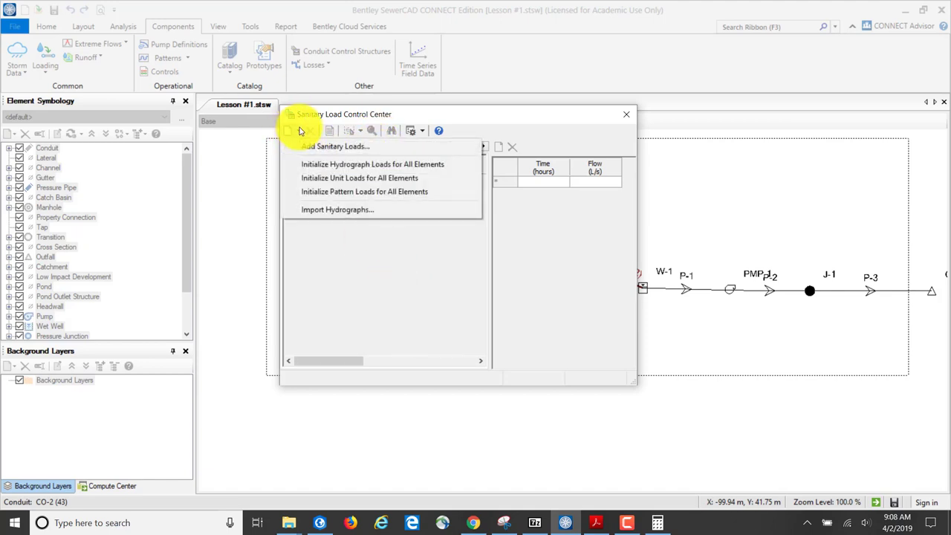
pyautogui.click(320, 181)
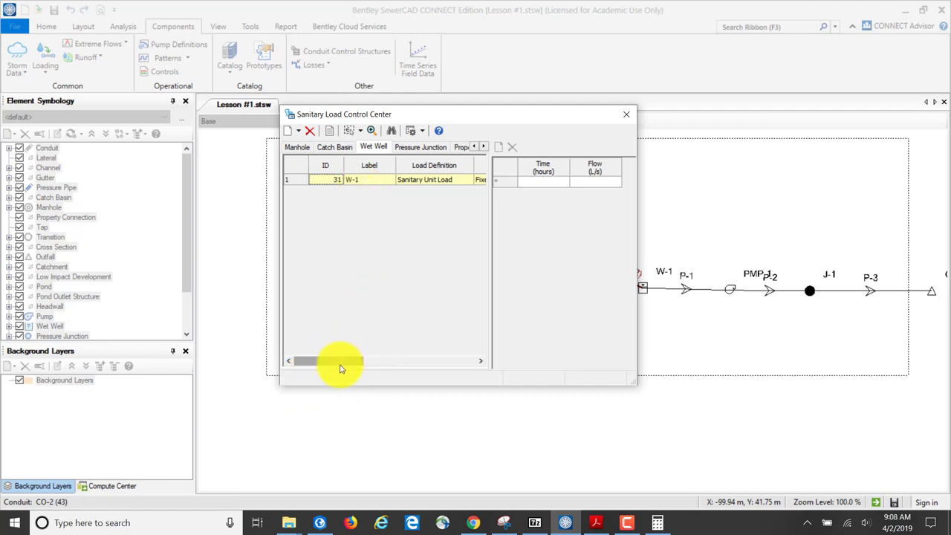
# Step: Set wet well W-1's load to Theater with 200 loading units
pyautogui.moveTo(341, 369); pyautogui.dragTo(431, 365)
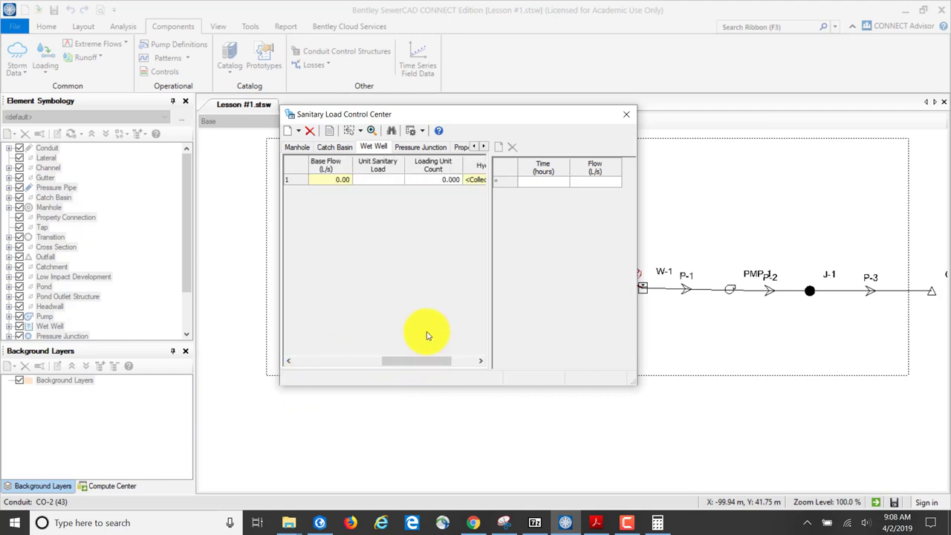
pyautogui.click(382, 181)
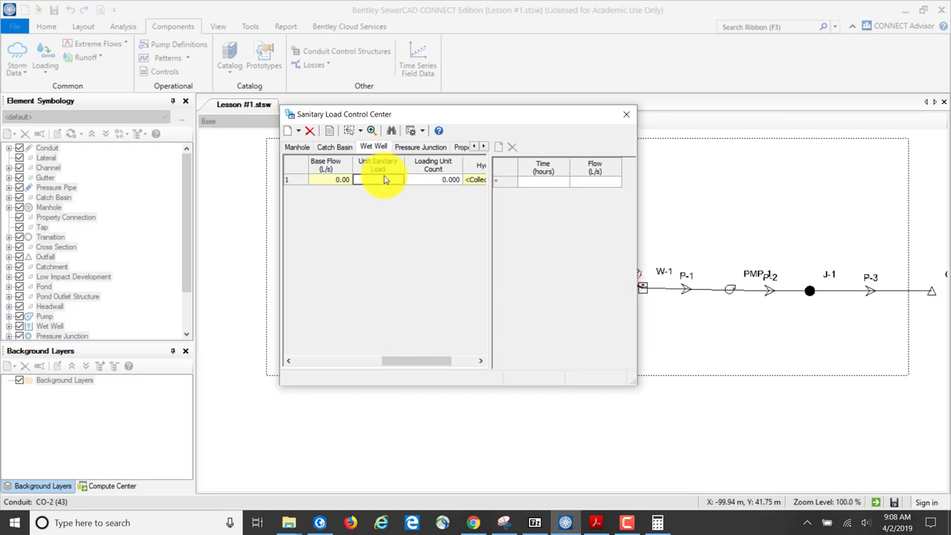
pyautogui.click(381, 181)
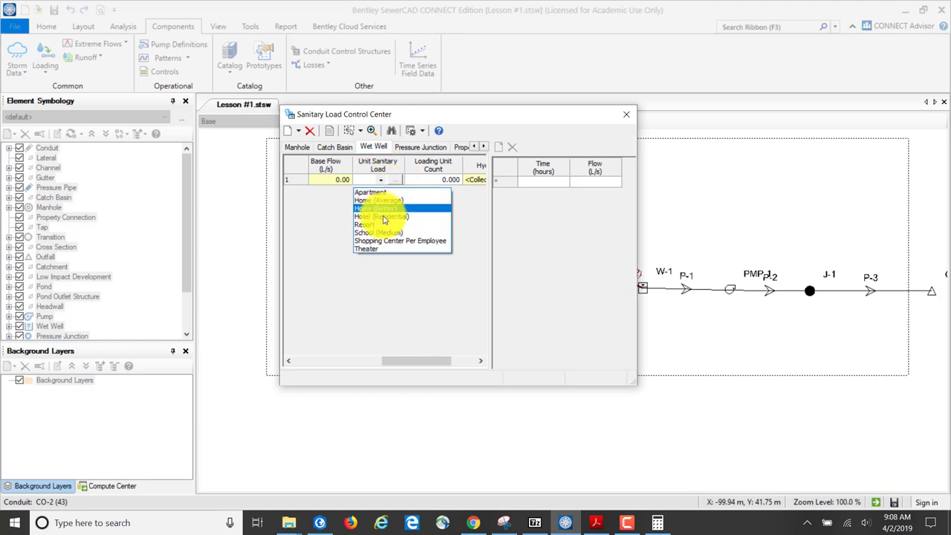
pyautogui.click(377, 249)
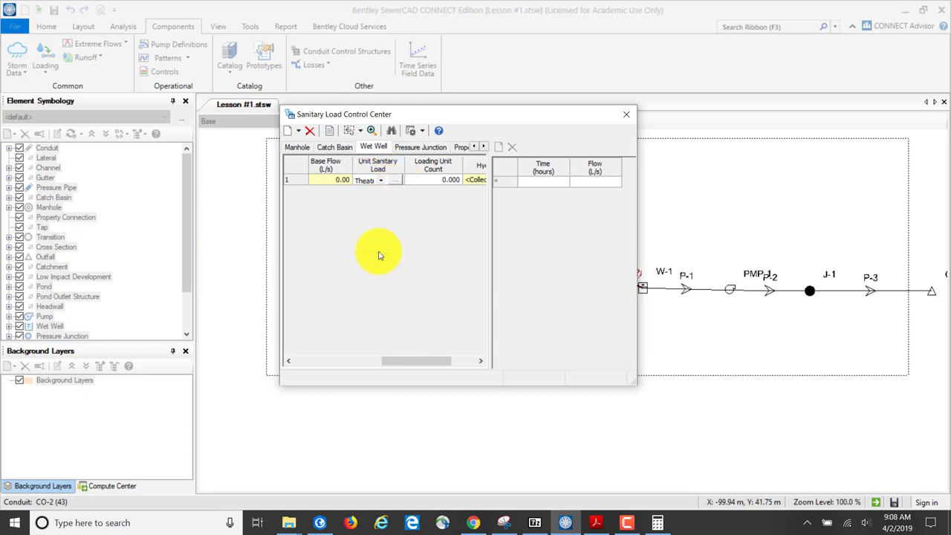
pyautogui.click(440, 180)
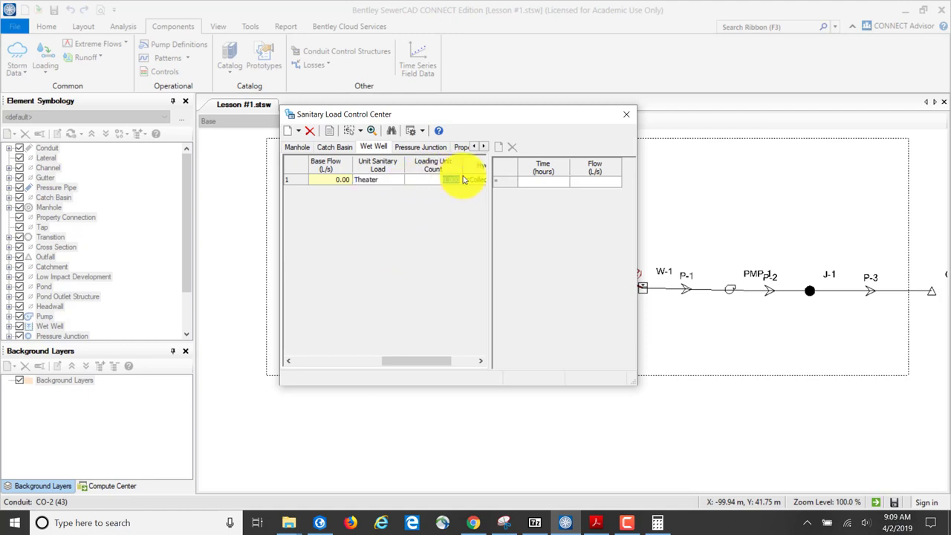
pyautogui.write('2')
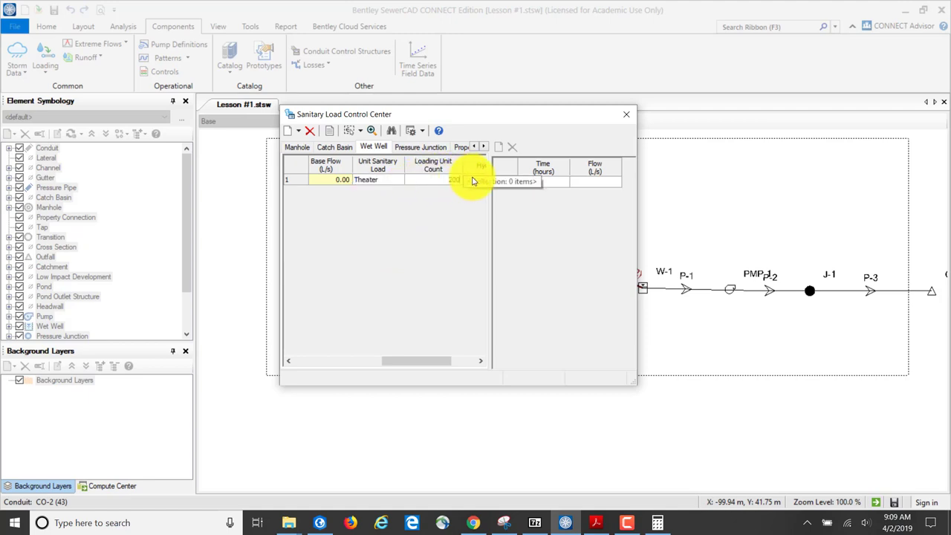
pyautogui.click(467, 179)
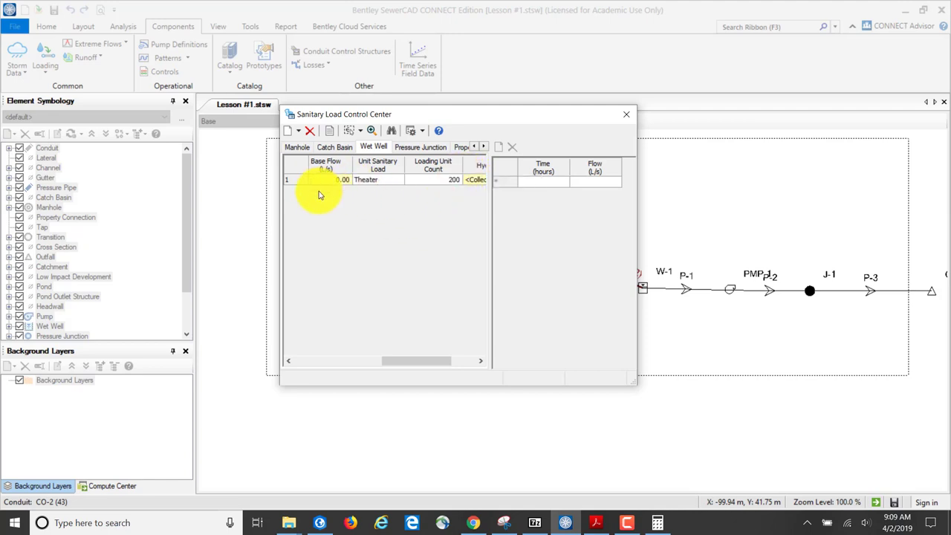
pyautogui.click(300, 131)
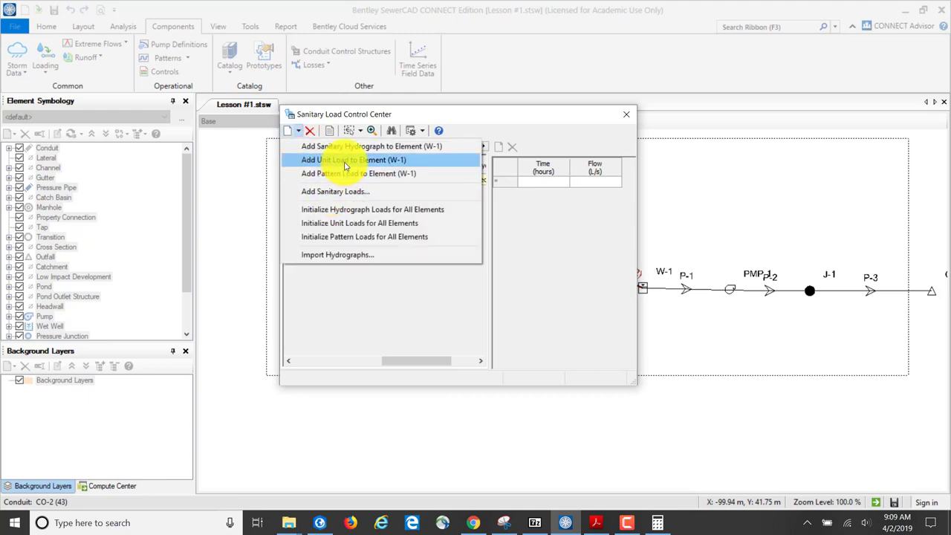
# Step: Add a Shopping Center Per Employee load of 60 units to W-1, keeping Theater at 200
pyautogui.click(345, 161)
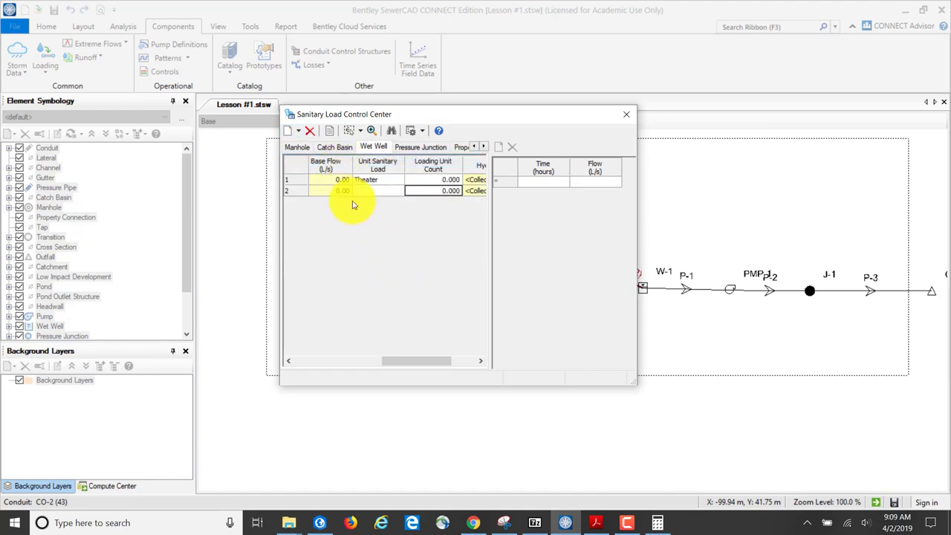
pyautogui.click(368, 194)
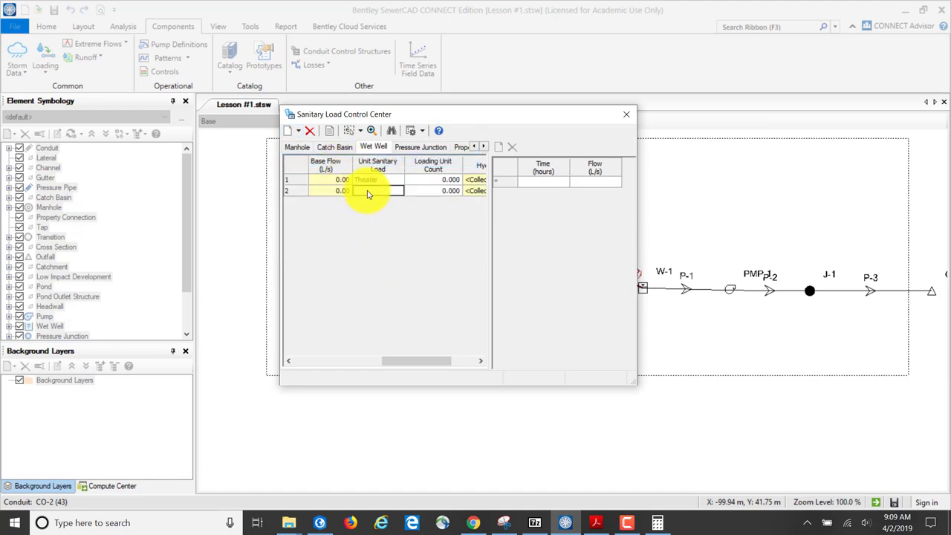
pyautogui.click(379, 194)
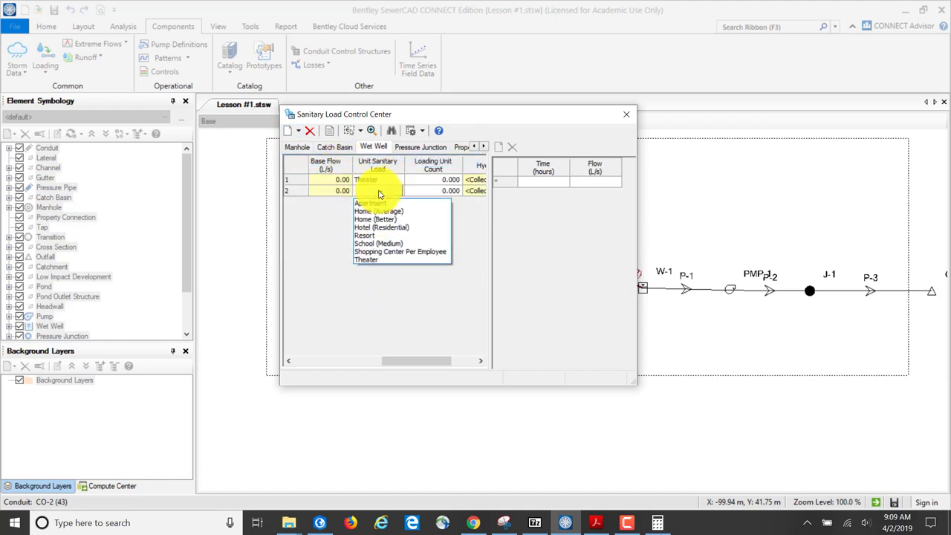
pyautogui.click(392, 253)
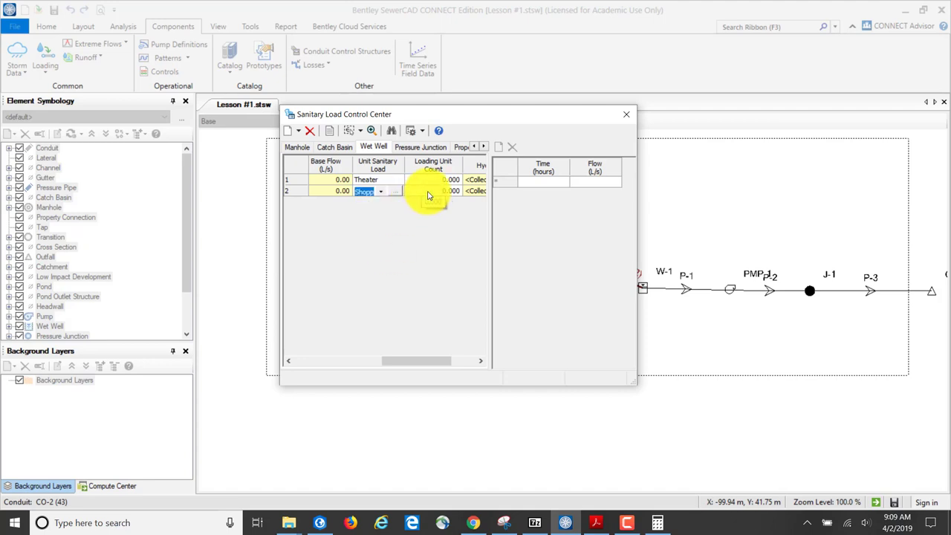
pyautogui.click(428, 193)
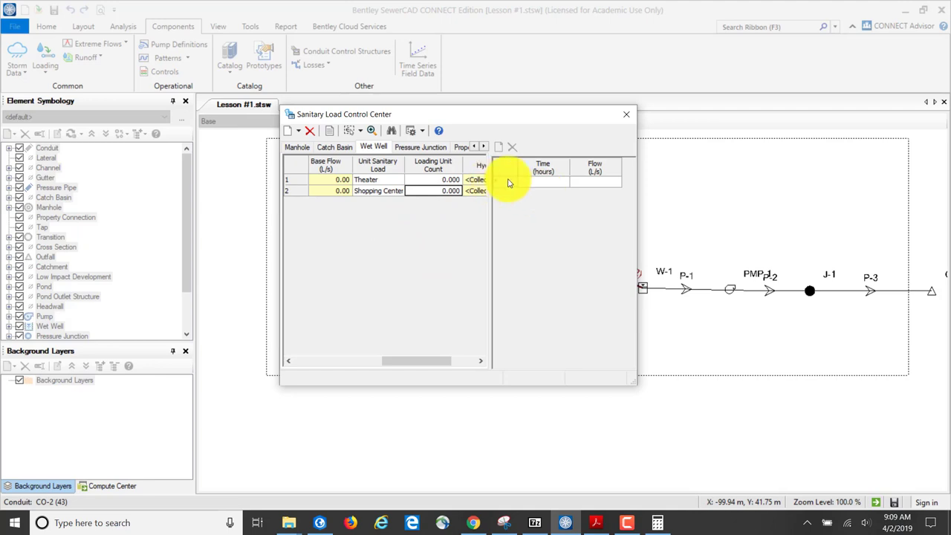
pyautogui.write('60')
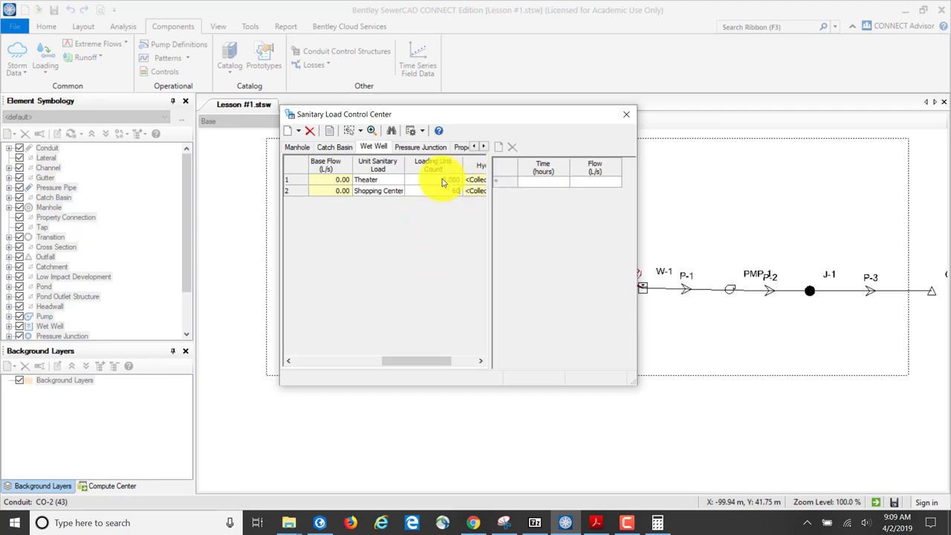
pyautogui.click(446, 181)
pyautogui.write('200')
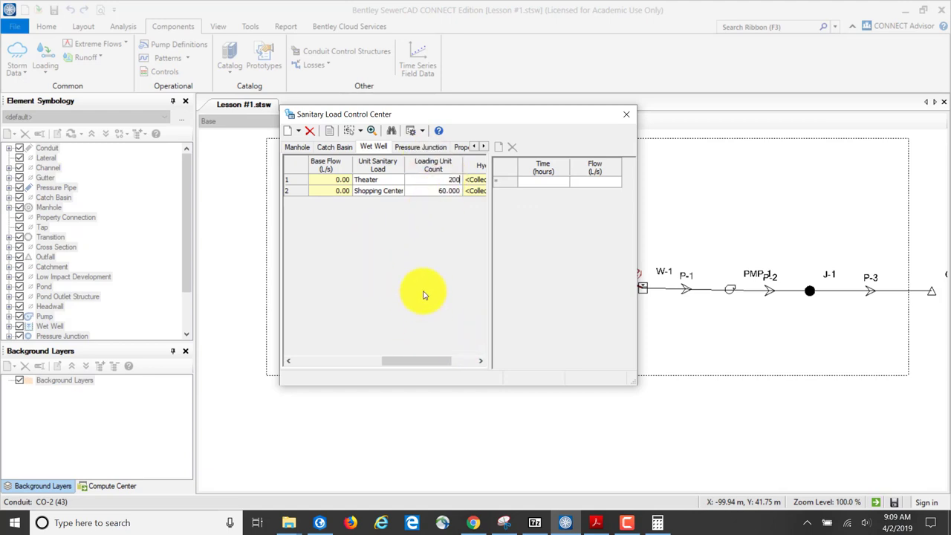
pyautogui.press('Return')
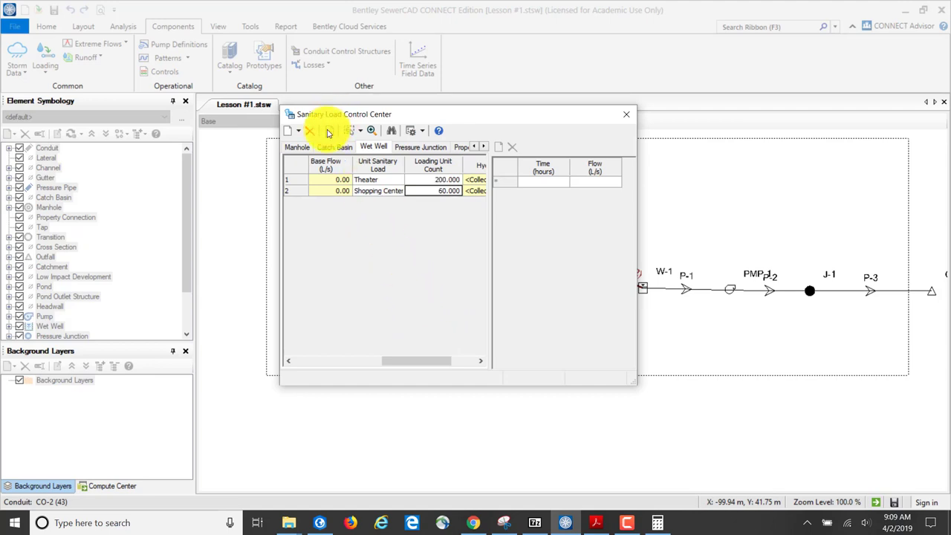
# Step: Initialize unit loads for all pressure junctions on the Pressure Junction tab
pyautogui.click(410, 148)
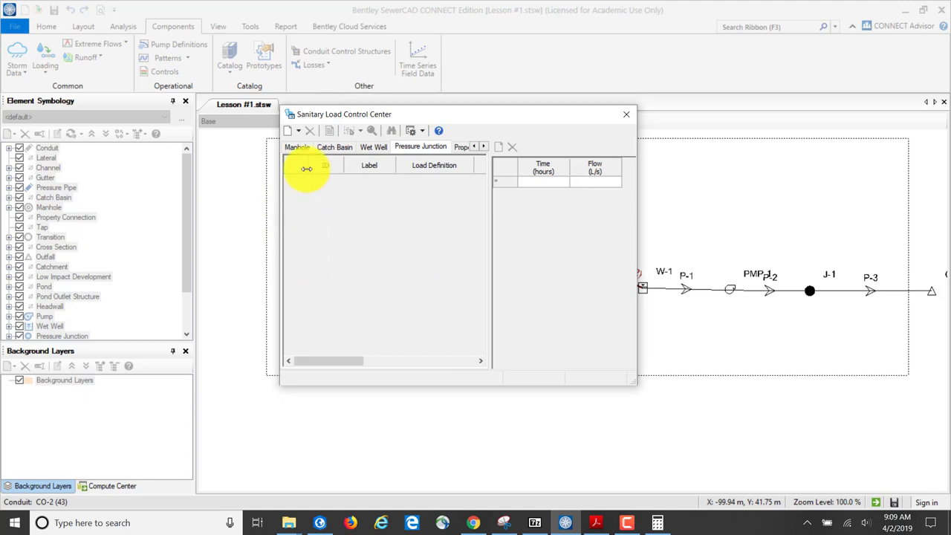
pyautogui.click(298, 131)
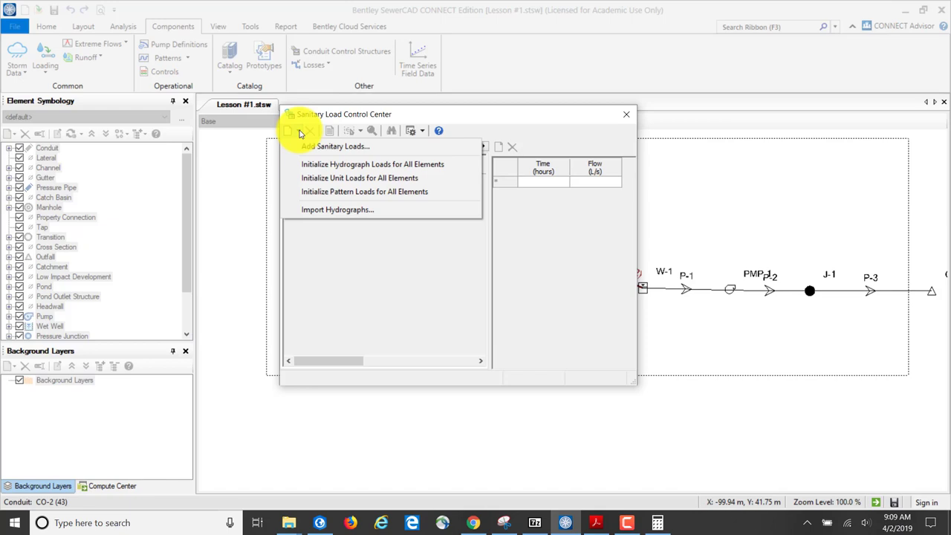
pyautogui.click(354, 179)
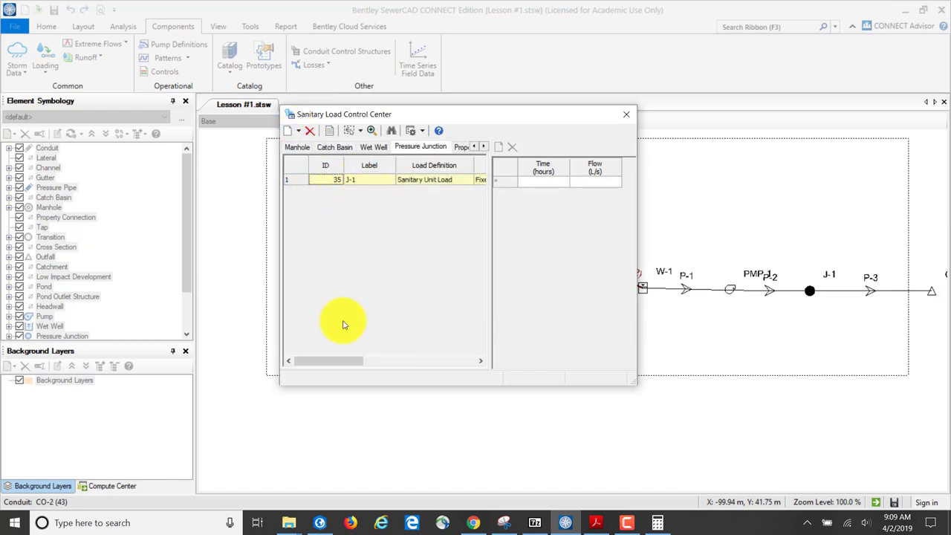
# Step: Set junction J-1's load to School (Medium) with 500 loading units
pyautogui.moveTo(344, 361); pyautogui.dragTo(439, 361)
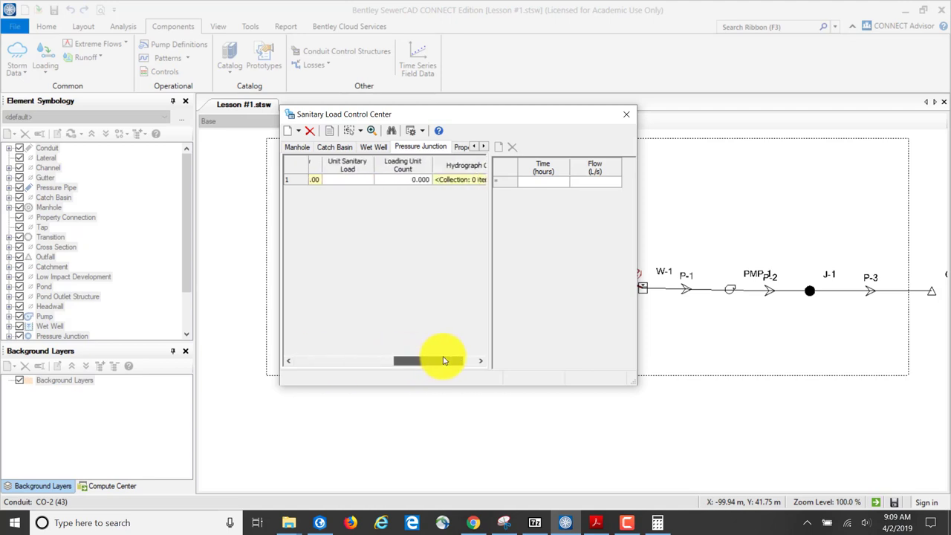
pyautogui.click(369, 182)
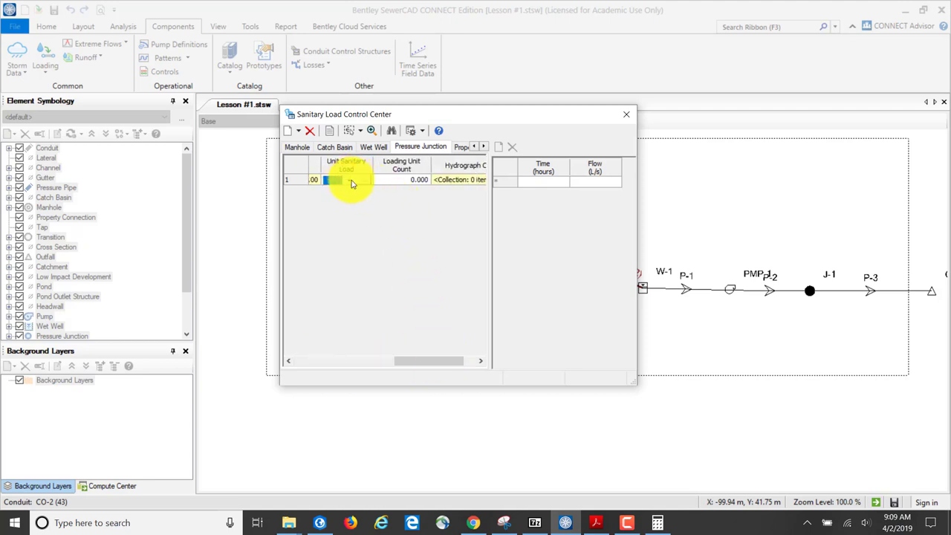
pyautogui.click(353, 182)
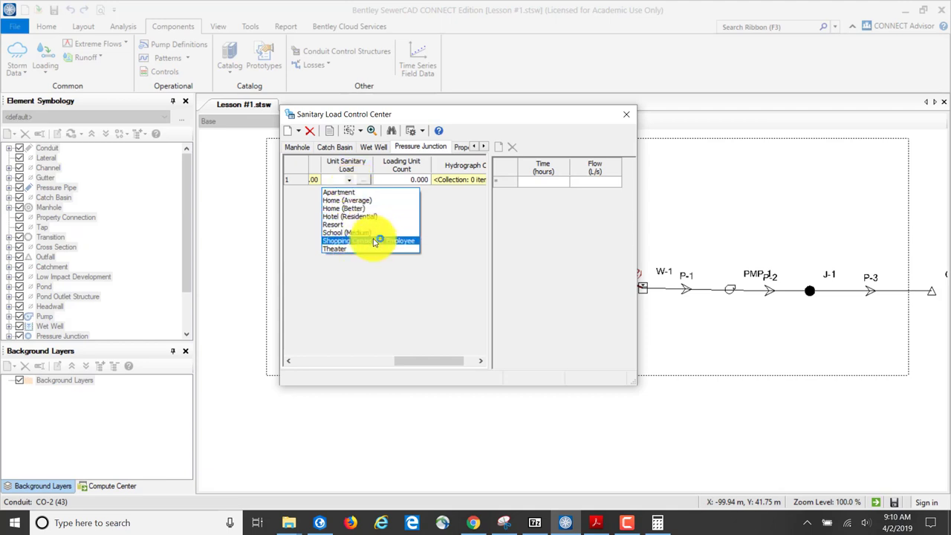
pyautogui.click(346, 232)
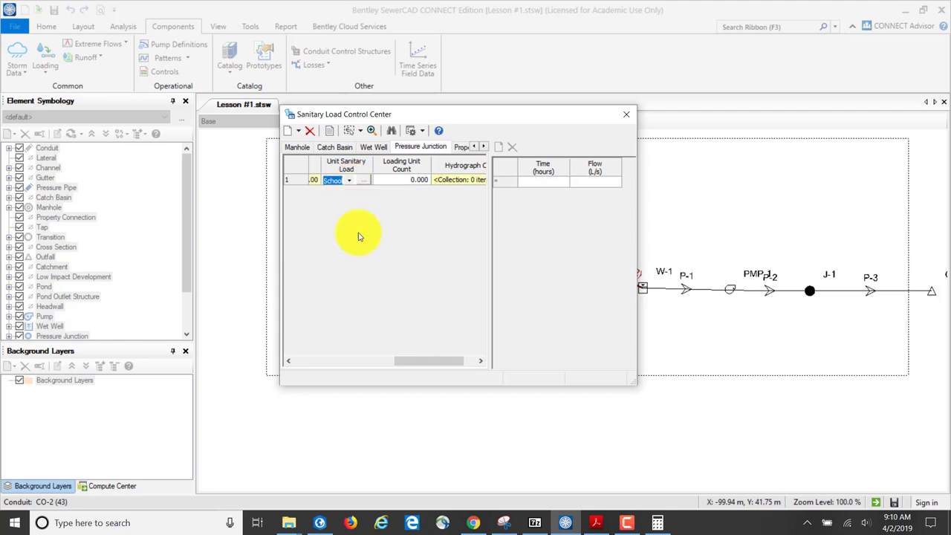
pyautogui.click(405, 183)
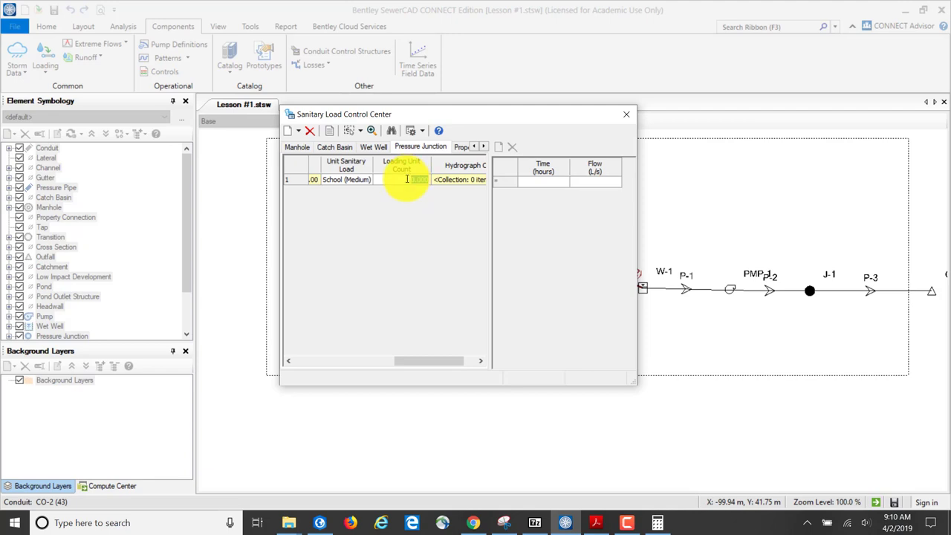
pyautogui.write('5')
pyautogui.click(406, 179)
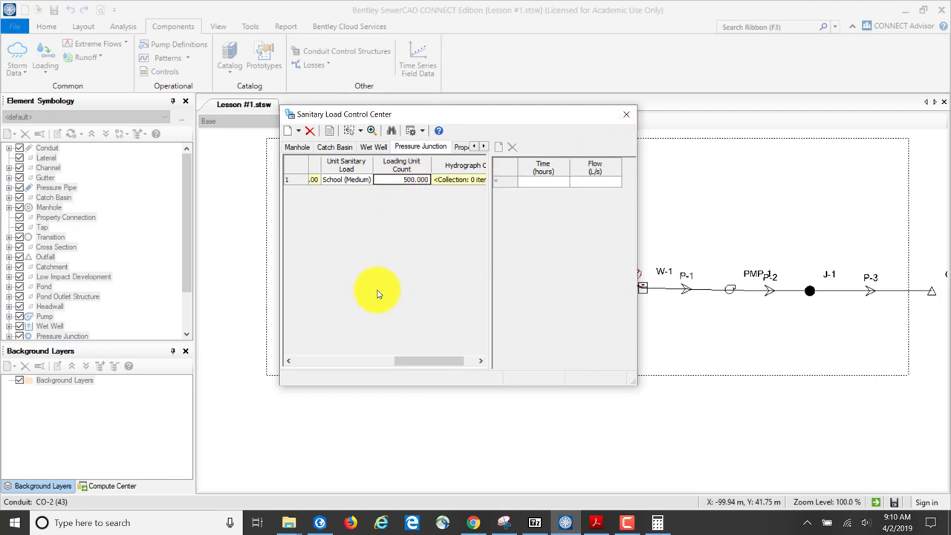
pyautogui.click(340, 181)
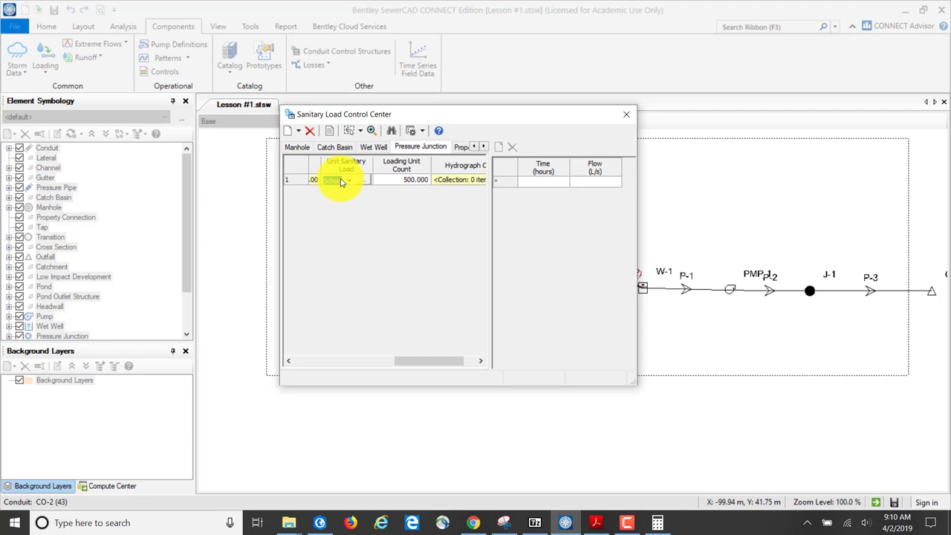
pyautogui.click(353, 238)
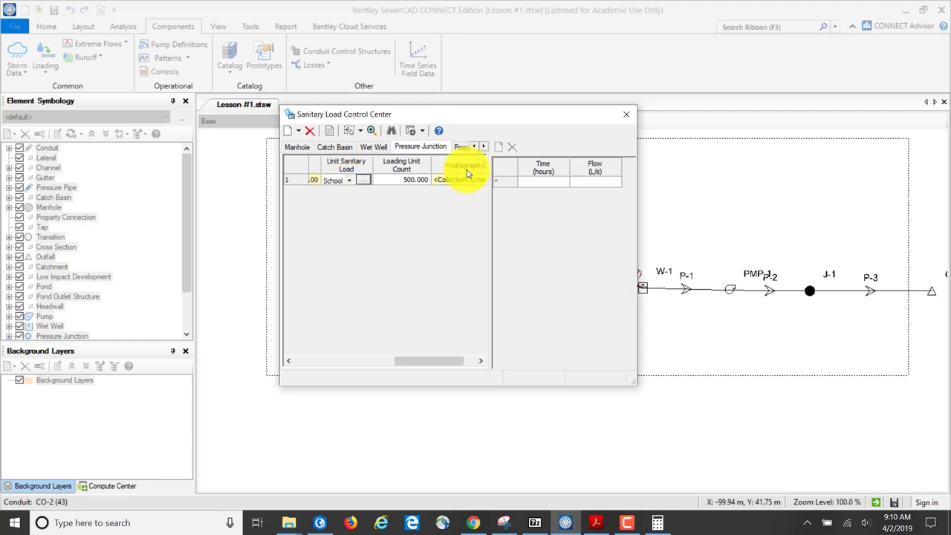
# Step: Close the Sanitary Load Control Center and return to Table 2-10 in the QuickStart PDF
pyautogui.click(628, 116)
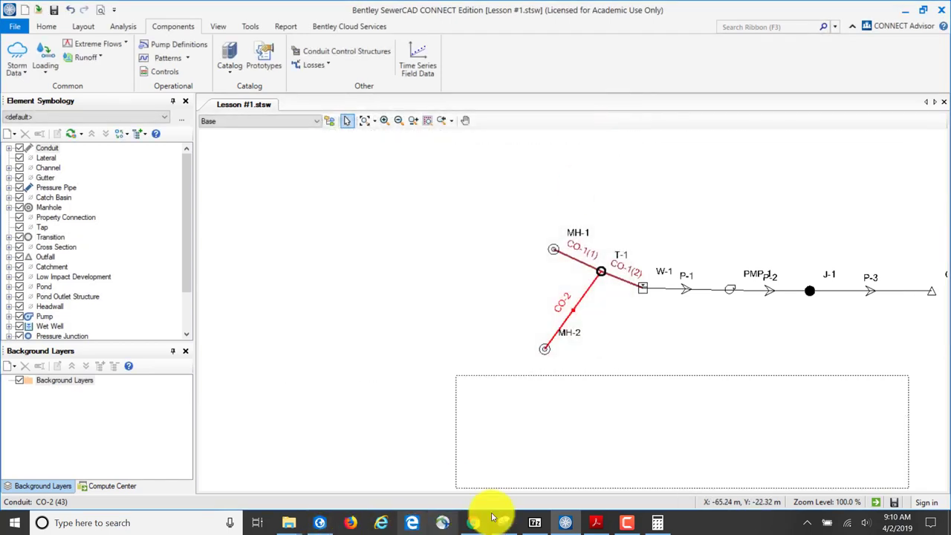
pyautogui.click(596, 523)
pyautogui.scroll(-1, 365, 319)
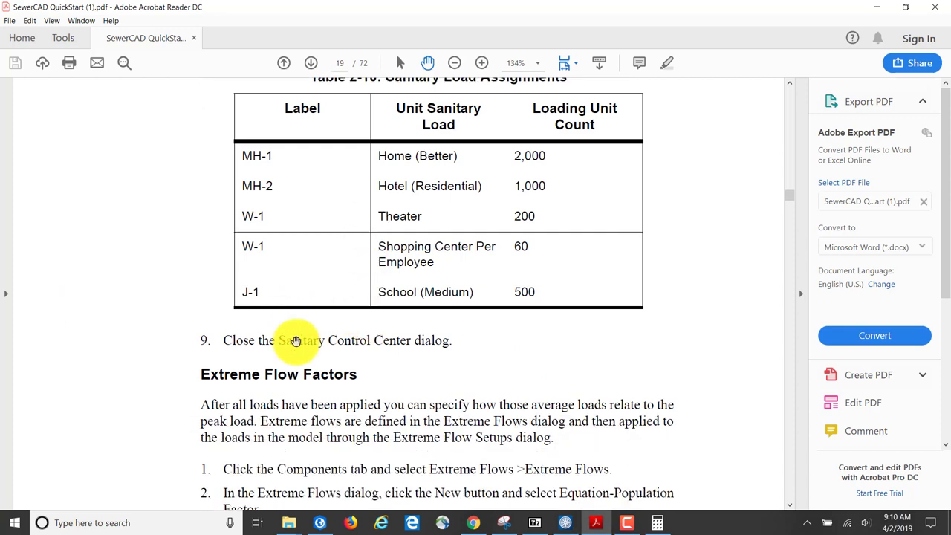
pyautogui.scroll(-6, 297, 340)
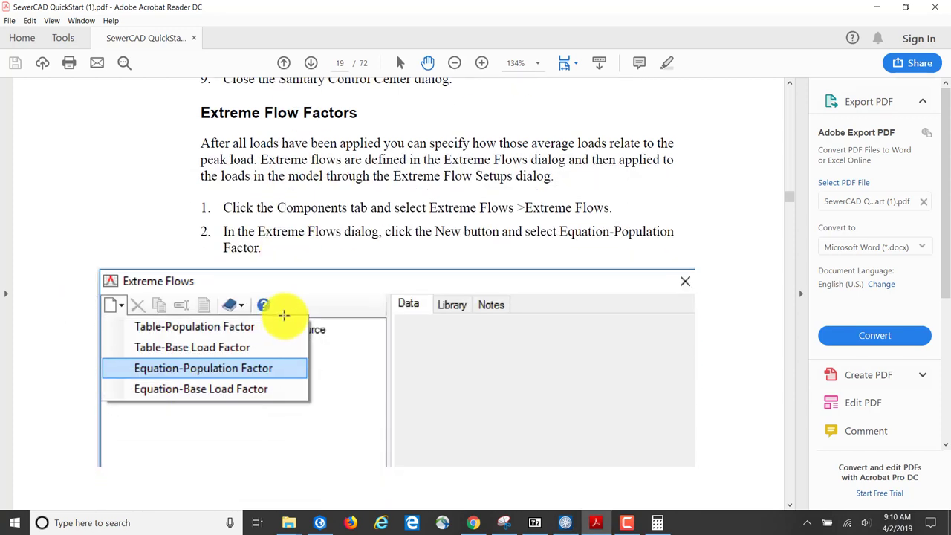
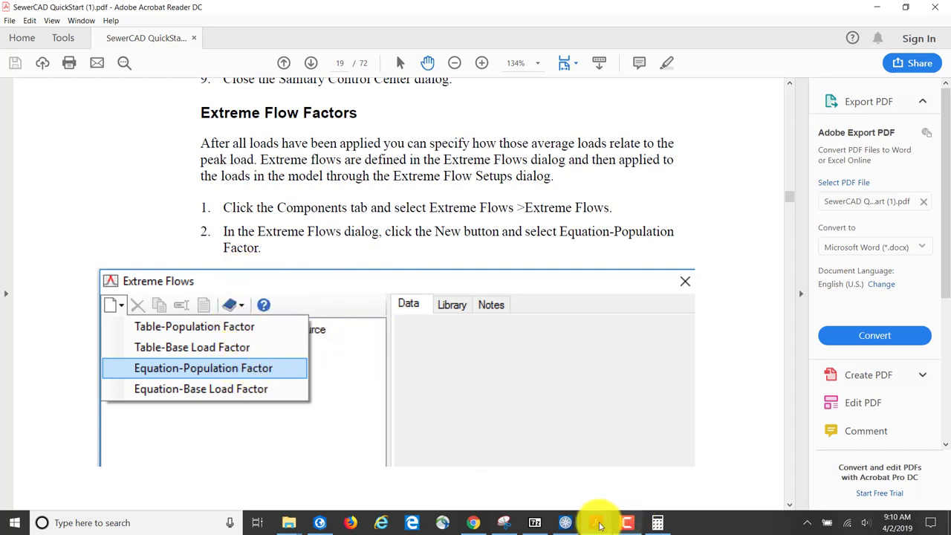
# Step: Switch from the QuickStart guide back to the Lesson #1 SewerCAD model
pyautogui.click(566, 523)
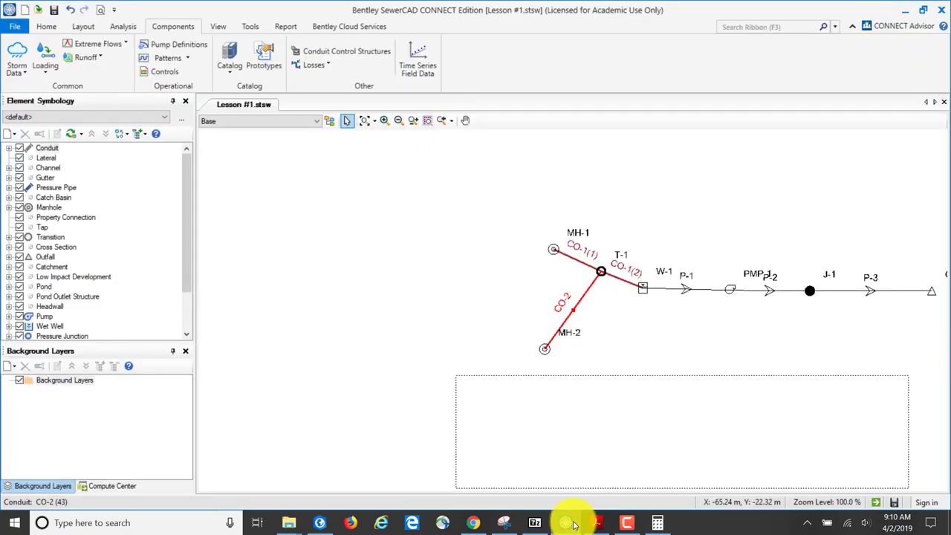
# Step: Add a new Equation-Population extreme flow factor using the Capita x 10³ population unit
pyautogui.click(105, 44)
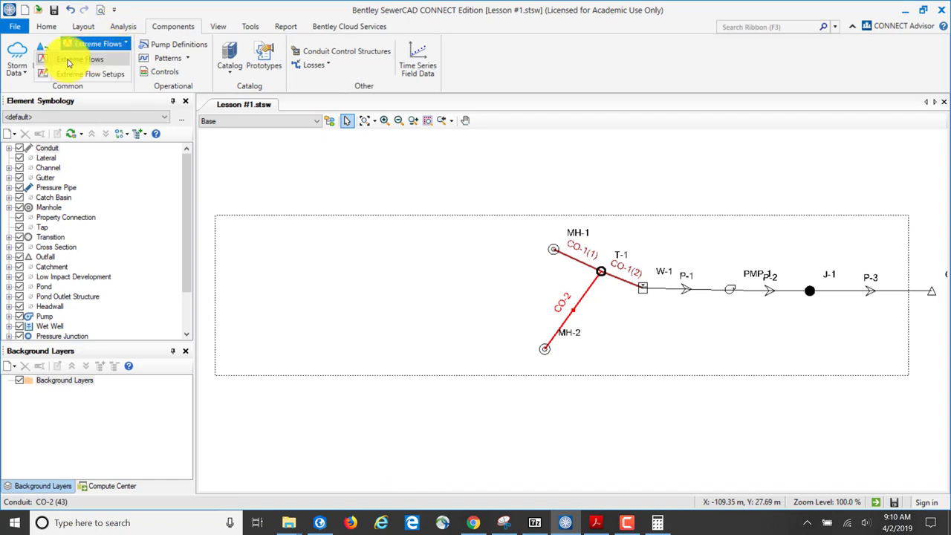
pyautogui.click(69, 60)
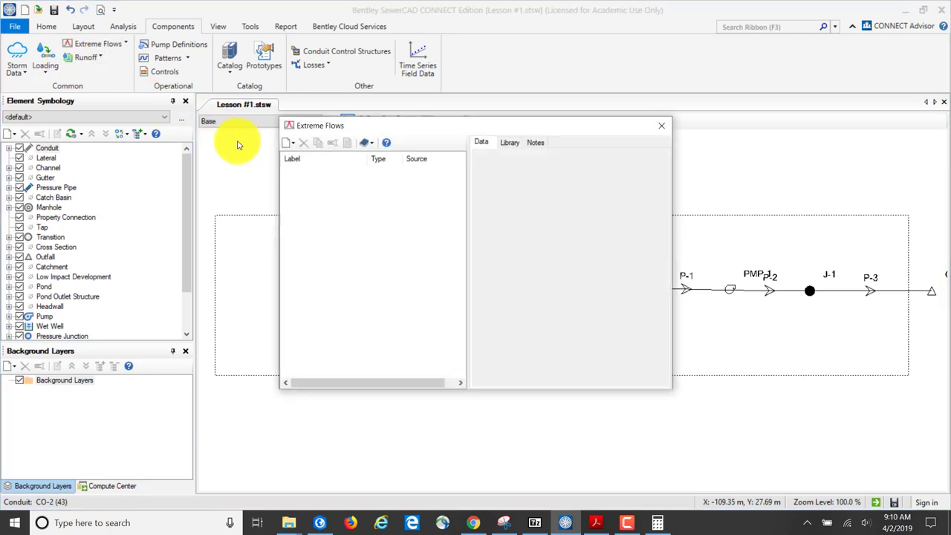
pyautogui.click(294, 143)
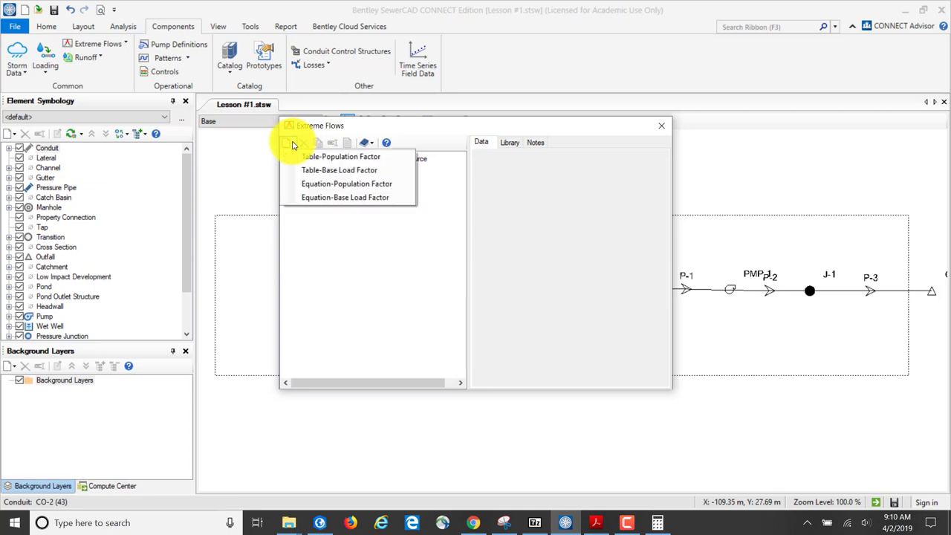
pyautogui.click(333, 185)
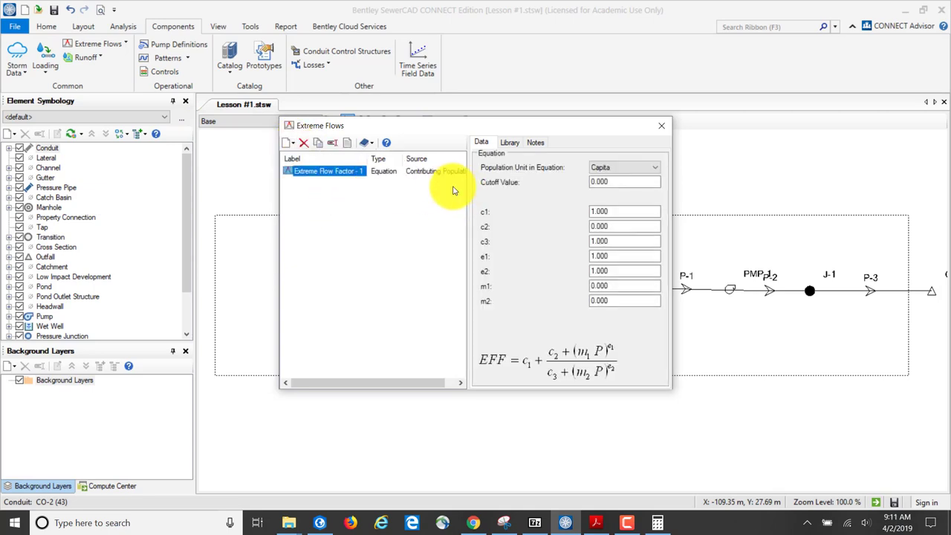
pyautogui.click(654, 169)
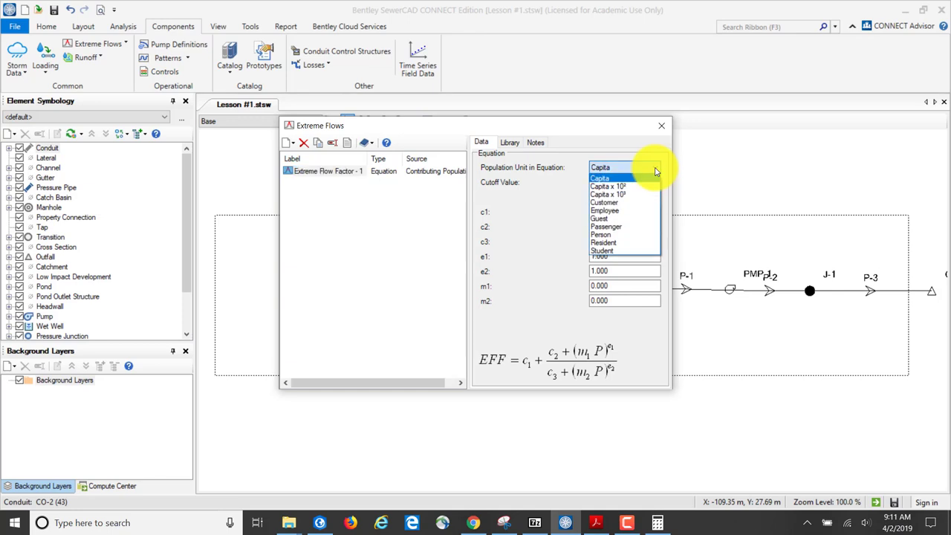
pyautogui.click(624, 195)
# Step: Set the factor's cutoff to 5, c2 to 5 and c3 to 0
pyautogui.click(620, 185)
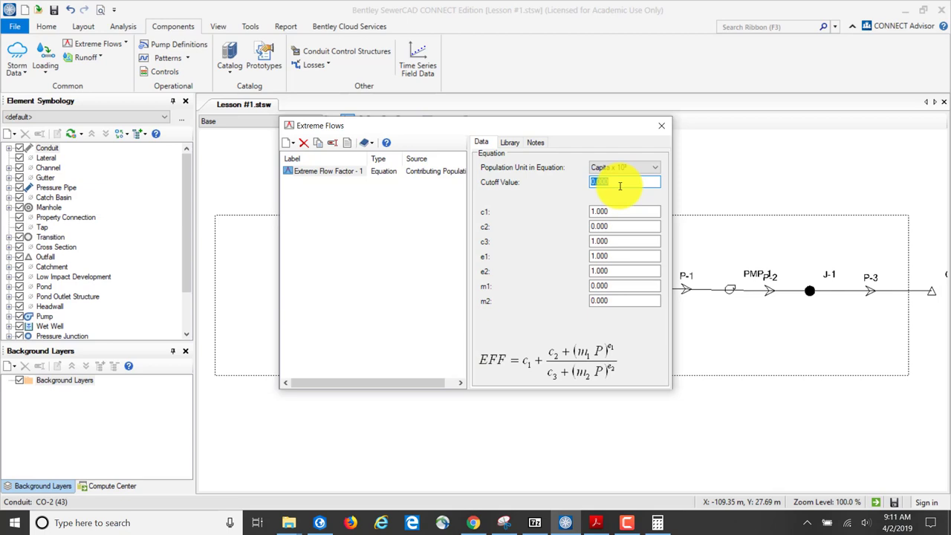
pyautogui.write('5')
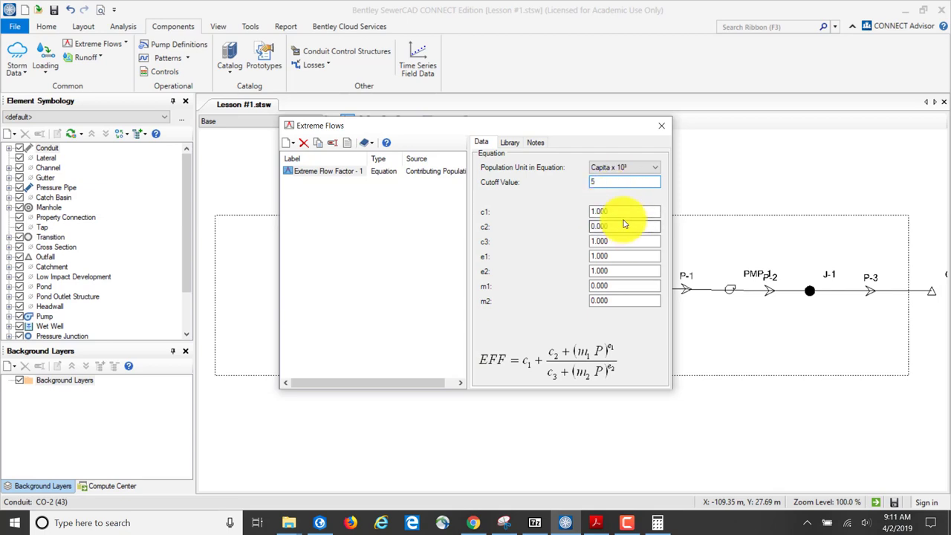
pyautogui.click(621, 214)
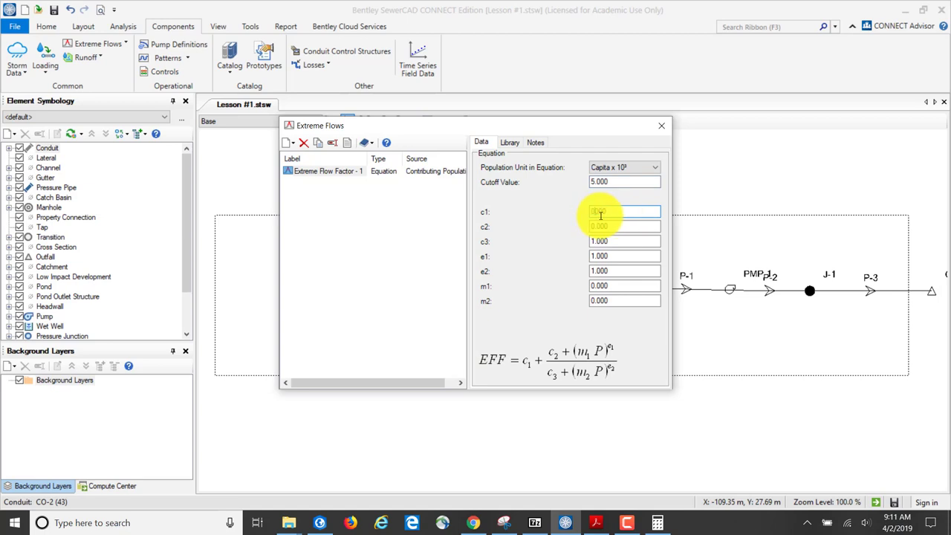
pyautogui.click(620, 226)
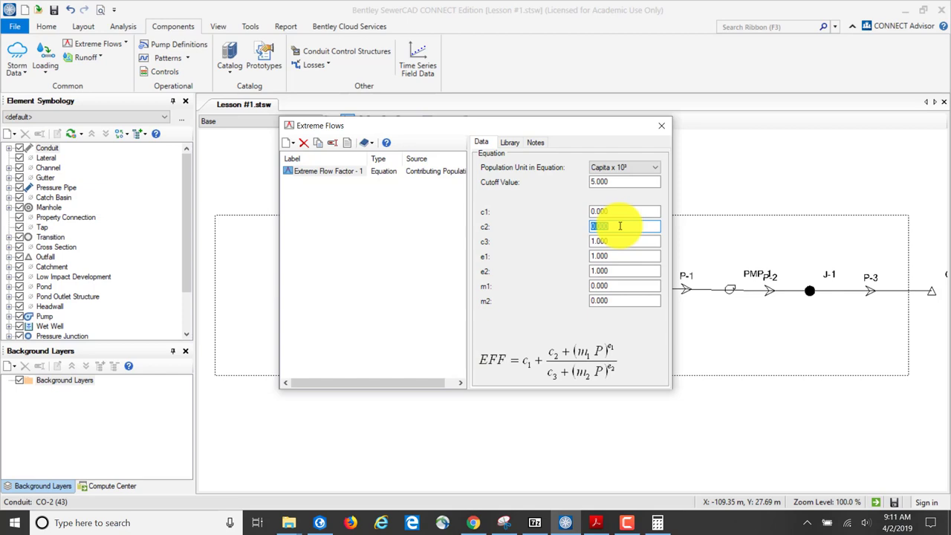
pyautogui.write('5')
pyautogui.click(616, 242)
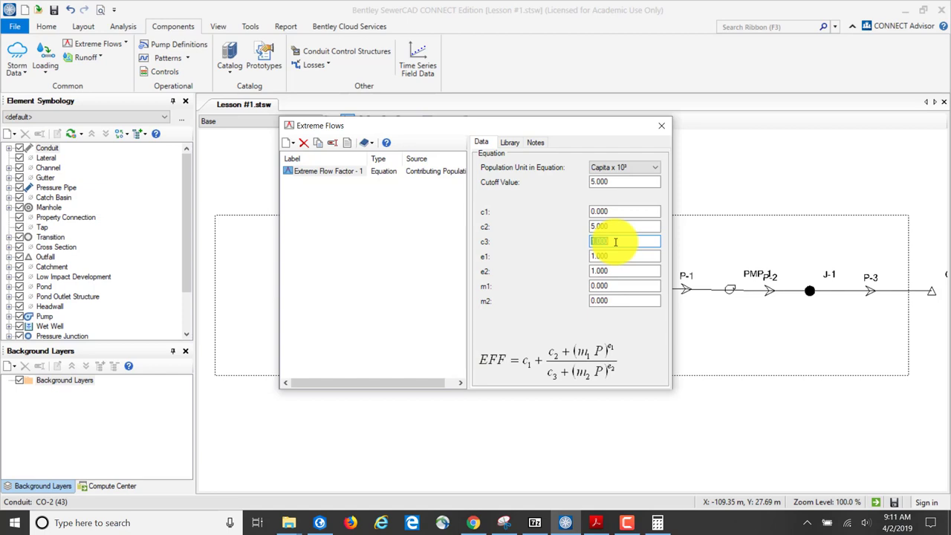
pyautogui.write('0')
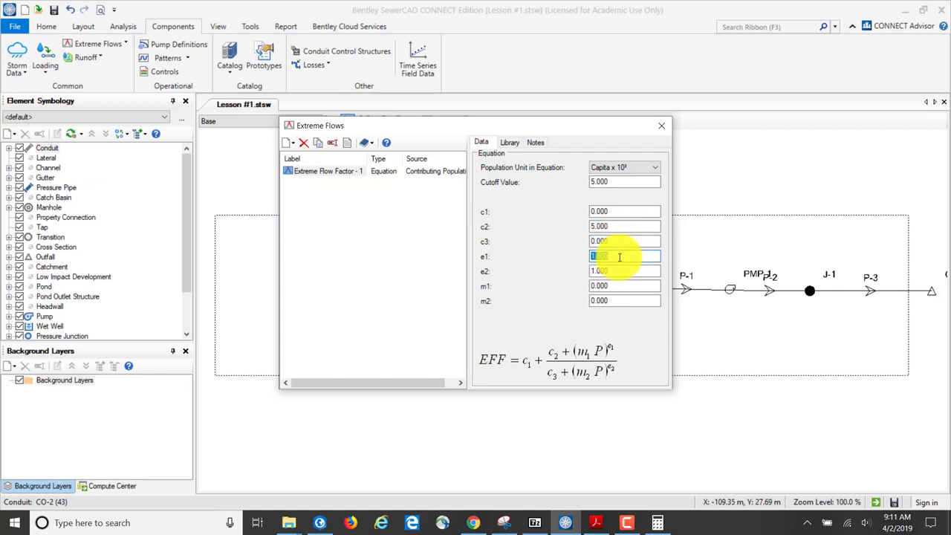
# Step: Set exponents e1 to 1 and e2 to 0.2, and m2 to 1
pyautogui.click(591, 255)
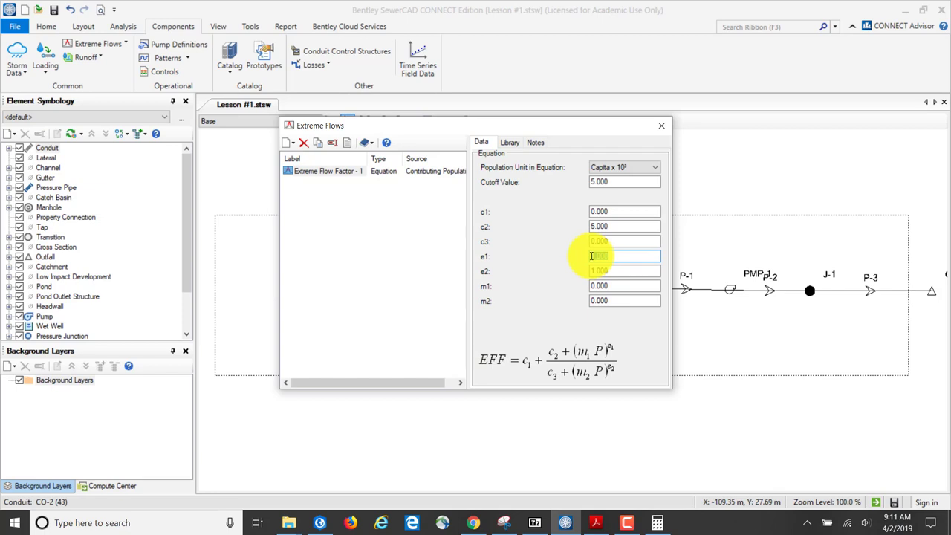
pyautogui.write('1')
pyautogui.click(599, 270)
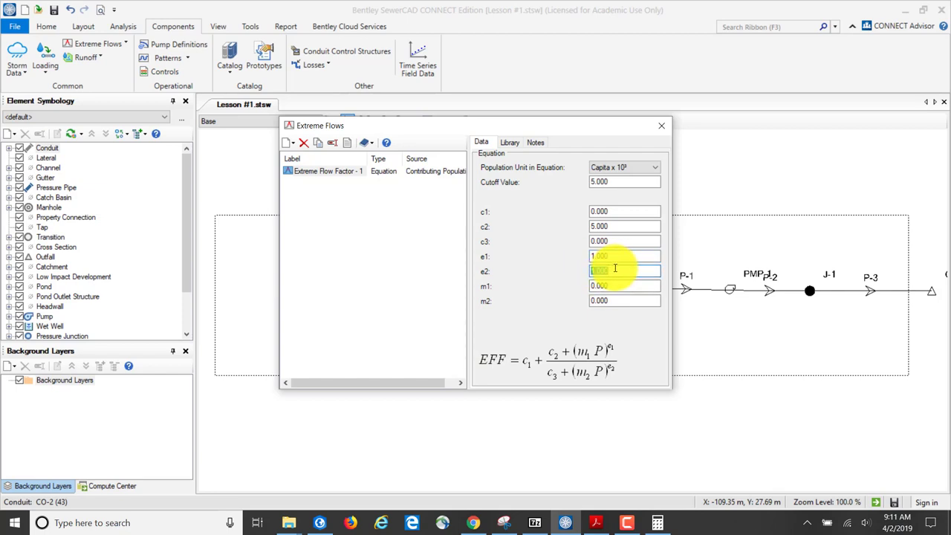
pyautogui.write('0.2')
pyautogui.click(598, 285)
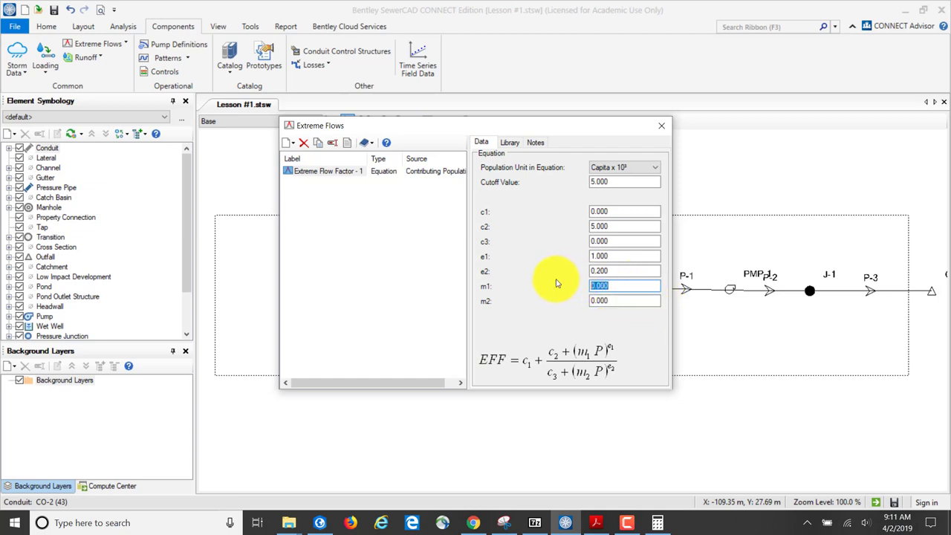
pyautogui.click(632, 301)
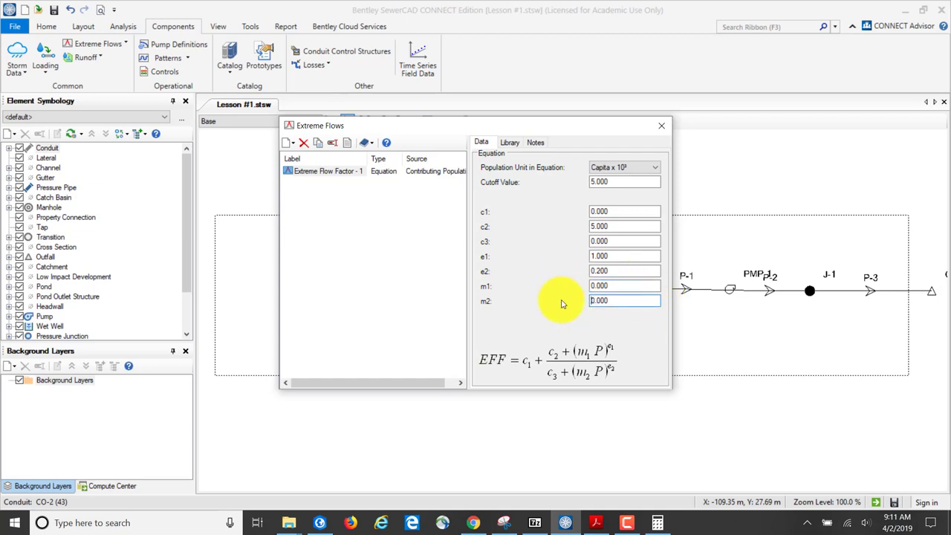
pyautogui.doubleClick(622, 301)
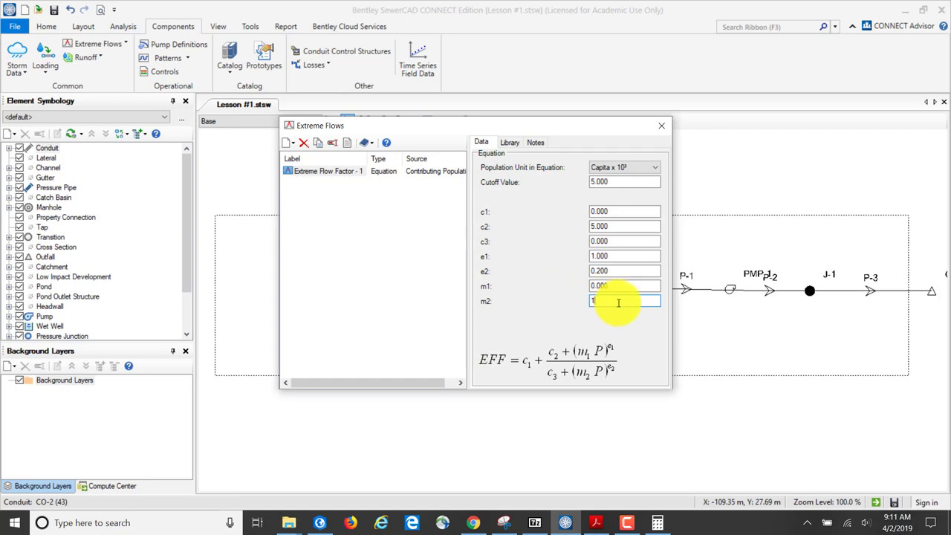
pyautogui.write('1')
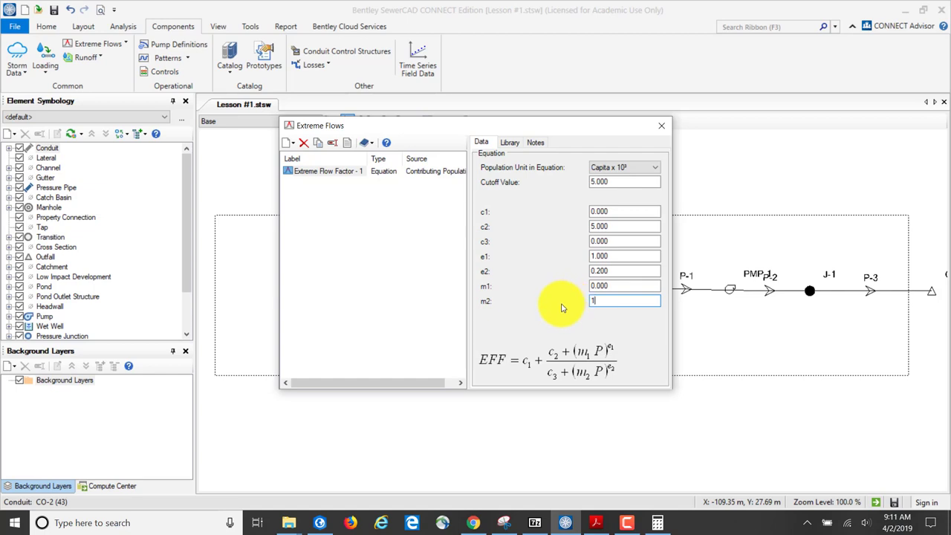
# Step: Rename Extreme Flow Factor - 1 to Babbitt
pyautogui.rightClick(344, 175)
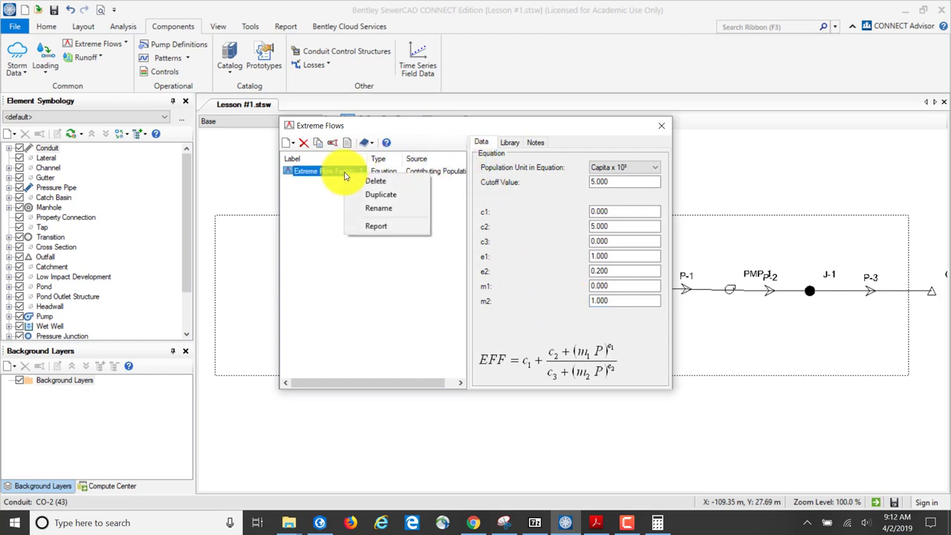
pyautogui.click(372, 209)
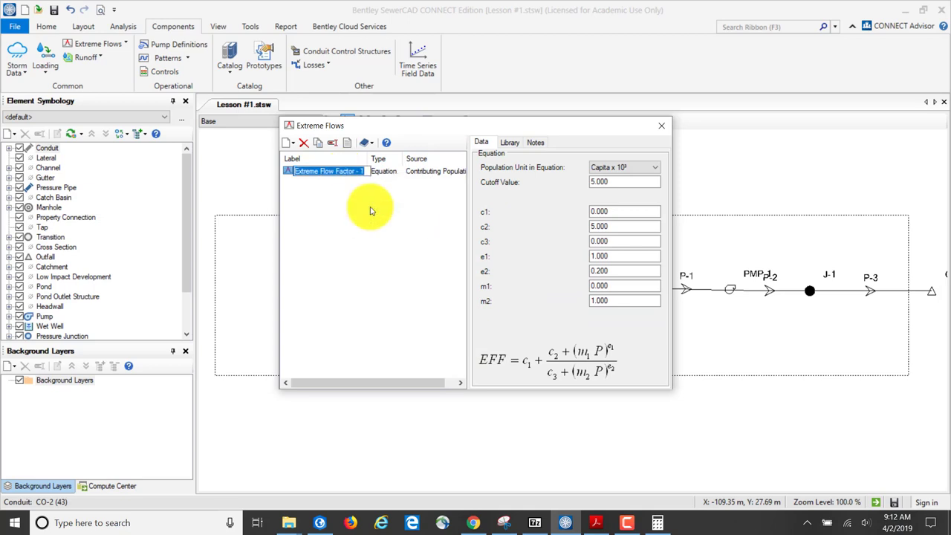
pyautogui.write('Babbitt')
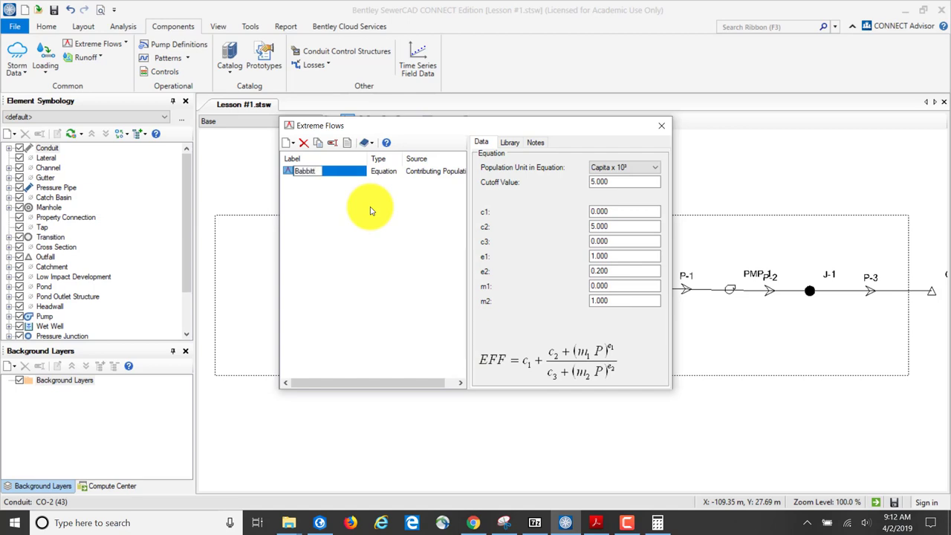
pyautogui.press('Return')
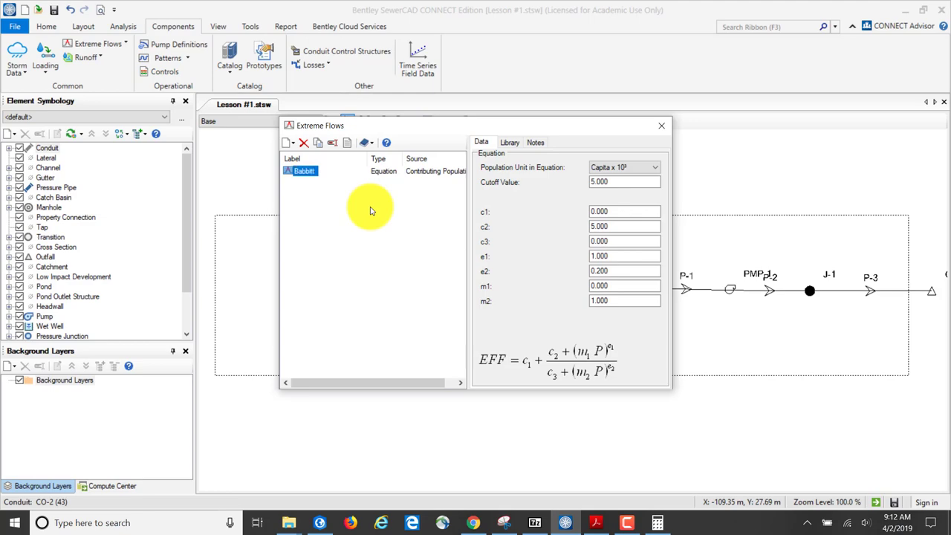
pyautogui.click(594, 526)
pyautogui.scroll(-8, 587, 384)
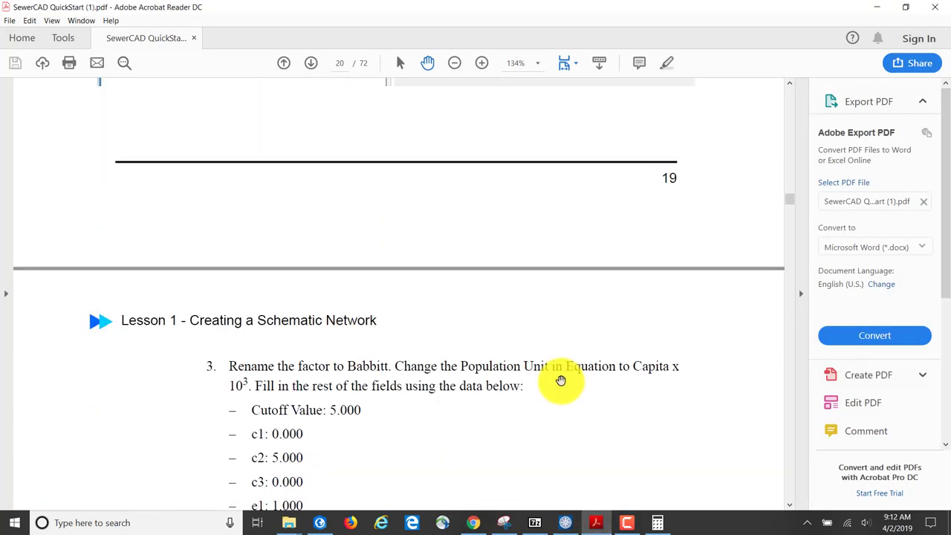
pyautogui.scroll(-6, 561, 381)
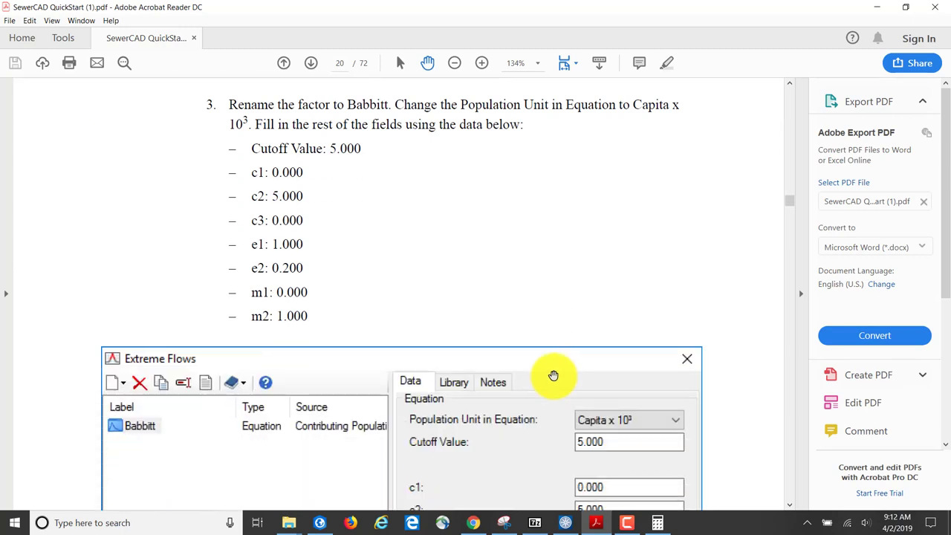
pyautogui.scroll(-5, 553, 375)
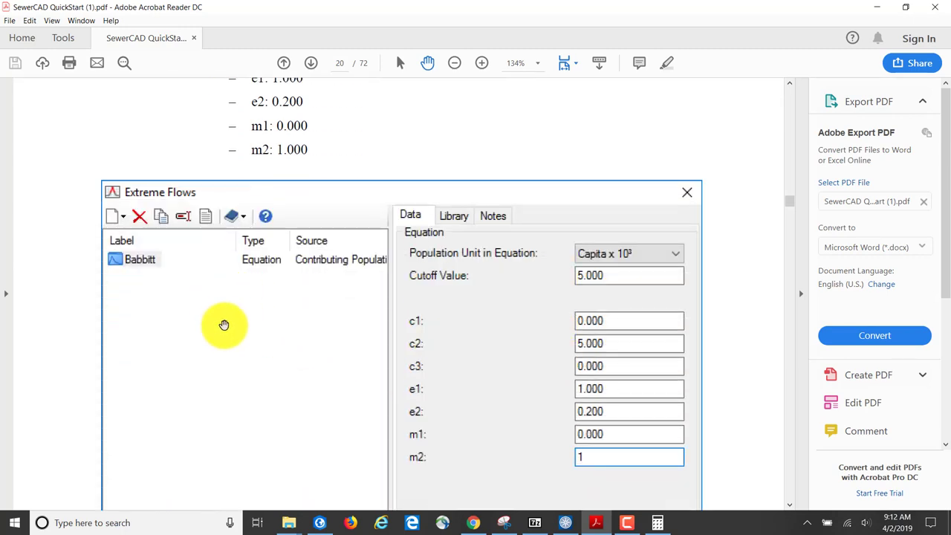
pyautogui.scroll(-10, 232, 328)
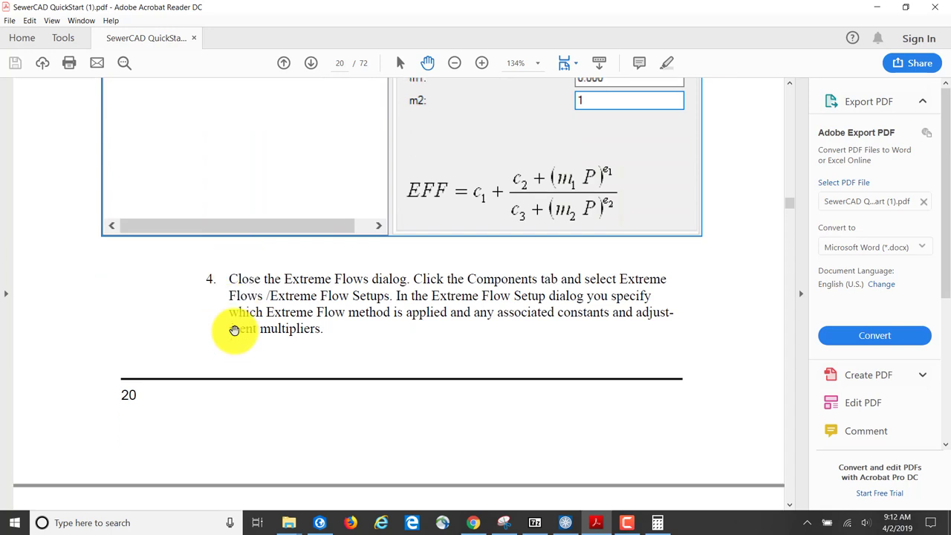
pyautogui.scroll(-1, 234, 329)
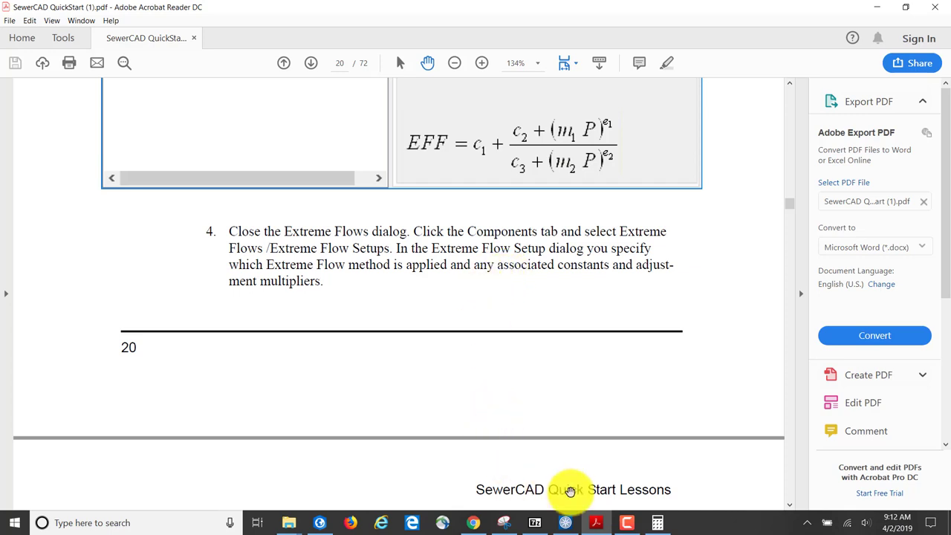
pyautogui.click(566, 523)
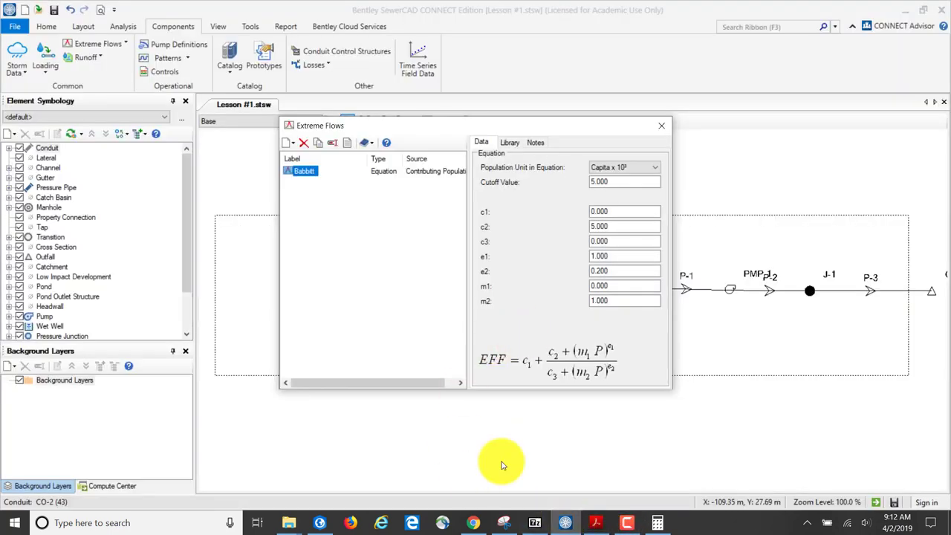
# Step: Close the extreme flows manager and create a new extreme flow setup
pyautogui.click(658, 129)
pyautogui.click(127, 44)
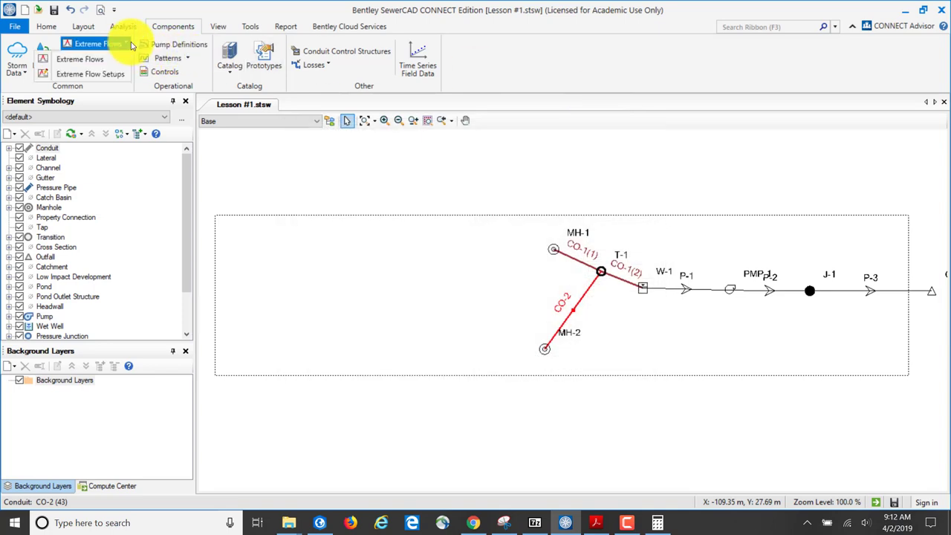
pyautogui.click(90, 73)
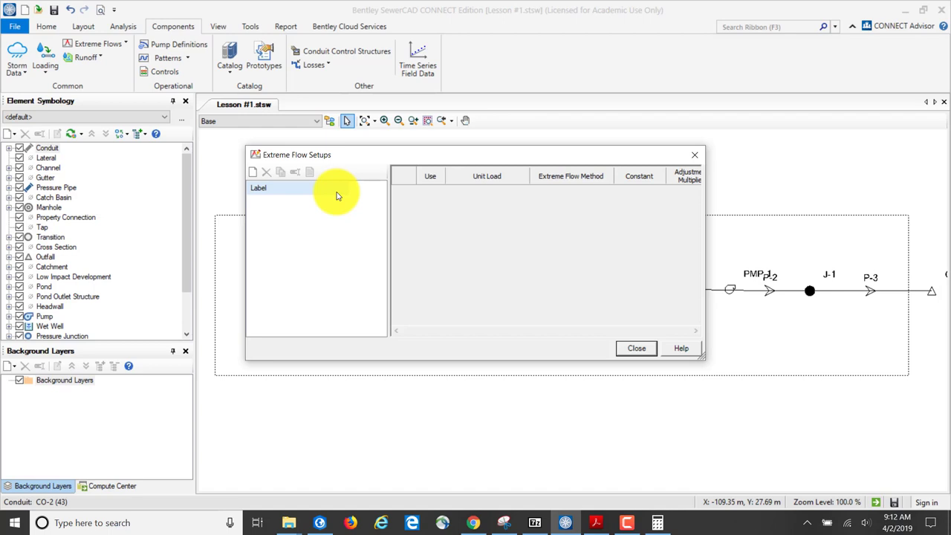
pyautogui.click(252, 174)
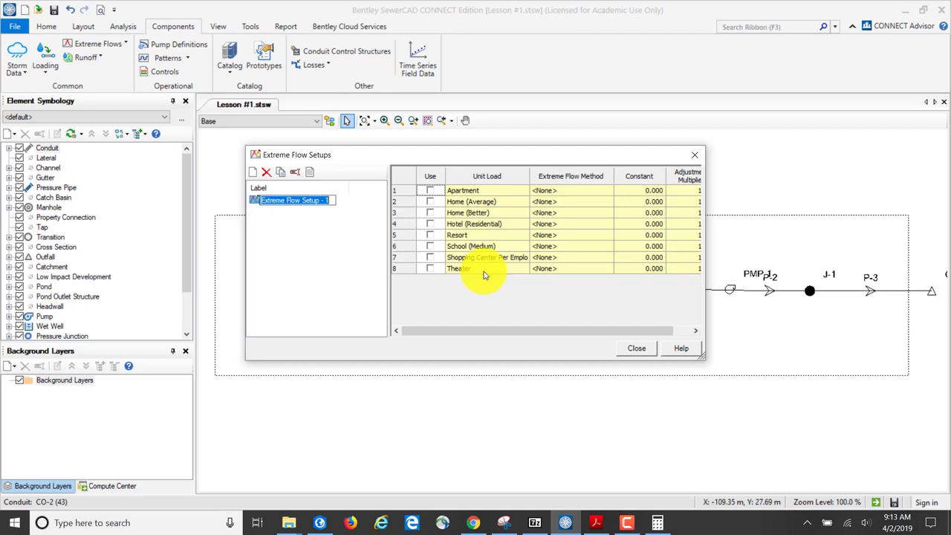
# Step: Check Use for all eight unit loads with Global Edit
pyautogui.rightClick(427, 178)
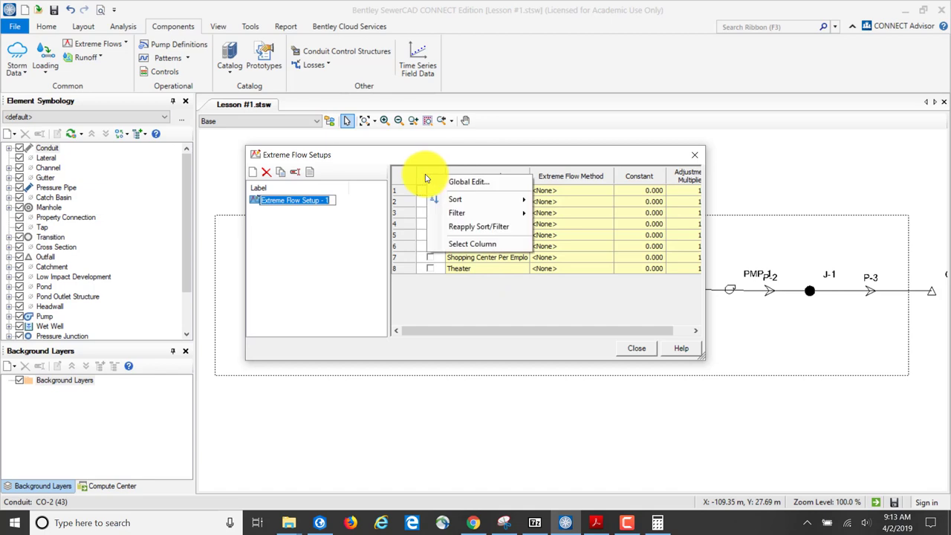
pyautogui.click(470, 181)
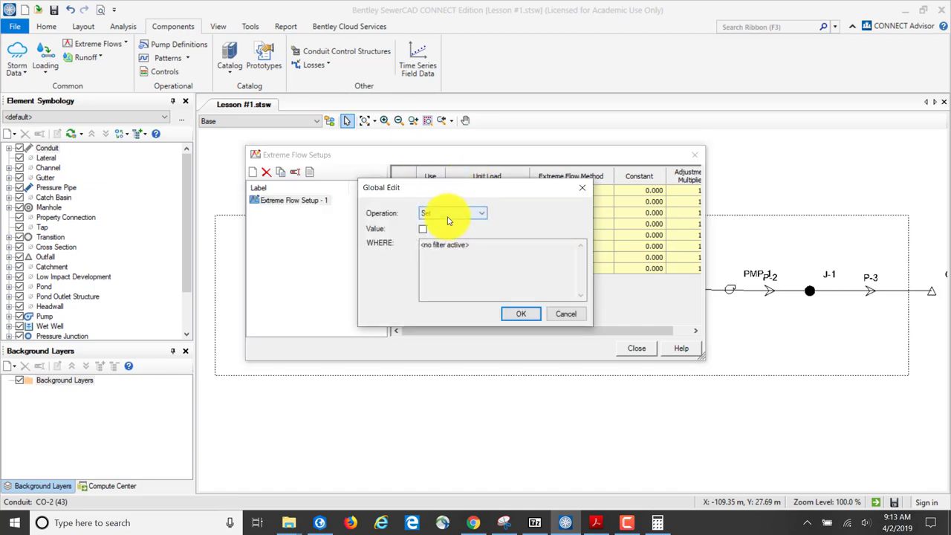
pyautogui.click(423, 232)
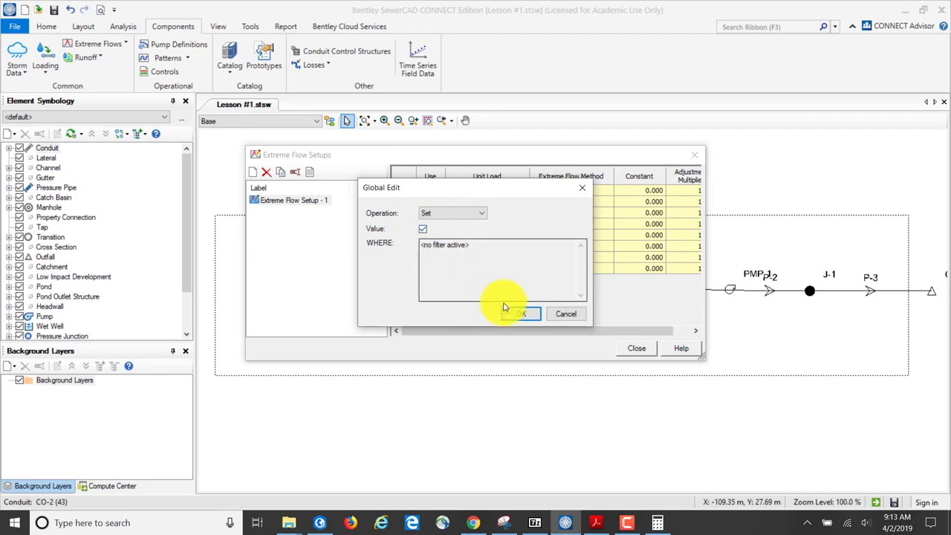
pyautogui.click(520, 315)
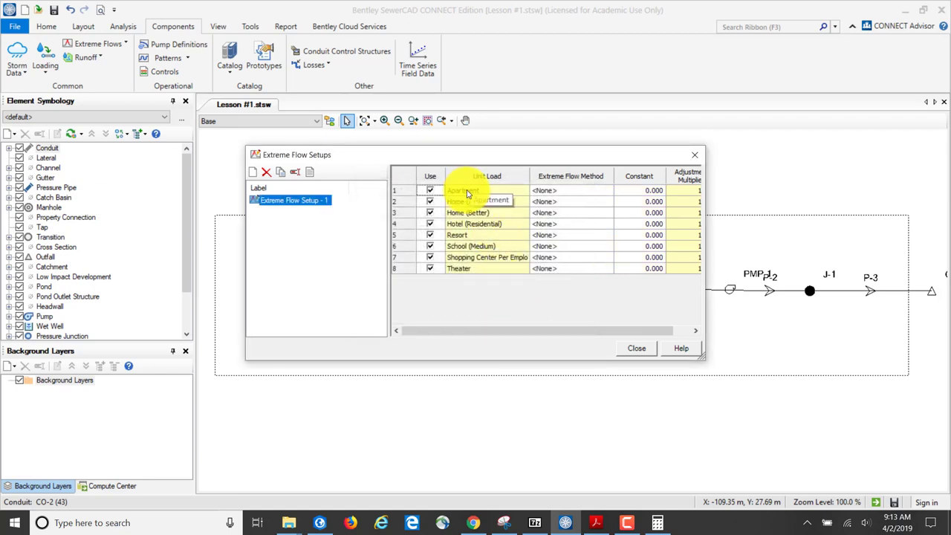
# Step: Set the Extreme Flow Method to Babbitt for every unit load with Global Edit
pyautogui.rightClick(586, 179)
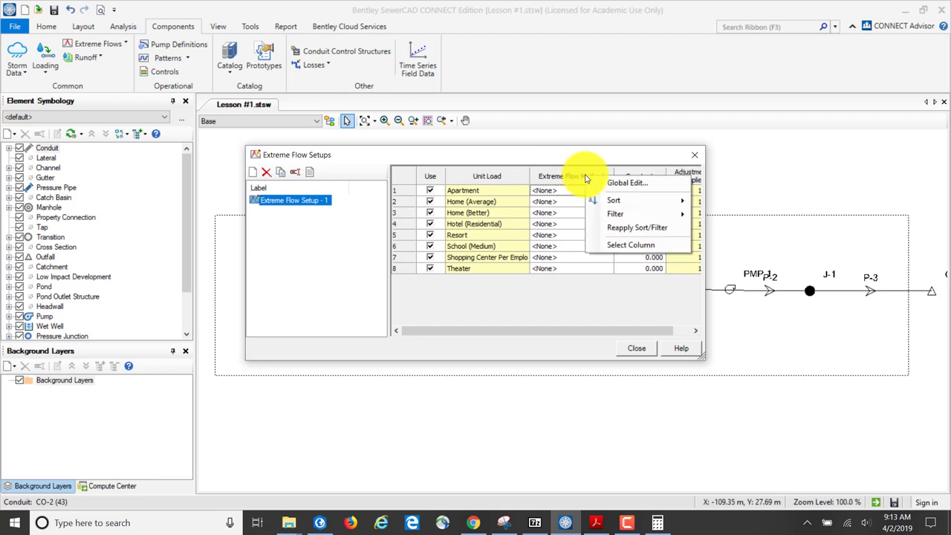
pyautogui.click(629, 183)
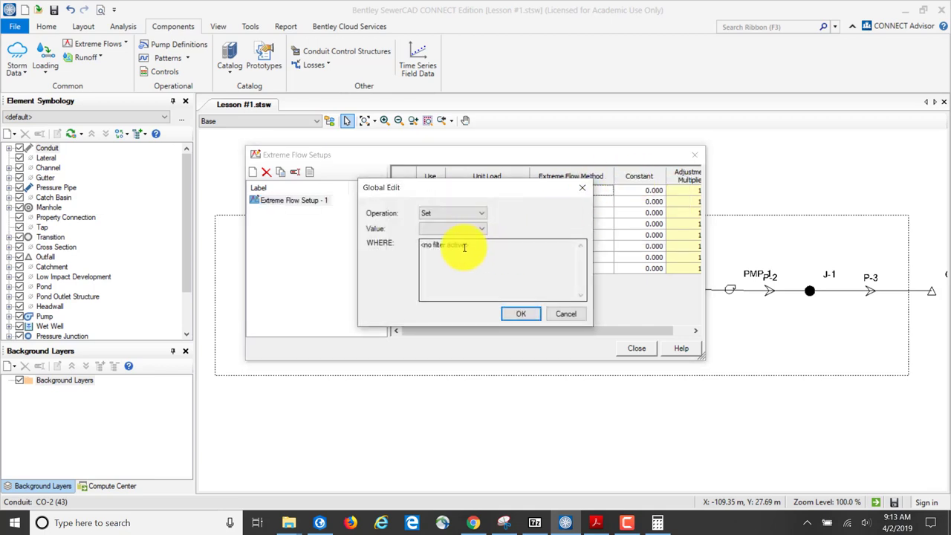
pyautogui.click(481, 231)
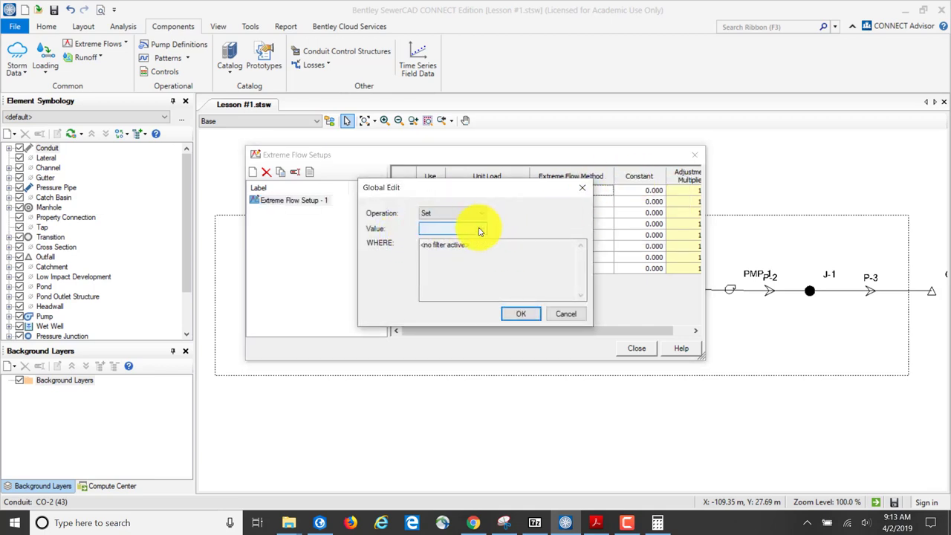
pyautogui.click(480, 231)
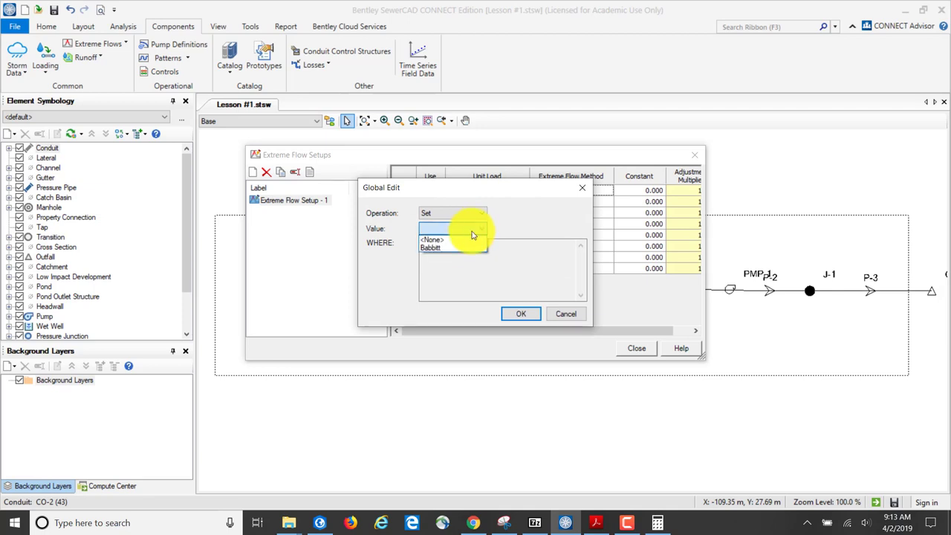
pyautogui.click(435, 251)
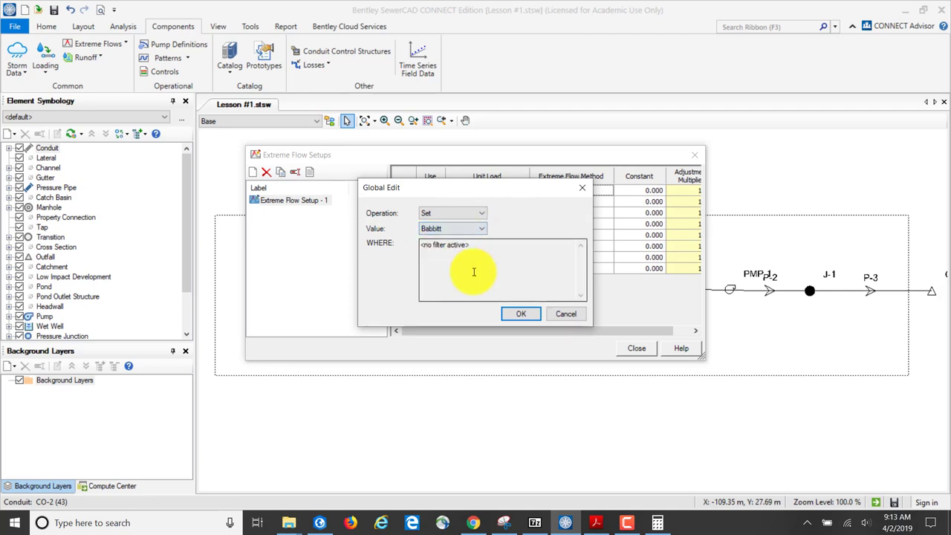
pyautogui.click(521, 314)
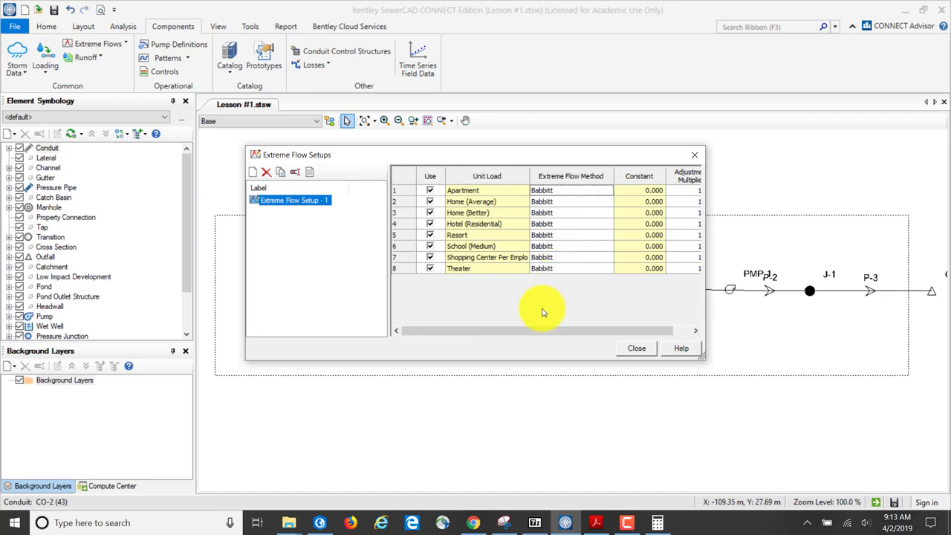
# Step: Close the Extreme Flow Setups window and bring the QuickStart PDF forward
pyautogui.moveTo(546, 330); pyautogui.dragTo(617, 338)
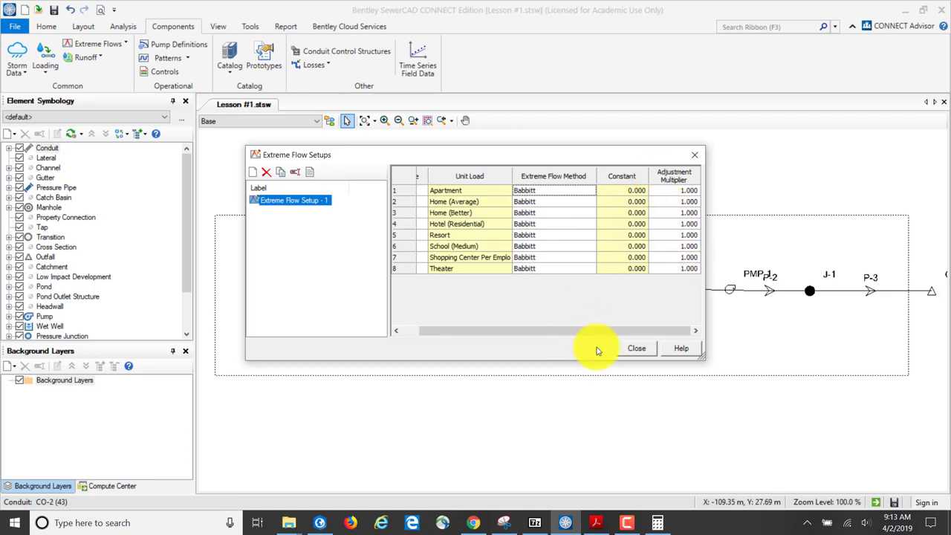
pyautogui.click(641, 348)
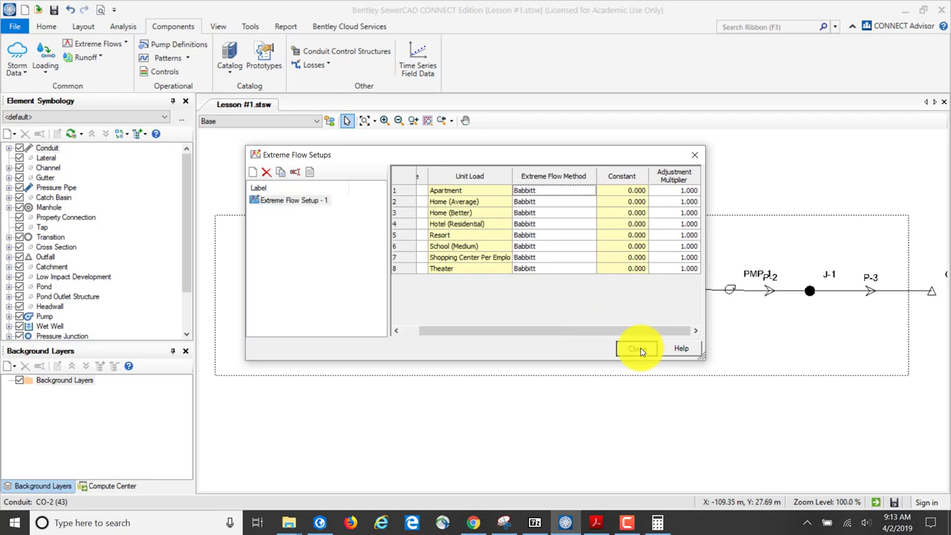
pyautogui.click(642, 350)
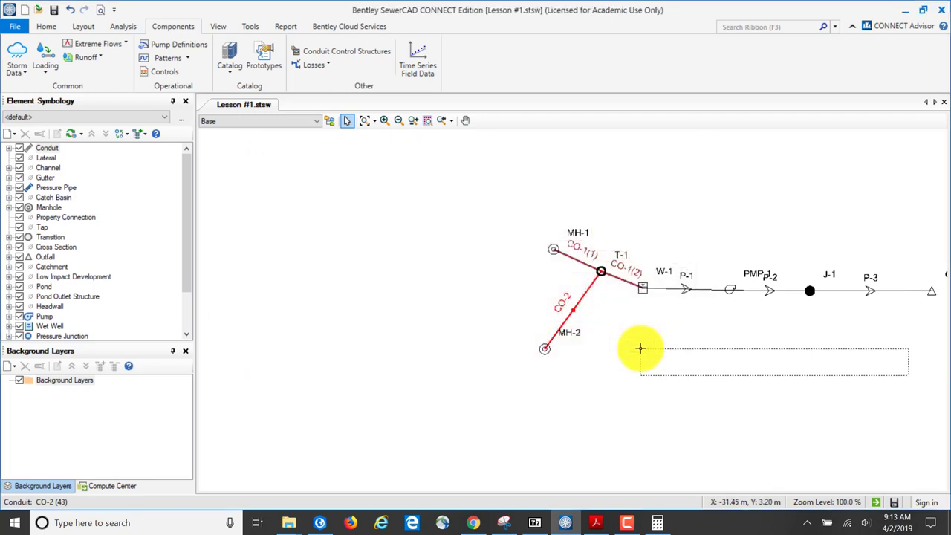
pyautogui.moveTo(630, 373); pyautogui.dragTo(550, 491)
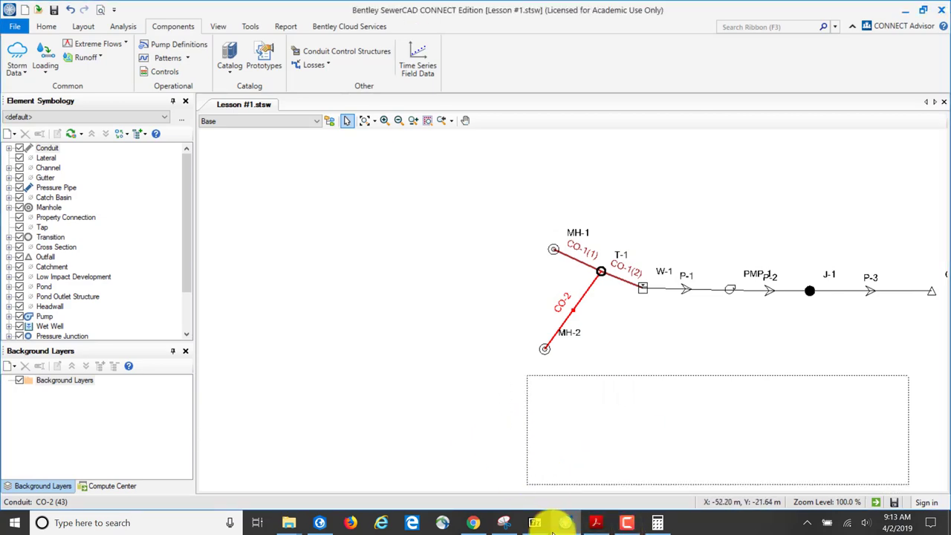
pyautogui.click(599, 520)
# Step: Read the guide down to step 9 on page 21, then return to SewerCAD
pyautogui.scroll(-10, 499, 442)
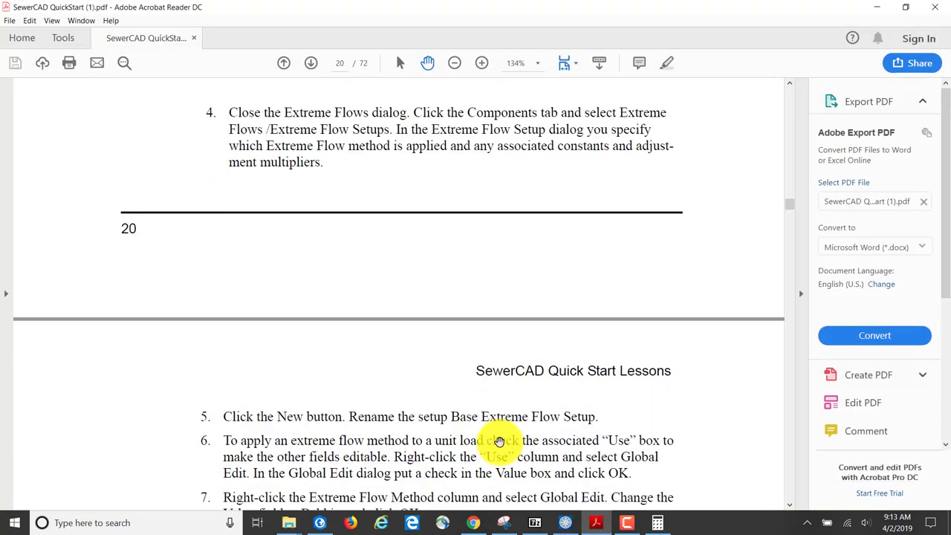
pyautogui.scroll(-8, 499, 442)
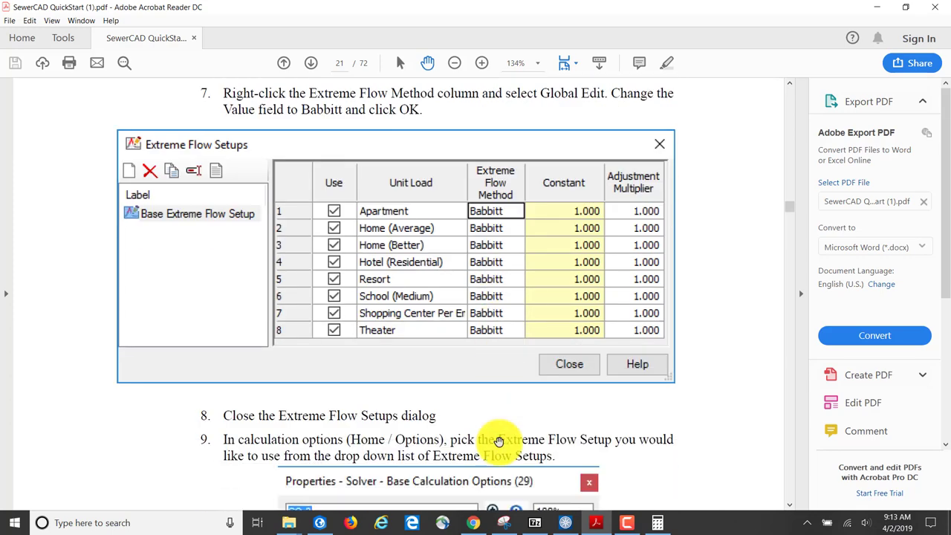
pyautogui.scroll(-3, 499, 441)
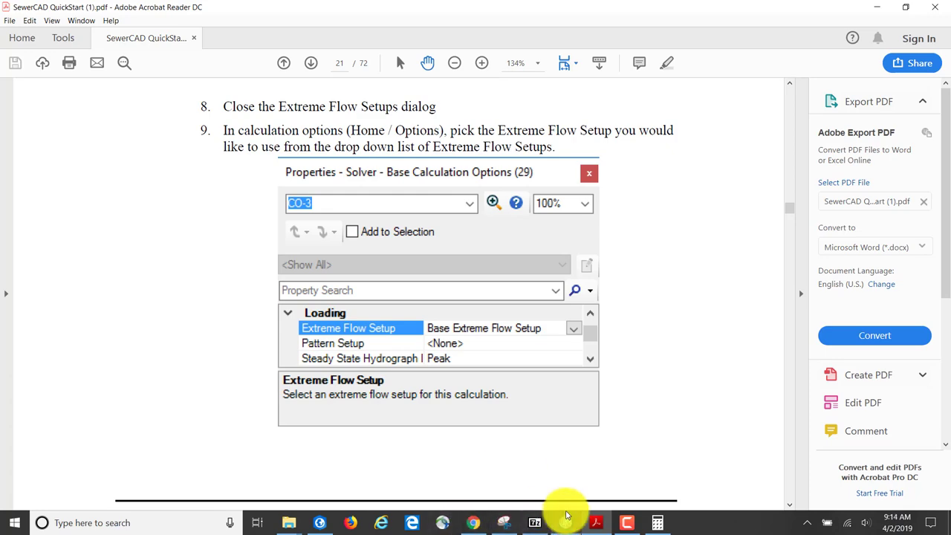
pyautogui.click(565, 523)
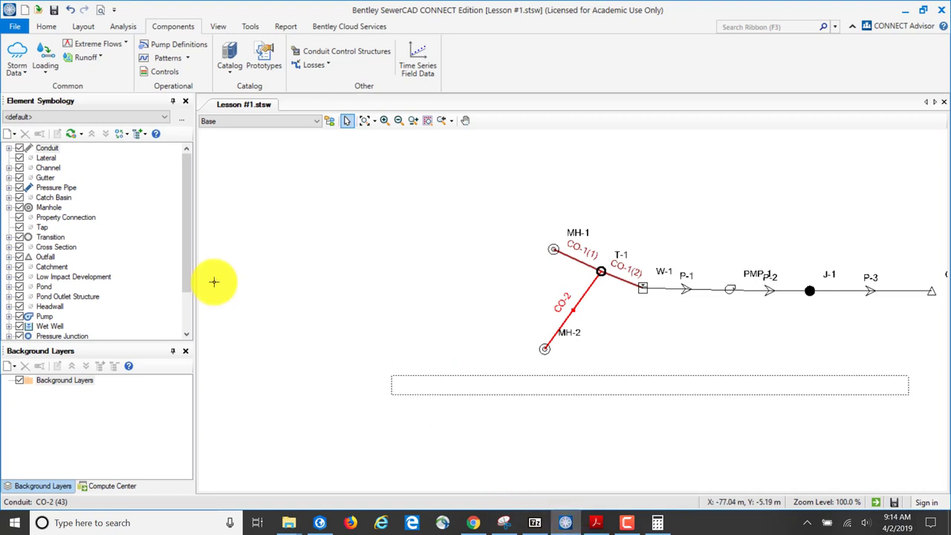
# Step: Open Calculation Options and the Base Calculation Options properties
pyautogui.click(45, 26)
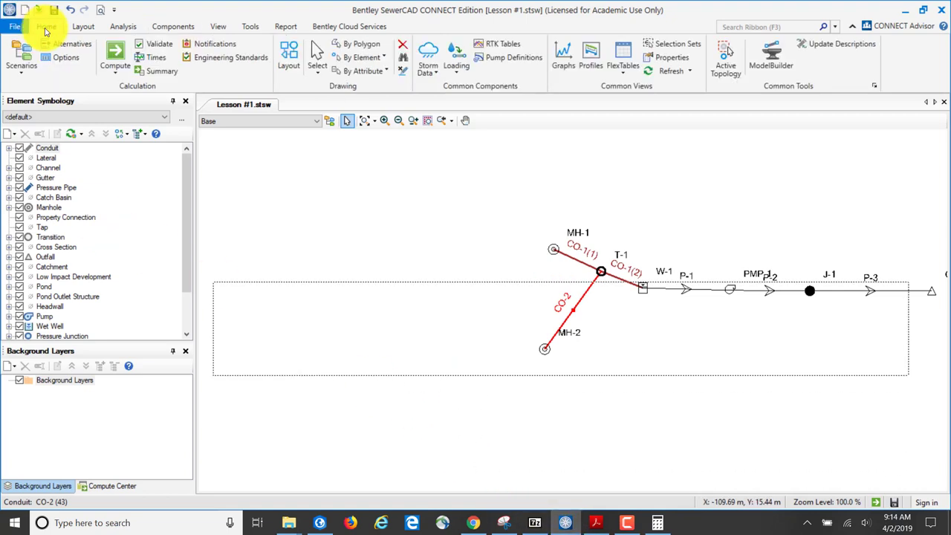
pyautogui.click(73, 58)
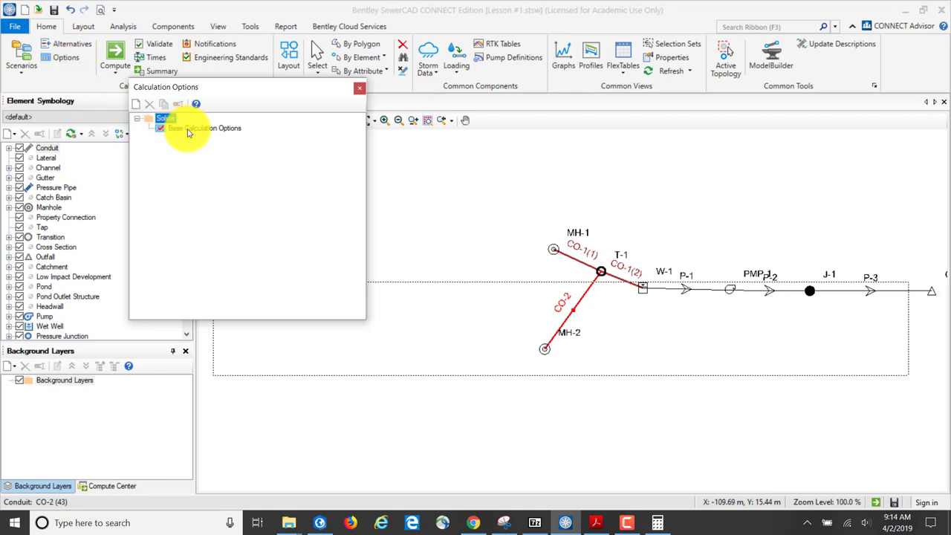
pyautogui.rightClick(188, 133)
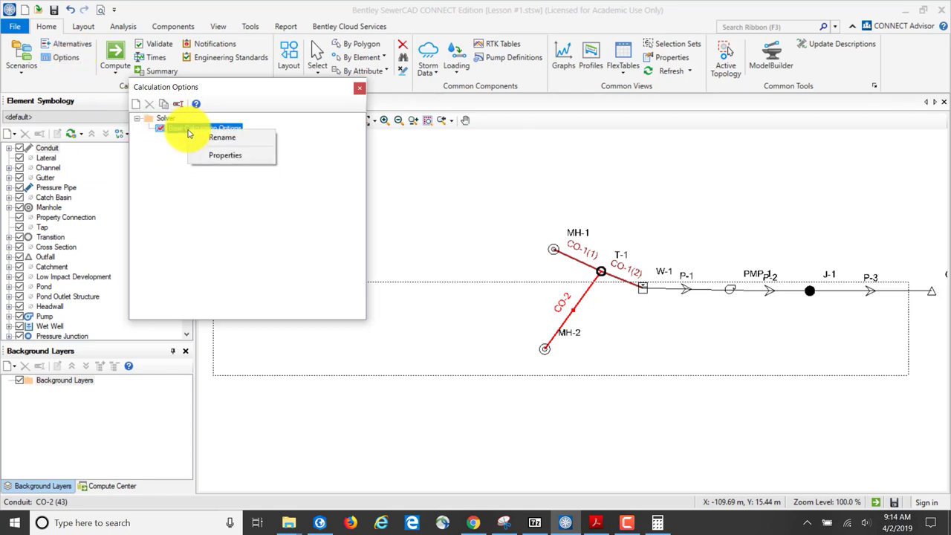
pyautogui.press('Escape')
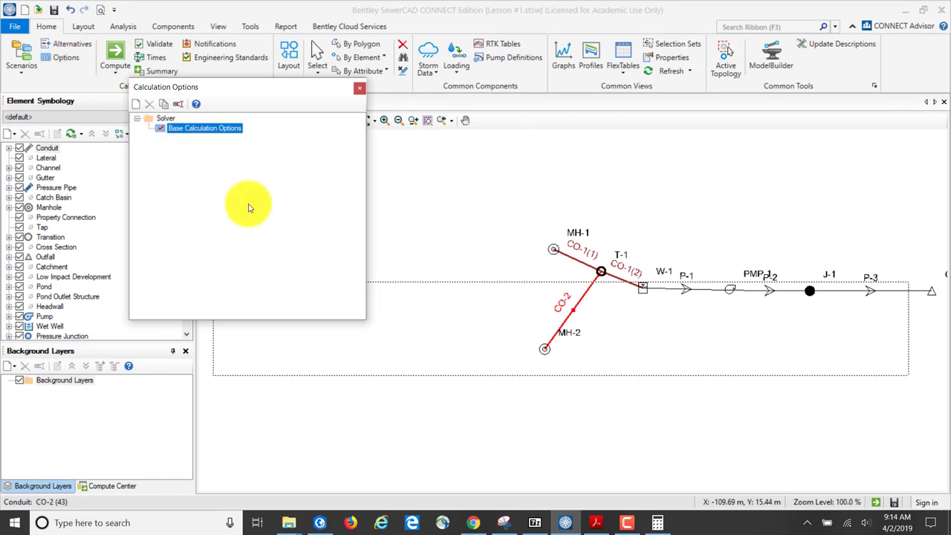
pyautogui.doubleClick(190, 131)
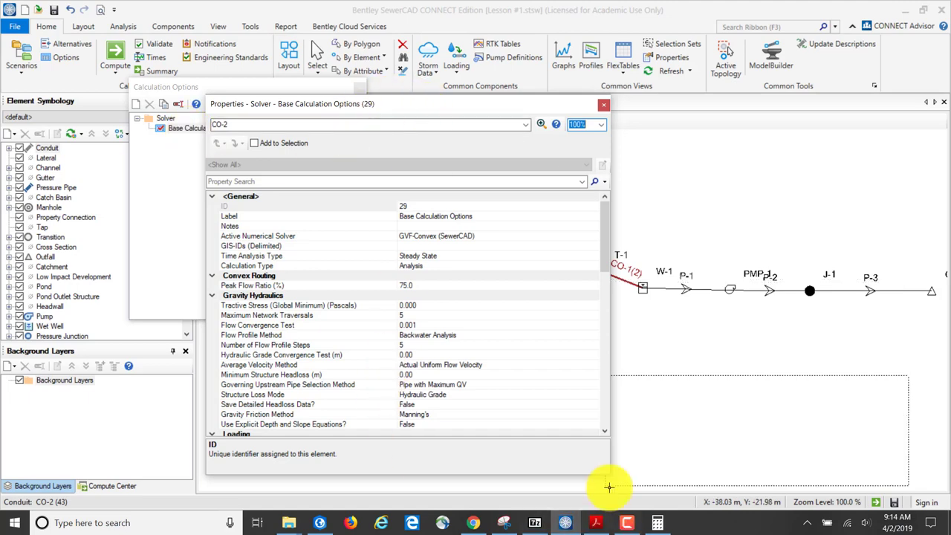
# Step: Check the QuickStart guide's instructions and return to the properties
pyautogui.click(596, 522)
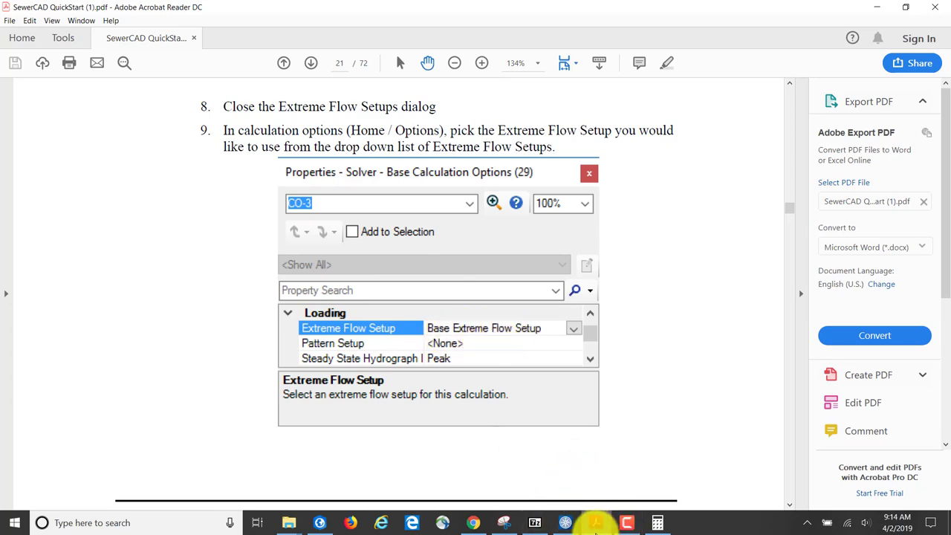
pyautogui.click(566, 522)
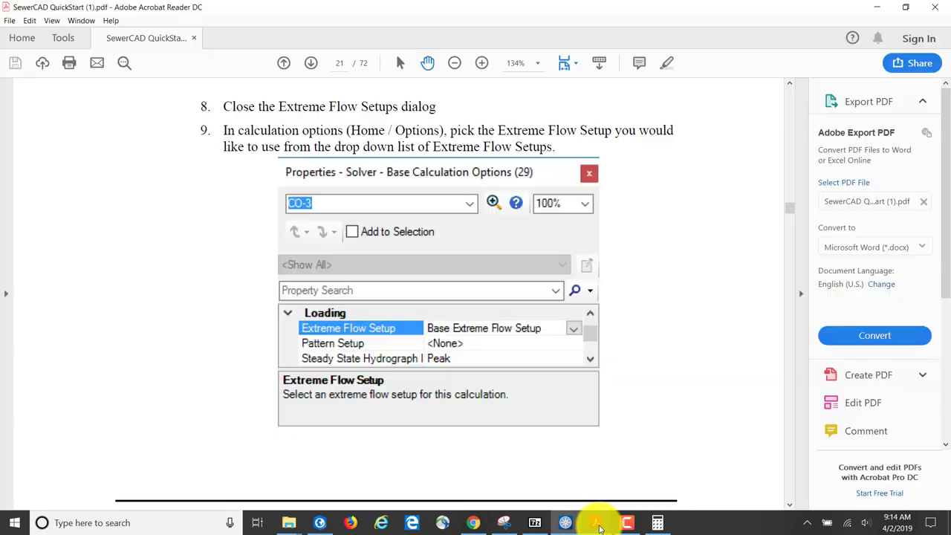
pyautogui.click(596, 523)
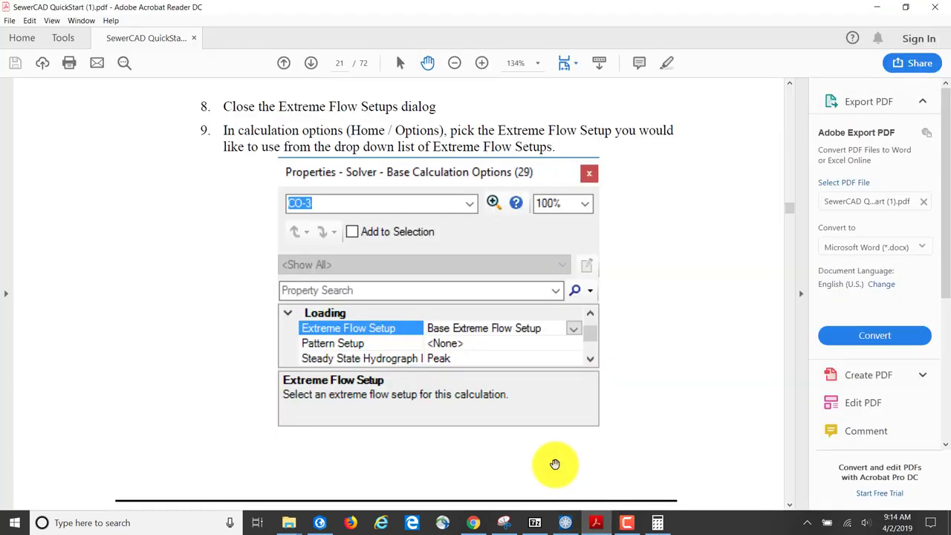
pyautogui.click(571, 524)
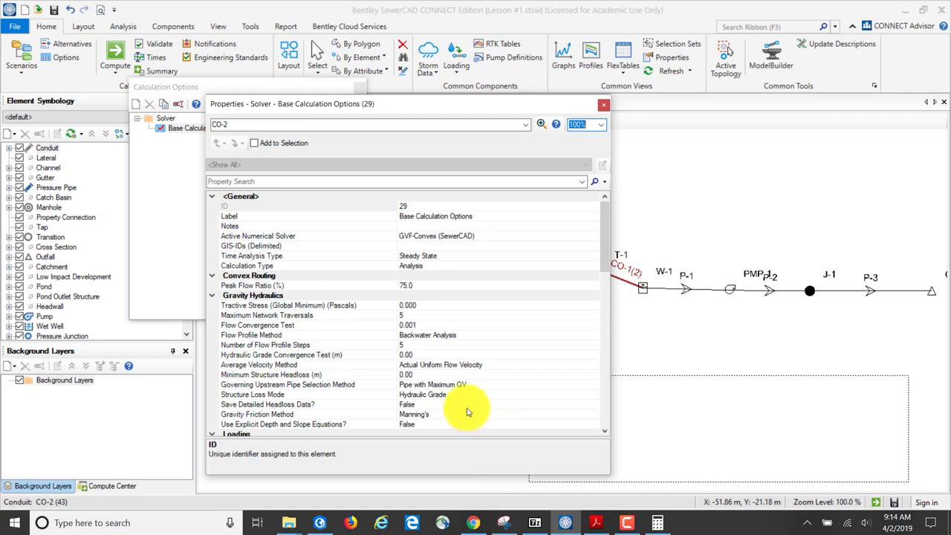
# Step: Choose Extreme Flow Setup - 1 for the Extreme Flow Setup property, checking the guide
pyautogui.scroll(-3, 467, 393)
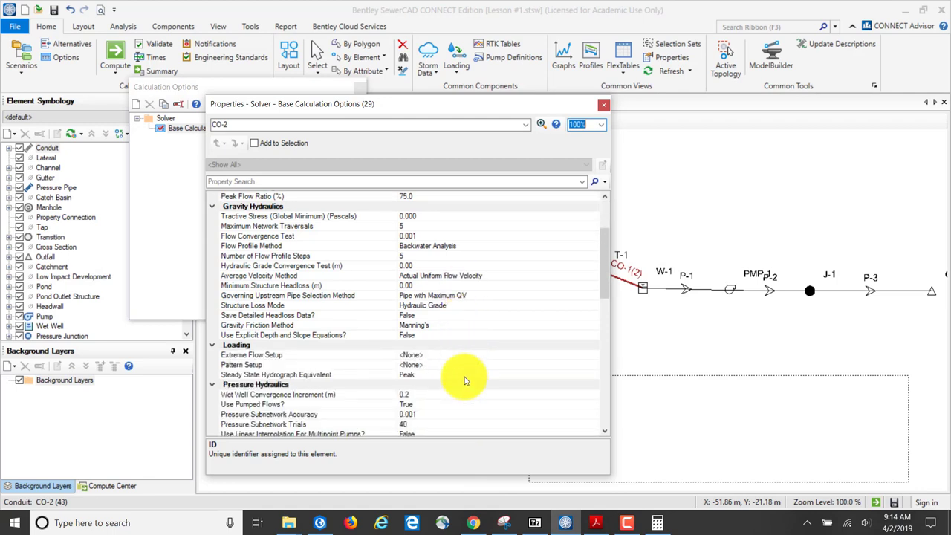
pyautogui.click(415, 355)
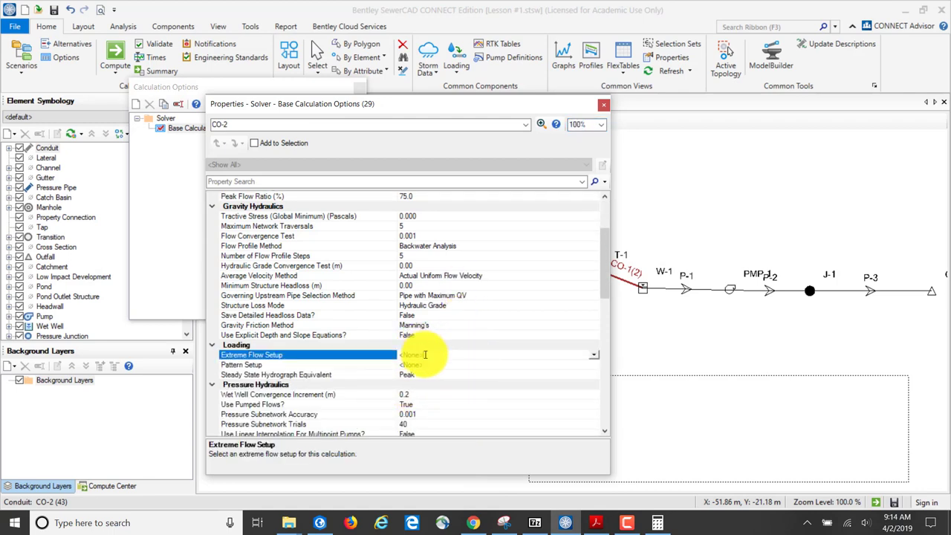
pyautogui.click(594, 355)
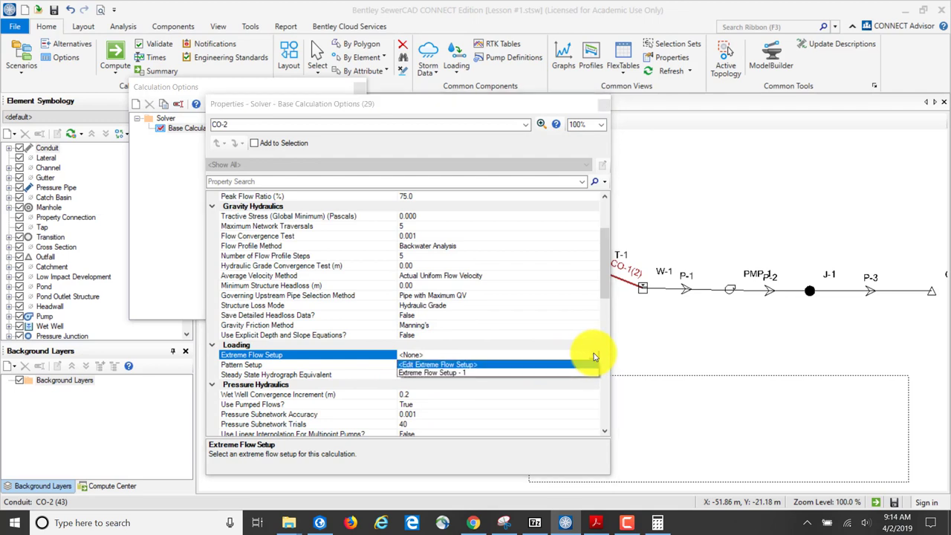
pyautogui.click(452, 372)
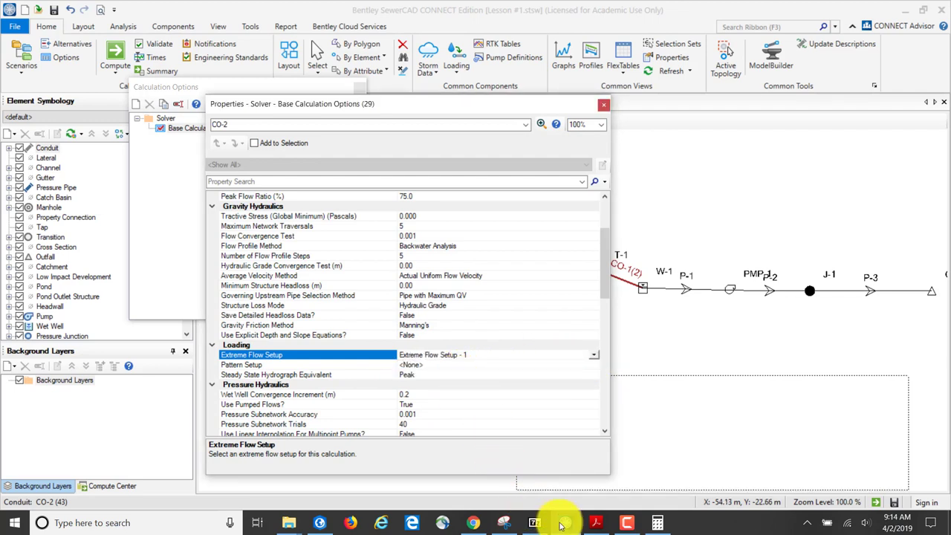
pyautogui.click(596, 522)
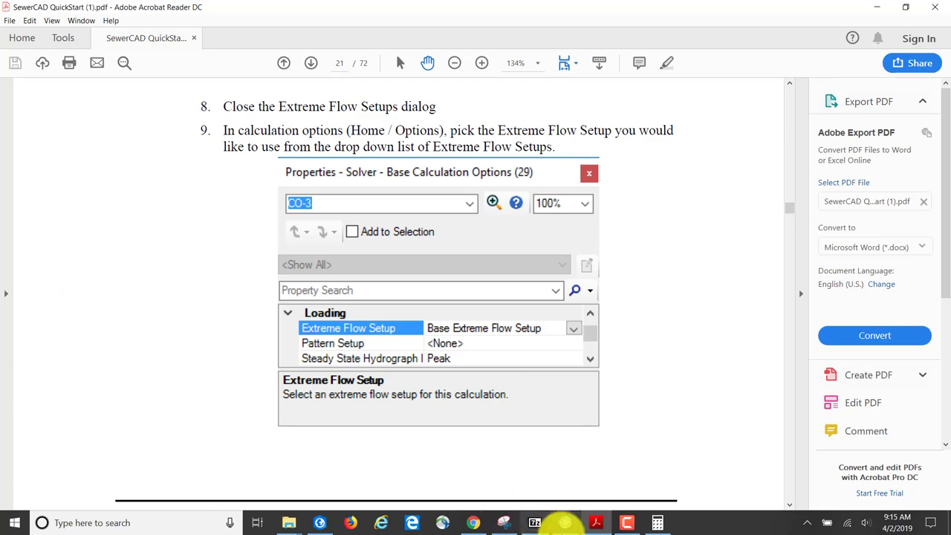
pyautogui.click(566, 522)
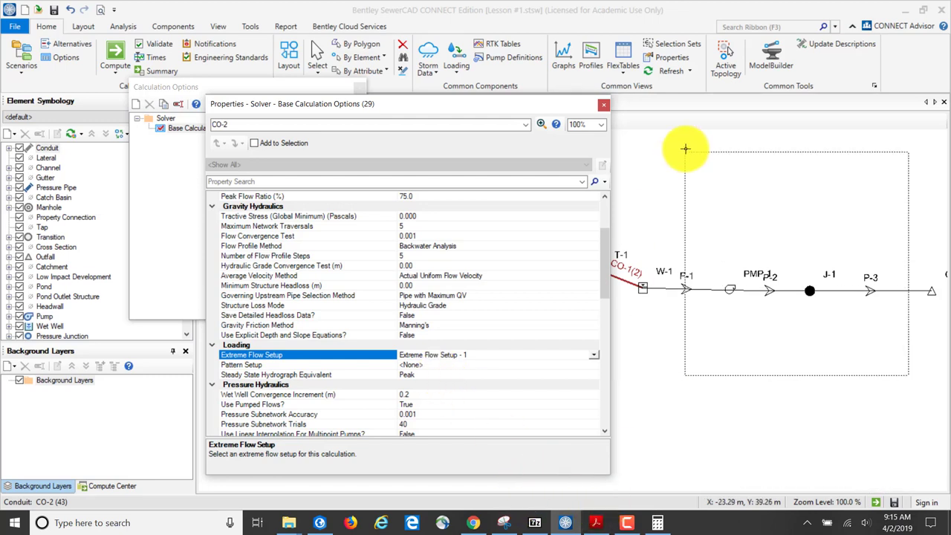
# Step: Review the properties of conduit CO-1(2), then close them
pyautogui.click(525, 125)
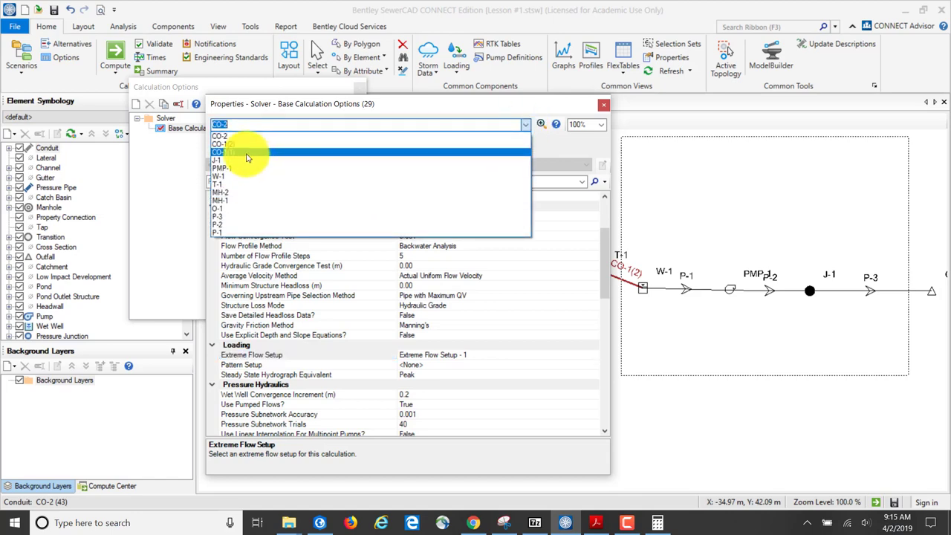
pyautogui.click(222, 146)
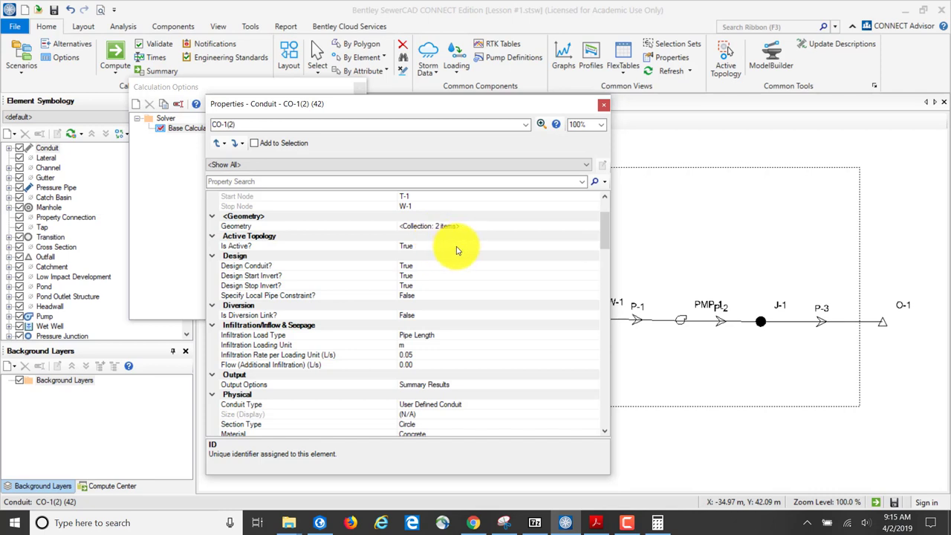
pyautogui.scroll(3, 449, 275)
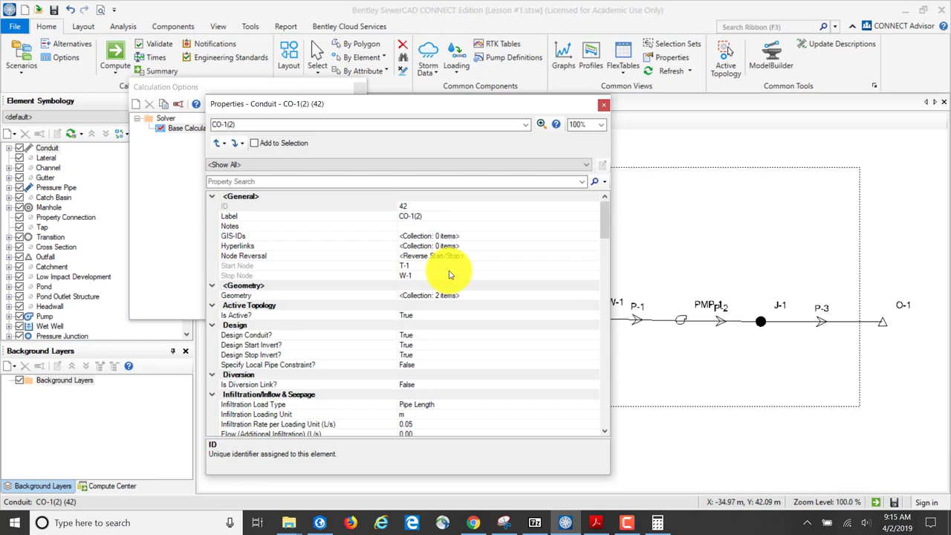
pyautogui.scroll(-3, 449, 275)
pyautogui.scroll(1, 449, 275)
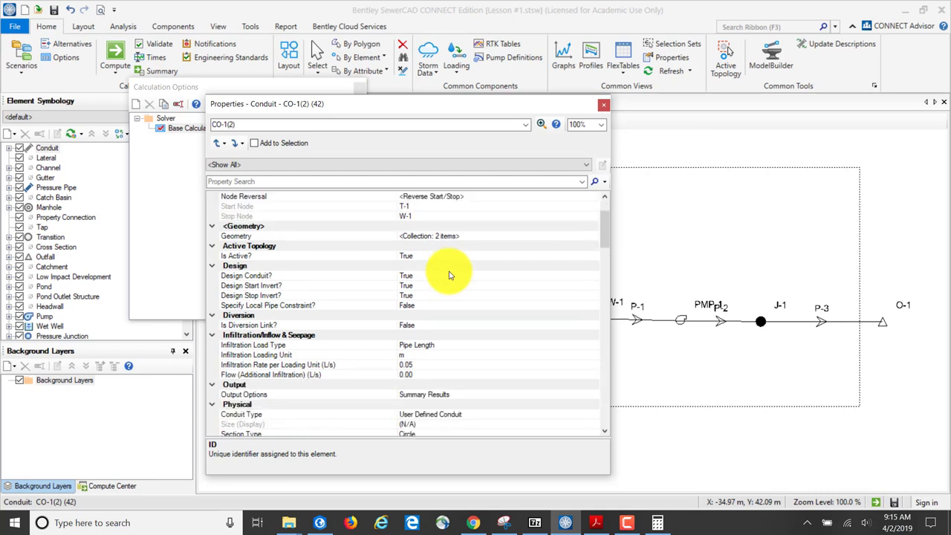
pyautogui.scroll(-2, 449, 275)
pyautogui.scroll(-7, 449, 277)
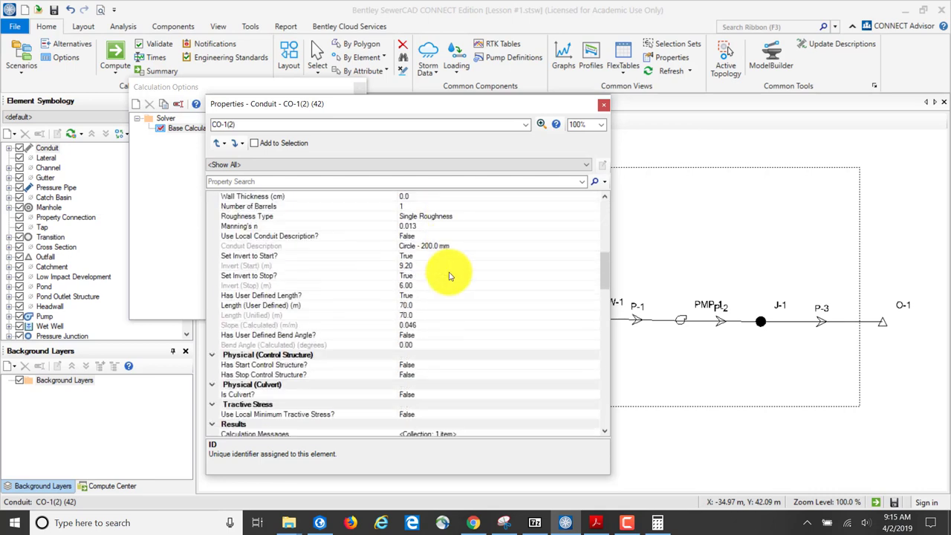
pyautogui.scroll(-3, 449, 277)
pyautogui.scroll(12, 449, 278)
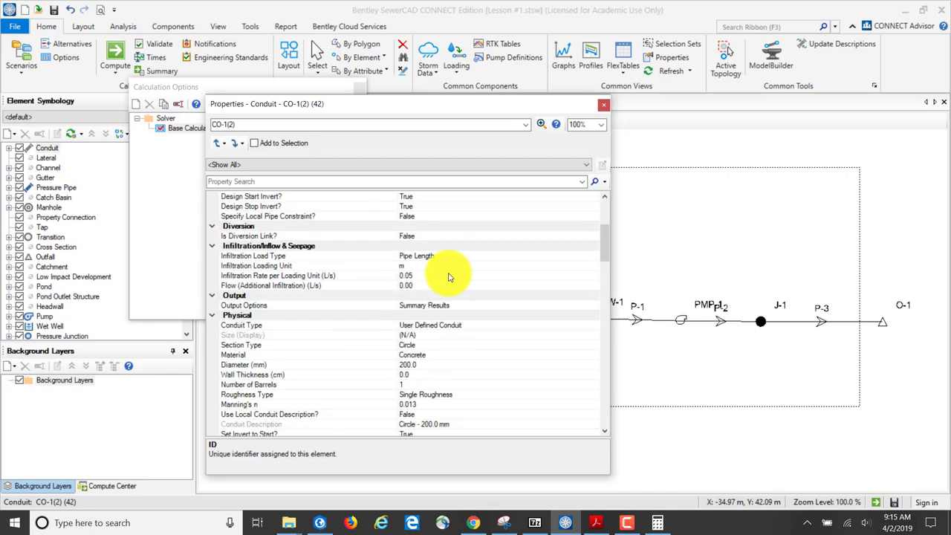
pyautogui.scroll(2, 449, 277)
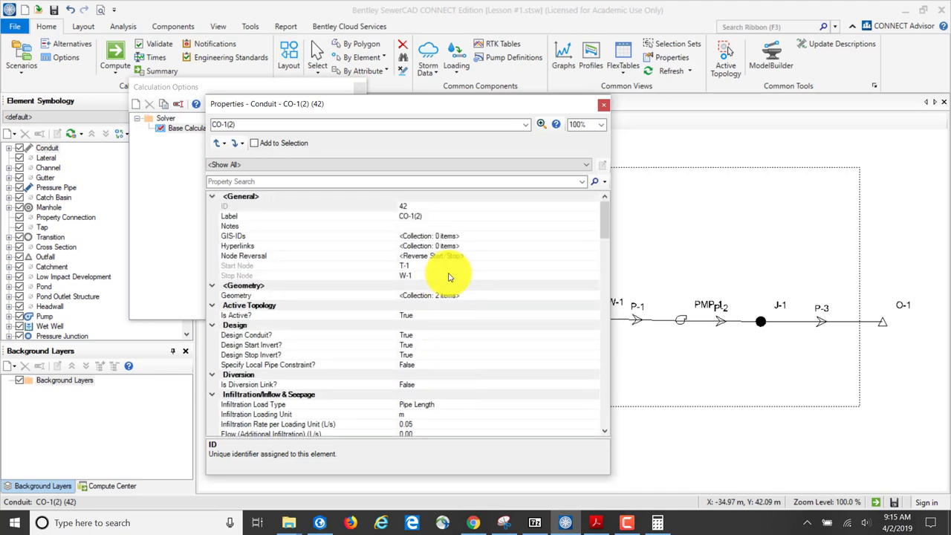
pyautogui.click(603, 108)
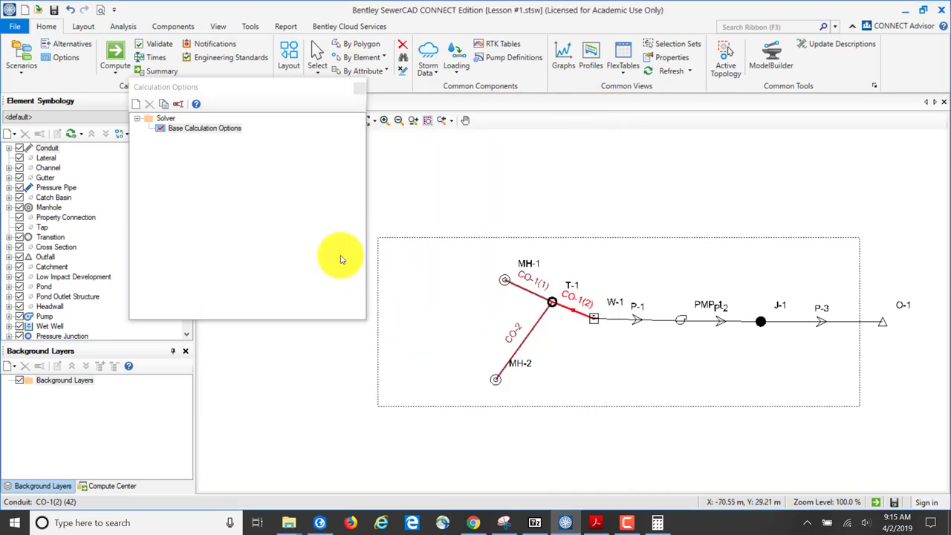
# Step: Review the Base Calculation Options settings, close them, and switch to the QuickStart guide
pyautogui.doubleClick(203, 129)
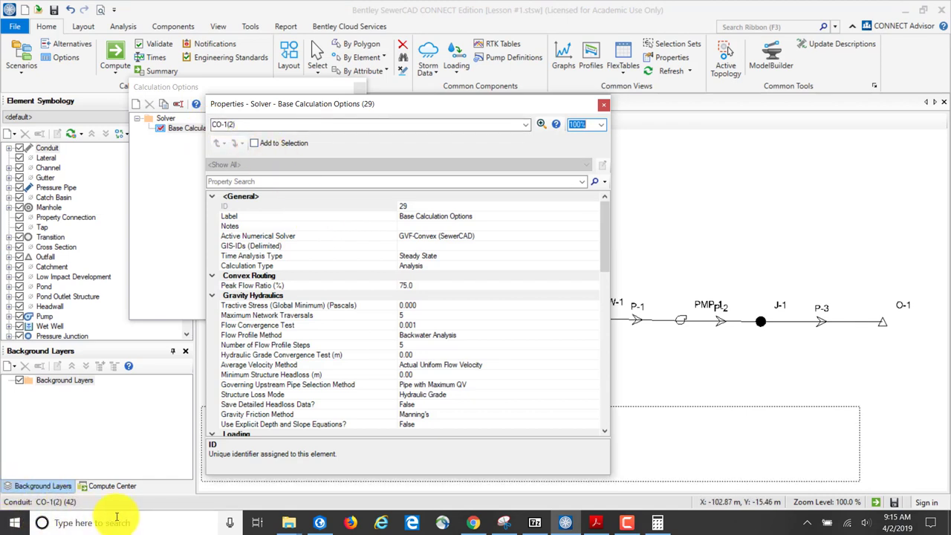
pyautogui.scroll(-4, 441, 380)
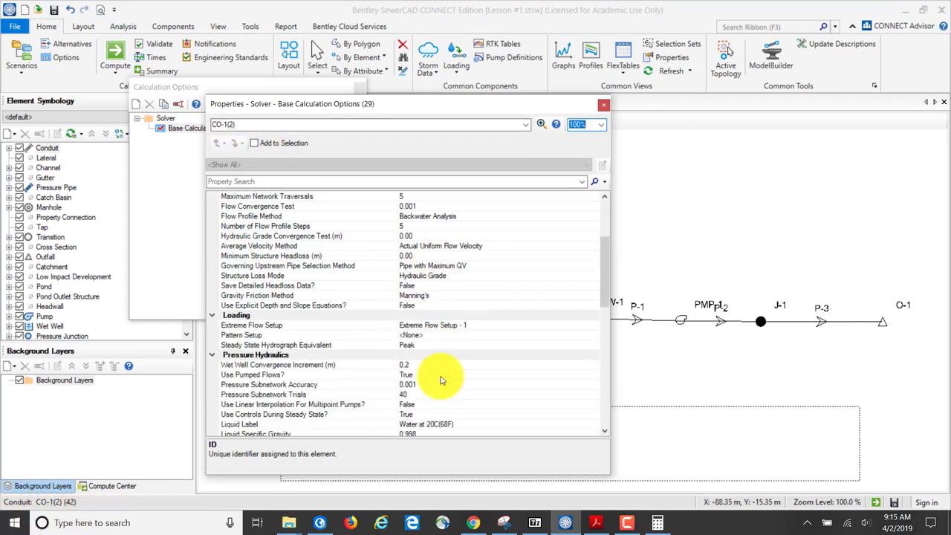
pyautogui.scroll(3, 441, 380)
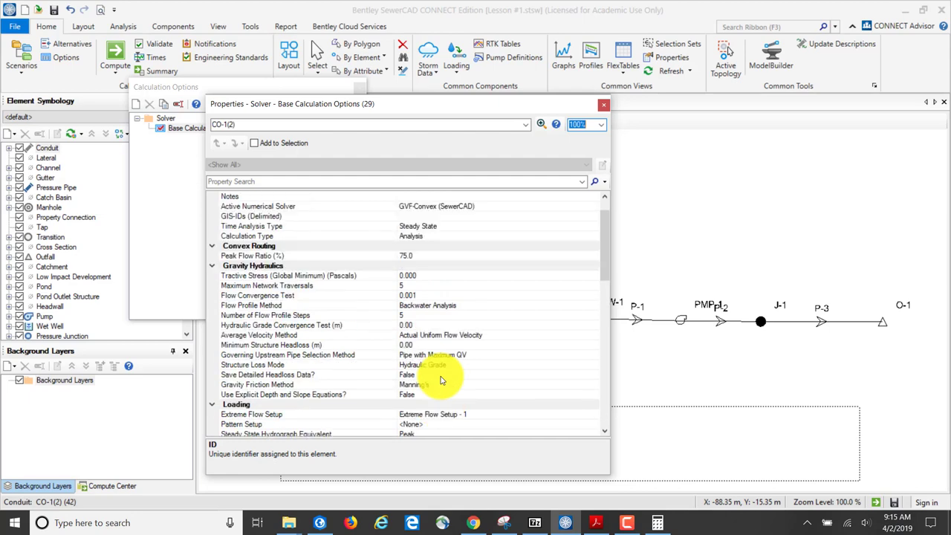
pyautogui.scroll(1, 441, 380)
pyautogui.scroll(-7, 441, 381)
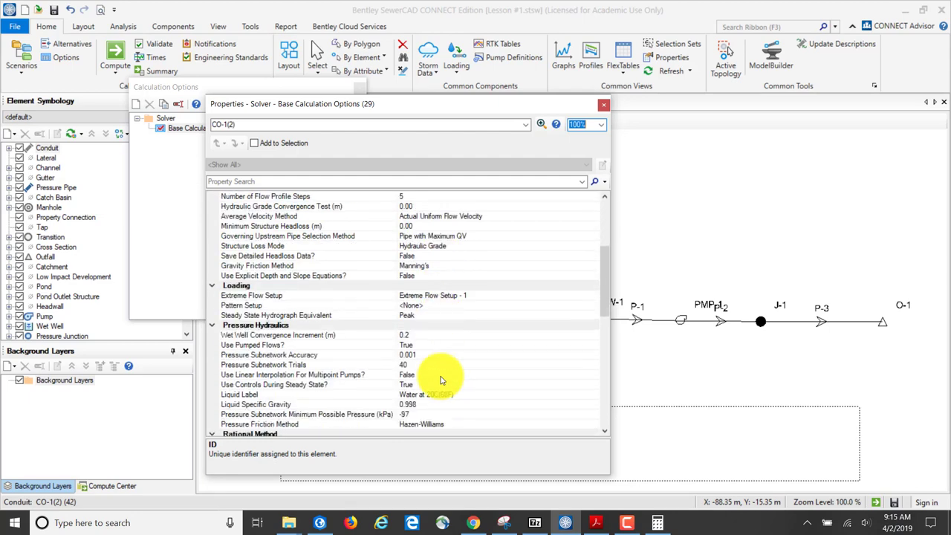
pyautogui.scroll(-2, 441, 380)
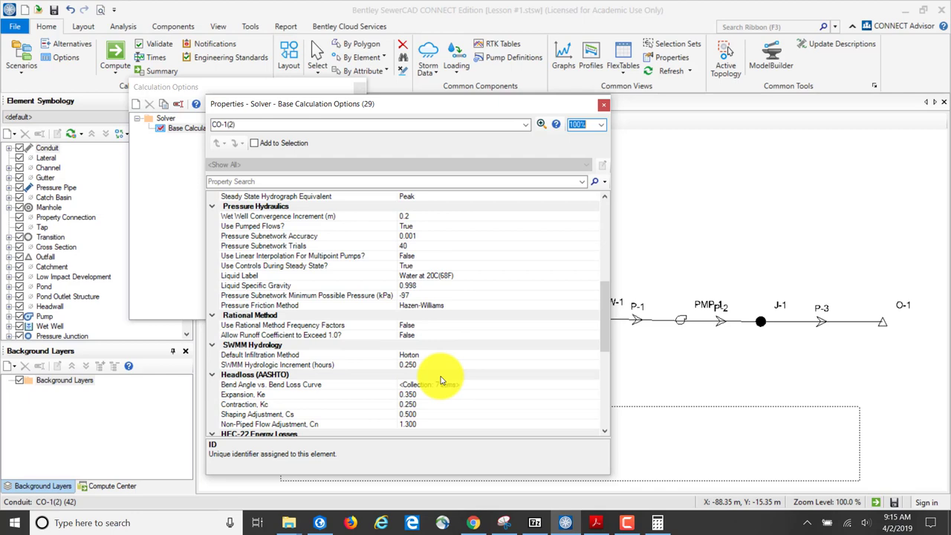
pyautogui.scroll(-2, 440, 380)
pyautogui.scroll(-6, 441, 379)
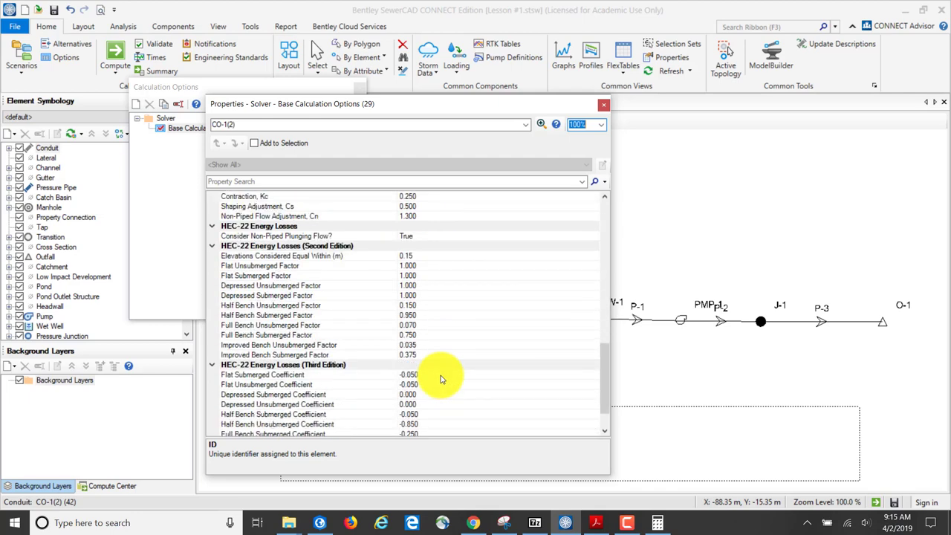
pyautogui.scroll(6, 441, 376)
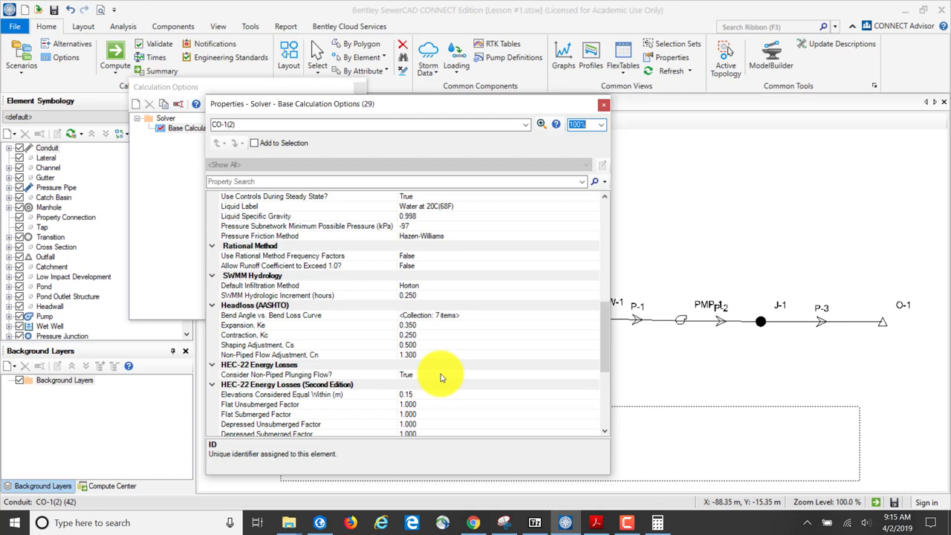
pyautogui.scroll(4, 441, 378)
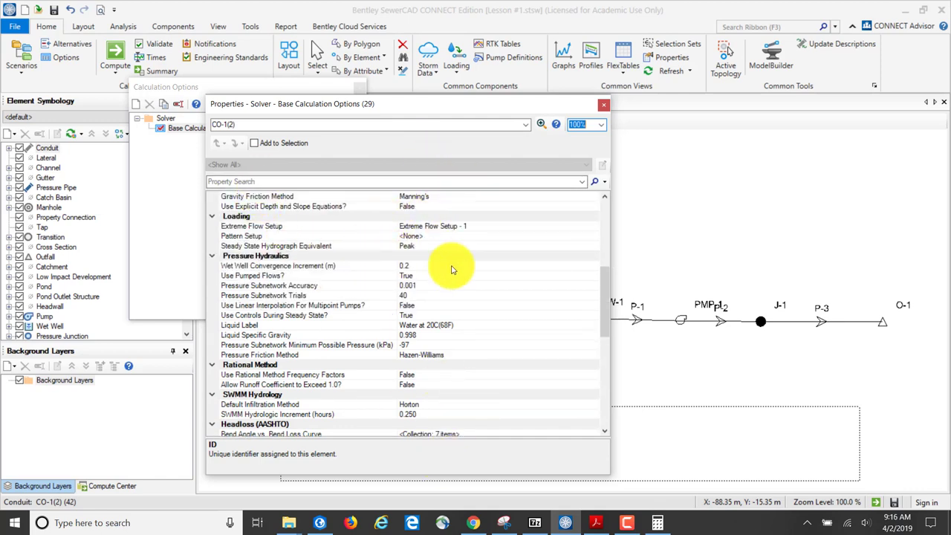
pyautogui.click(604, 106)
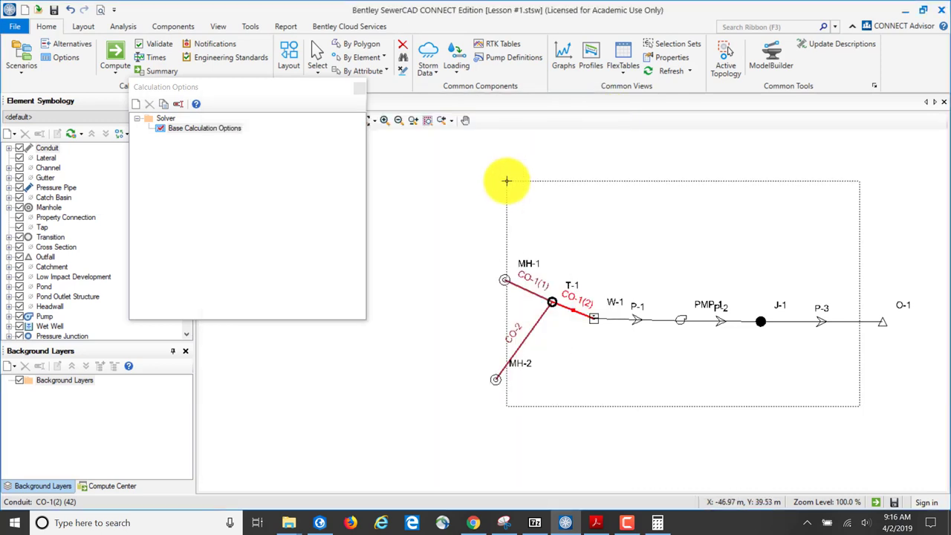
pyautogui.scroll(-2, 415, 217)
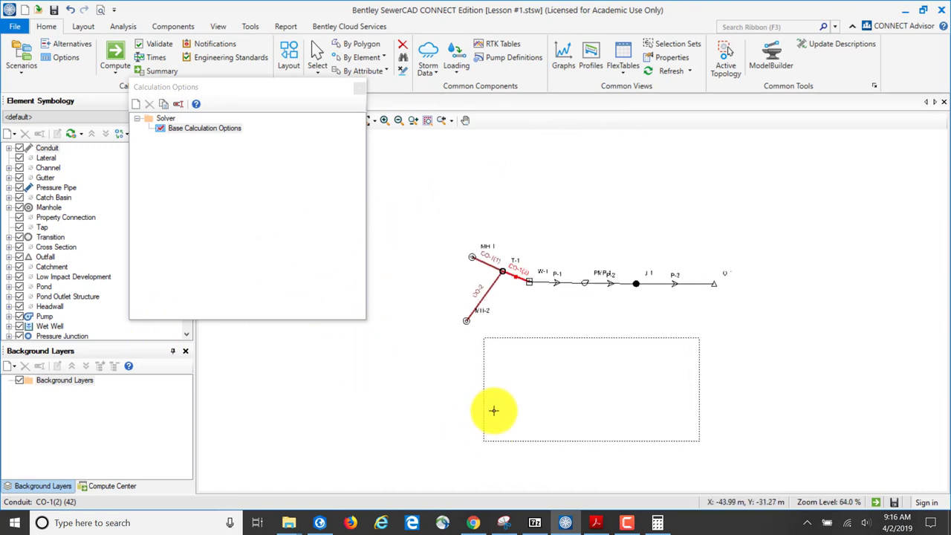
pyautogui.click(594, 522)
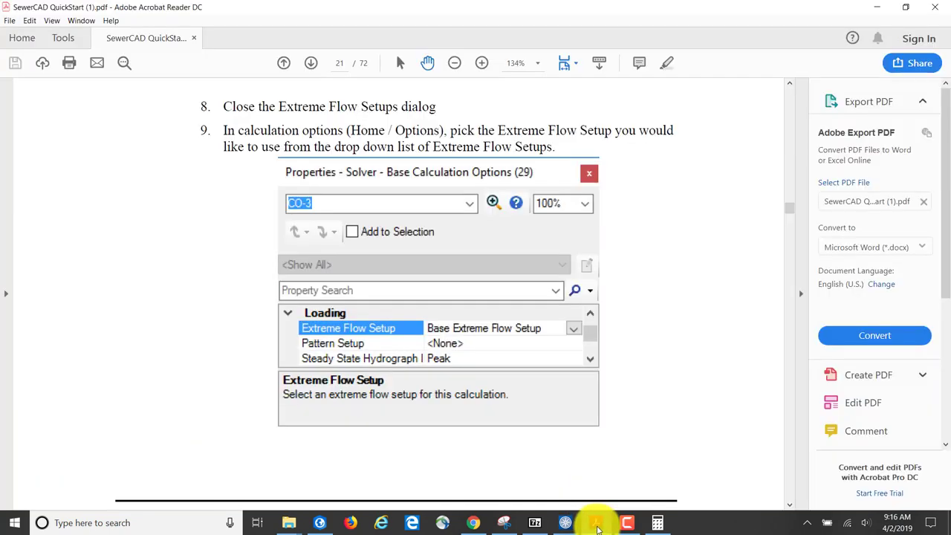
# Step: Read ahead to page 22, Part 3- Calculating the Model, then return to SewerCAD
pyautogui.scroll(-3, 186, 232)
pyautogui.scroll(-10, 187, 232)
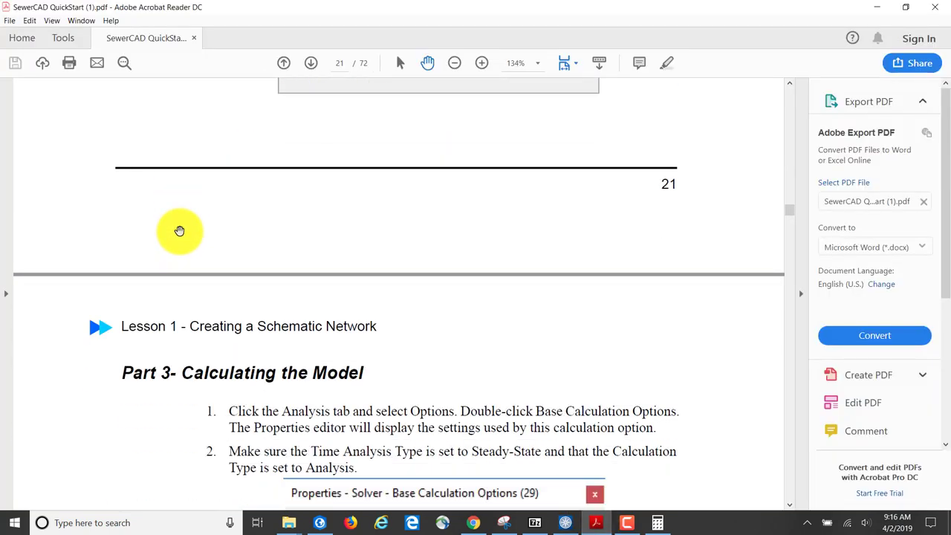
pyautogui.scroll(-2, 215, 222)
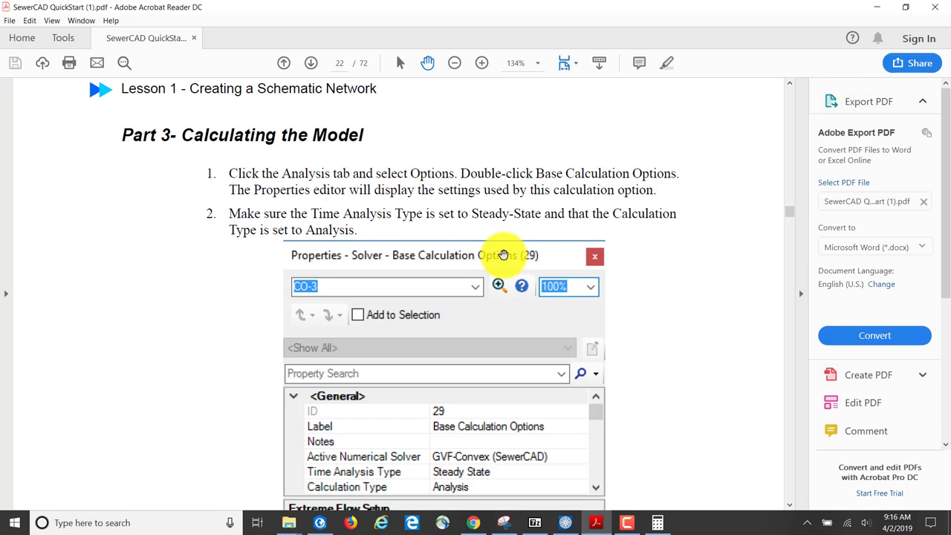
pyautogui.scroll(-1, 461, 220)
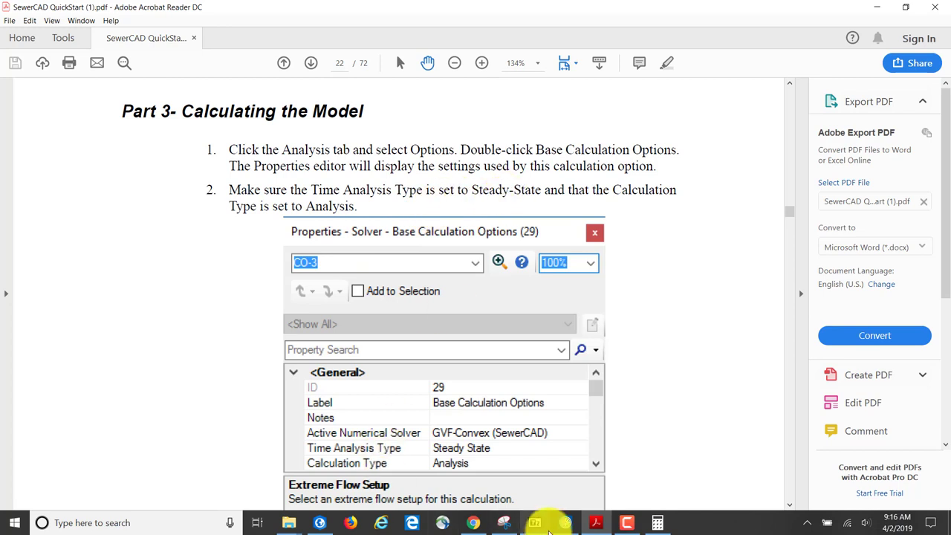
pyautogui.moveTo(555, 524)
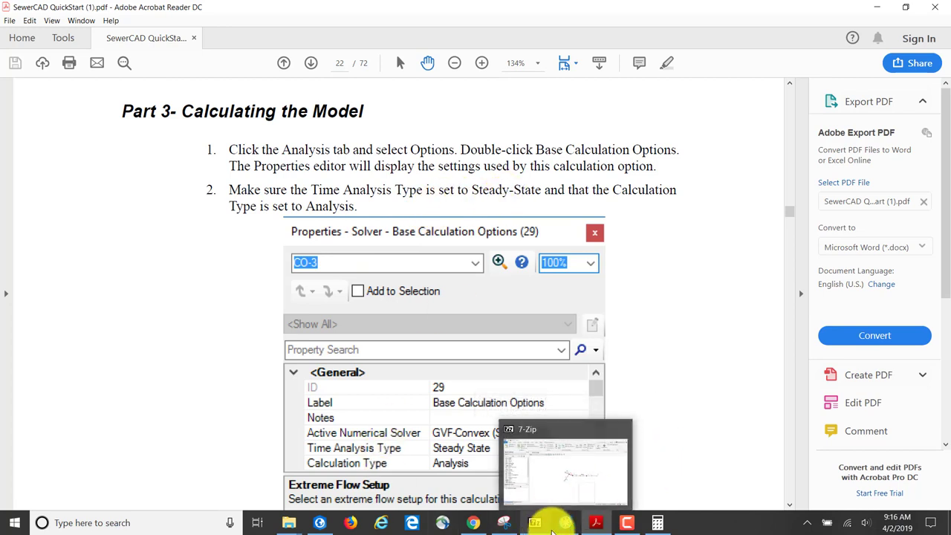
pyautogui.click(569, 524)
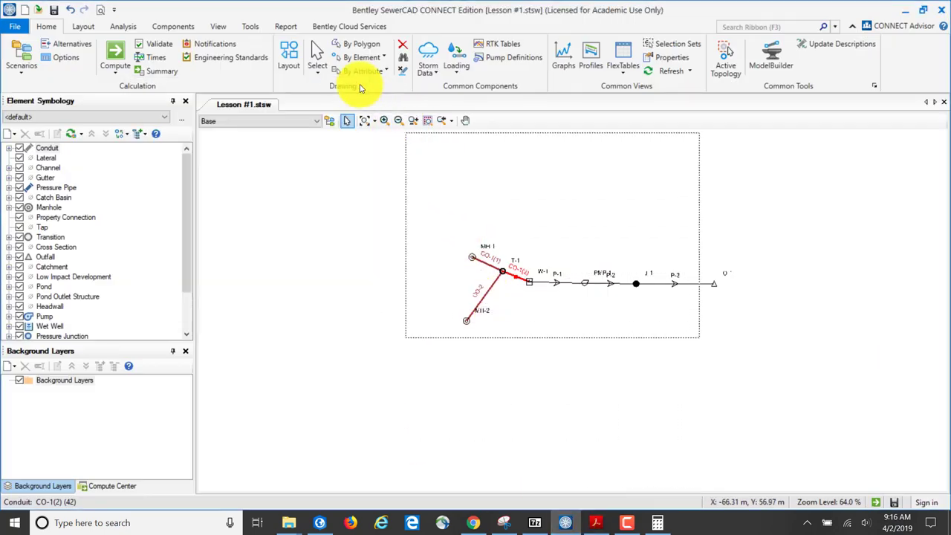
# Step: Box-select the network and open Calculation Options from the Analysis tab
pyautogui.moveTo(349, 158); pyautogui.dragTo(283, 138)
pyautogui.click(124, 26)
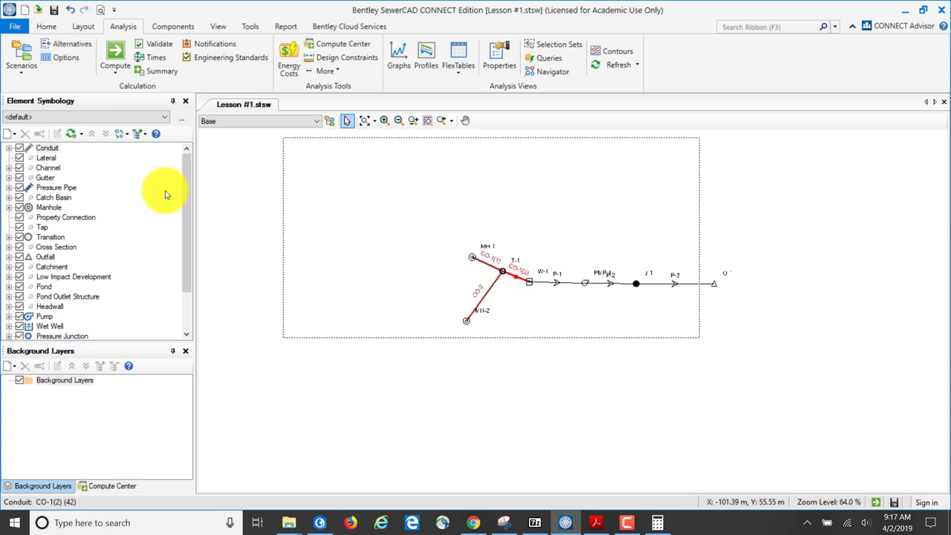
pyautogui.click(594, 522)
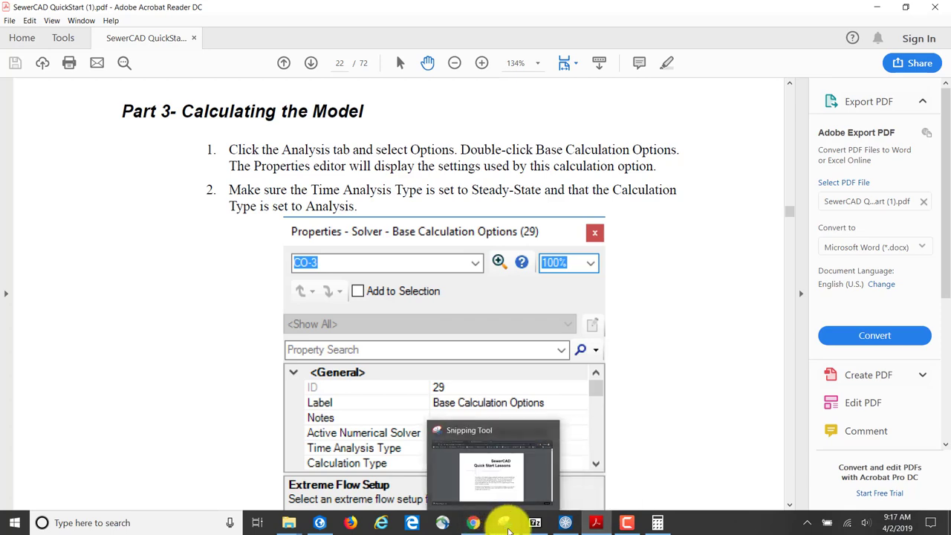
pyautogui.click(567, 524)
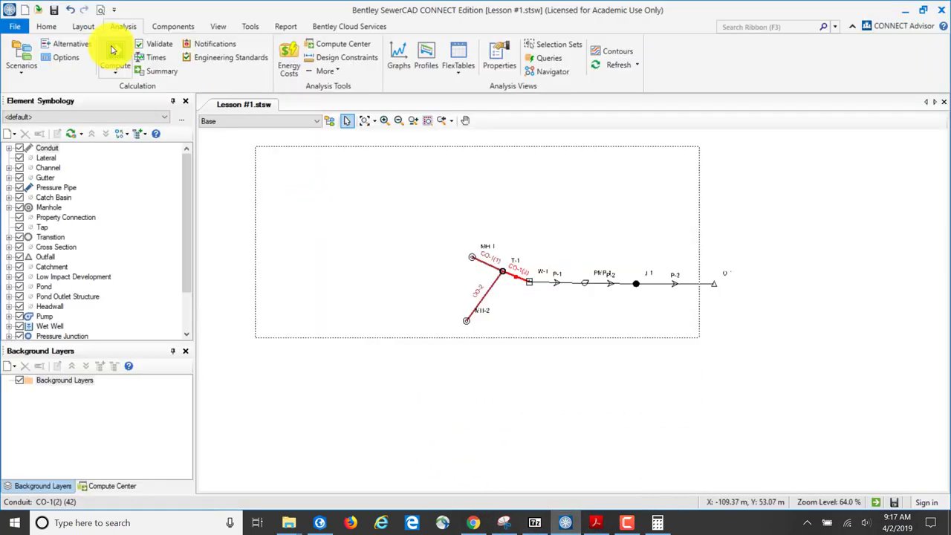
pyautogui.click(65, 57)
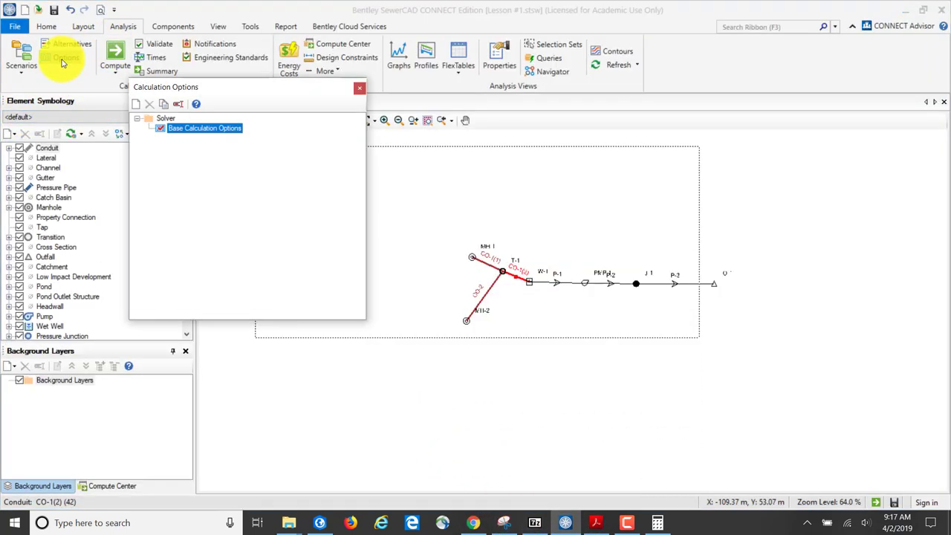
# Step: Confirm Base Calculation Options use Steady State time analysis and Analysis calculation type, then close both windows
pyautogui.doubleClick(220, 130)
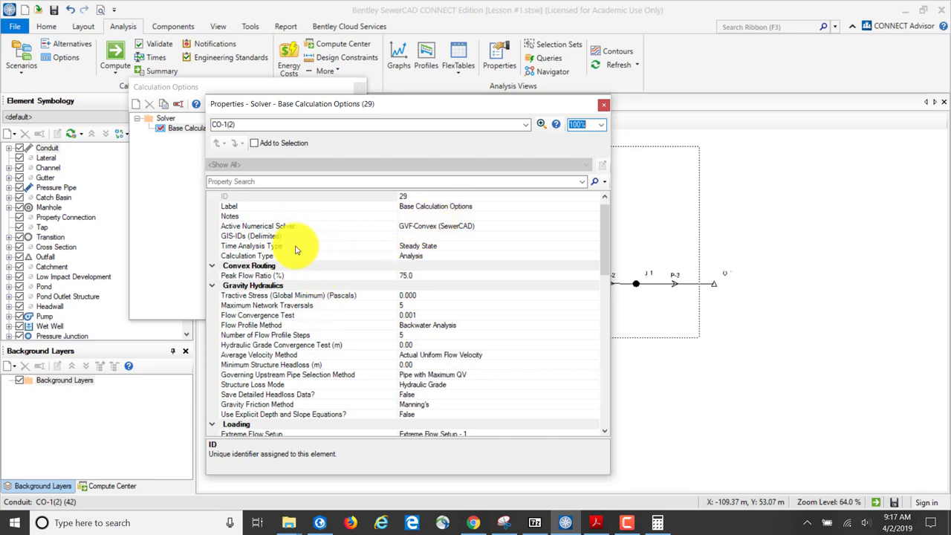
pyautogui.scroll(-2, 323, 292)
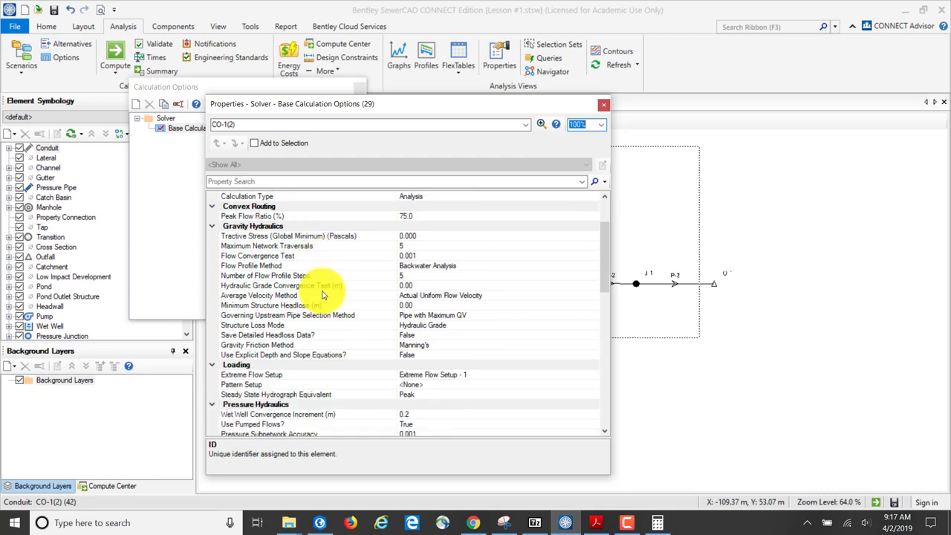
pyautogui.scroll(-2, 323, 295)
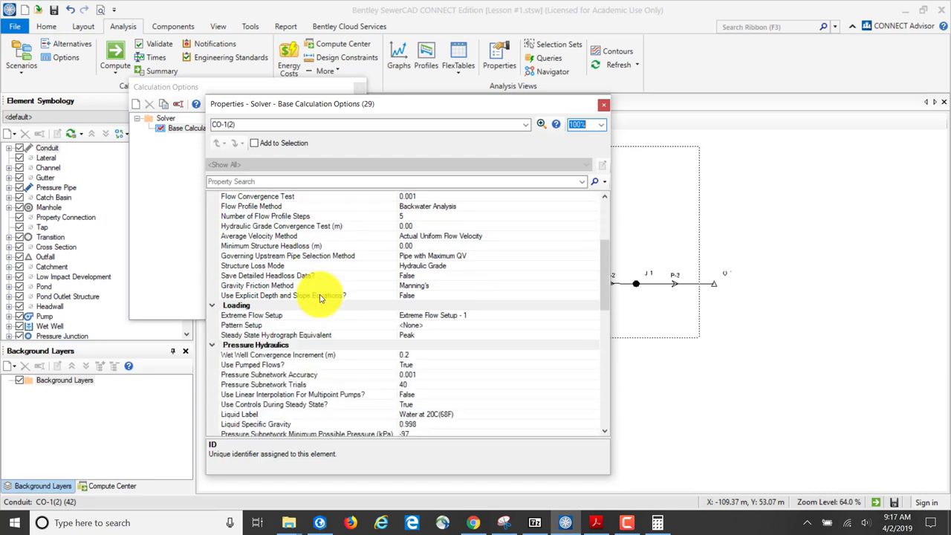
pyautogui.scroll(4, 321, 297)
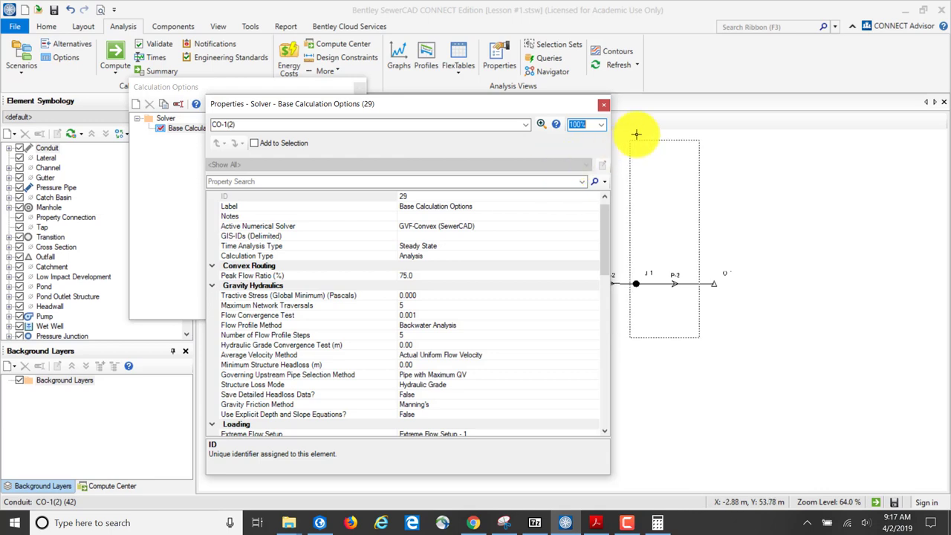
pyautogui.click(603, 104)
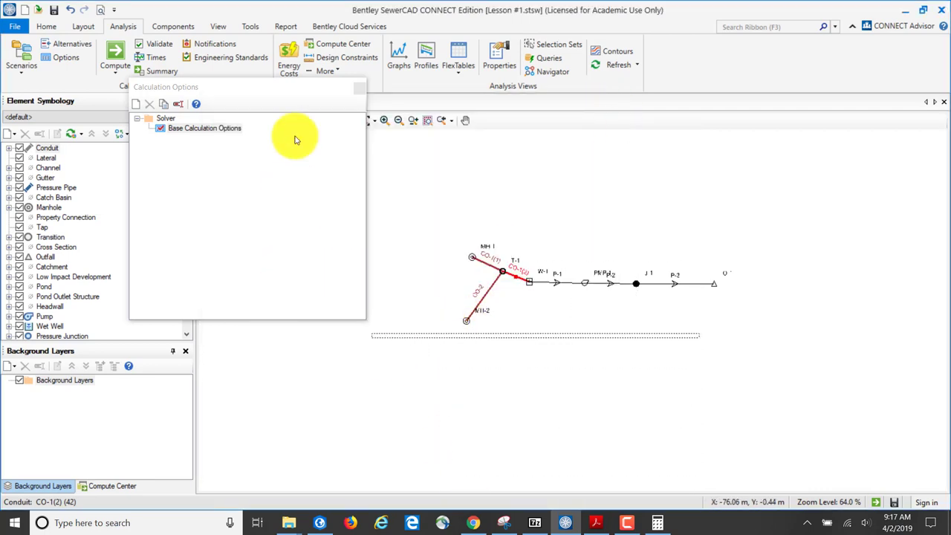
pyautogui.click(362, 93)
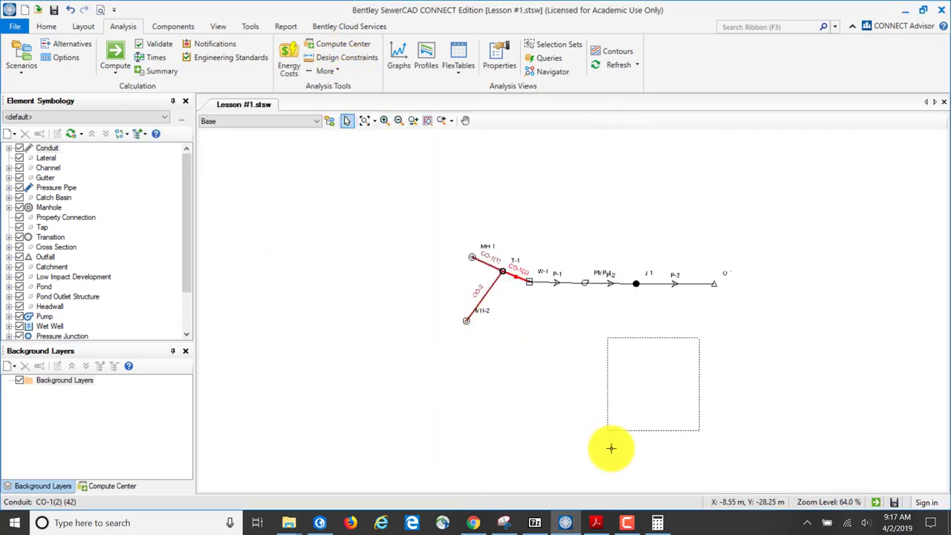
# Step: Read the QuickStart guide's validate and compute steps 3–5 in Acrobat, then return to SewerCAD
pyautogui.click(595, 524)
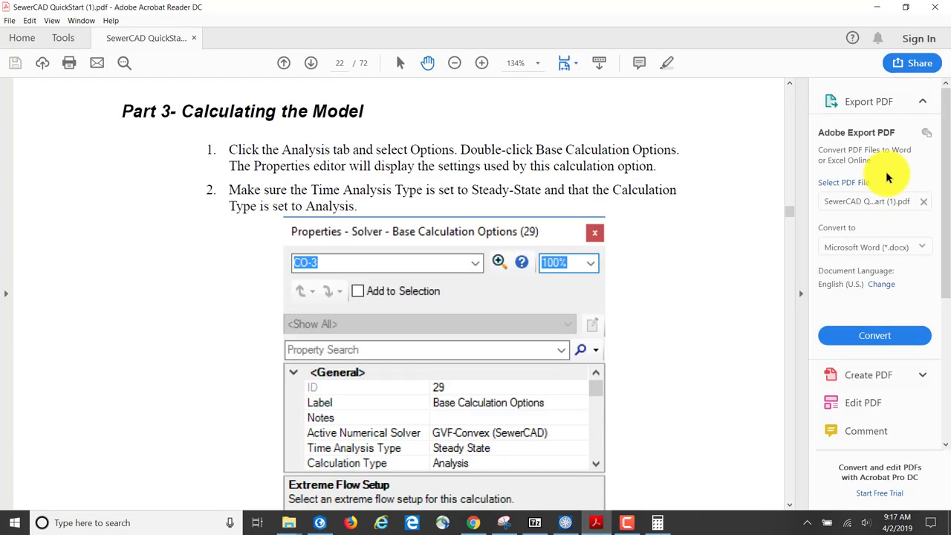
pyautogui.scroll(-3, 751, 267)
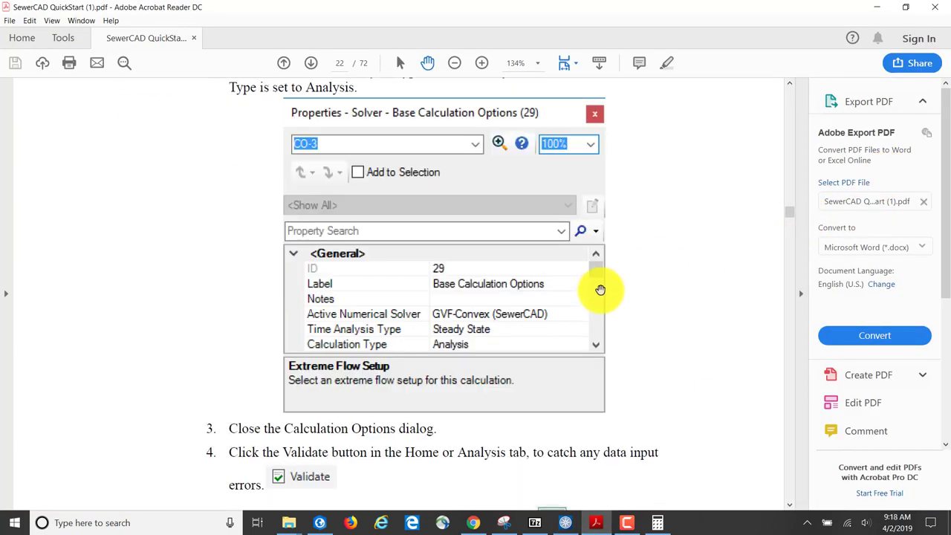
pyautogui.scroll(-3, 535, 323)
pyautogui.scroll(-1, 544, 309)
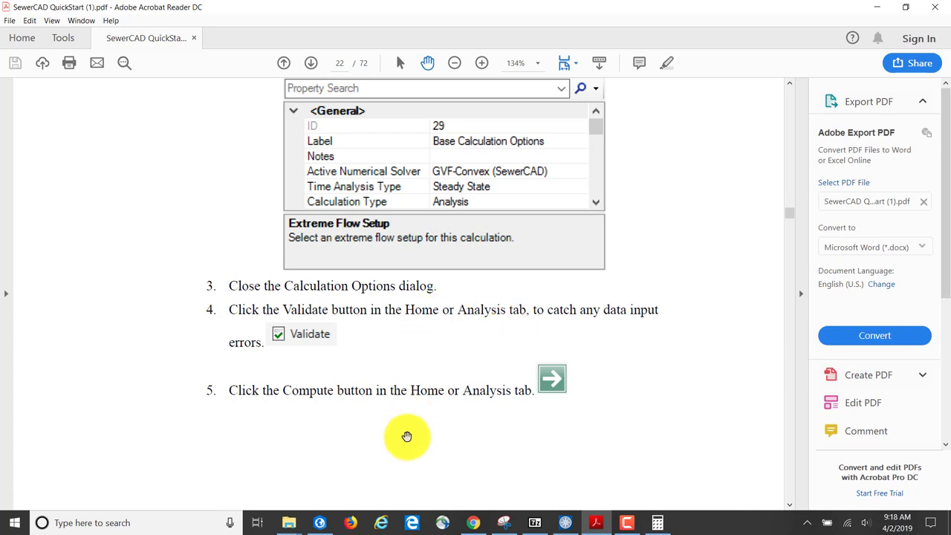
pyautogui.click(567, 525)
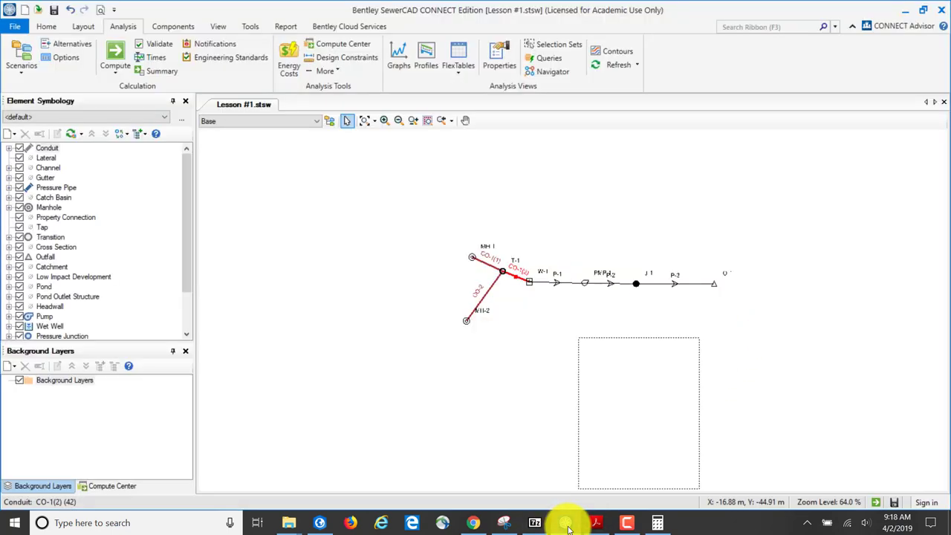
# Step: Validate the model and review the two adverse-slope warnings for conduits CO-1(1) and CO-2
pyautogui.click(159, 46)
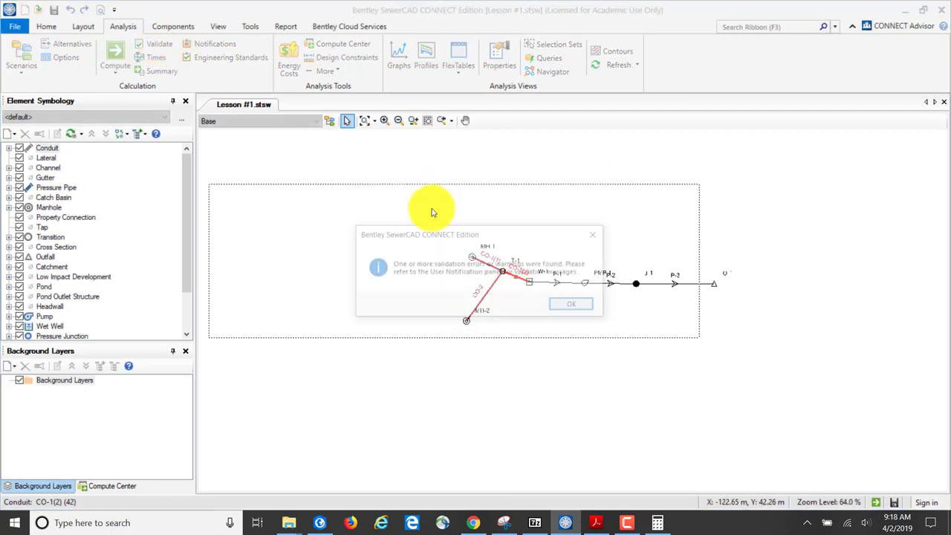
pyautogui.click(574, 305)
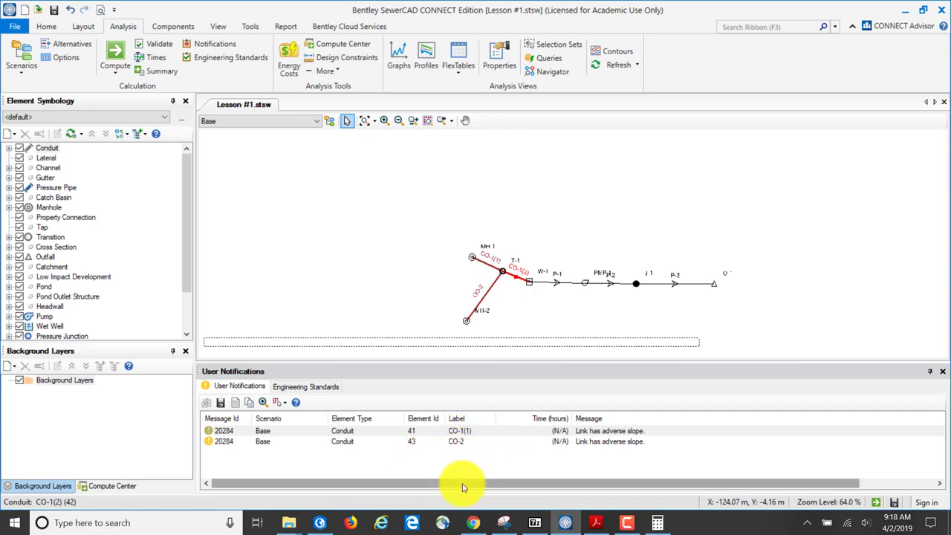
pyautogui.click(220, 28)
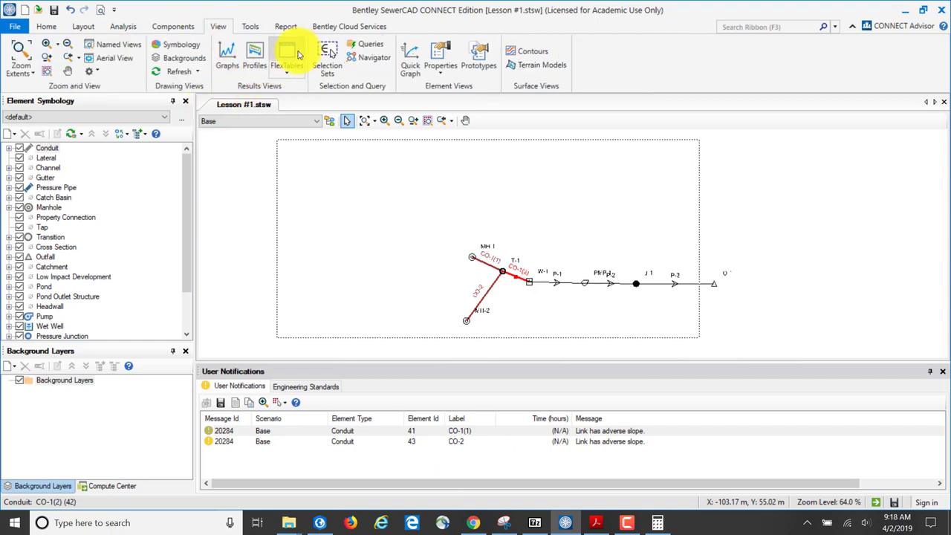
# Step: Check the Conduit FlexTable, noting CO-1(1) and CO-2 slope -0.002, then return to the guide
pyautogui.click(287, 58)
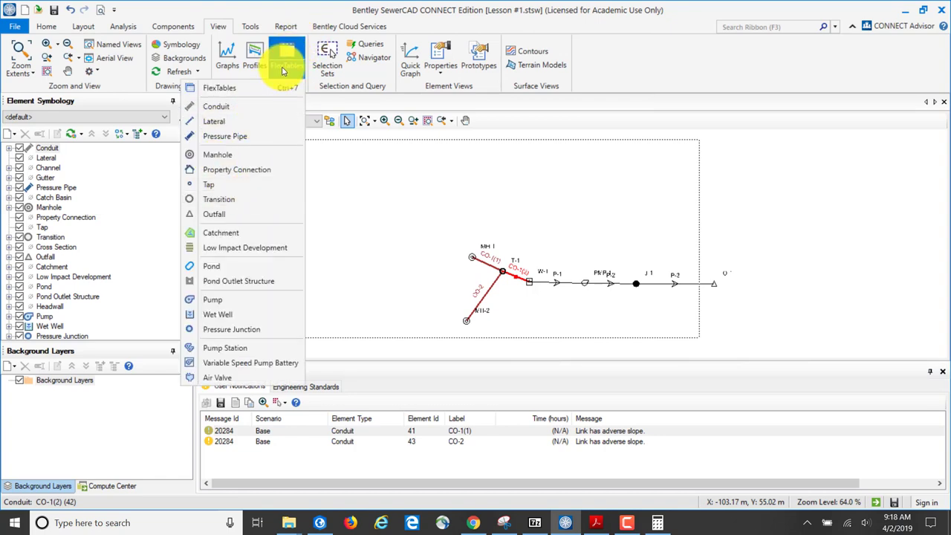
pyautogui.click(216, 106)
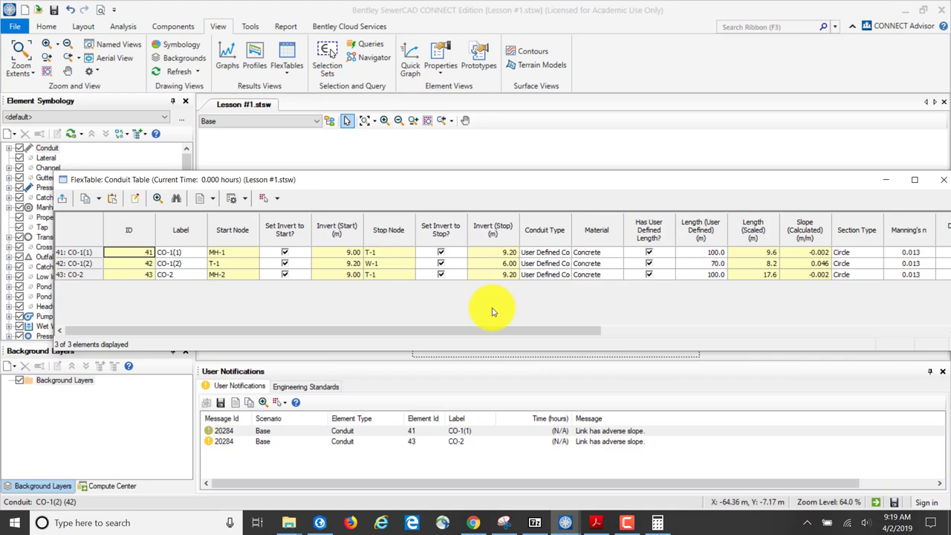
pyautogui.click(942, 181)
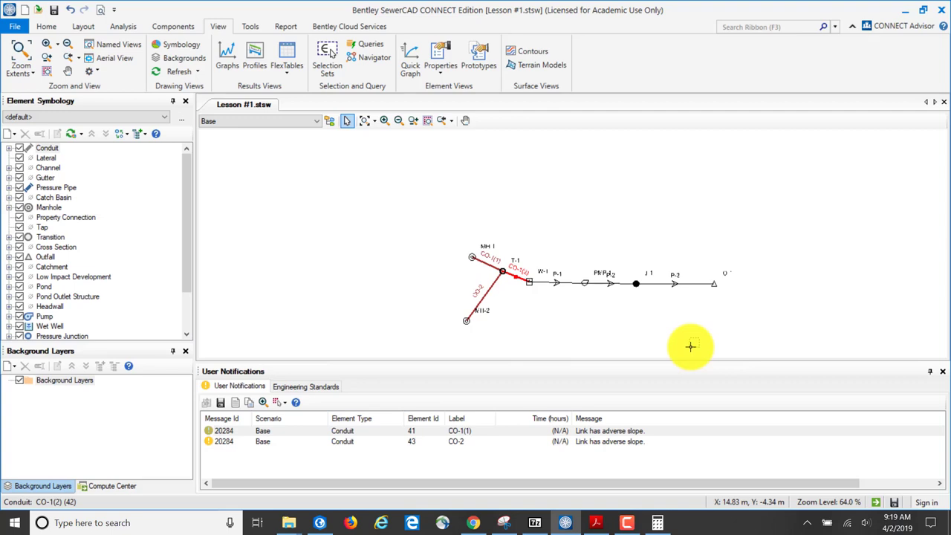
pyautogui.moveTo(699, 339); pyautogui.dragTo(499, 357)
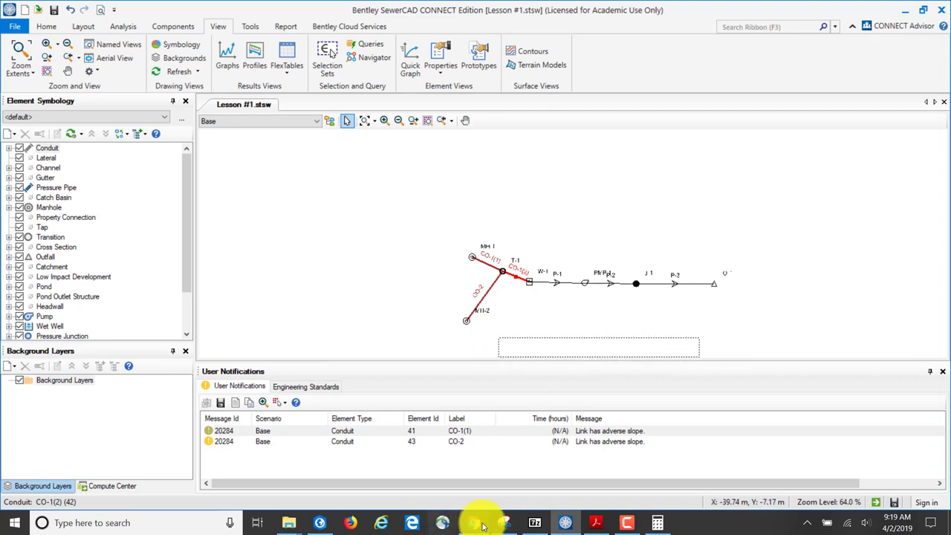
pyautogui.click(595, 524)
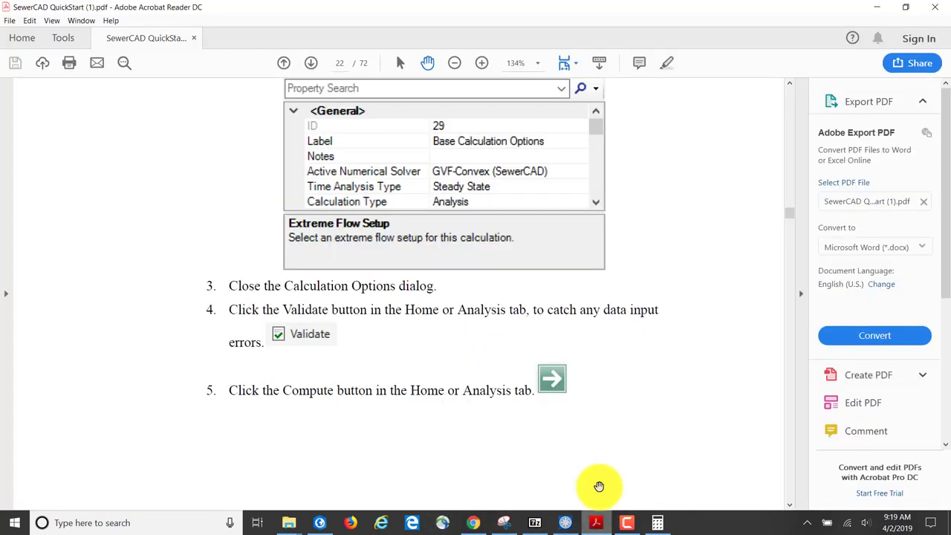
pyautogui.scroll(-2, 599, 485)
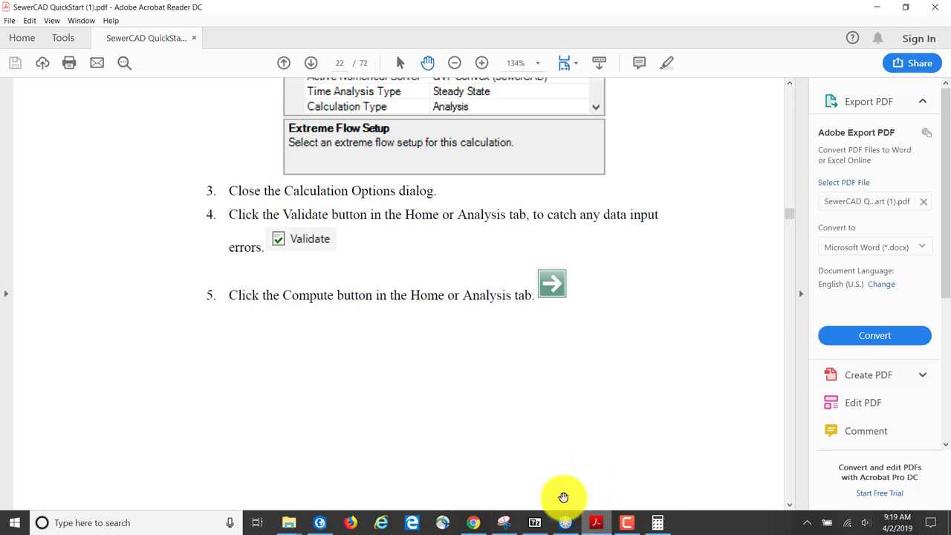
# Step: Reread the guide's step 5 on computing the model, then return to SewerCAD
pyautogui.scroll(-2, 509, 408)
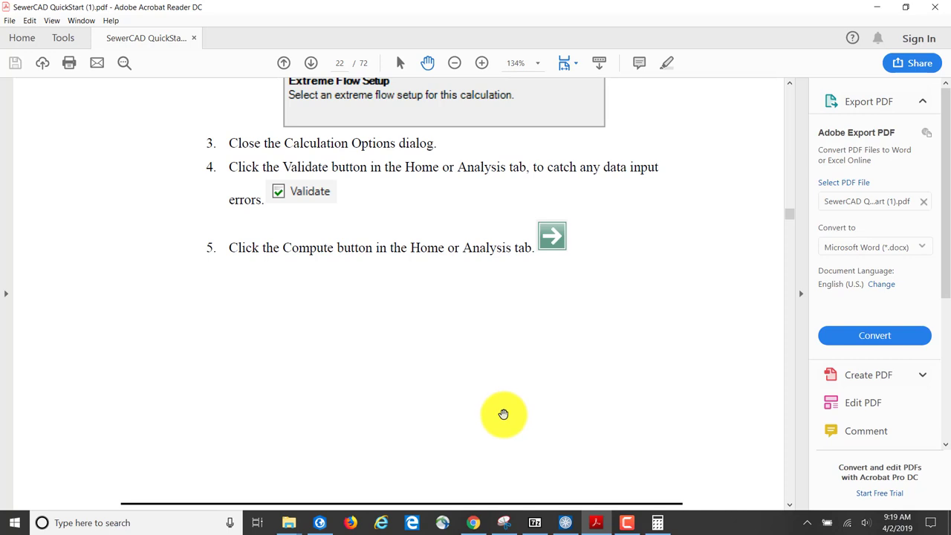
pyautogui.scroll(2, 504, 414)
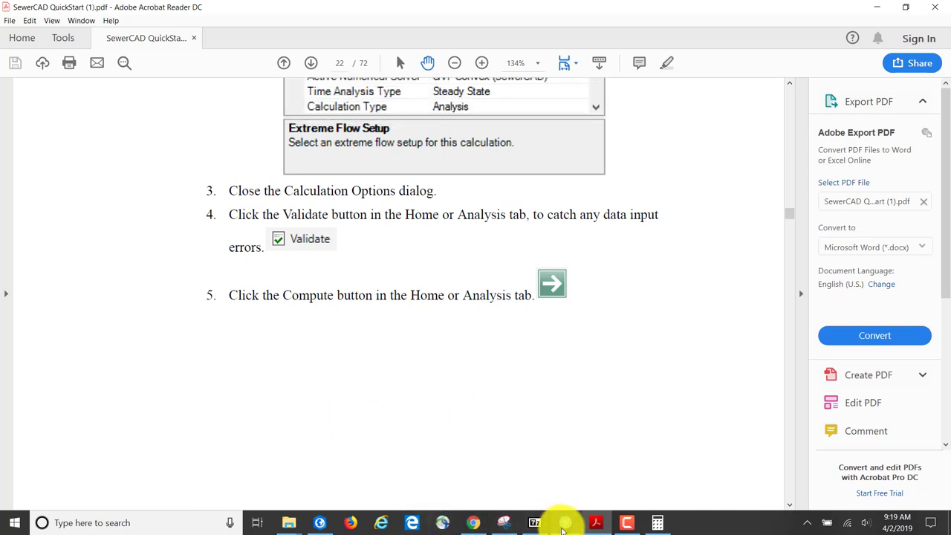
pyautogui.click(565, 524)
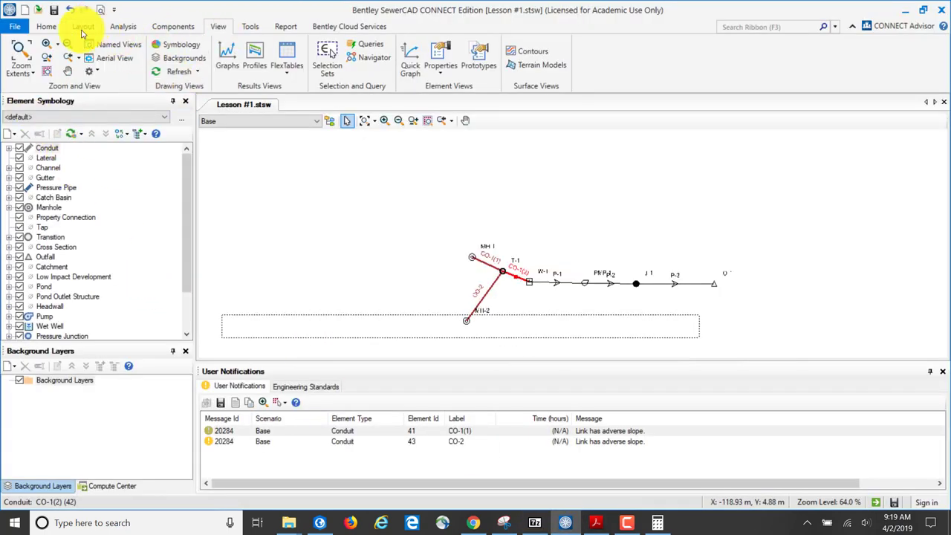
# Step: Compute the Lesson #1 model, confirm both subnetworks converged, then return to the guide
pyautogui.click(52, 28)
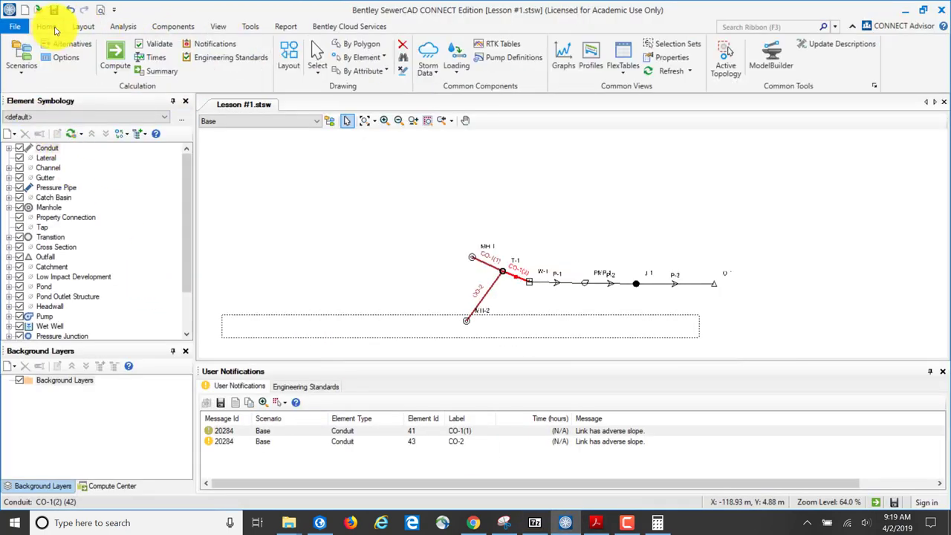
pyautogui.click(117, 50)
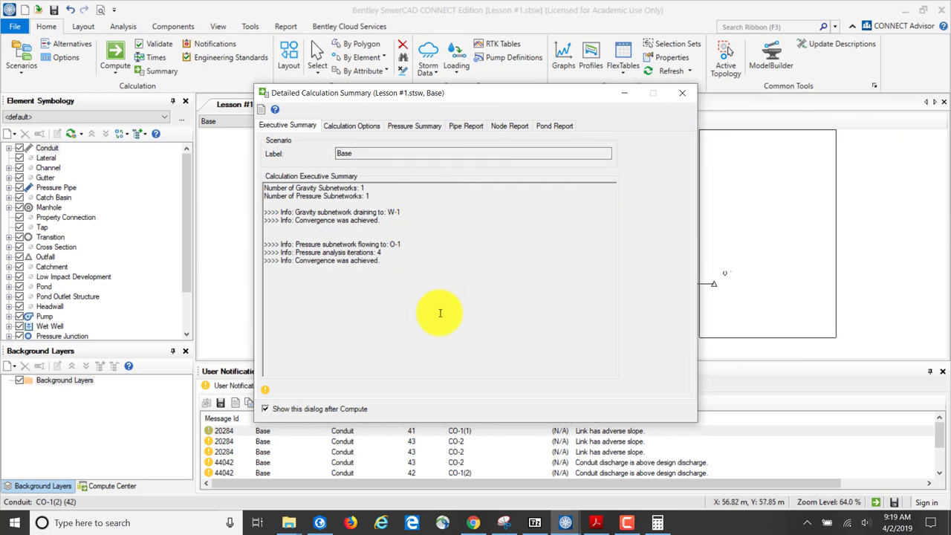
pyautogui.click(597, 522)
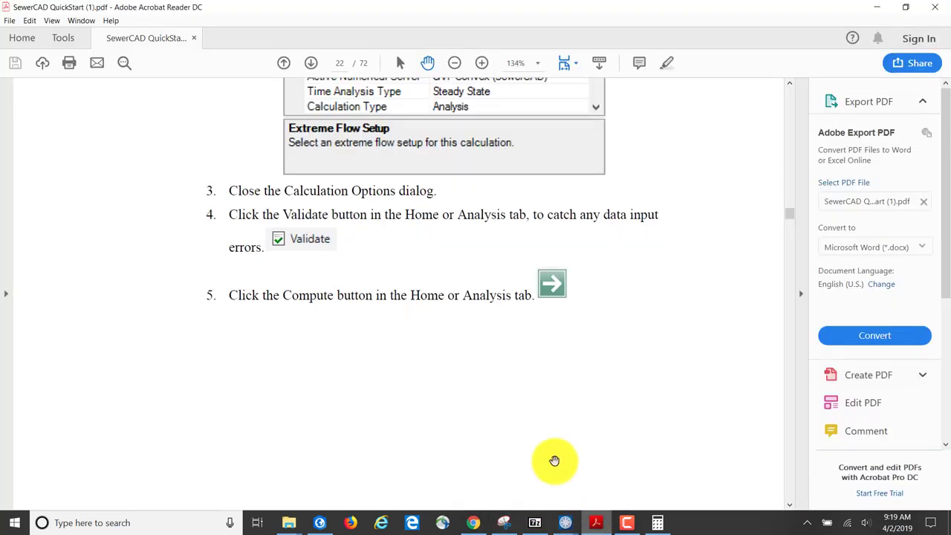
# Step: Page the guide past Lesson 1 steps 8–9 to Lesson 2 - Automatic Design, then reopen SewerCAD's calculation summary
pyautogui.scroll(-5, 441, 362)
pyautogui.scroll(-8, 435, 357)
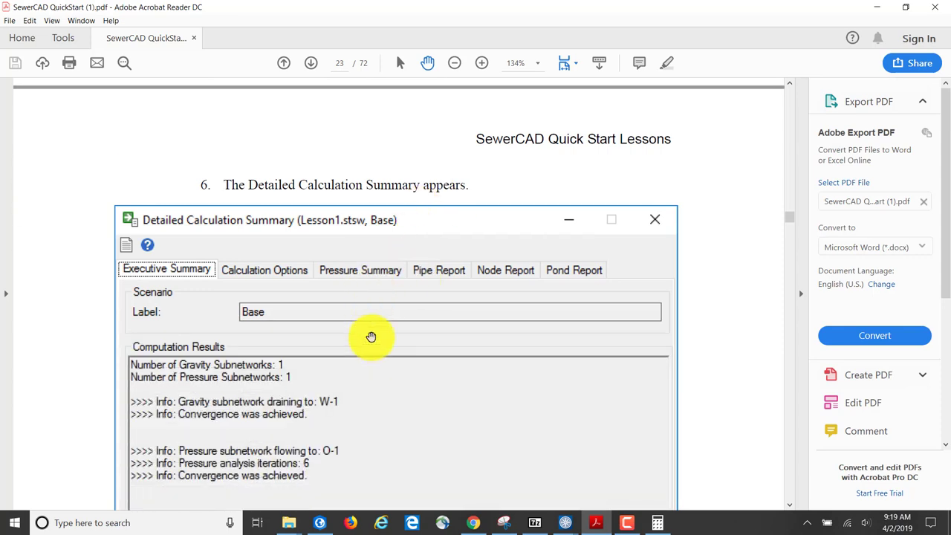
pyautogui.scroll(-3, 371, 337)
pyautogui.scroll(-8, 370, 336)
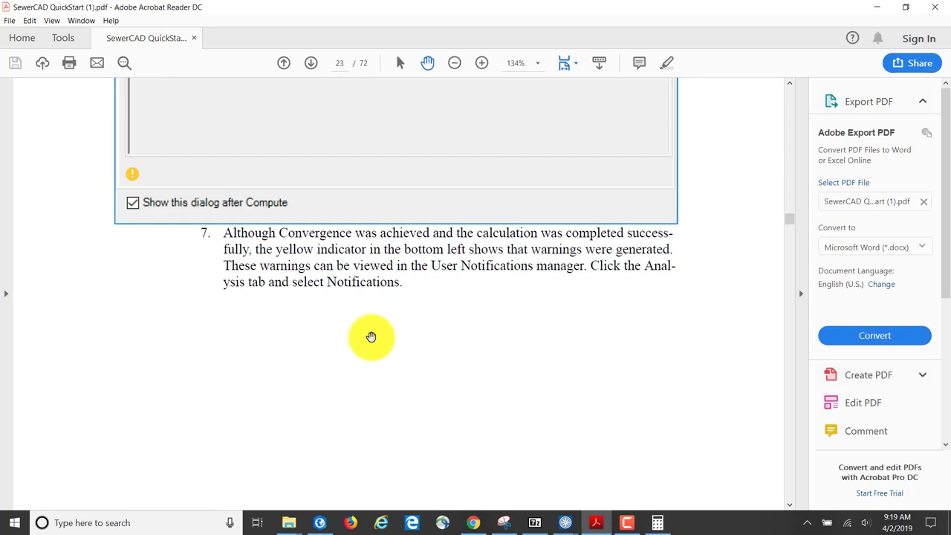
pyautogui.scroll(-7, 371, 337)
pyautogui.scroll(-1, 371, 339)
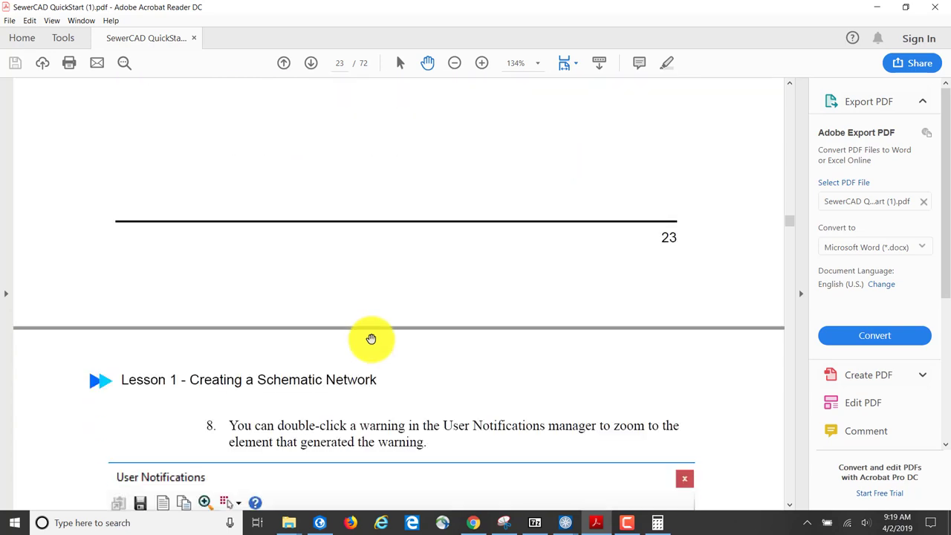
pyautogui.scroll(-4, 370, 339)
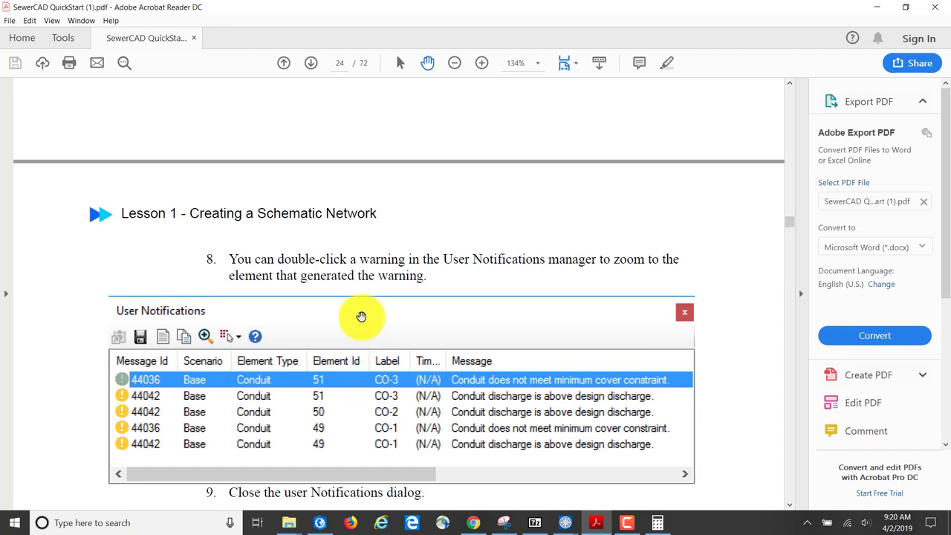
pyautogui.scroll(-10, 361, 317)
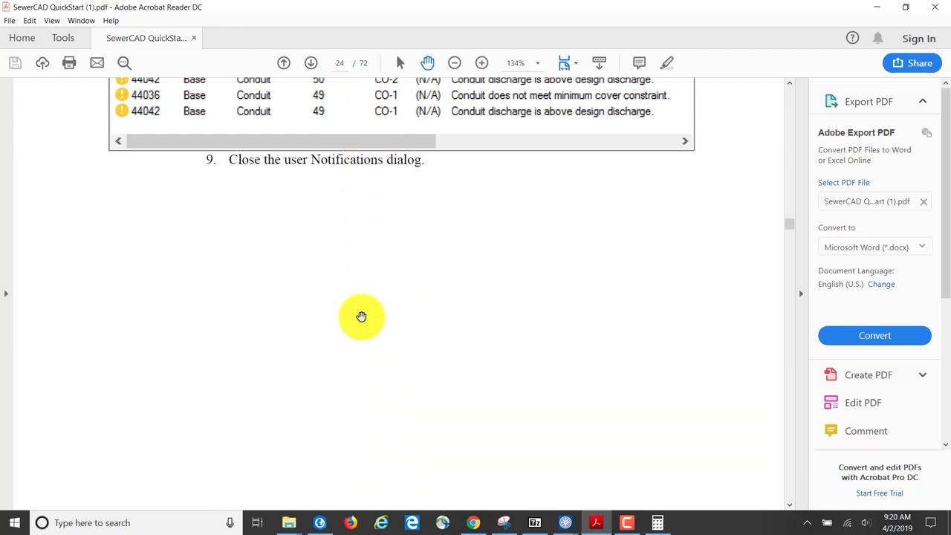
pyautogui.scroll(-9, 362, 316)
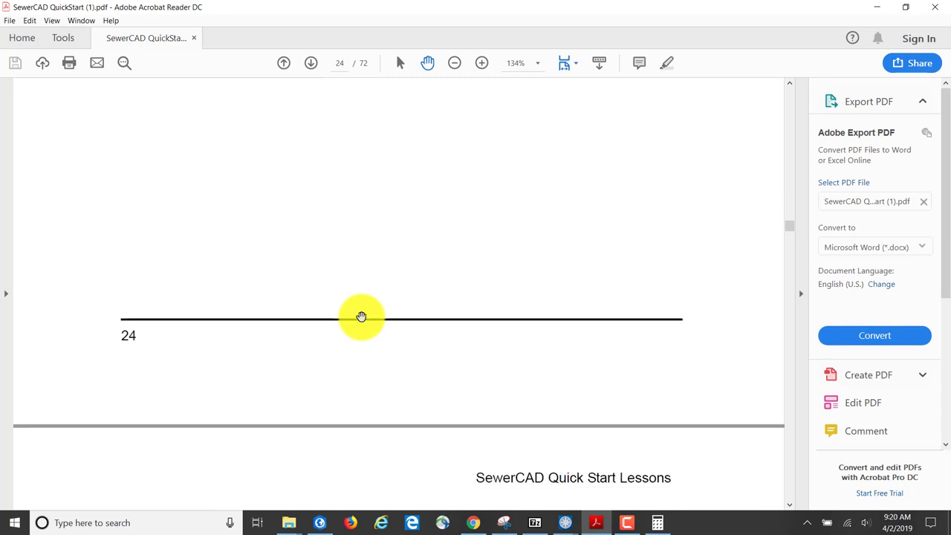
pyautogui.scroll(5, 362, 317)
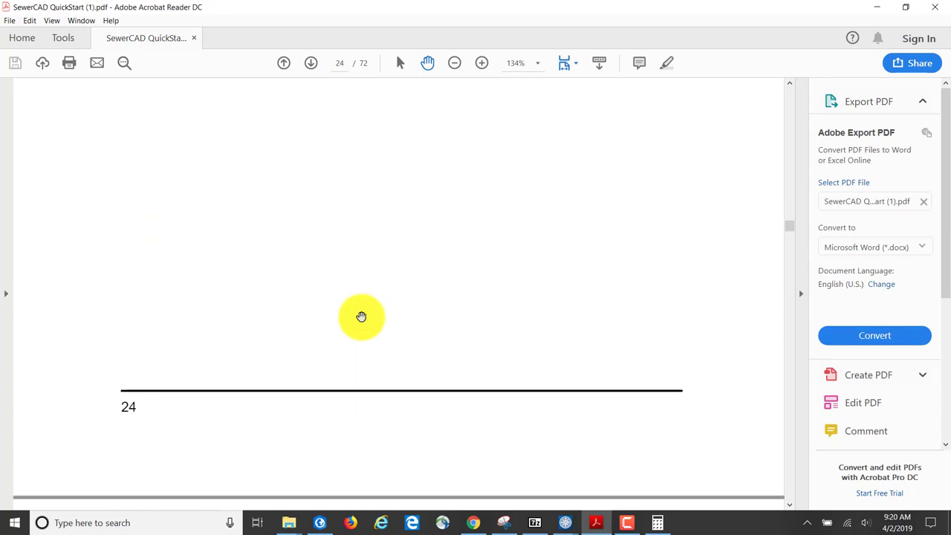
pyautogui.scroll(8, 361, 317)
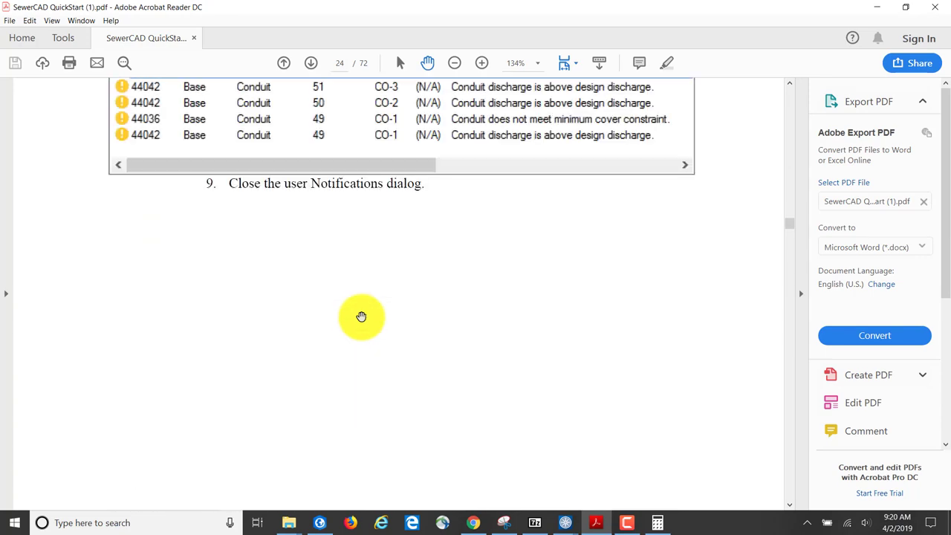
pyautogui.scroll(2, 362, 317)
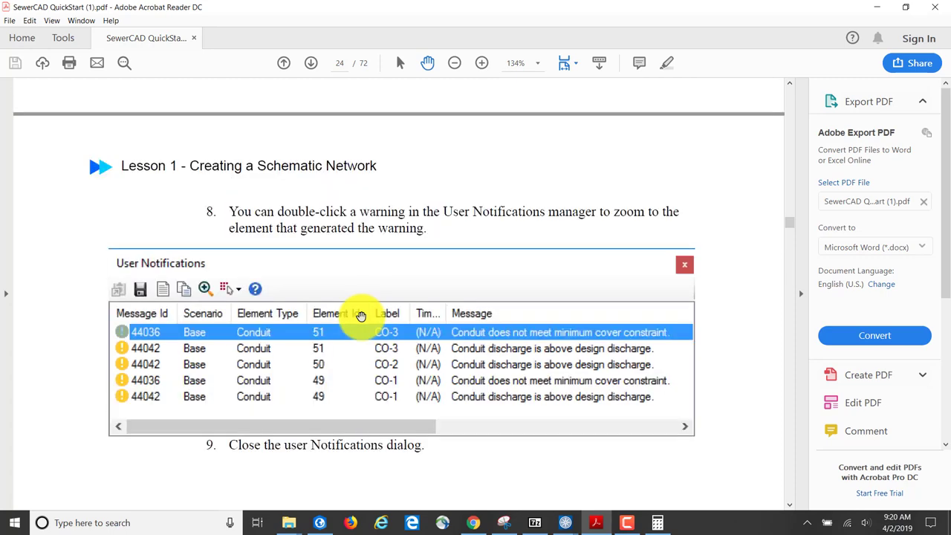
pyautogui.scroll(-3, 362, 317)
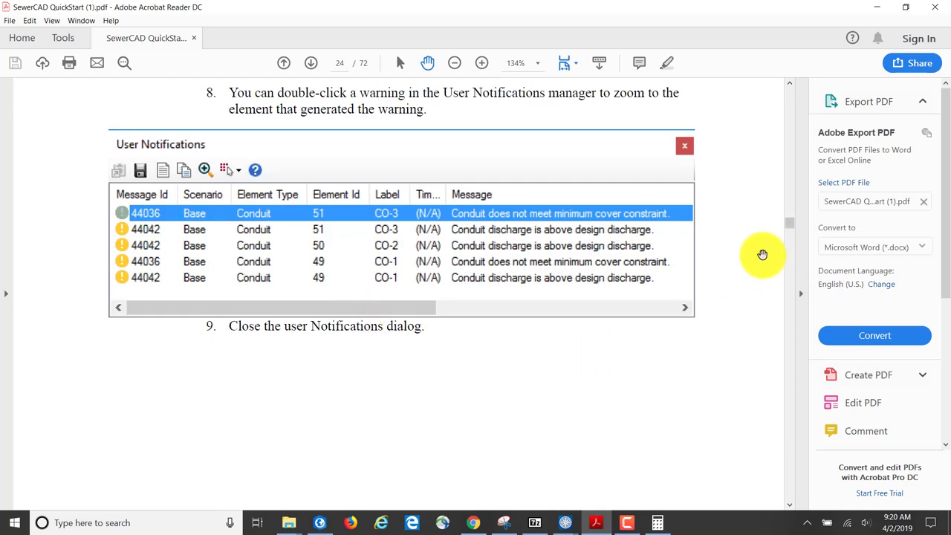
pyautogui.scroll(-5, 718, 322)
pyautogui.scroll(-12, 705, 338)
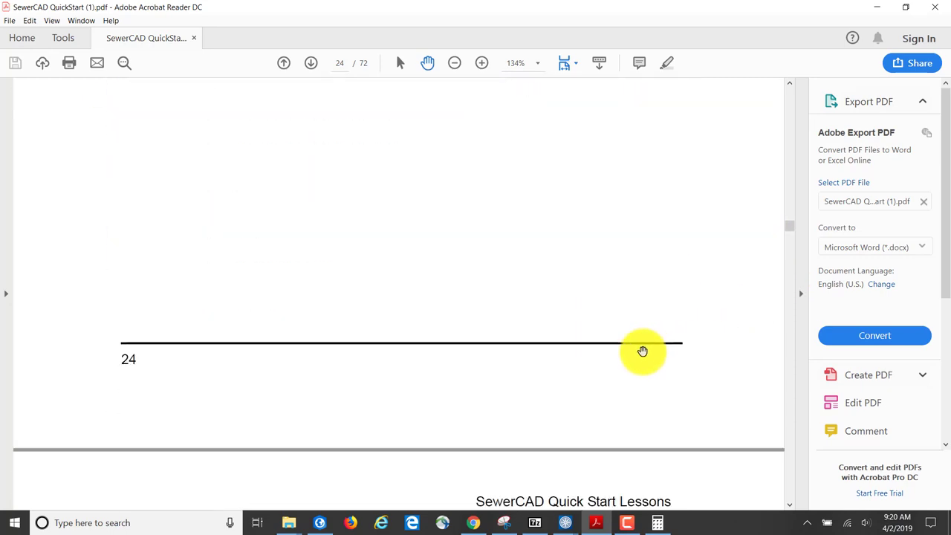
pyautogui.scroll(-4, 619, 351)
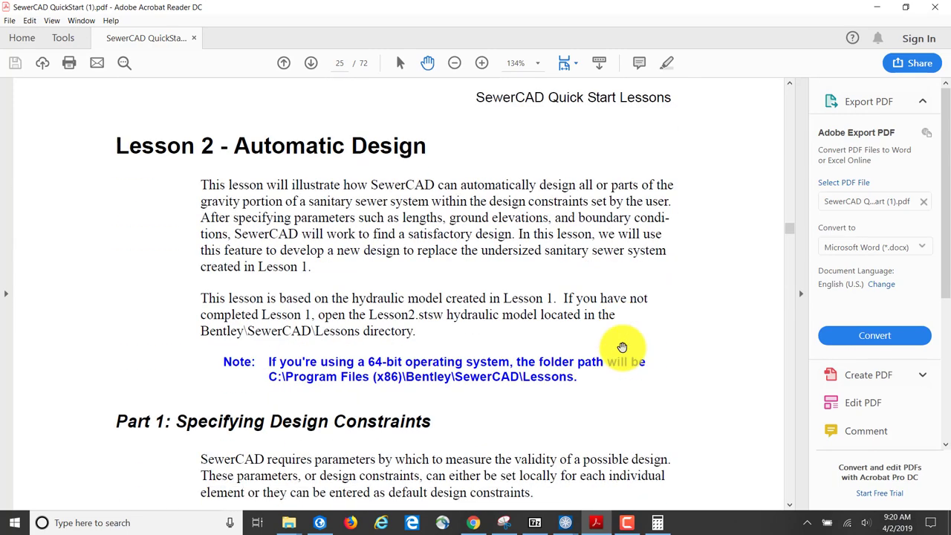
pyautogui.scroll(1, 632, 353)
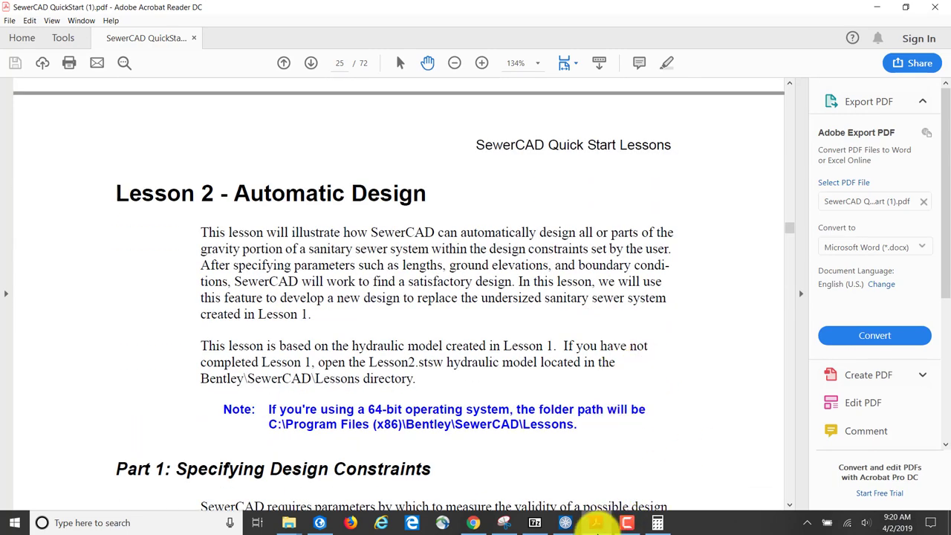
pyautogui.moveTo(565, 526)
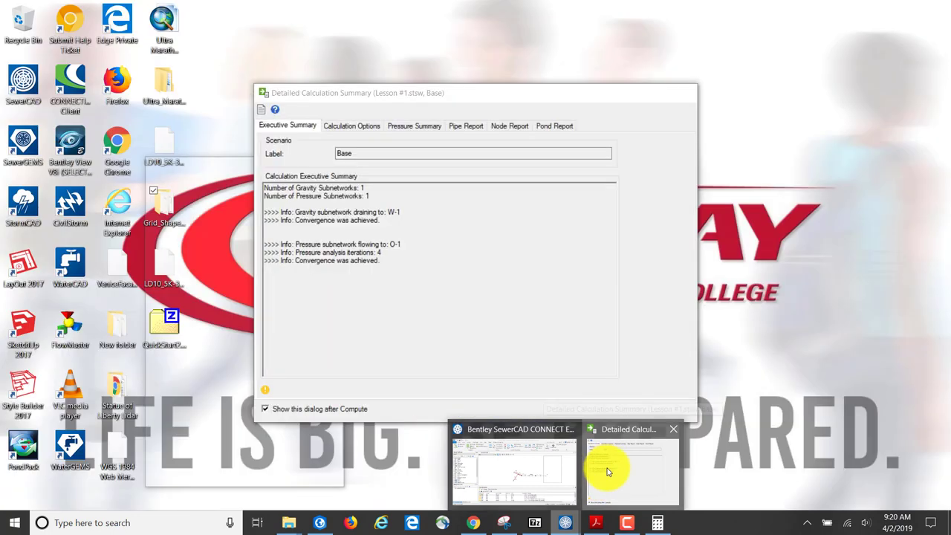
pyautogui.click(601, 476)
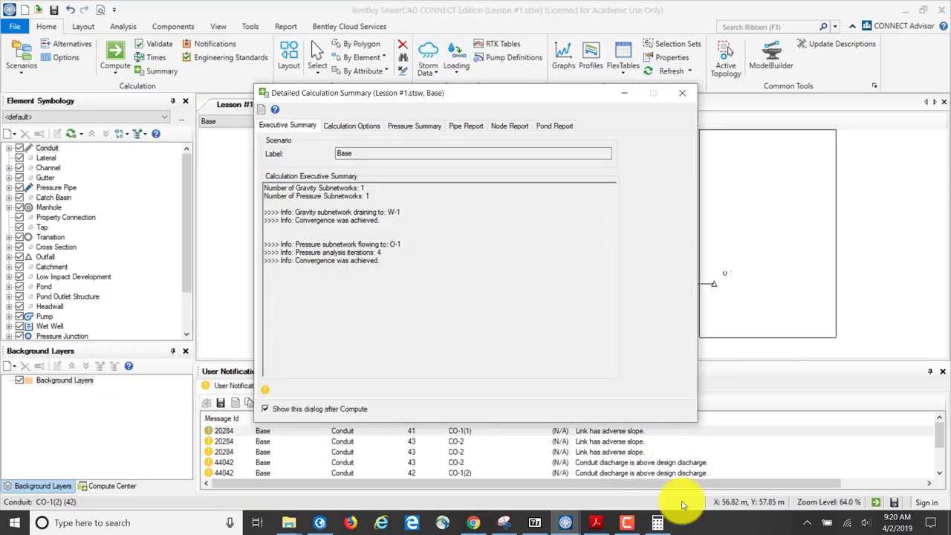
# Step: Close the Detailed Calculation Summary and choose Save As from the File backstage
pyautogui.click(684, 95)
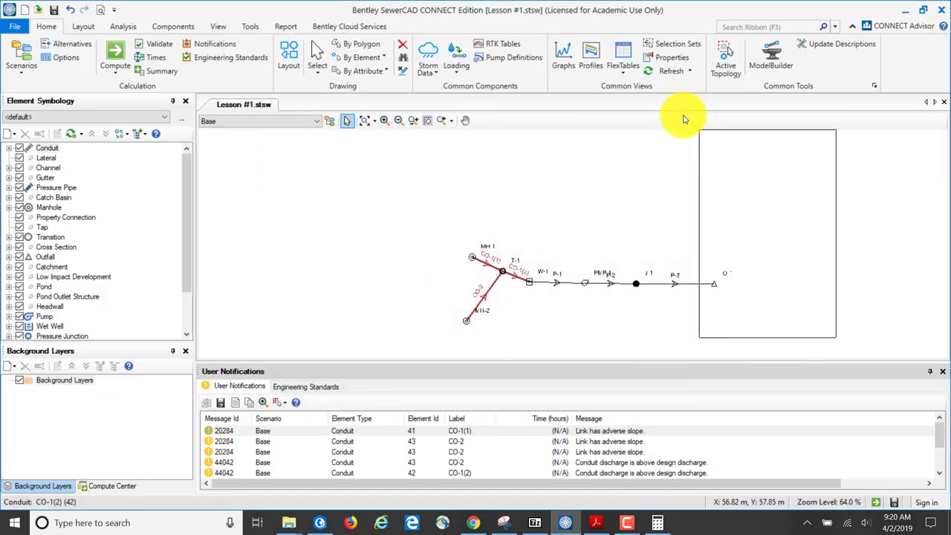
pyautogui.click(17, 30)
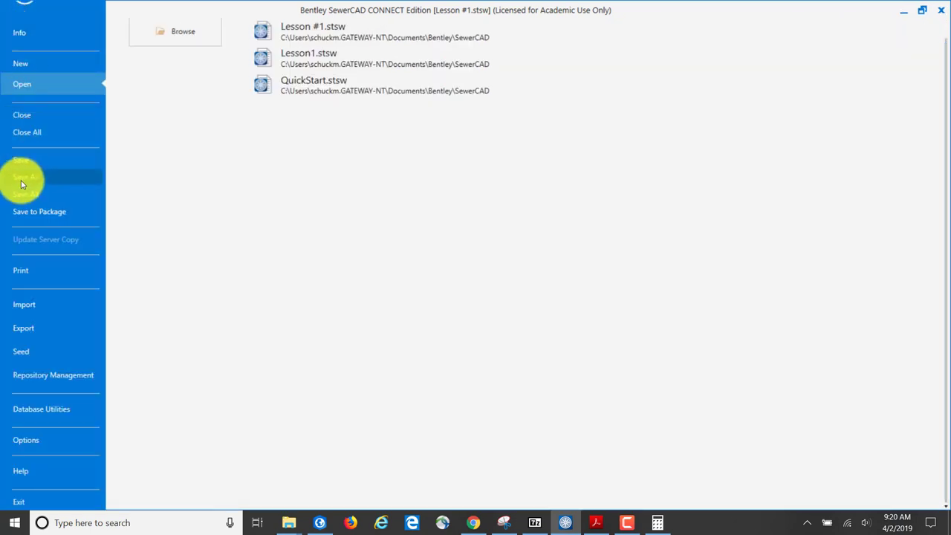
pyautogui.click(18, 159)
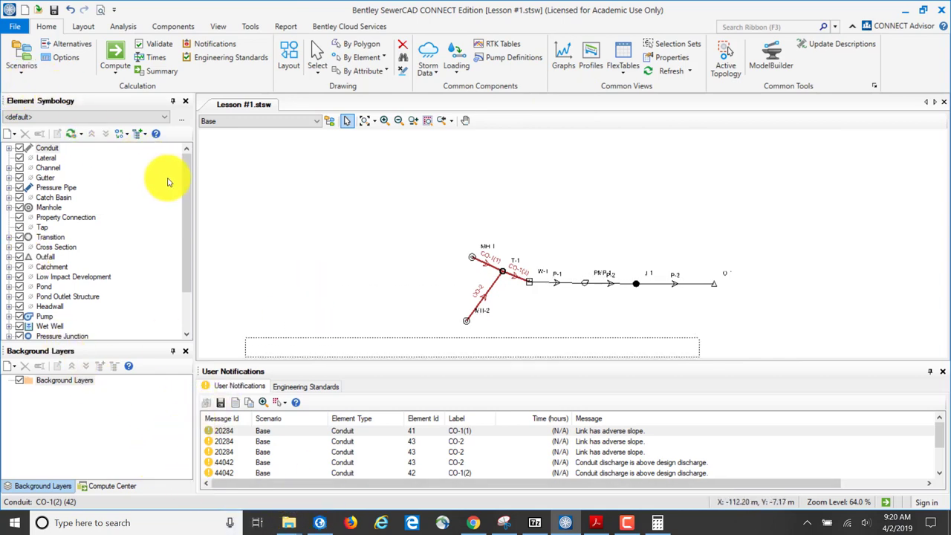
pyautogui.click(15, 27)
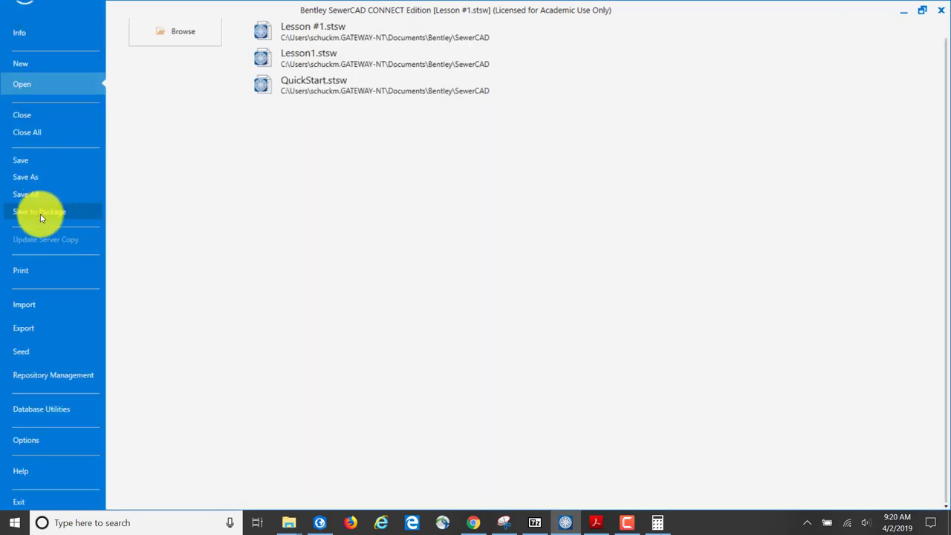
pyautogui.click(24, 178)
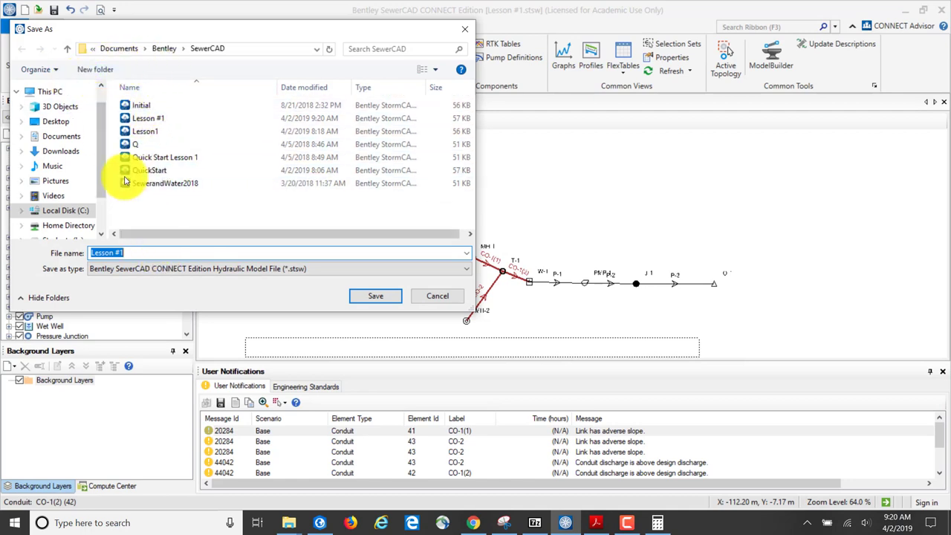
# Step: Browse via This PC to the Desktop folder and save the model there as Lesson #1
pyautogui.click(93, 49)
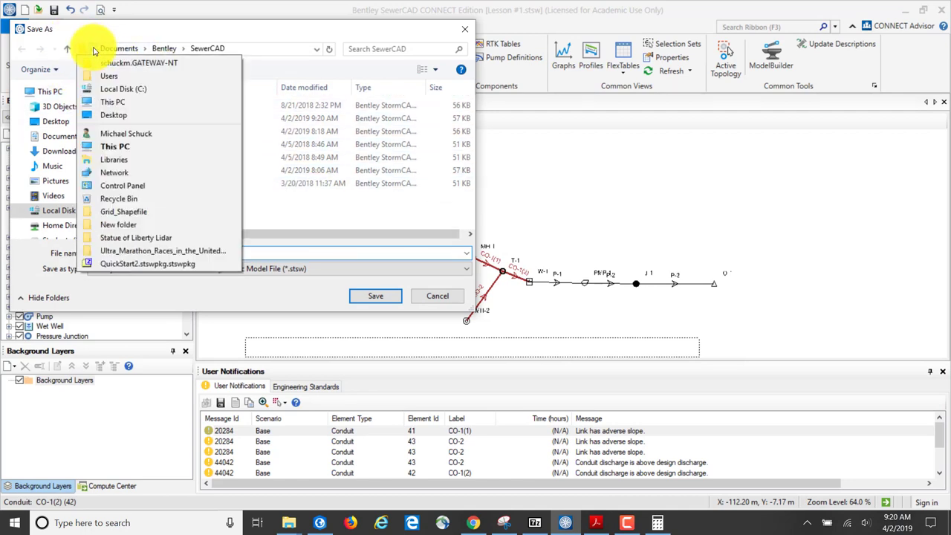
pyautogui.click(92, 49)
pyautogui.click(92, 49)
pyautogui.click(145, 48)
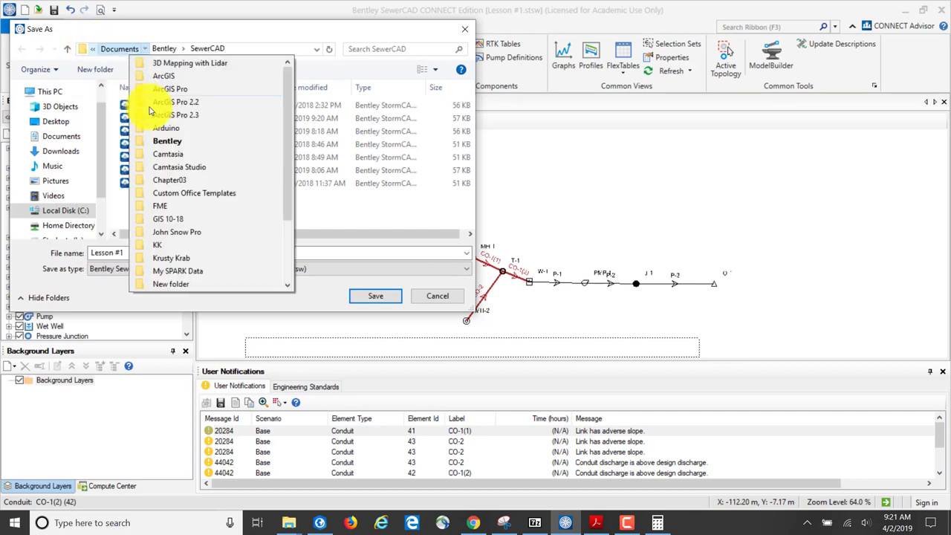
pyautogui.click(92, 49)
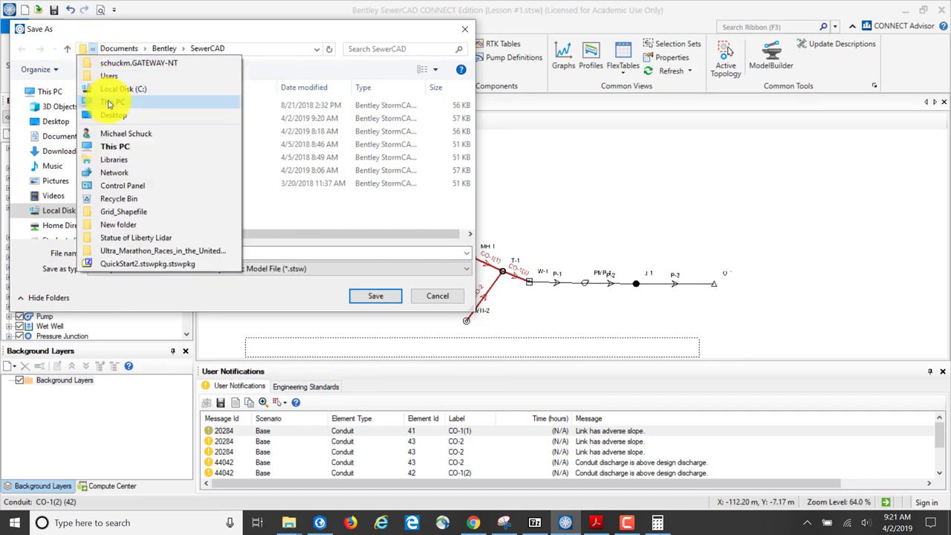
pyautogui.click(113, 147)
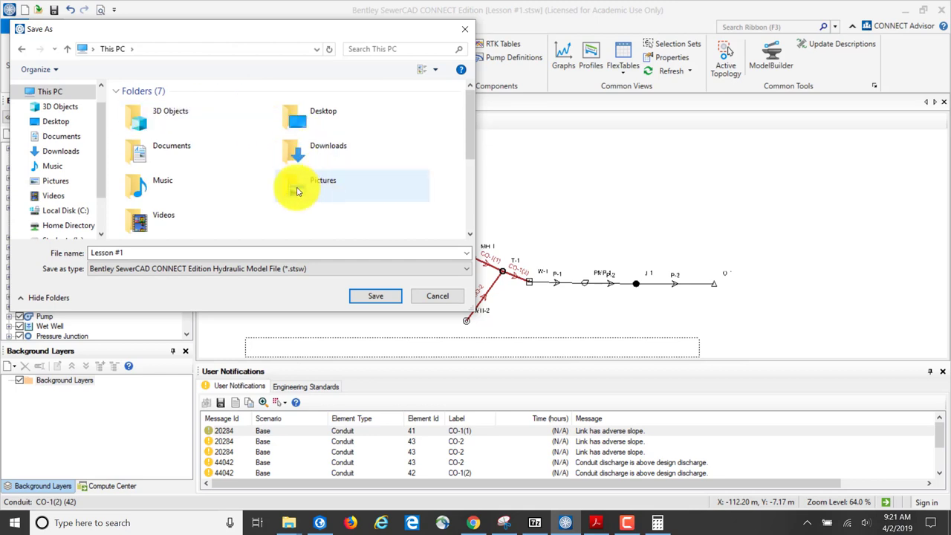
pyautogui.doubleClick(313, 128)
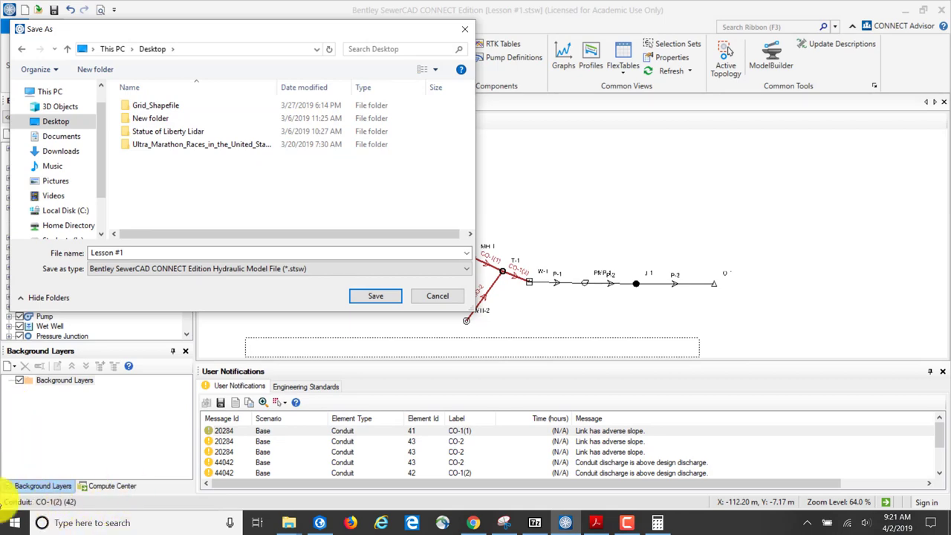
pyautogui.click(369, 299)
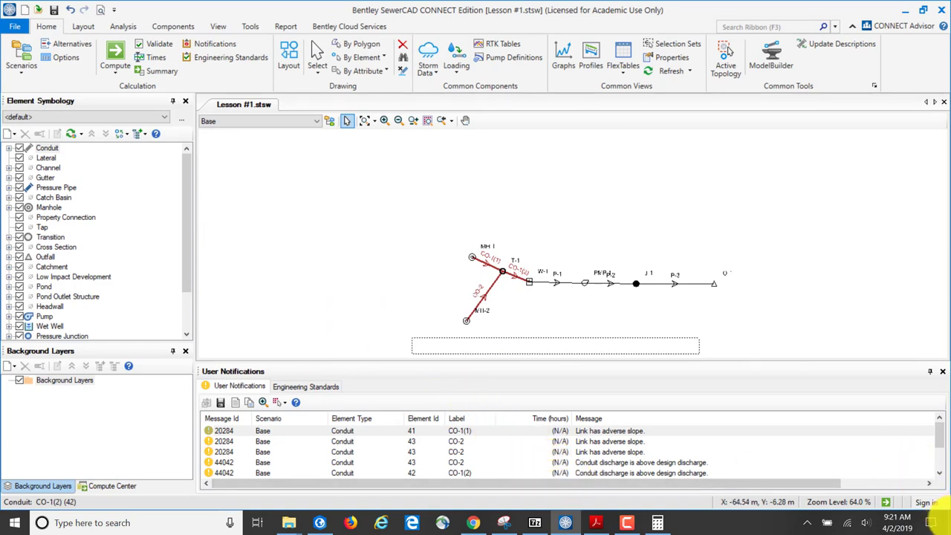
# Step: Show the Windows desktop and box-select the saved Lesson #1 model files
pyautogui.click(946, 515)
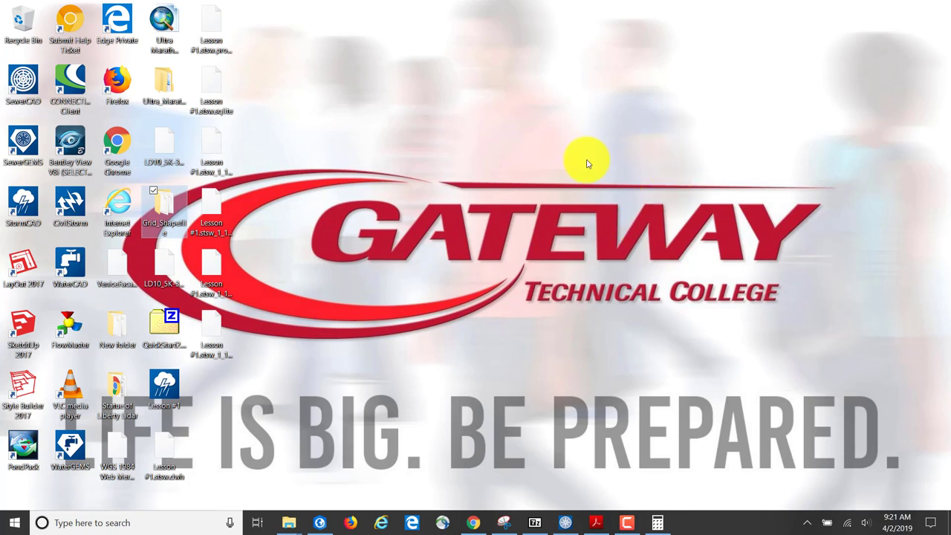
pyautogui.moveTo(370, 340); pyautogui.dragTo(184, 21)
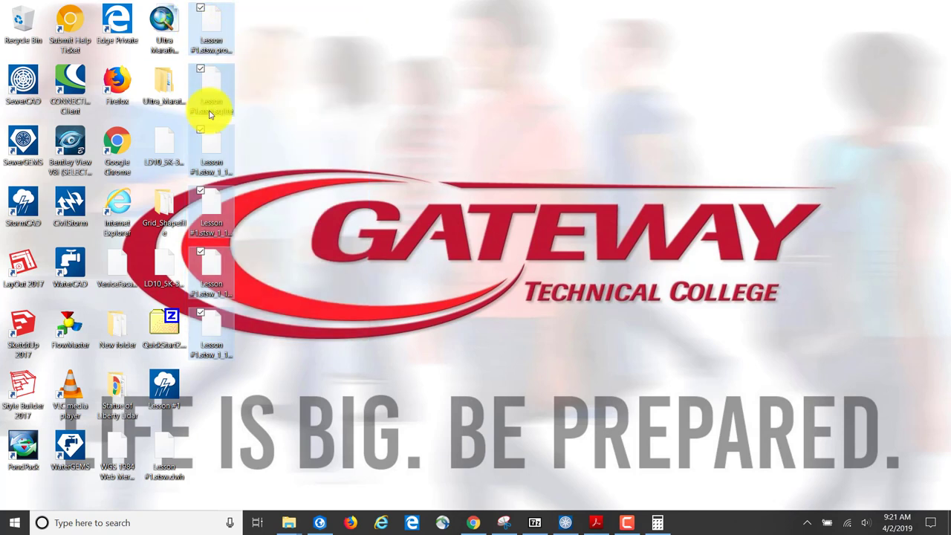